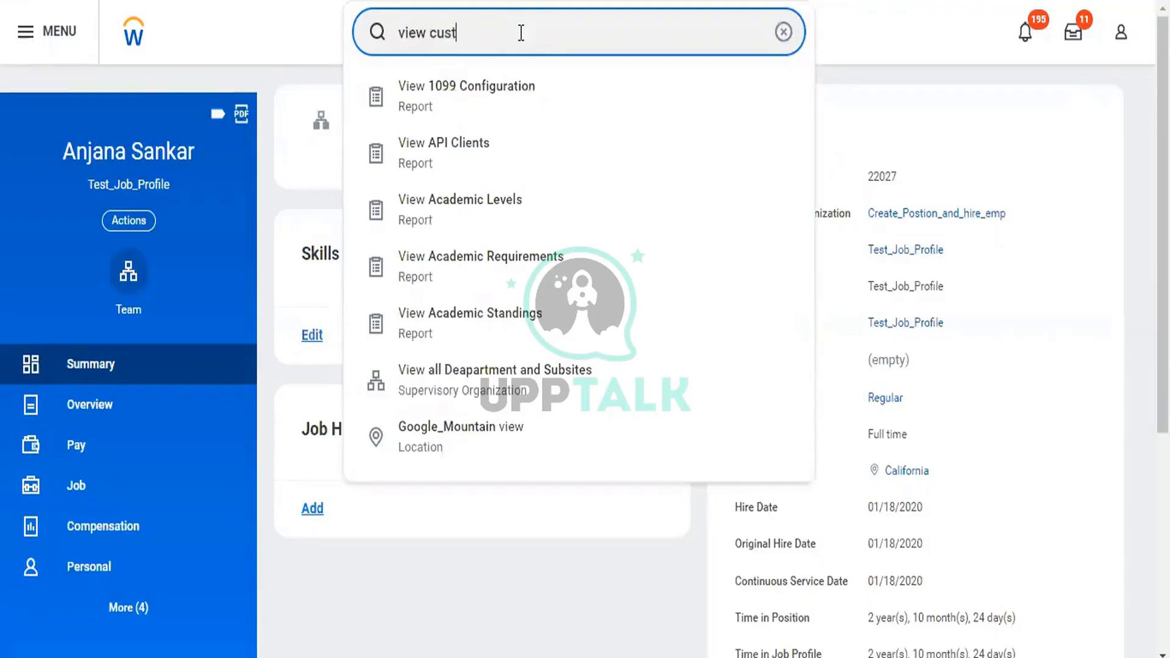
Search for "view custom report" and open the View Custom Report task
type("rot")
key("Return")
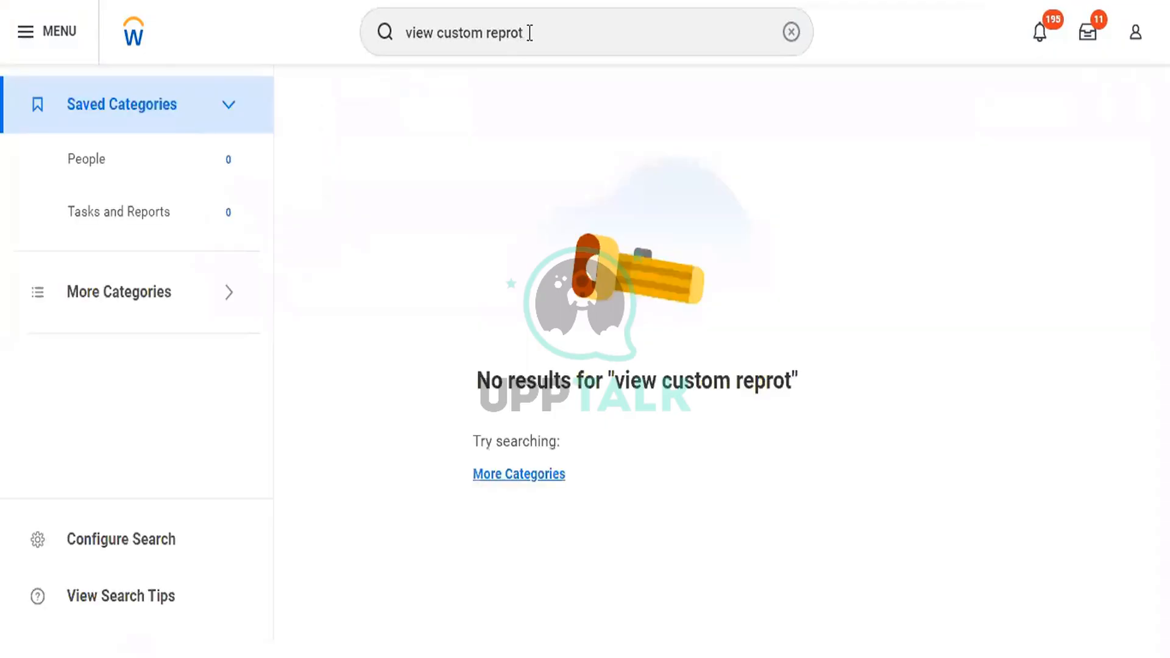
left_click(543, 31)
key("BackSpace")
key("BackSpace")
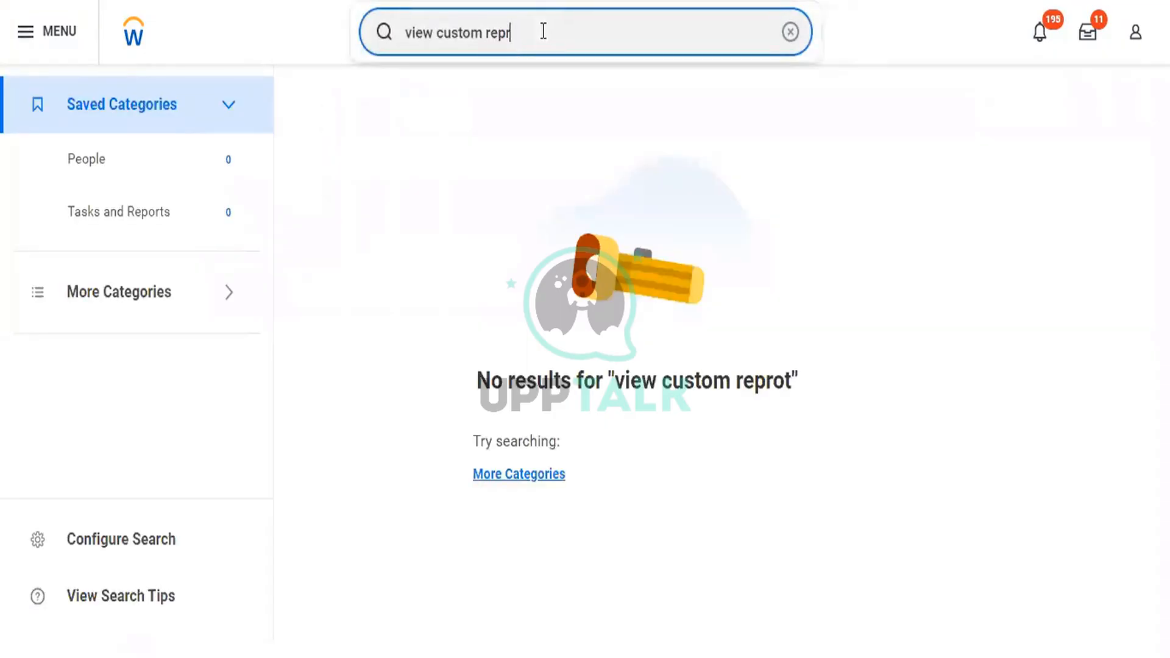
type("ort")
key("Return")
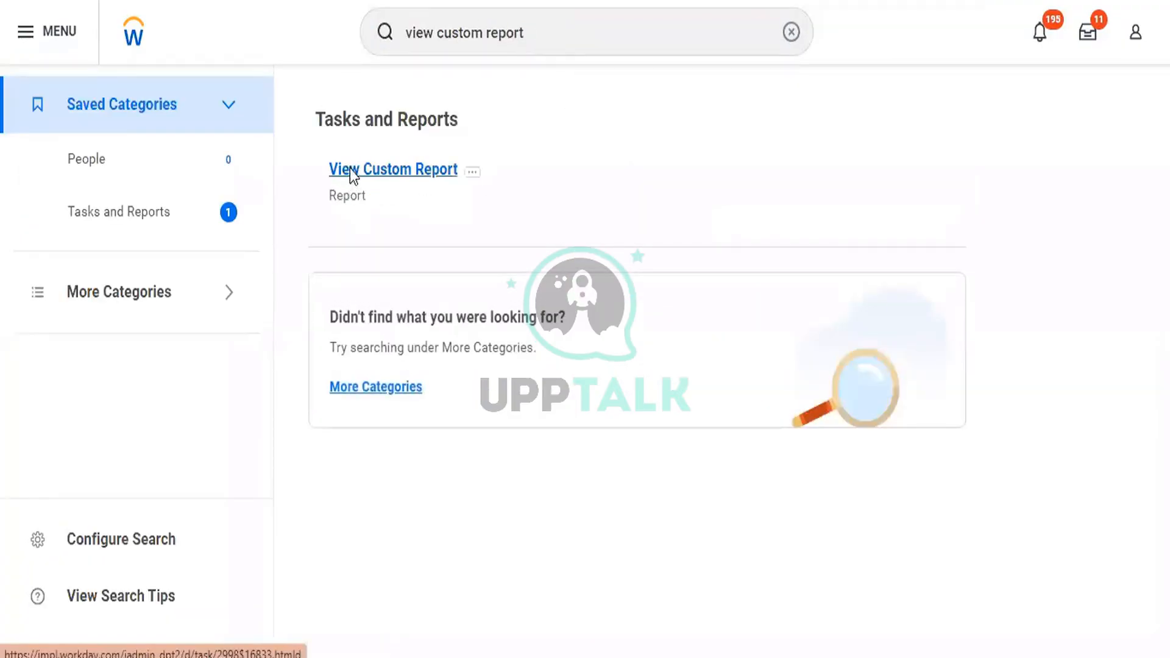
left_click(350, 169)
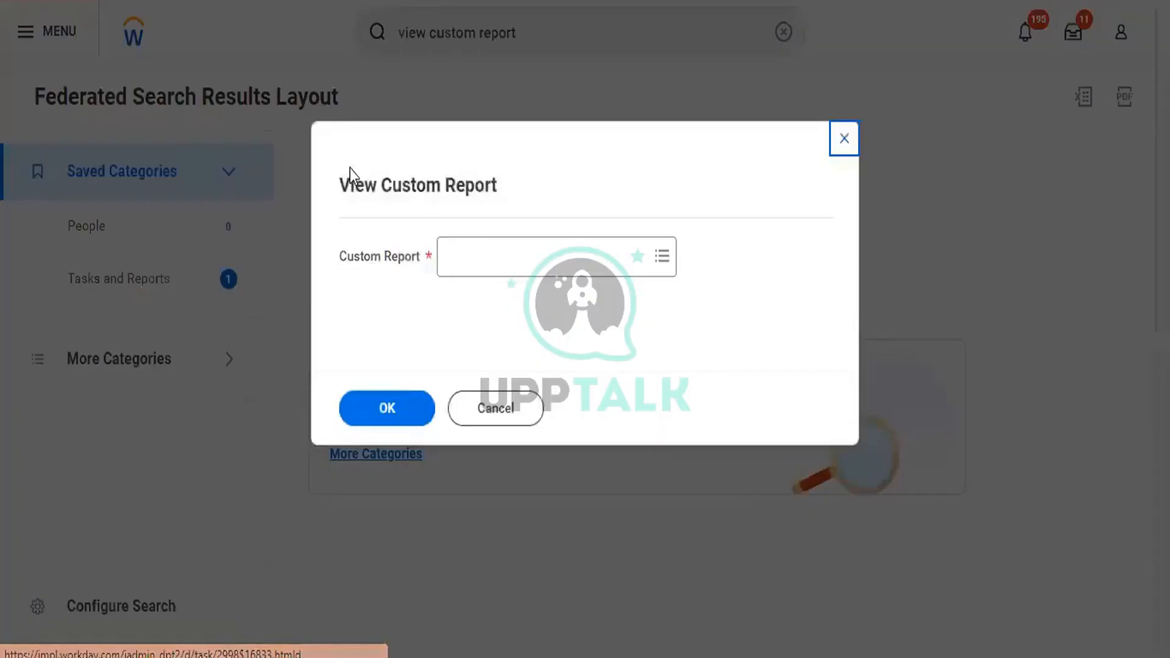
Look up "all active employees" as the custom report and open the CR - All Active Employees definition
left_click(475, 256)
type("all a")
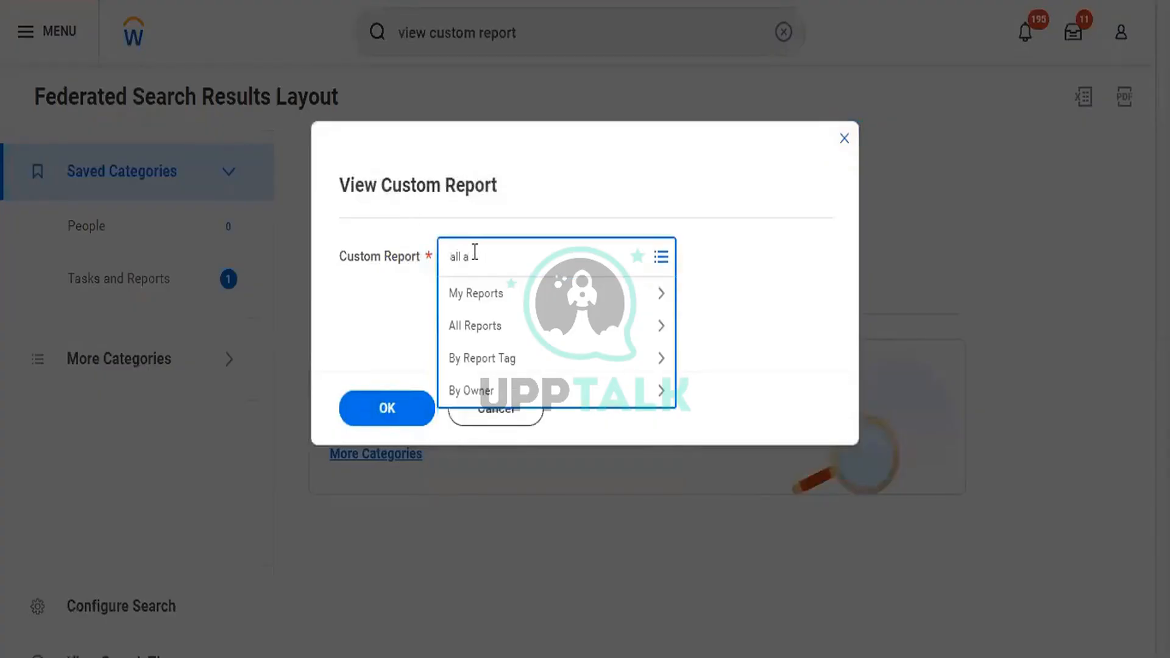
type("ctive employeees")
key("Return")
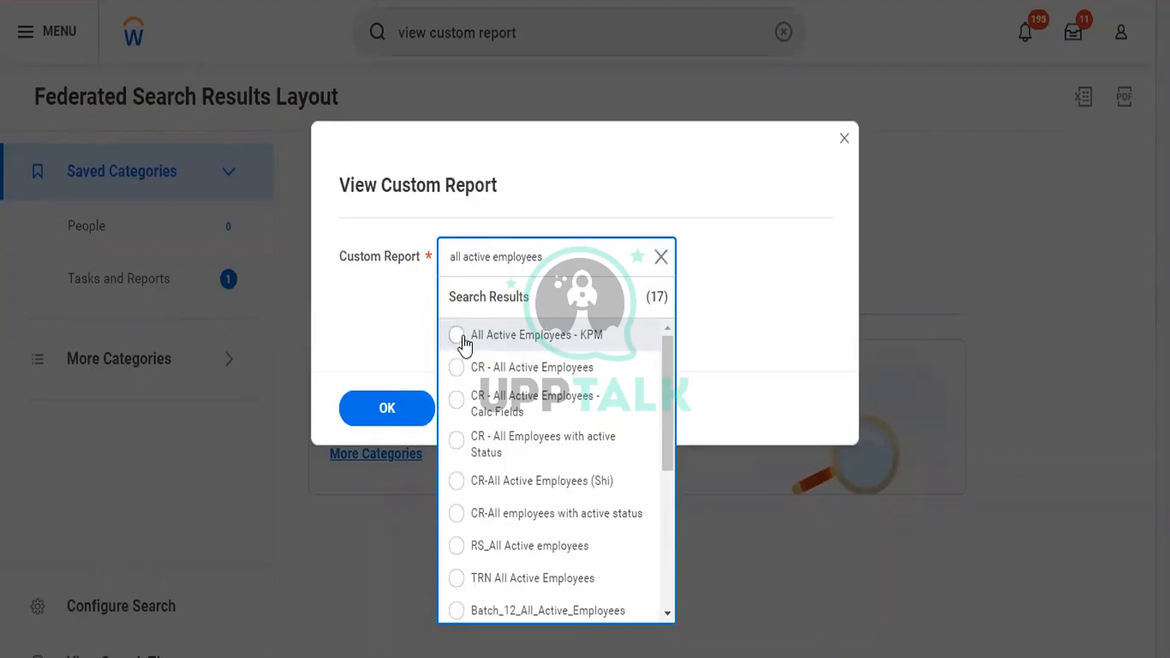
left_click(501, 371)
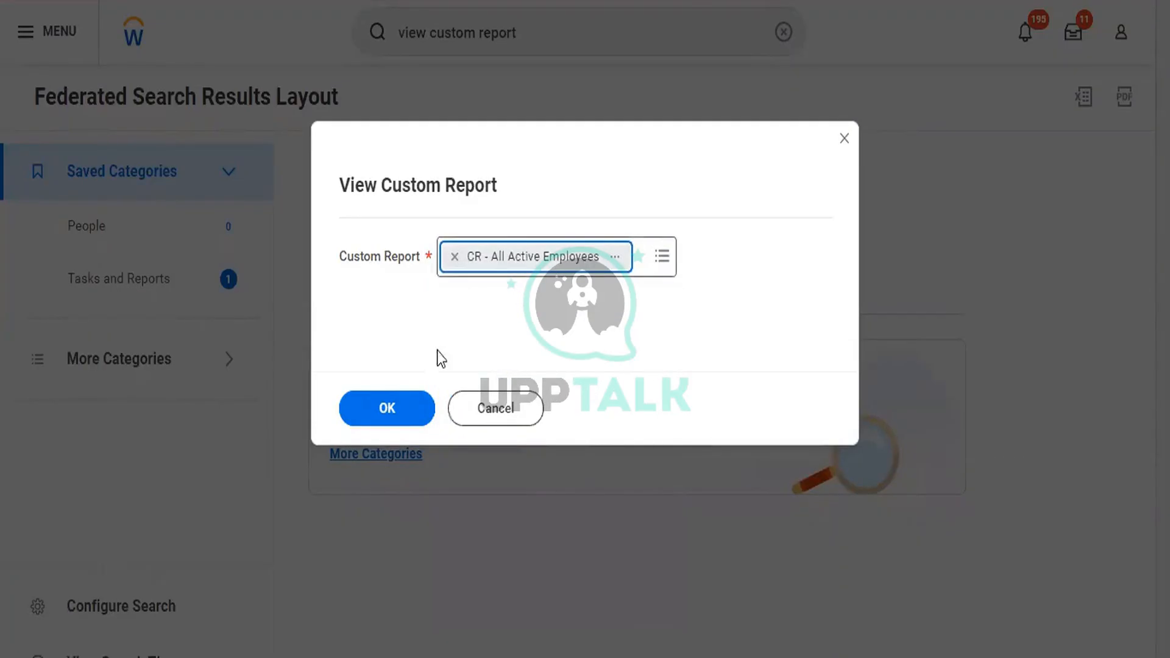
left_click(389, 411)
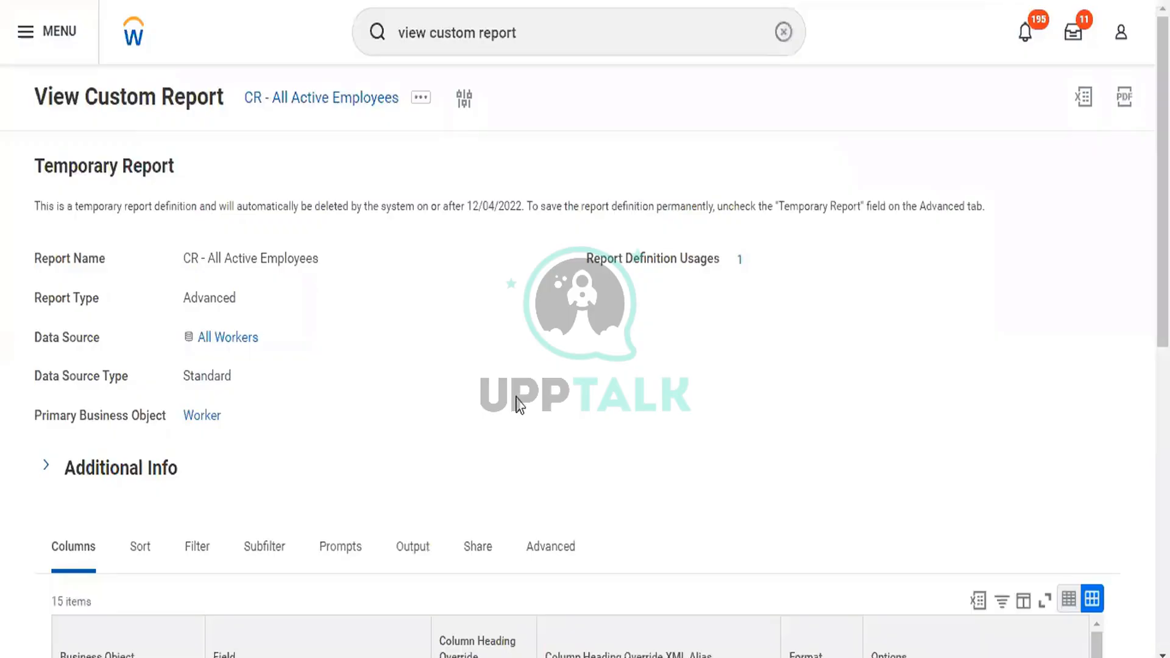
Try to copy the CR - All Active Employees custom report after checking its columns
scroll(585, 329, "down", 3)
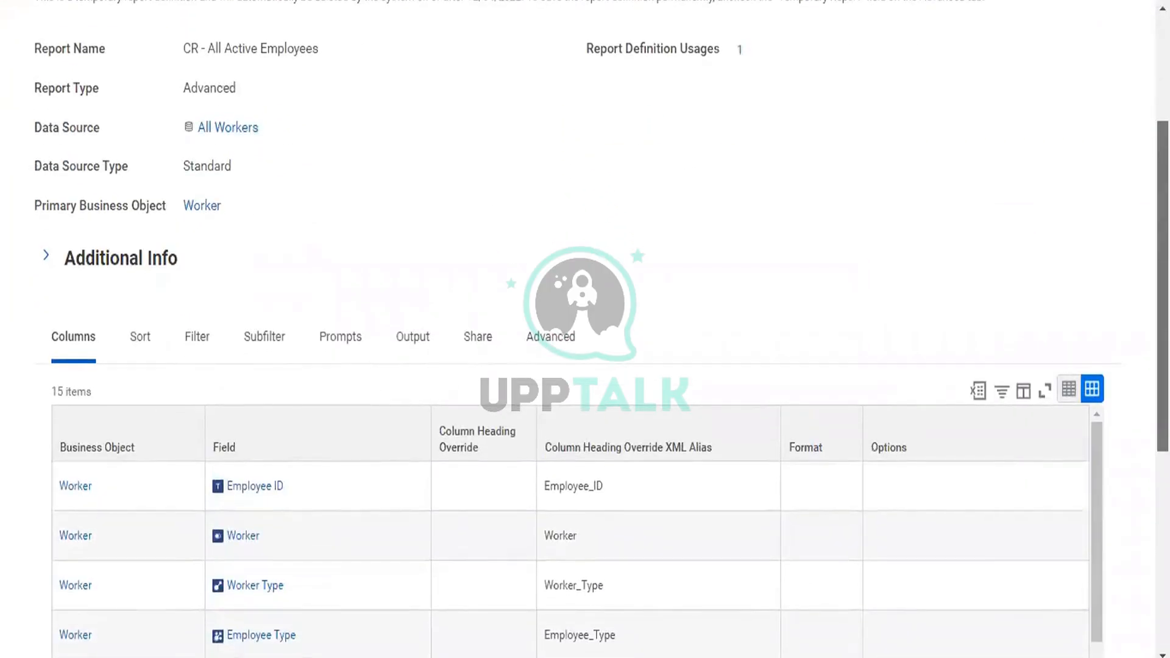
scroll(585, 329, "up", 3)
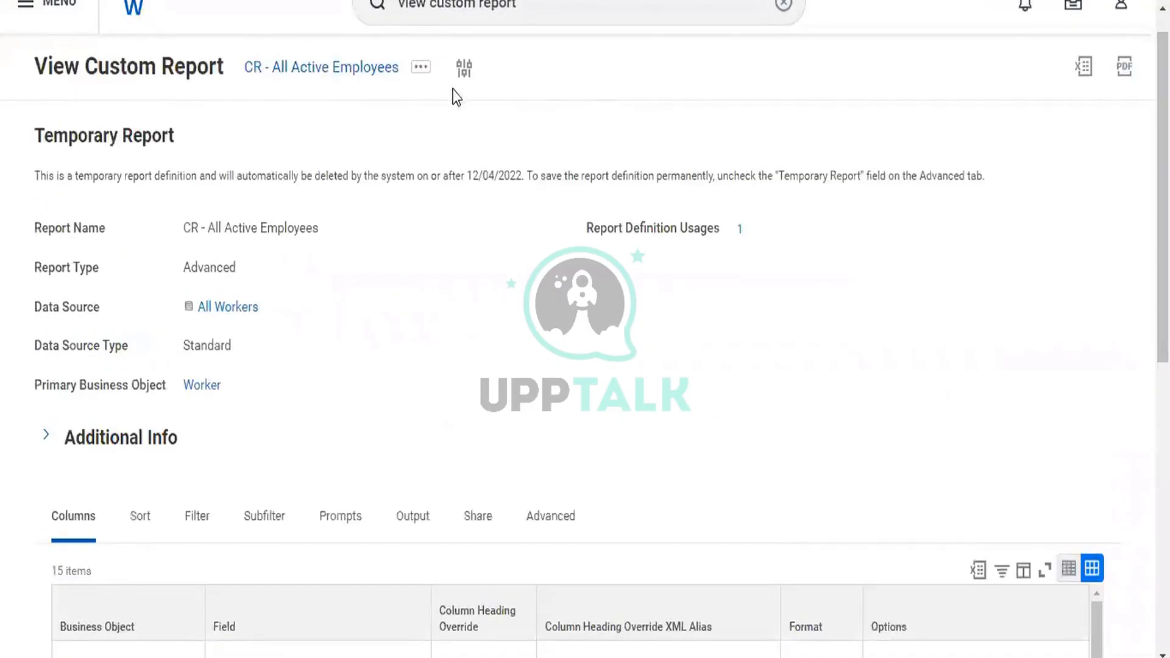
left_click(418, 72)
left_click(420, 68)
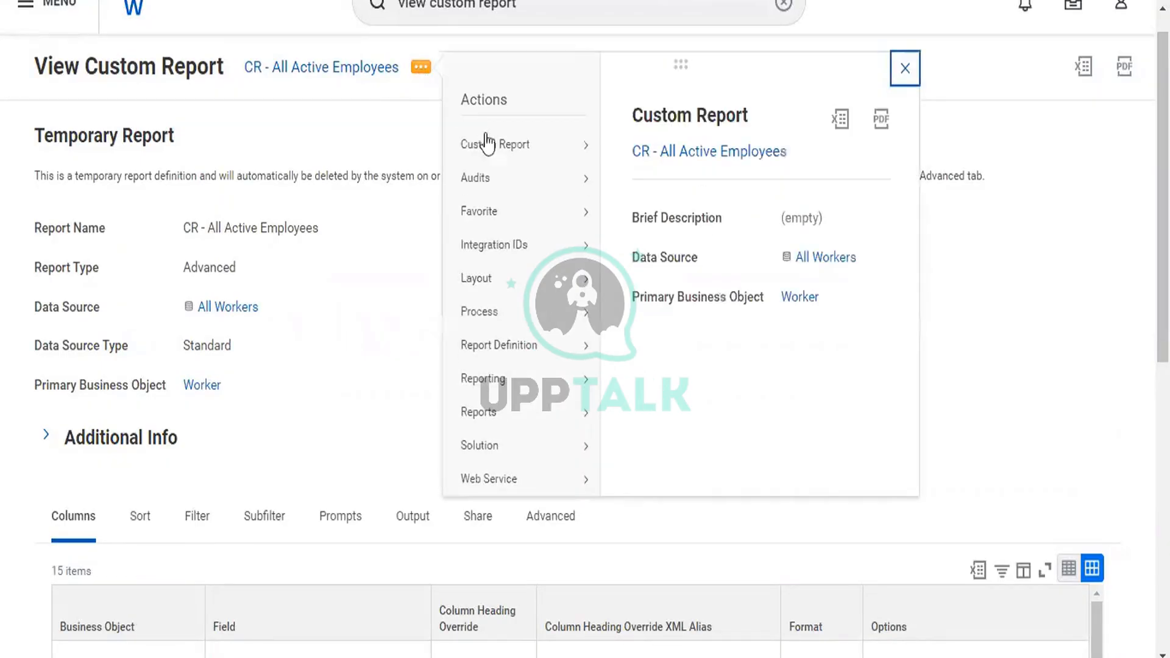
mouse_move(496, 157)
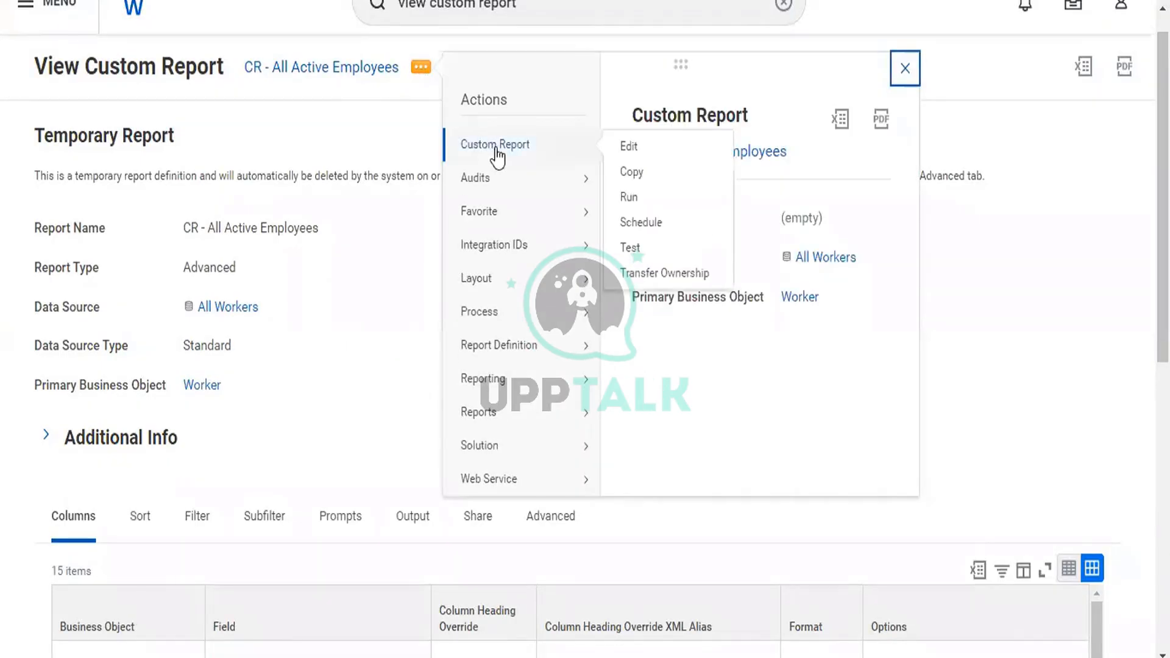
left_click(632, 173)
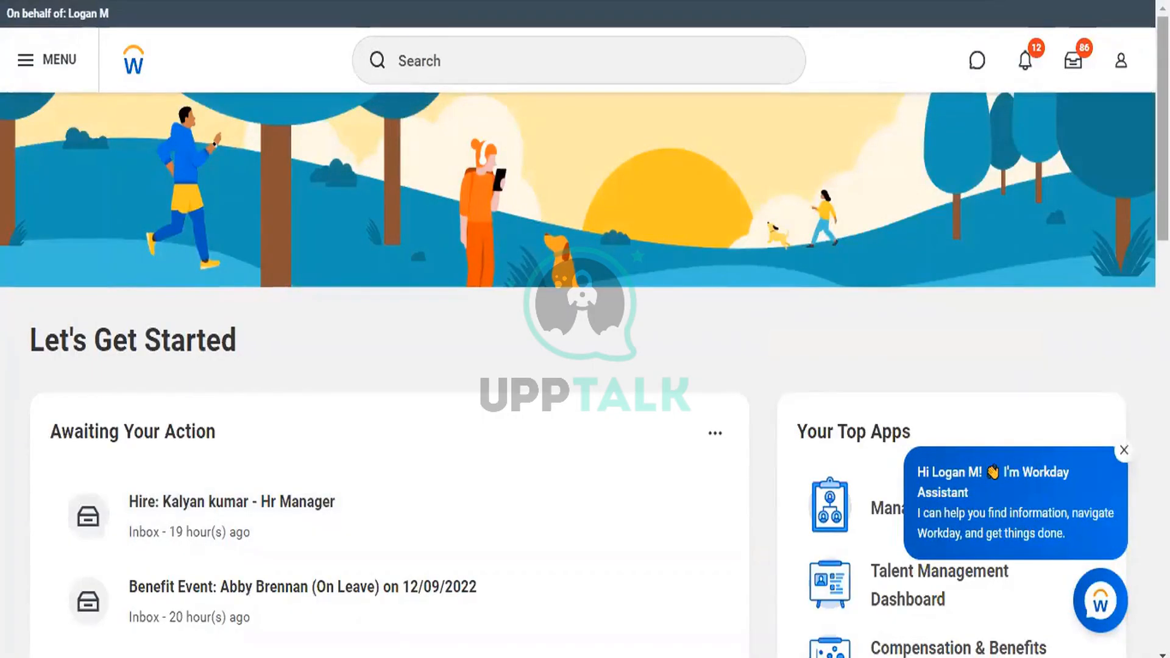
Repeat the recent "view custom report" search in the proxy session and open the View Custom Report task
mouse_move(1163, 122)
left_mouse_down()
mouse_move(1163, 133)
mouse_move(1163, 122)
left_mouse_up()
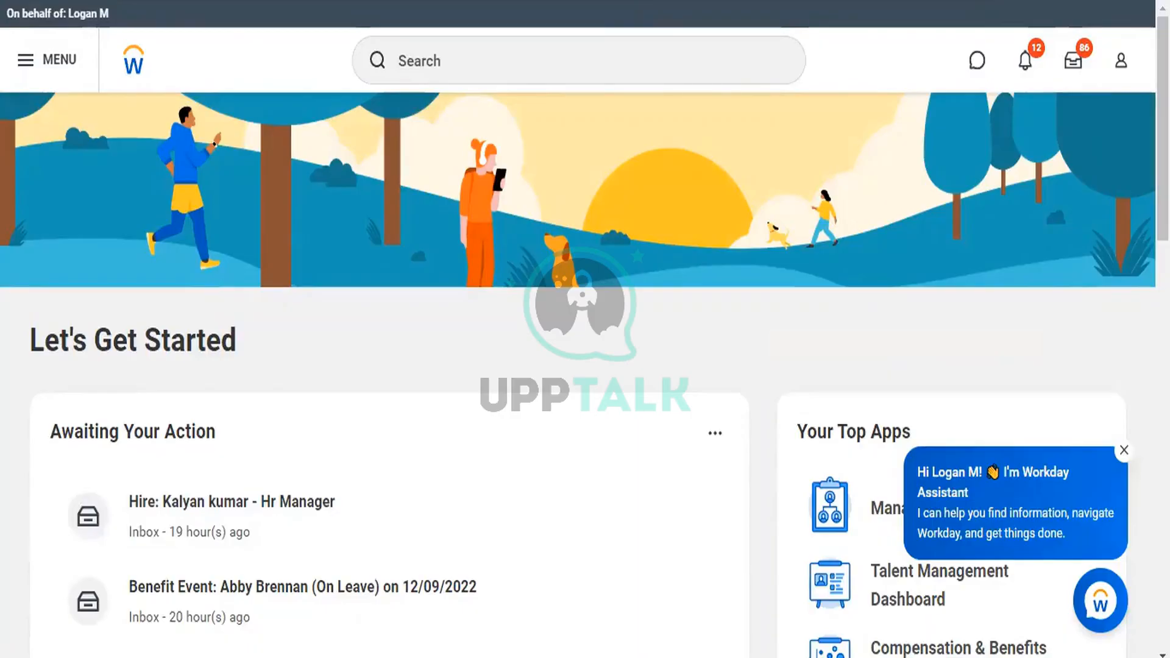
left_click(480, 78)
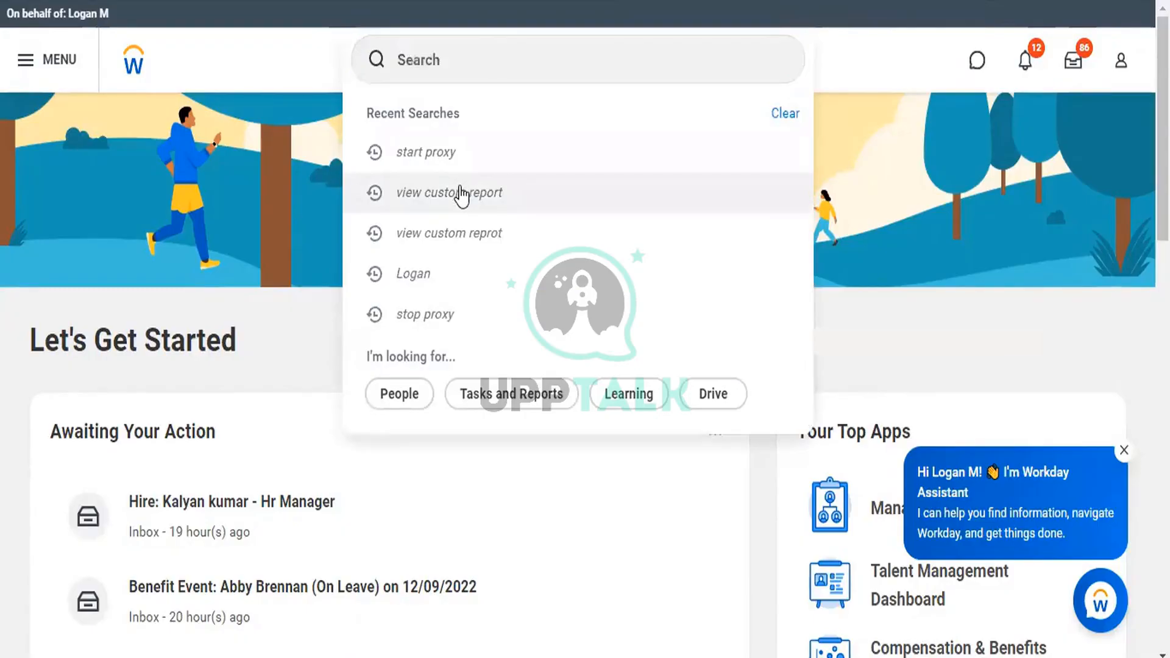
left_click(461, 192)
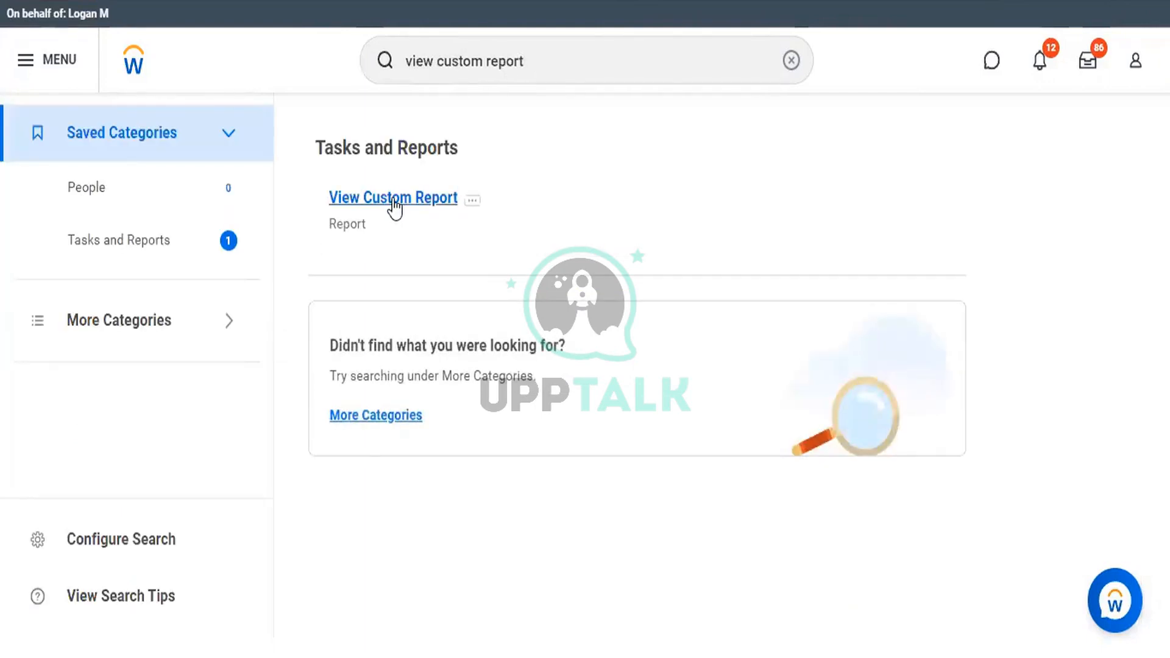
left_click(395, 202)
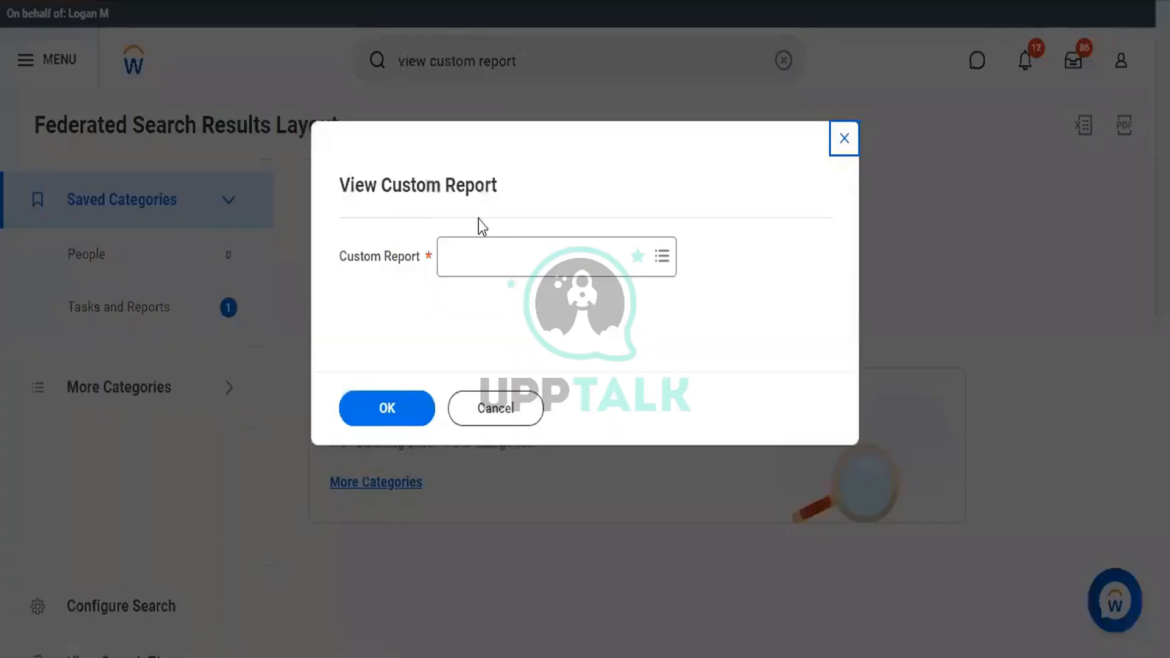
Find "all active employees" among the custom reports and view CR - All Active Employees in the proxy session
type("all")
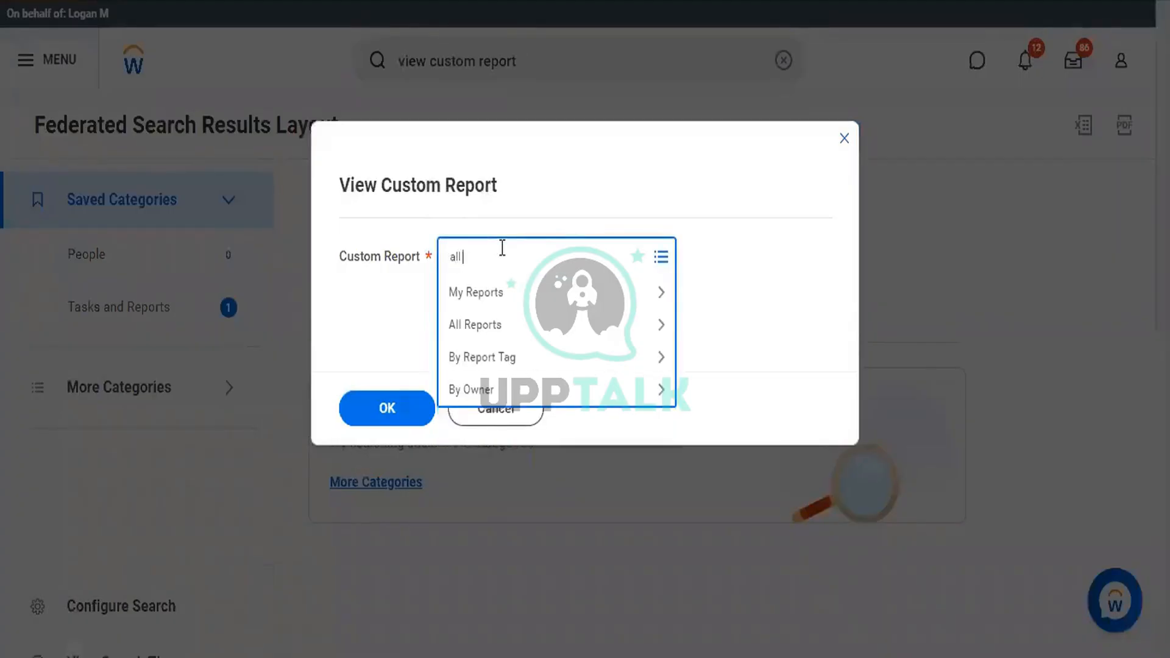
type(" active employee")
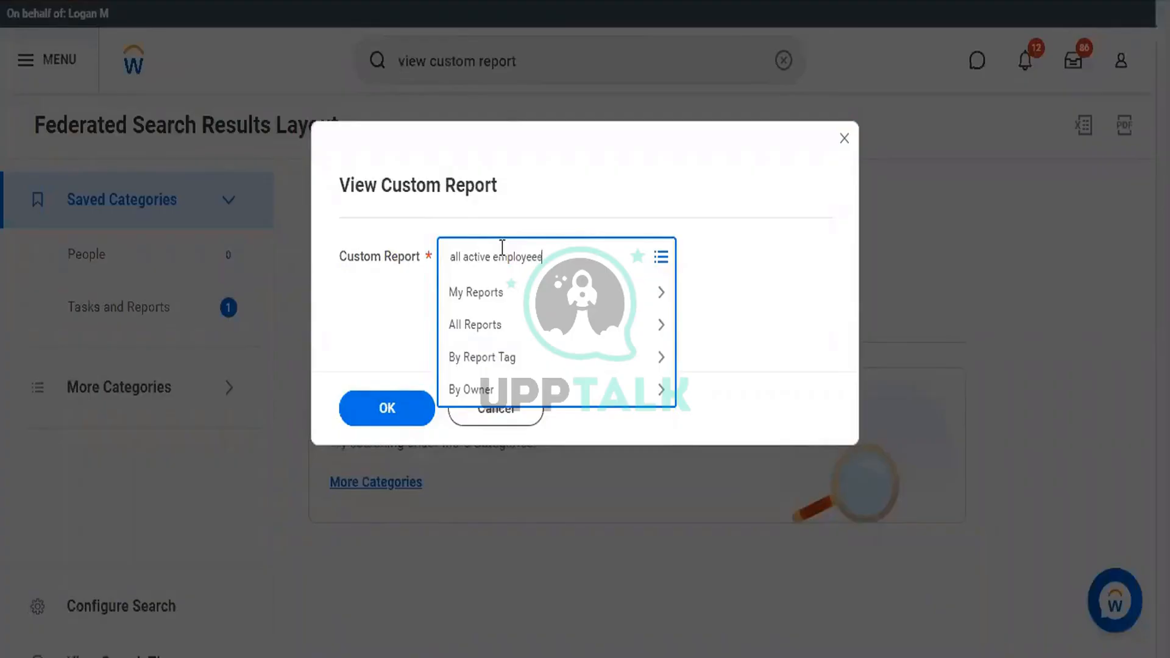
type("s")
key("Return")
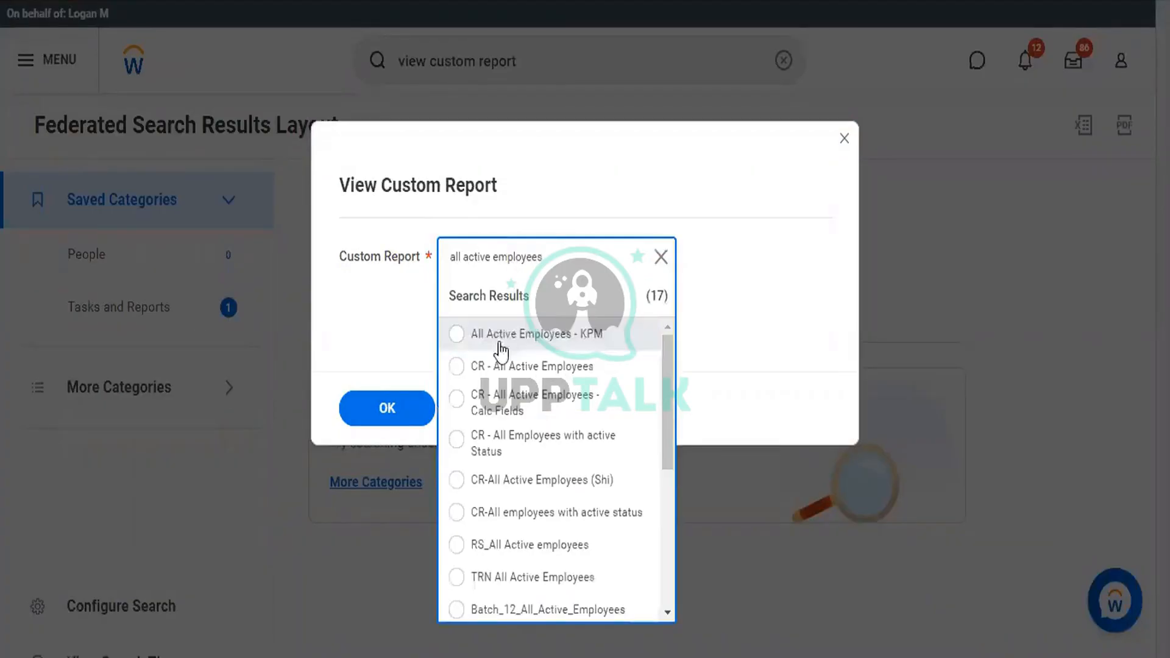
left_click(497, 367)
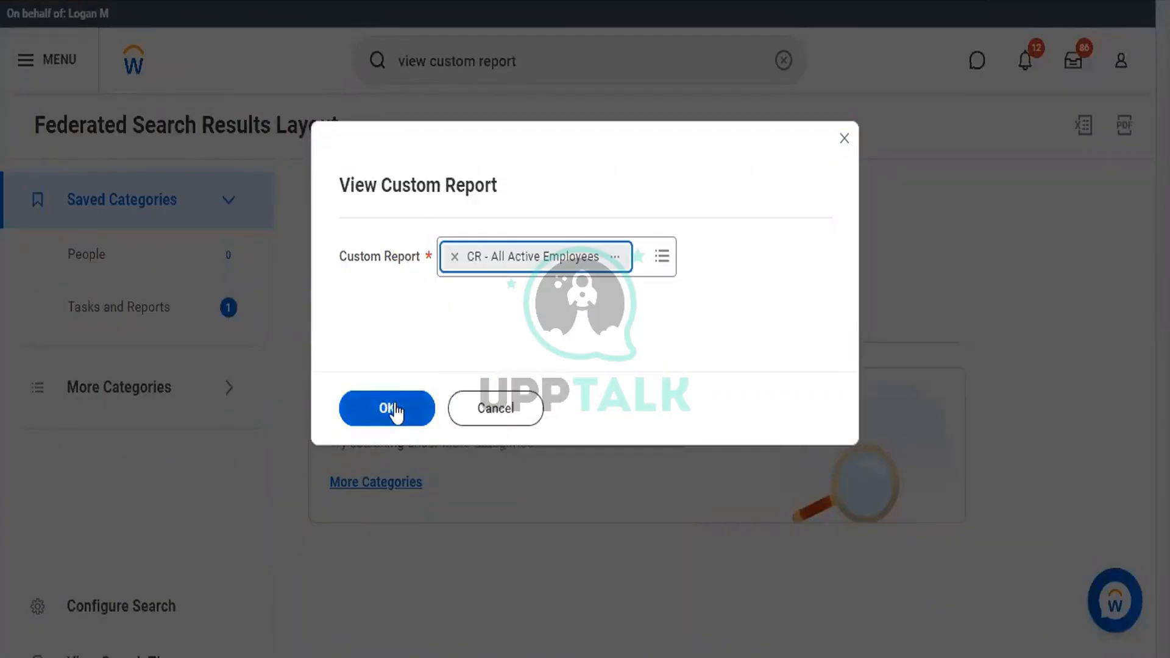
left_click(390, 408)
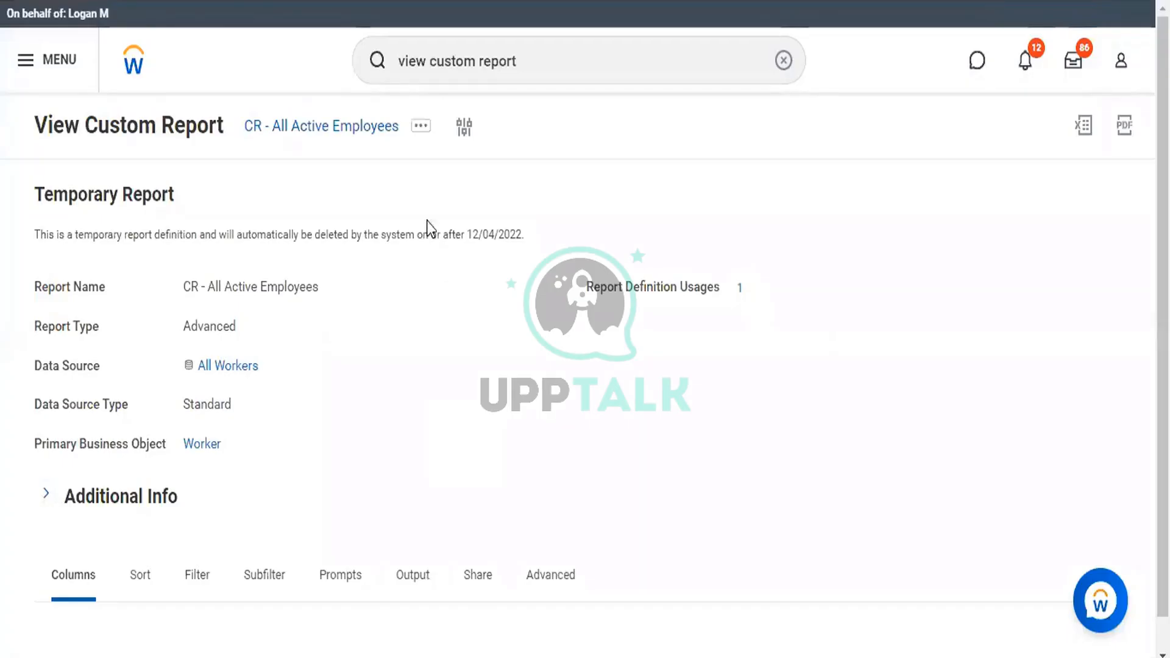
Start a copy of the CR - All Active Employees custom report
left_click(420, 132)
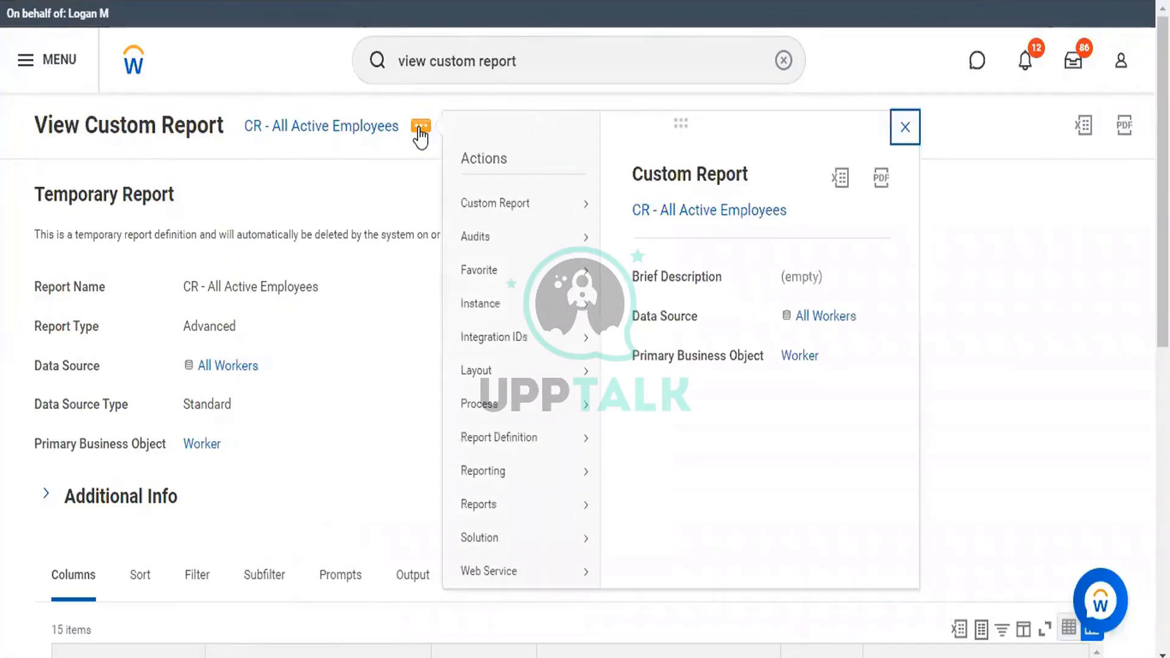
mouse_move(481, 216)
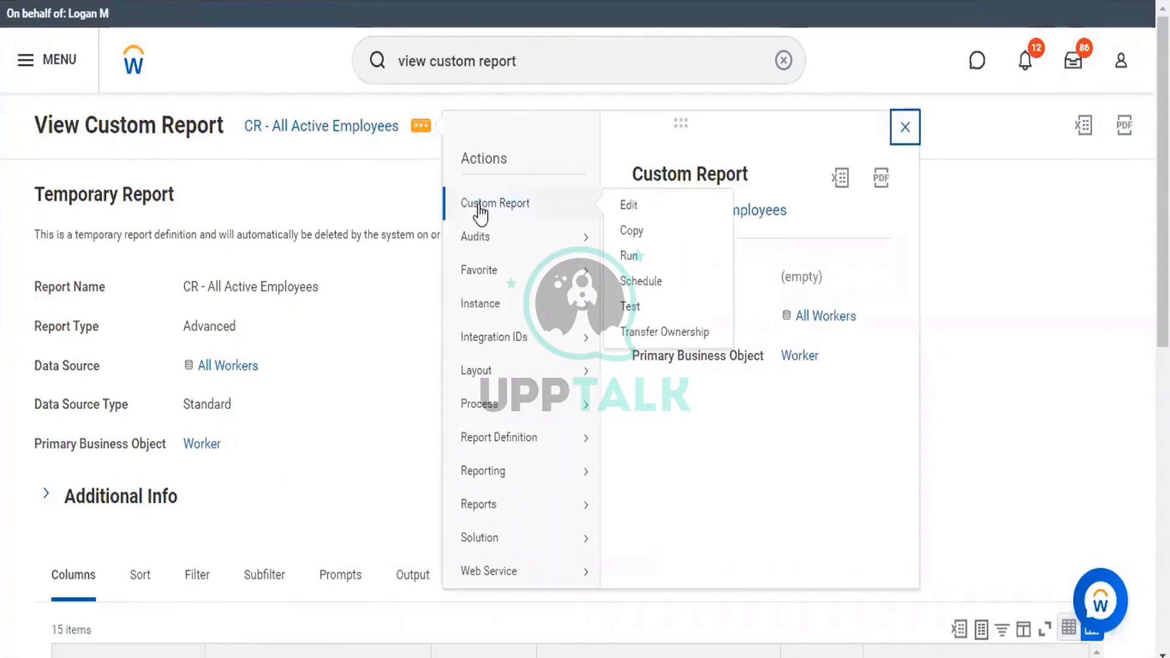
left_click(625, 230)
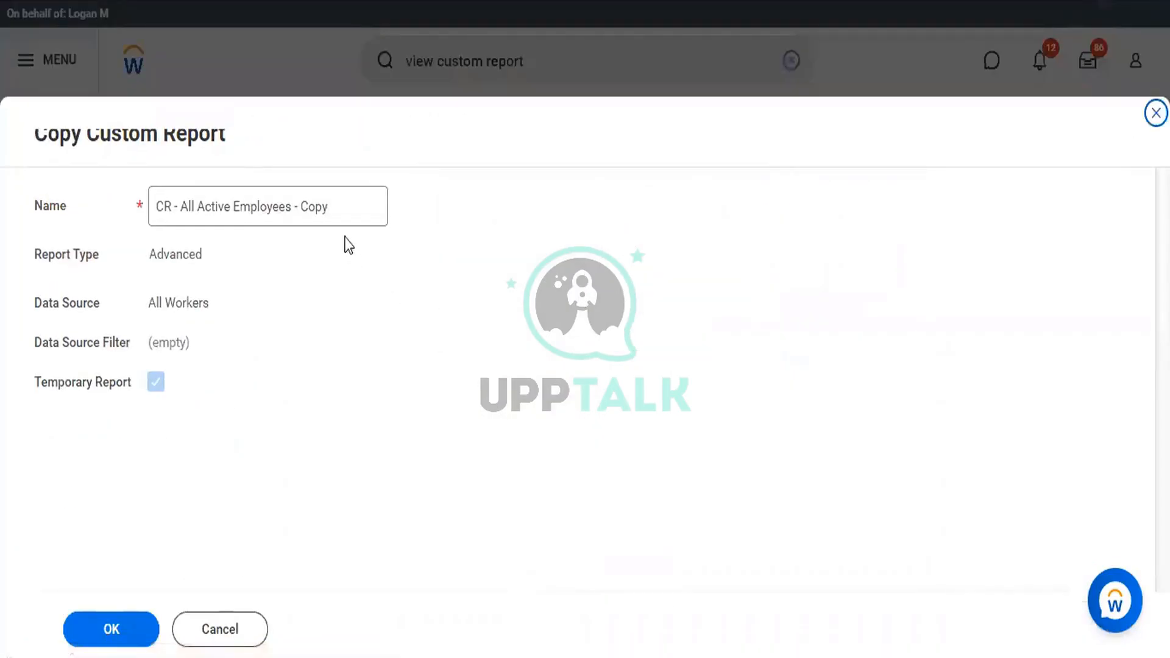
Name the copied report "CR - All Active Employees - EIB Outbound" and confirm the copy
left_click(360, 197)
left_click_drag(359, 197, 145, 210)
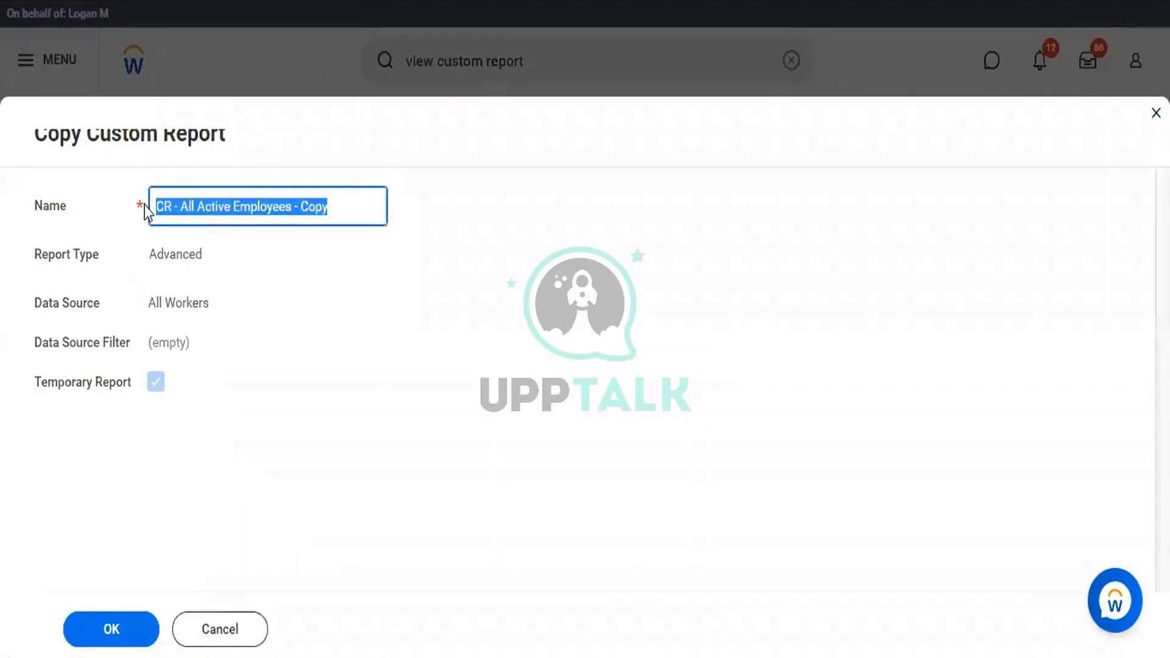
type("E")
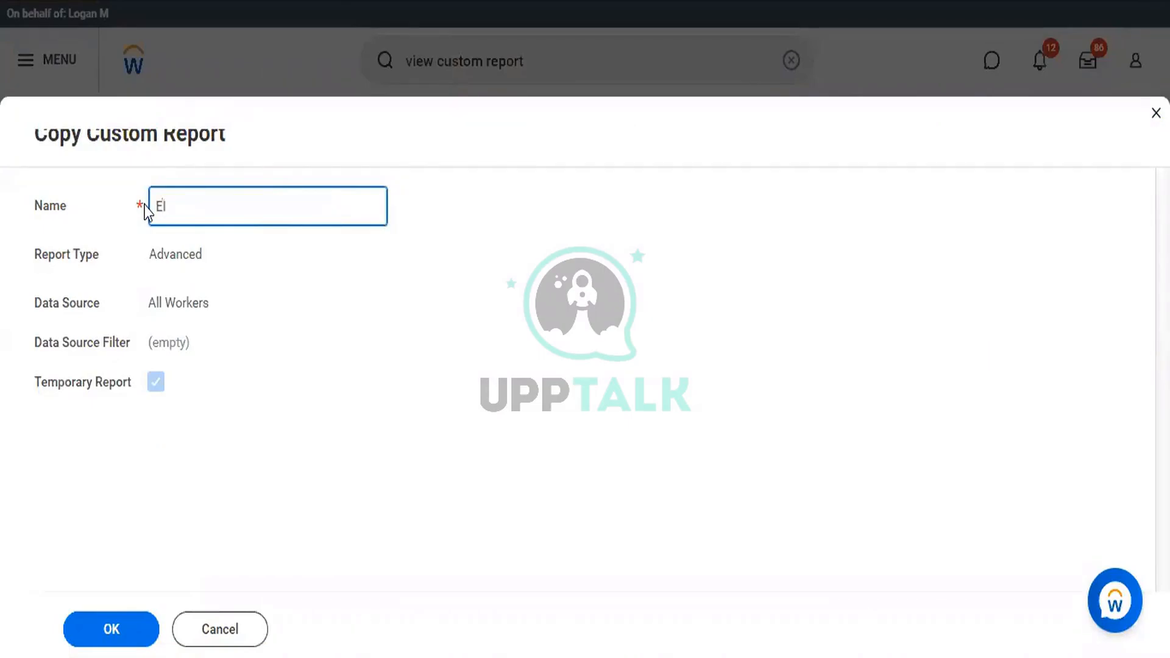
key("ctrl+z")
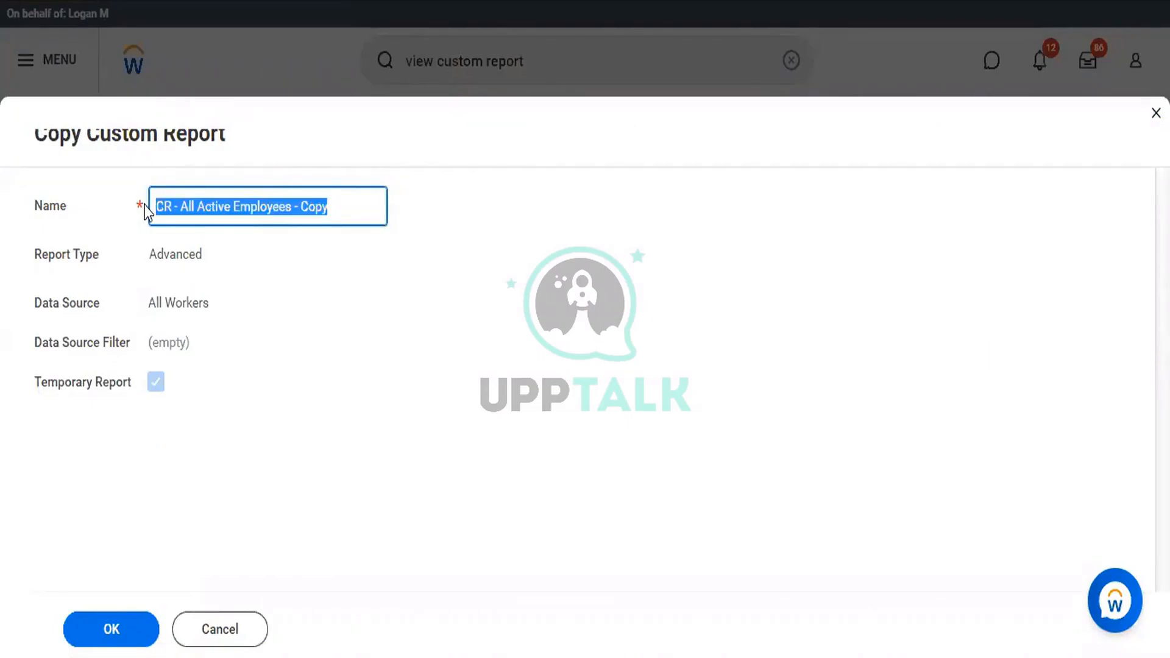
left_click(365, 205)
key("BackSpace")
key("BackSpace")
key("BackSpace")
key("BackSpace")
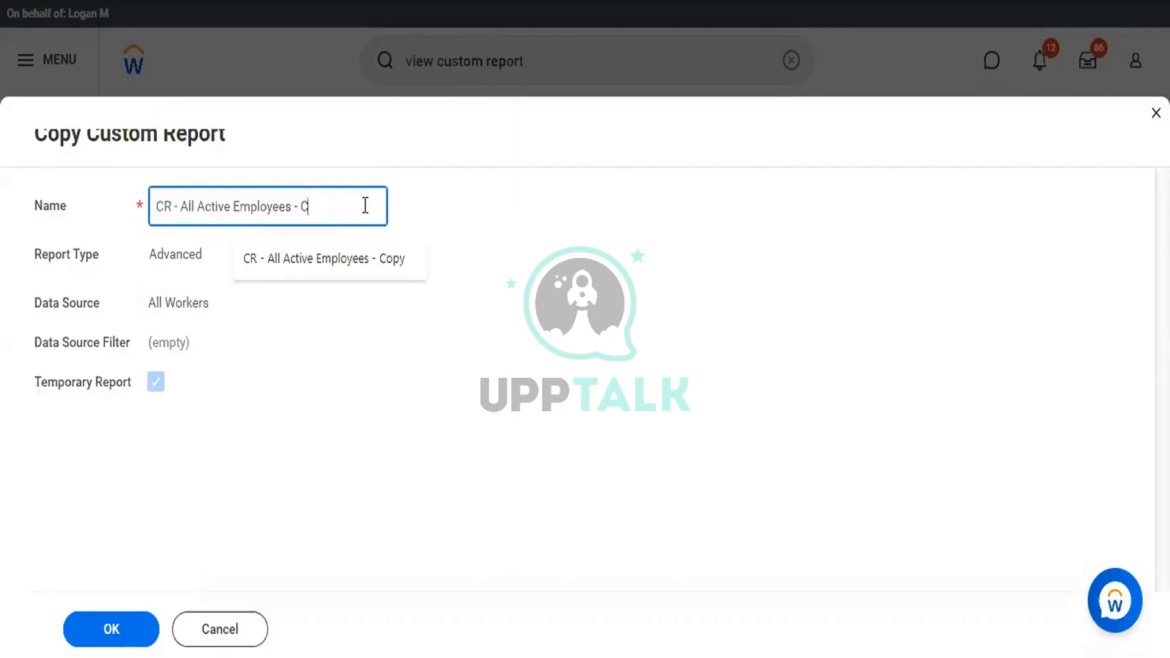
type("E")
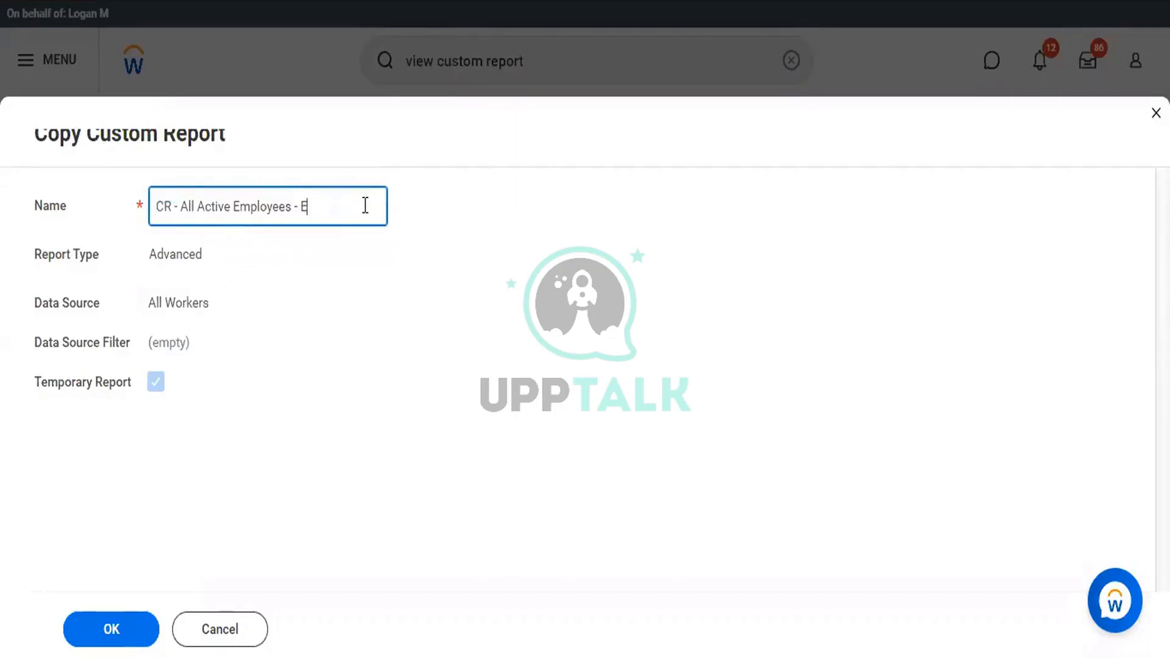
type("IB Outbound")
left_click(131, 624)
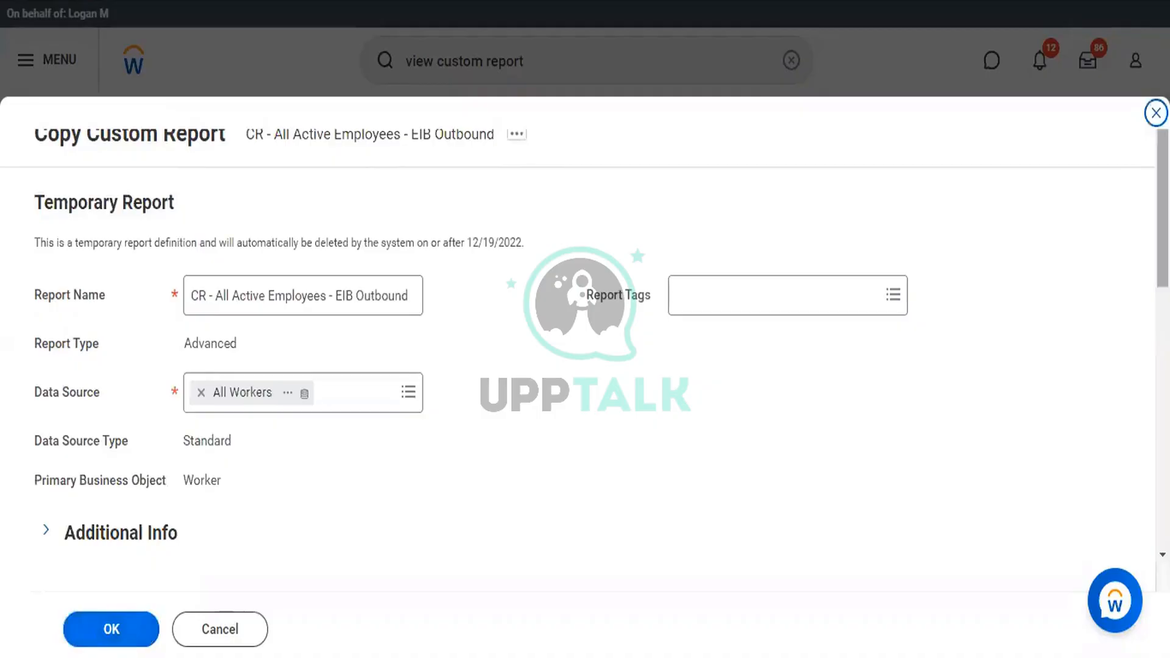
Remove the Dependent field row of the Dependents business object from the copied report's columns
scroll(585, 366, "down", 8)
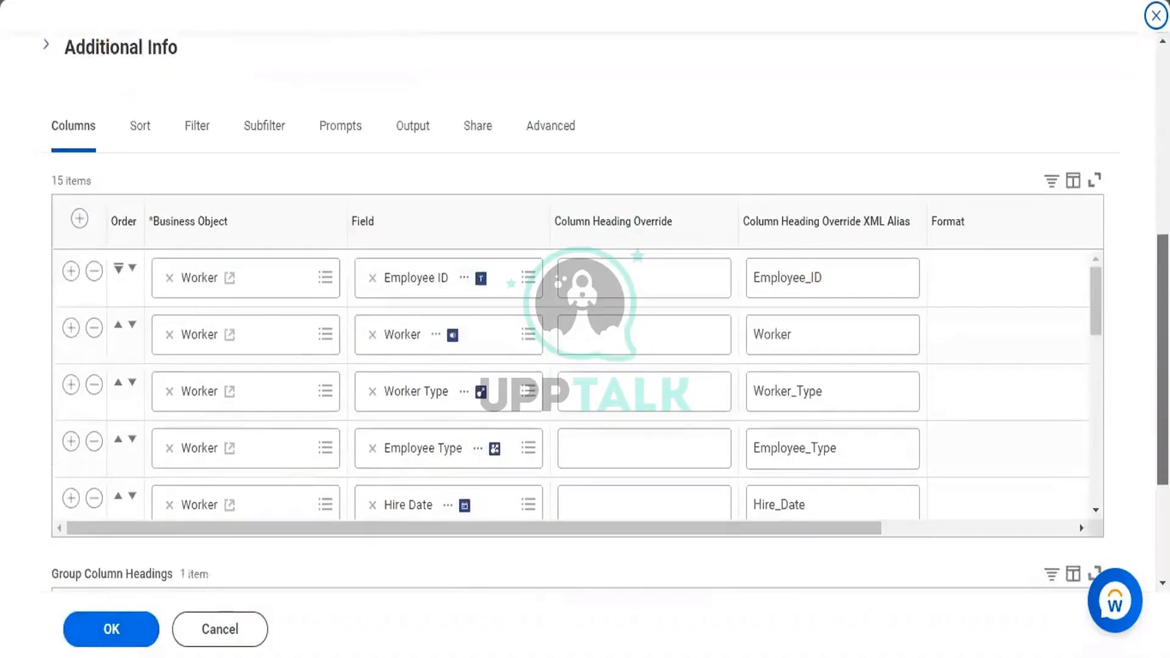
scroll(1058, 286, "down", 1)
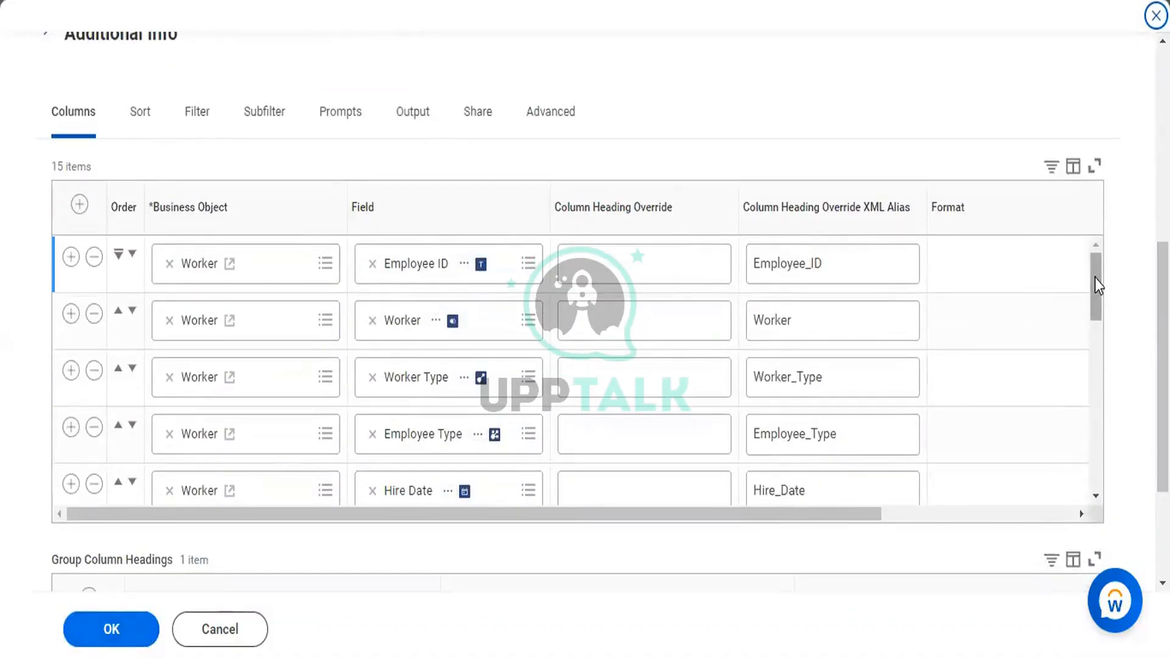
left_click_drag(1095, 278, 1089, 422)
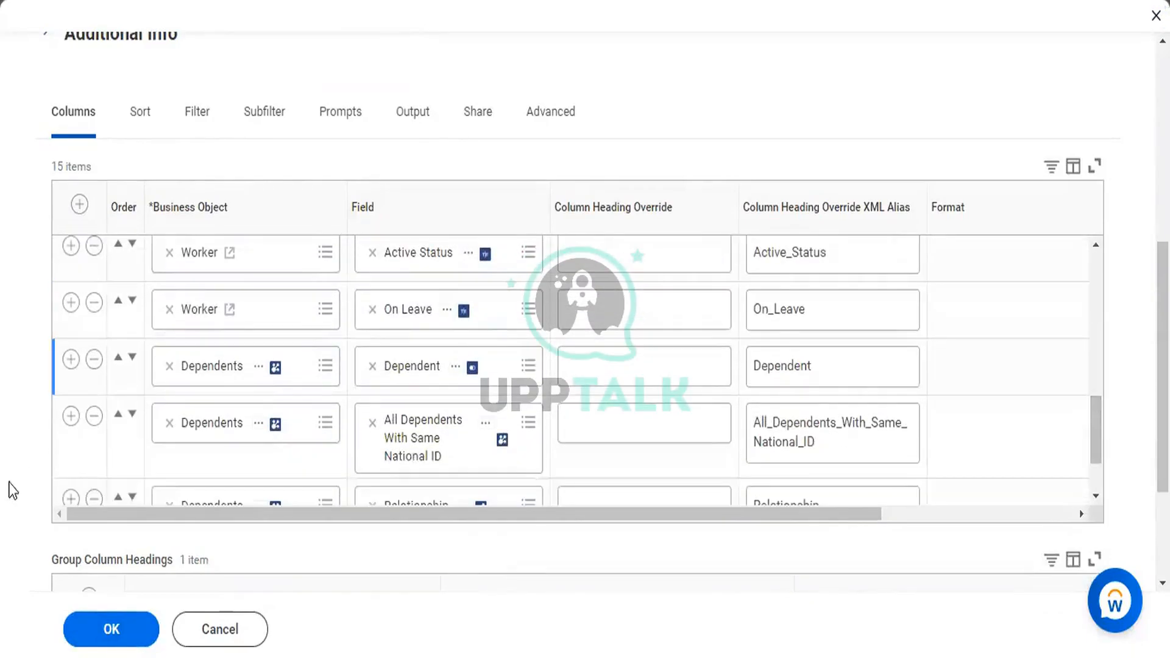
left_click(94, 359)
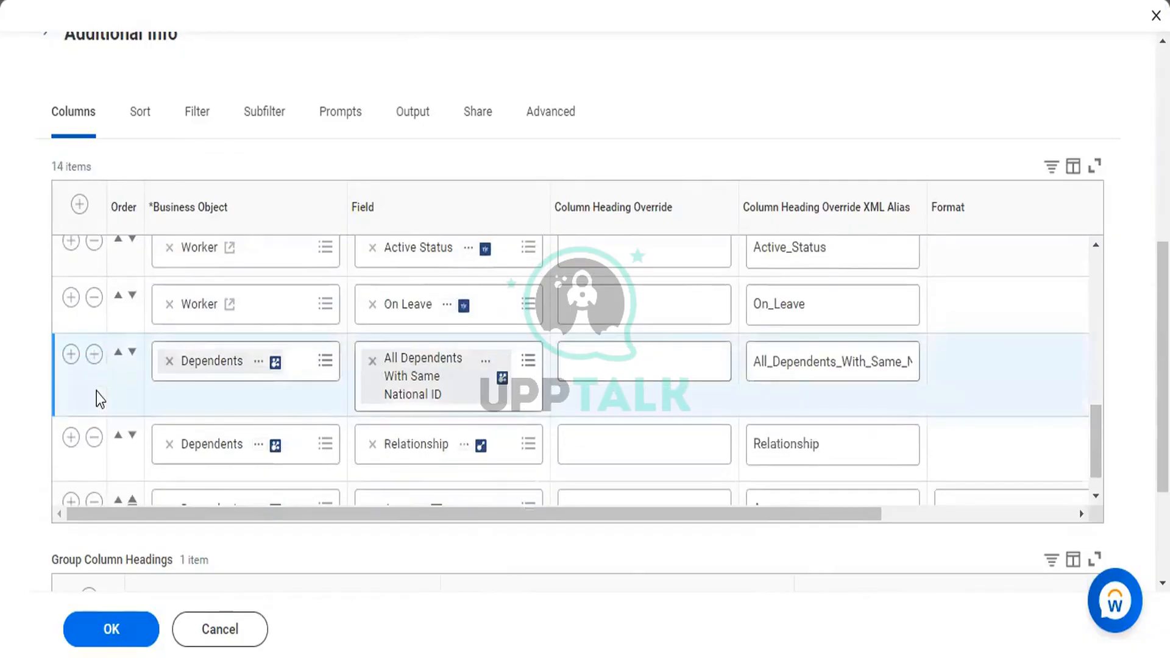
Remove the All Dependents With Same National ID, Relationship and Age field rows of the Dependents business object from the report columns
left_click(95, 359)
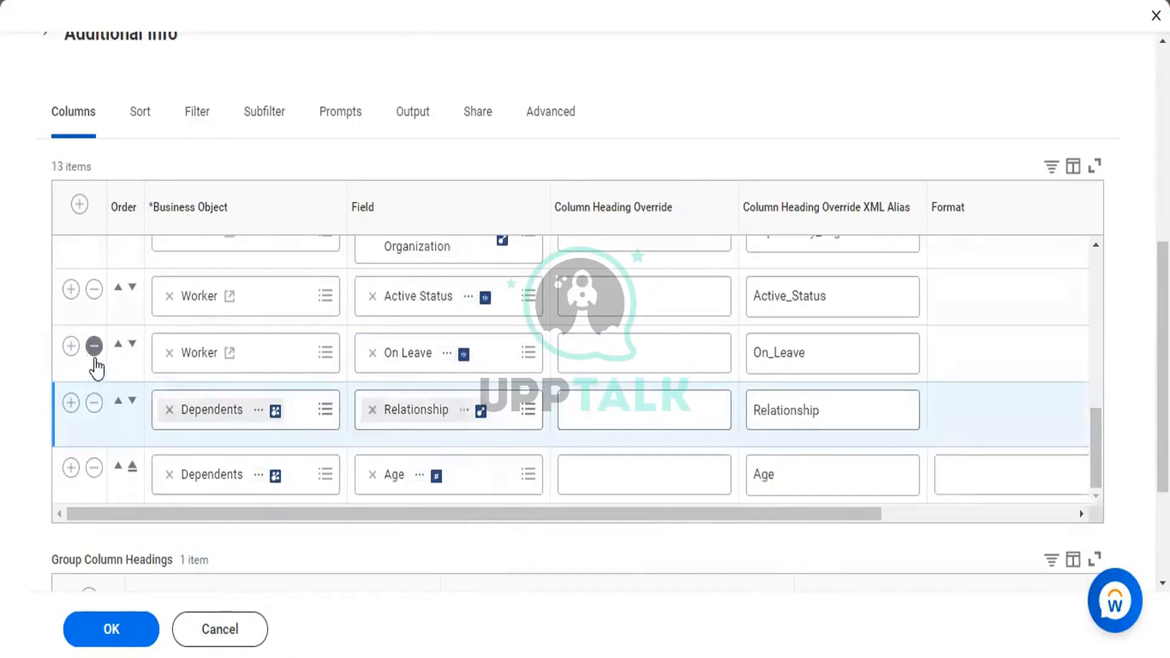
left_click(94, 404)
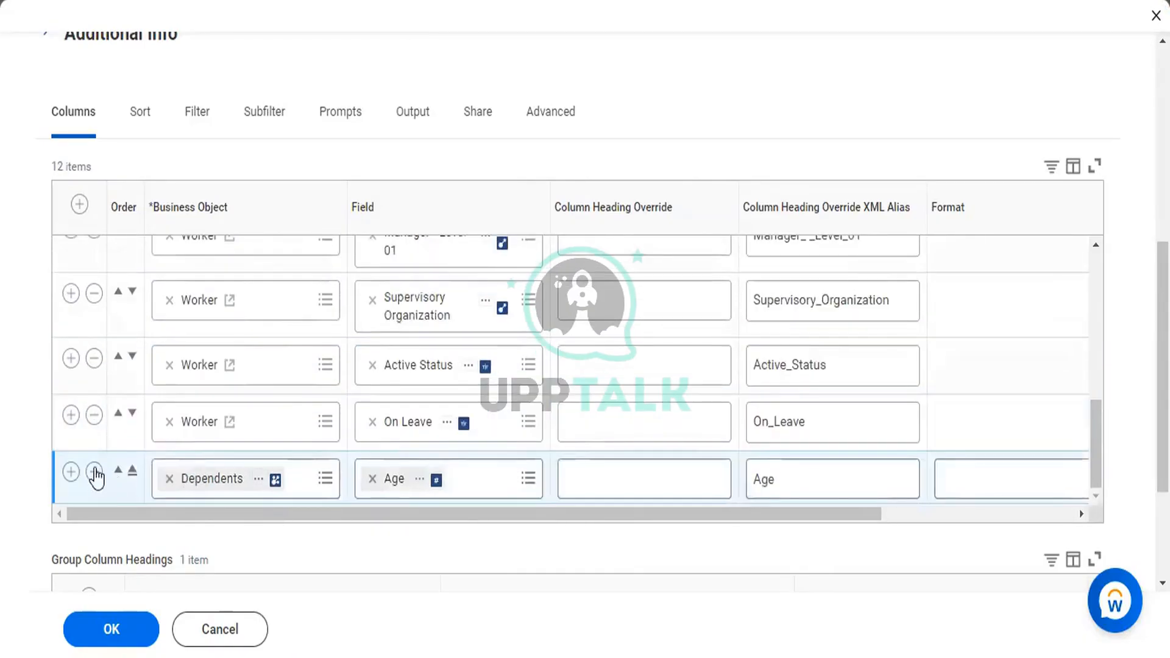
left_click(94, 472)
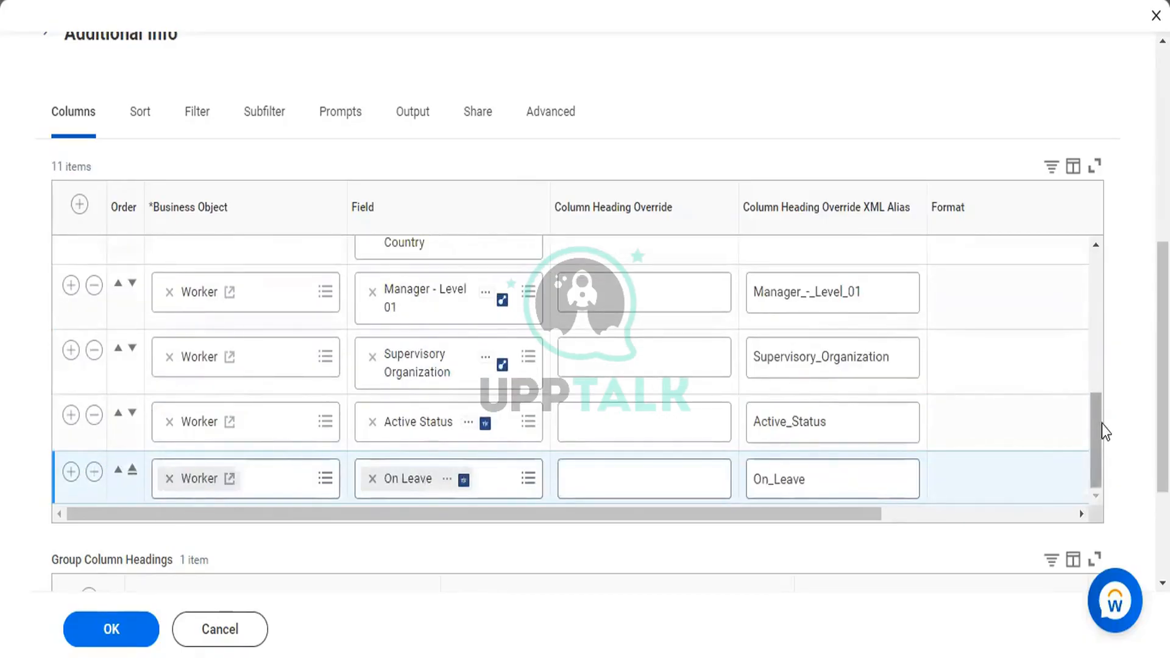
Delete the Location Address - Country condition from the report's filter on instances
scroll(378, 140, "up", 1)
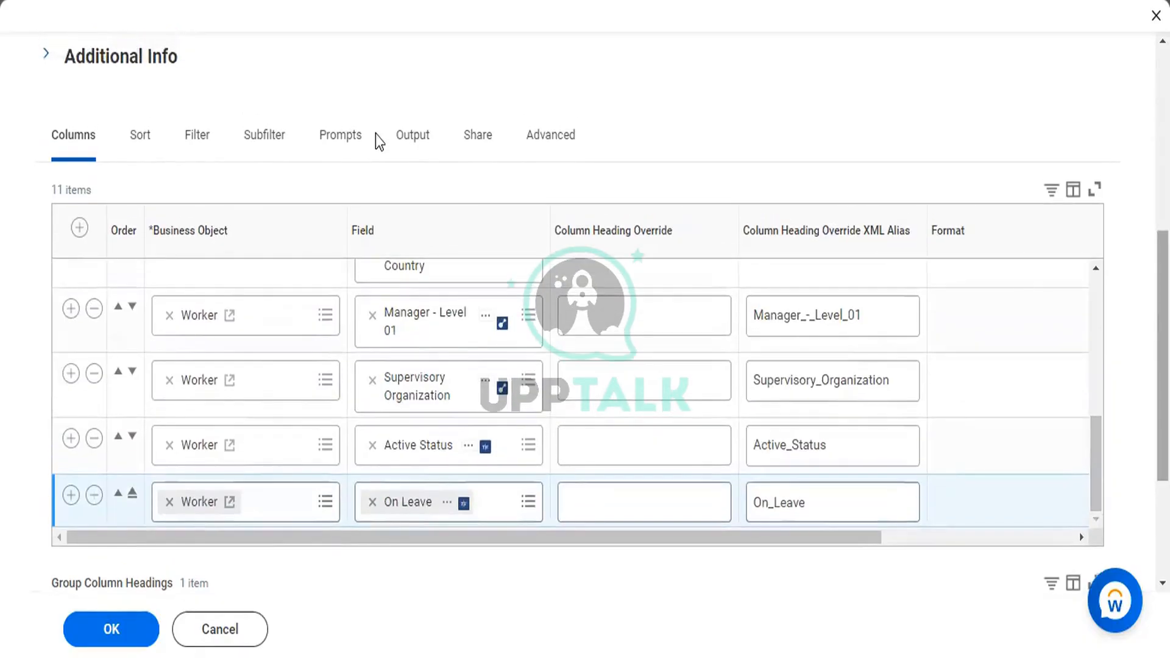
left_click(197, 141)
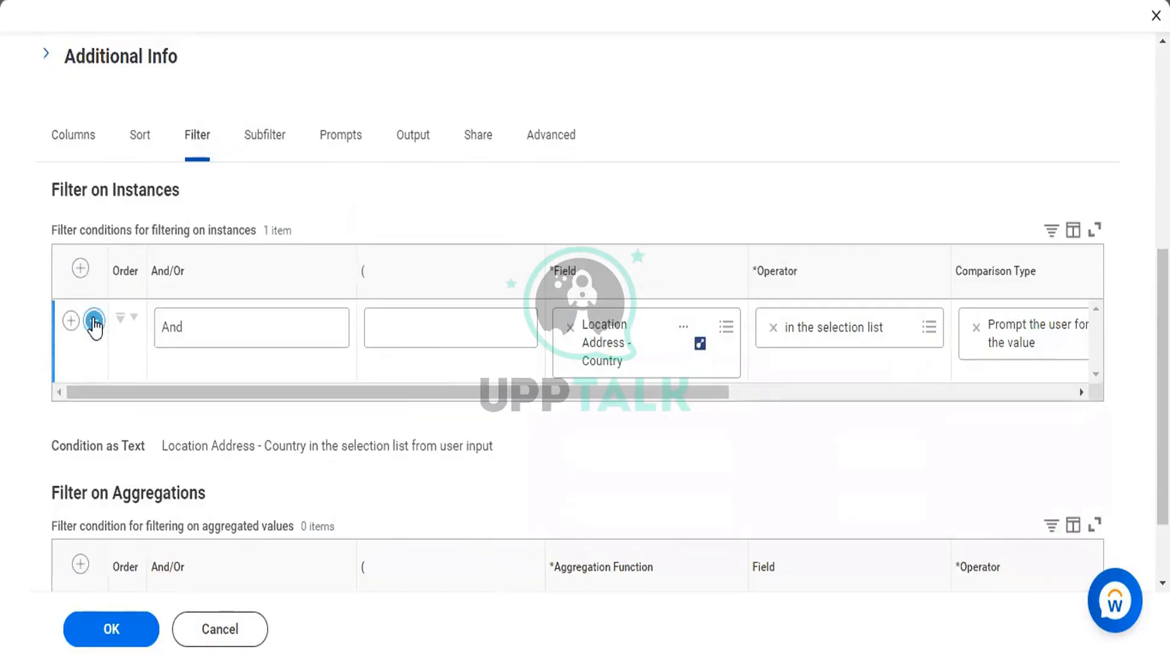
left_click(94, 323)
left_click(95, 324)
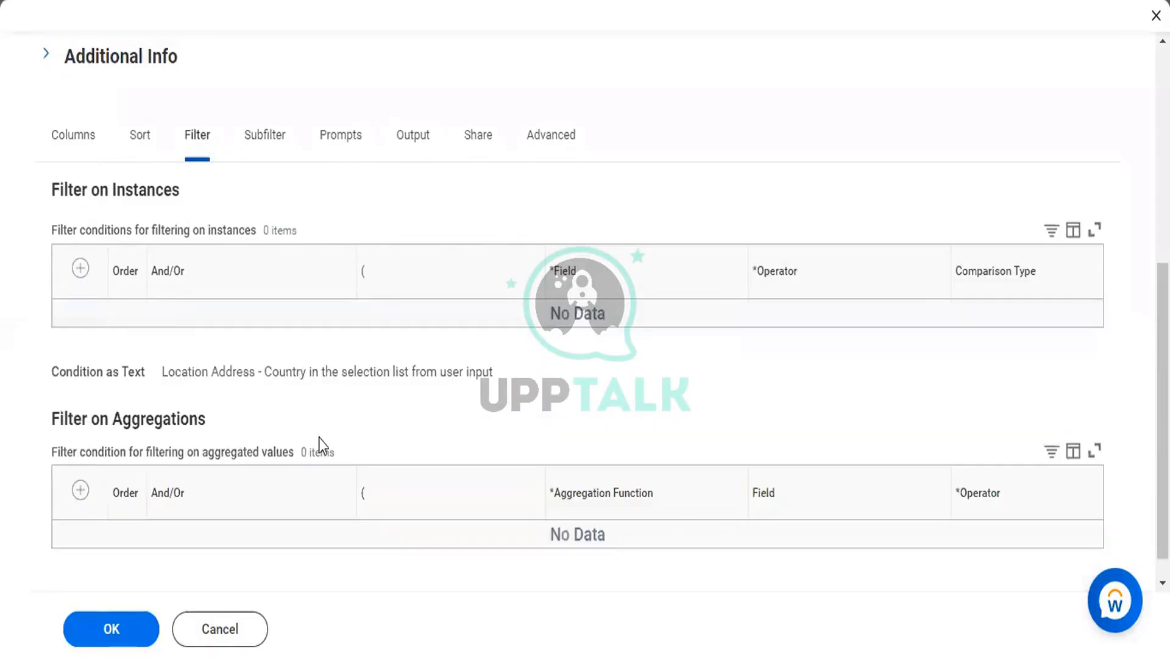
Remove the entire Dependents sub level filter with its Relationship and Age conditions from the report
left_click(263, 137)
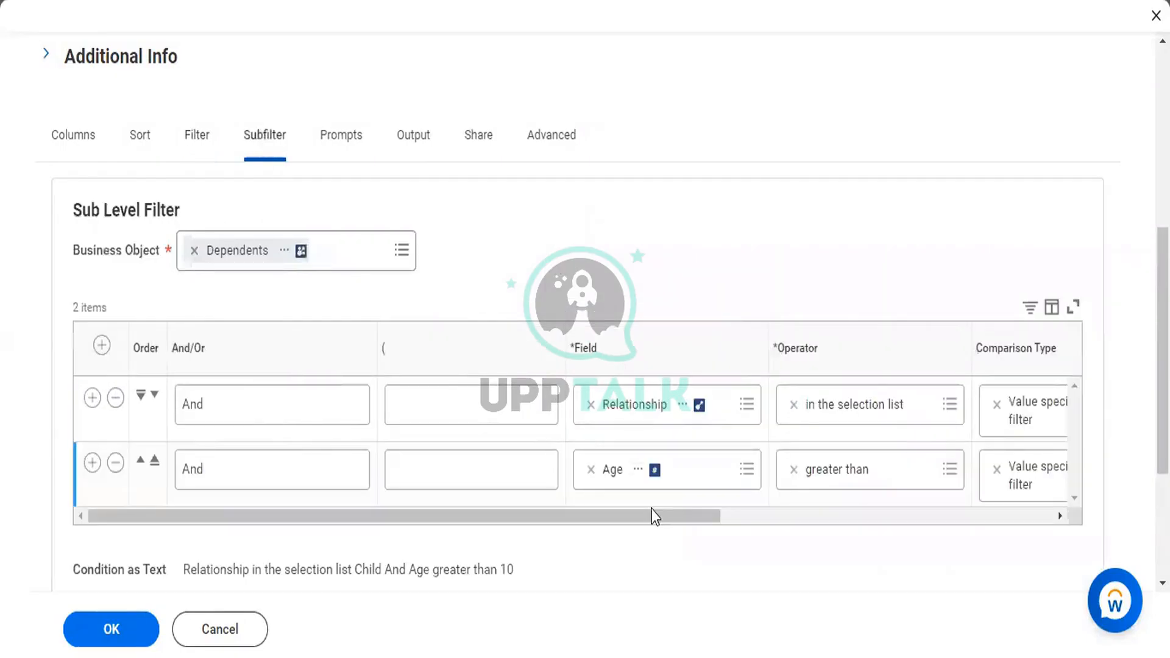
left_click(114, 400)
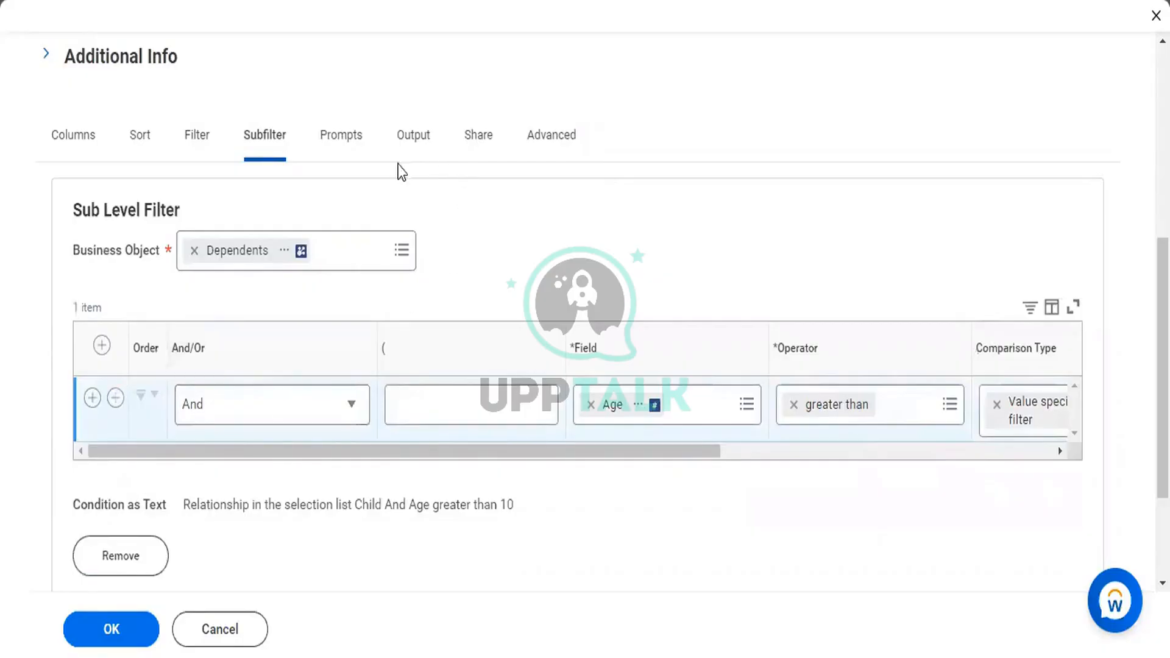
scroll(578, 329, "down", 3)
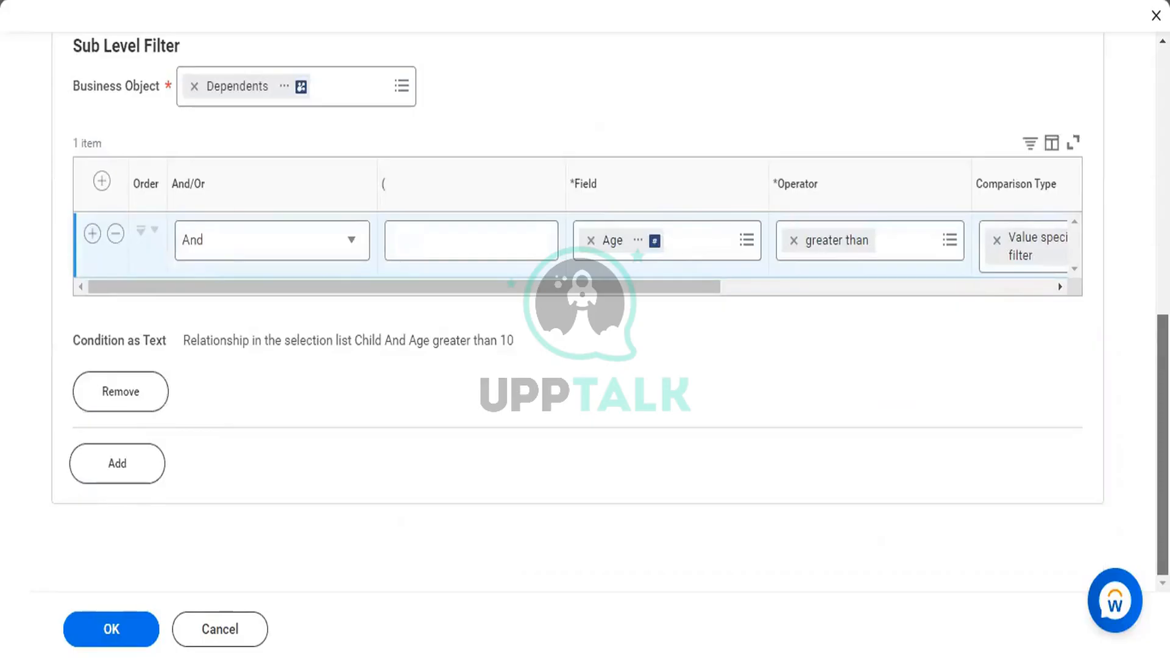
scroll(373, 384, "up", 5)
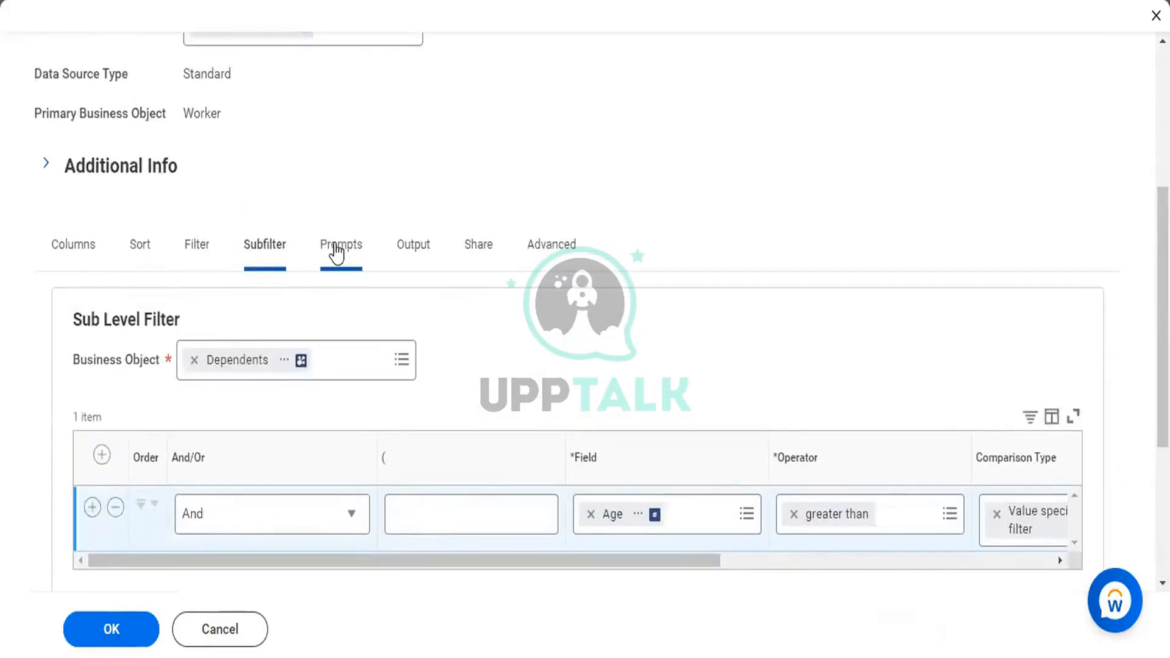
left_click(337, 251)
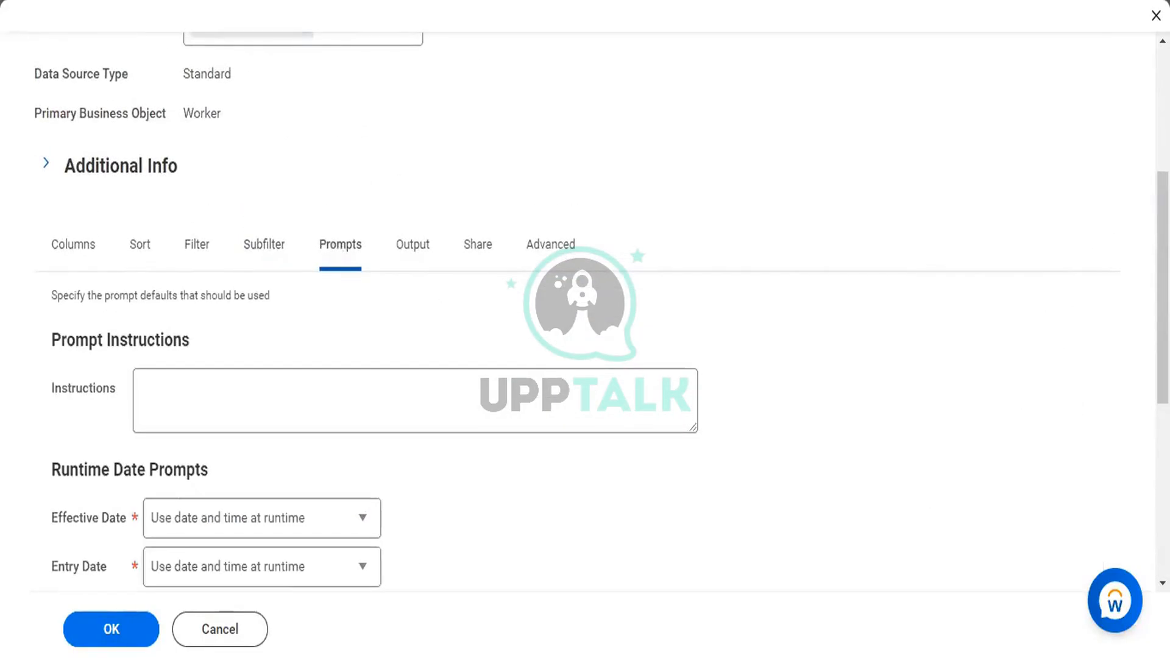
scroll(648, 214, "down", 3)
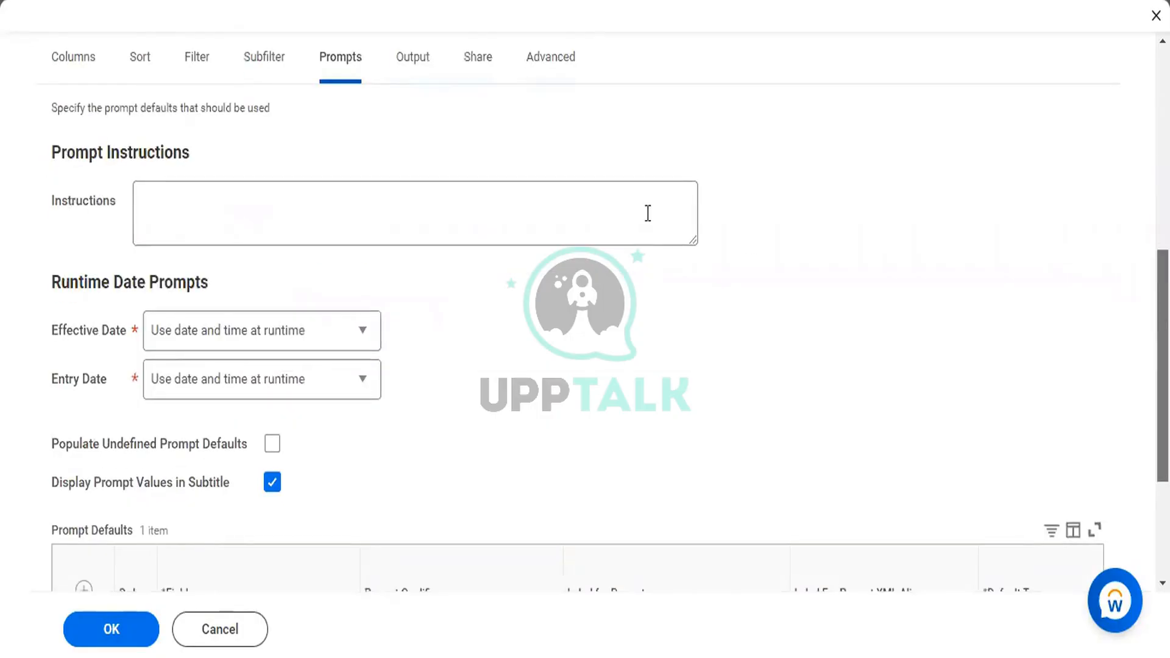
left_click(256, 59)
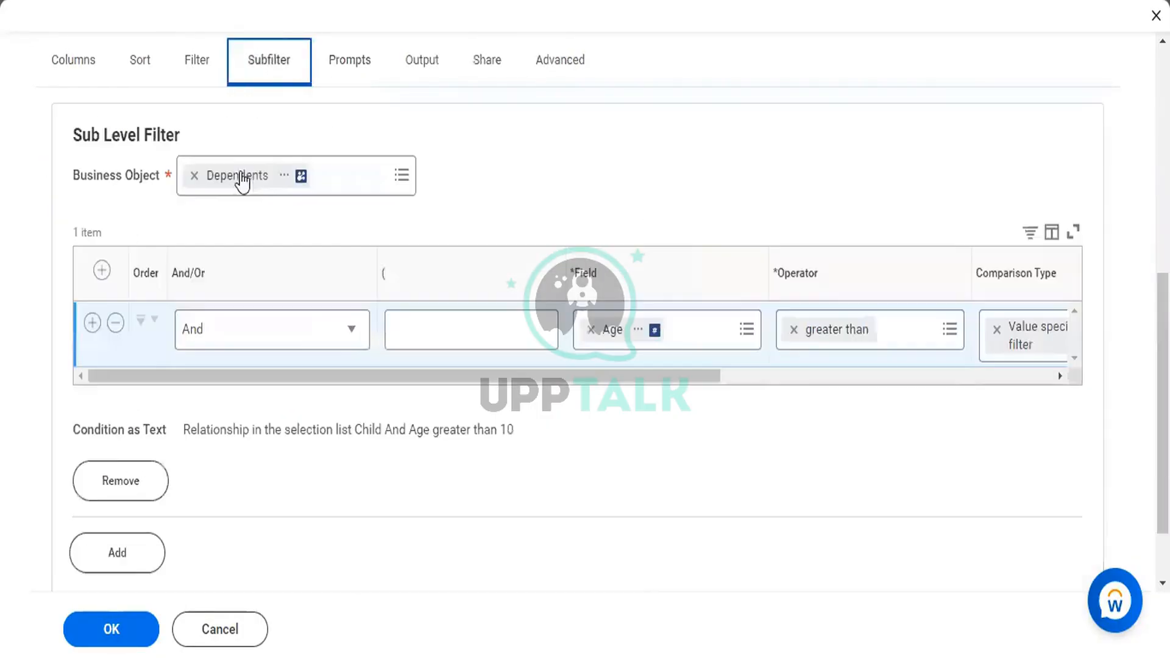
left_click(118, 494)
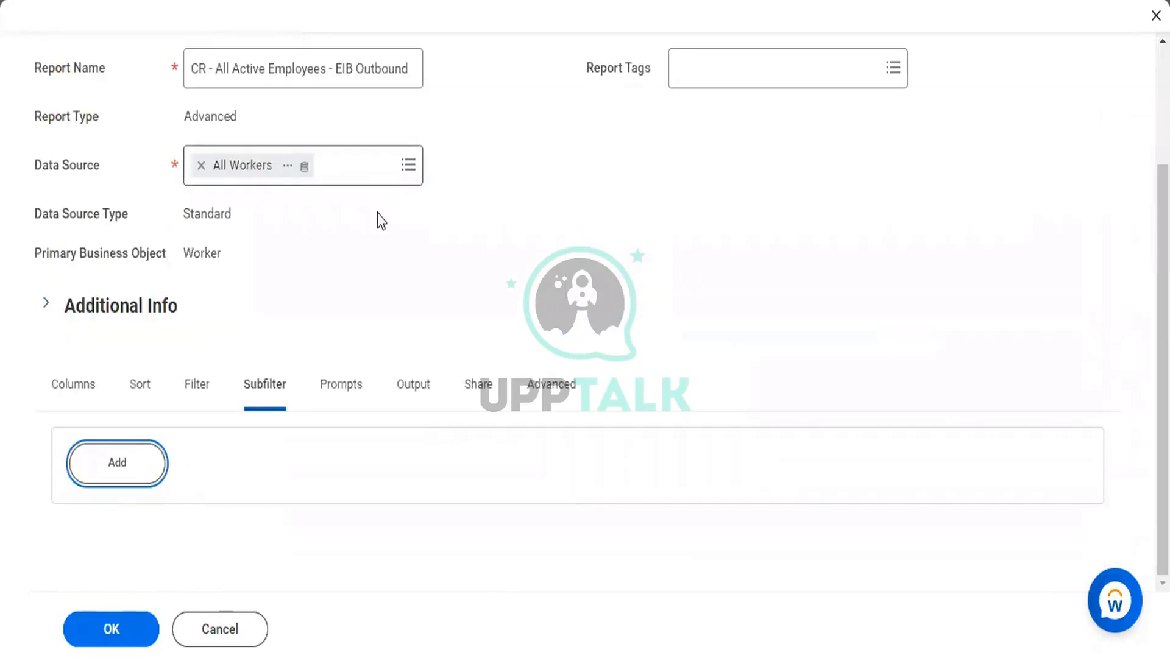
Delete the Location Address - Country row from the report's prompt defaults
left_click(340, 395)
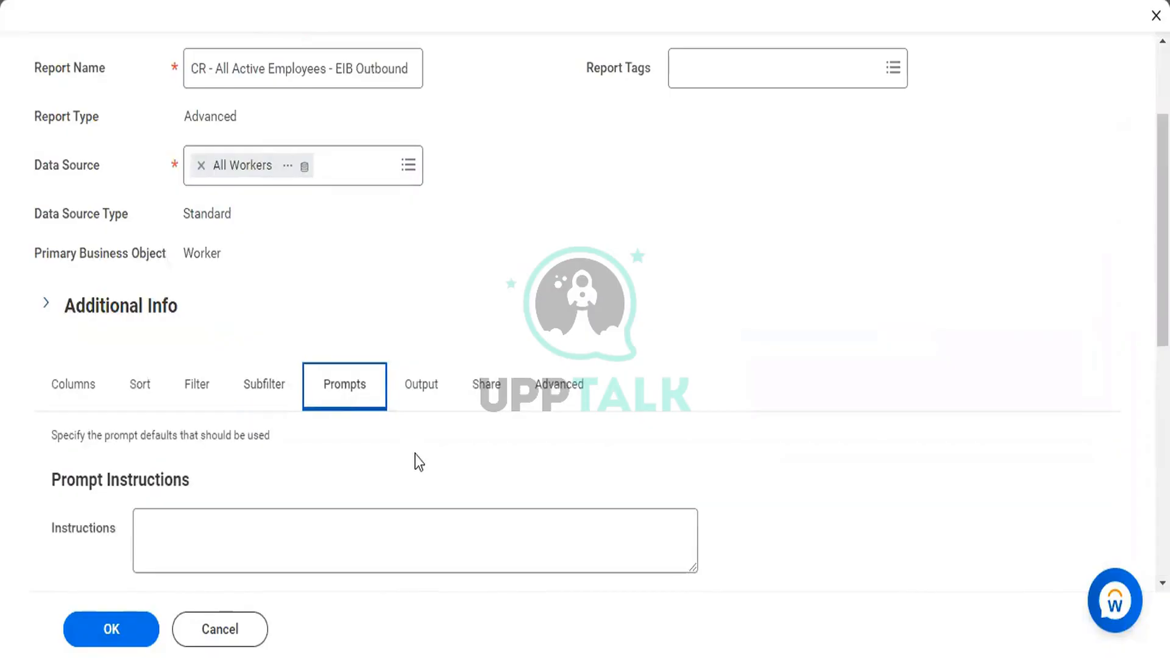
scroll(1134, 360, "down", 5)
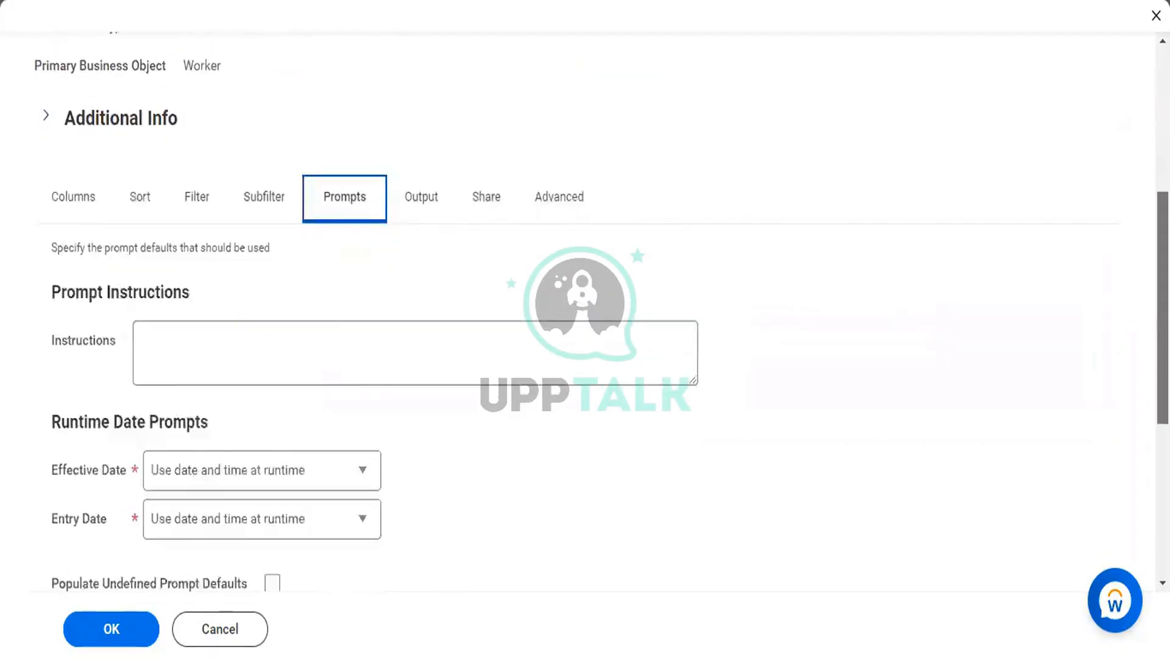
scroll(1114, 426, "down", 4)
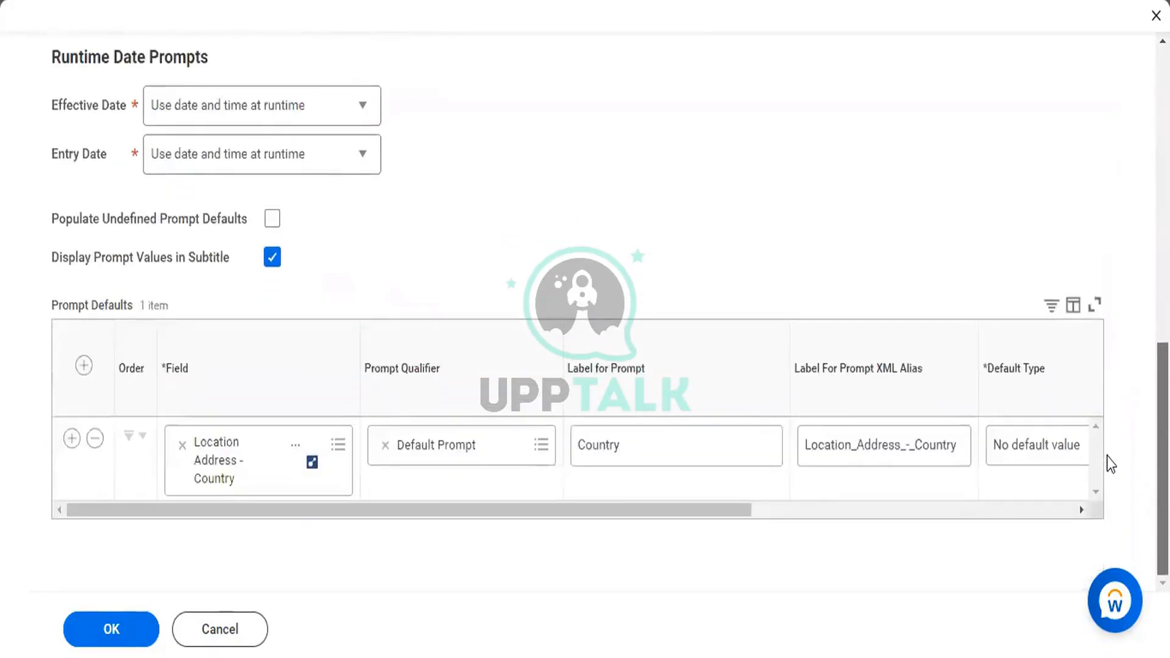
left_click(95, 438)
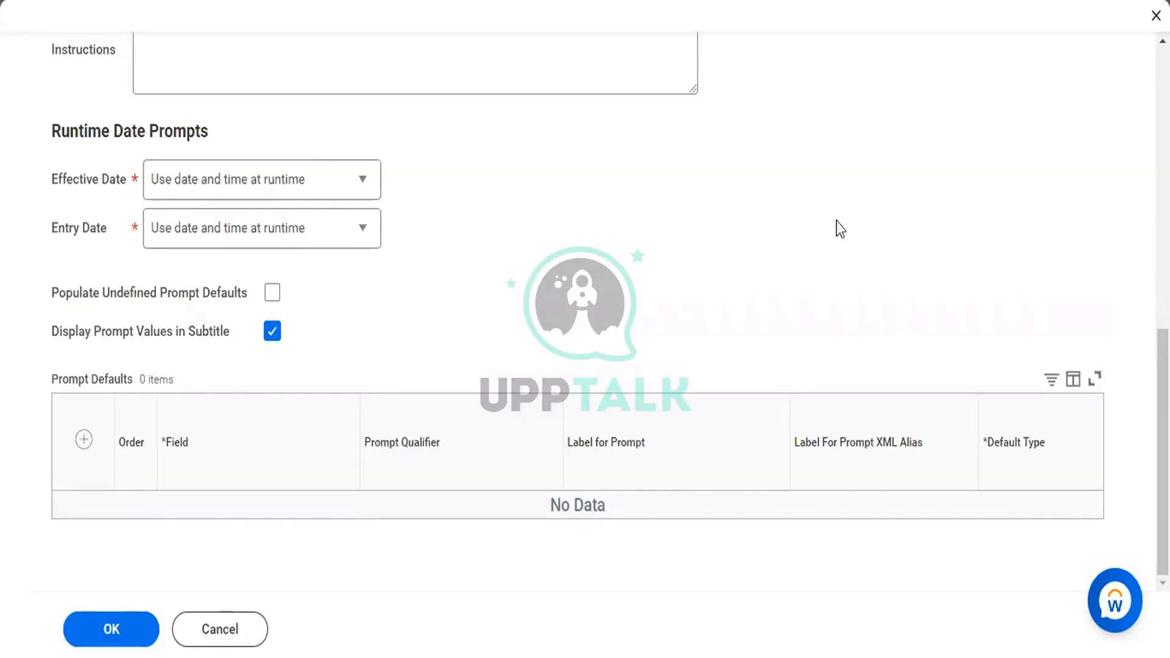
scroll(586, 305, "up", 5)
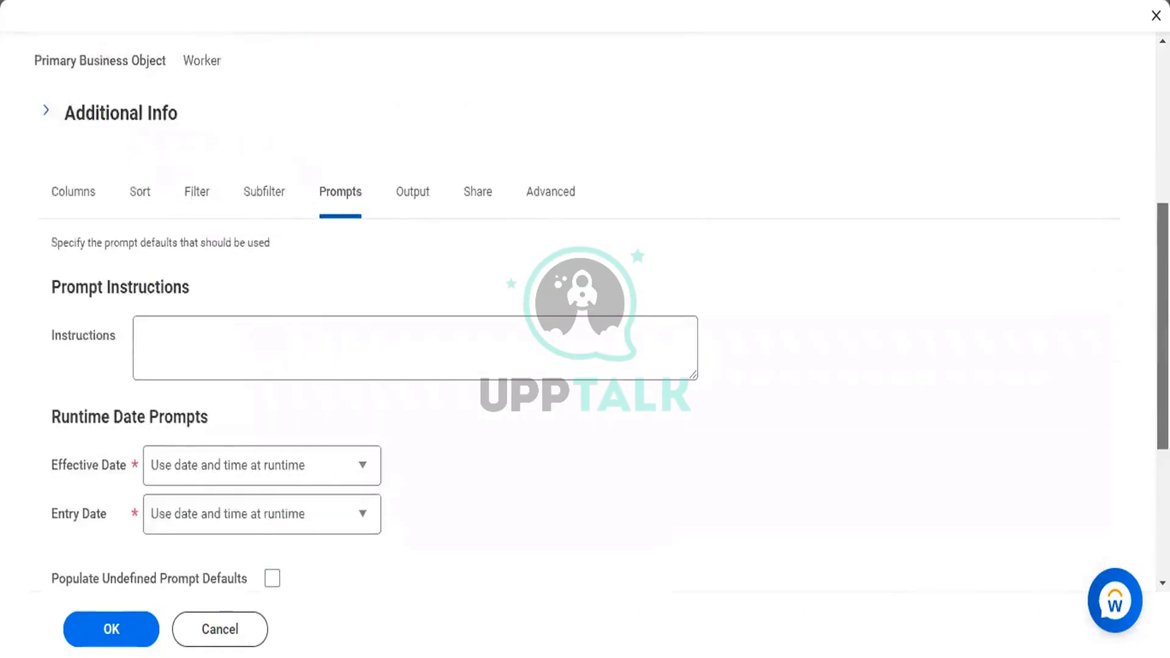
Check the report's filter conditions, try to save the report, and review the details of the errors and alerts
left_click(196, 190)
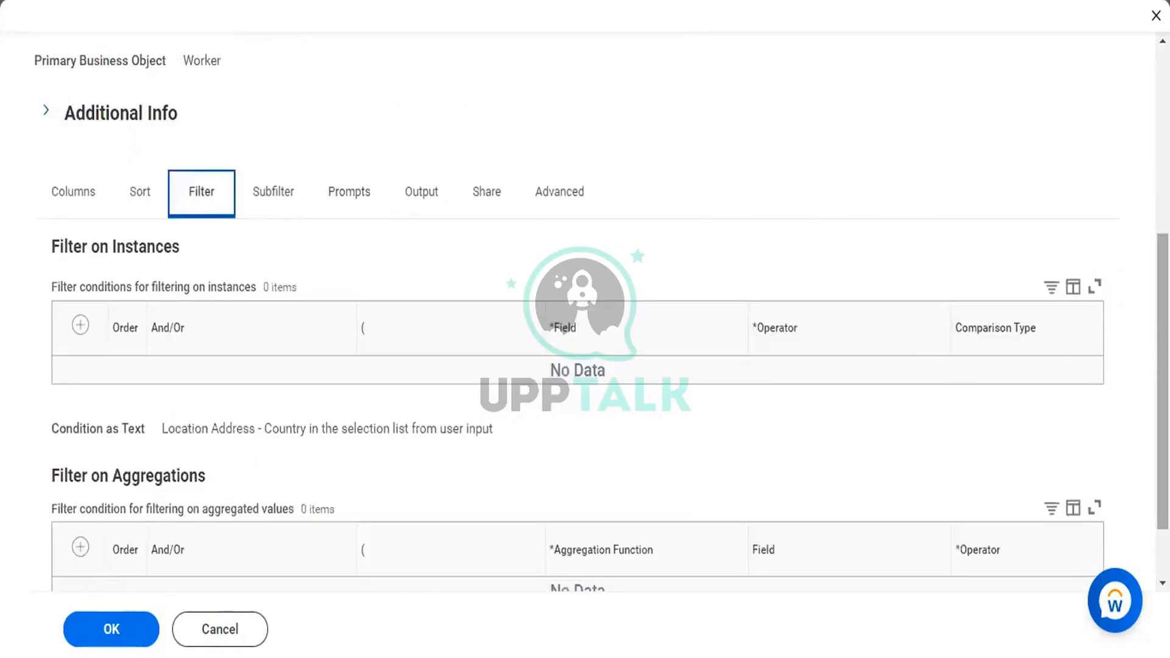
left_click_drag(1163, 379, 1163, 423)
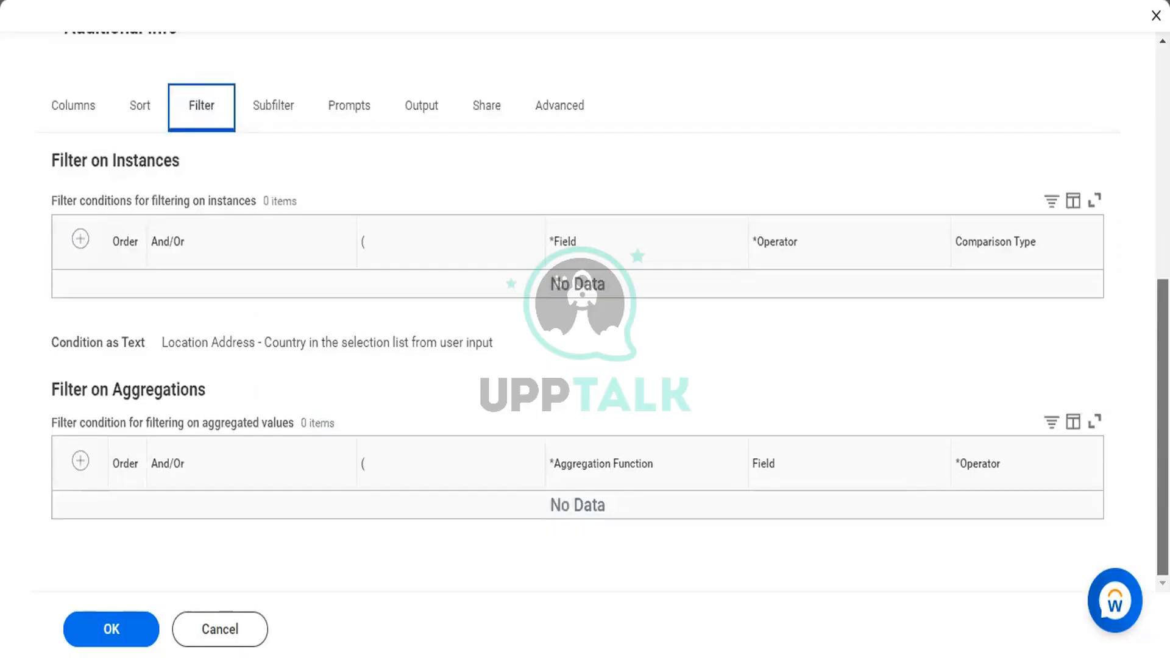
left_click(132, 629)
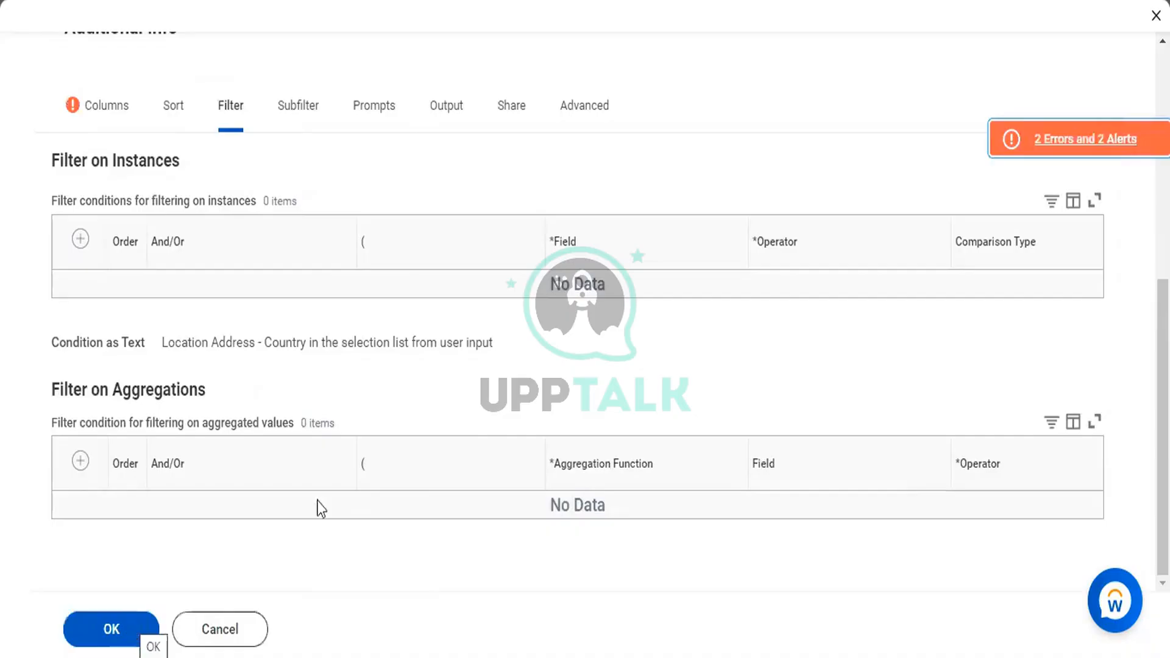
left_click(1073, 140)
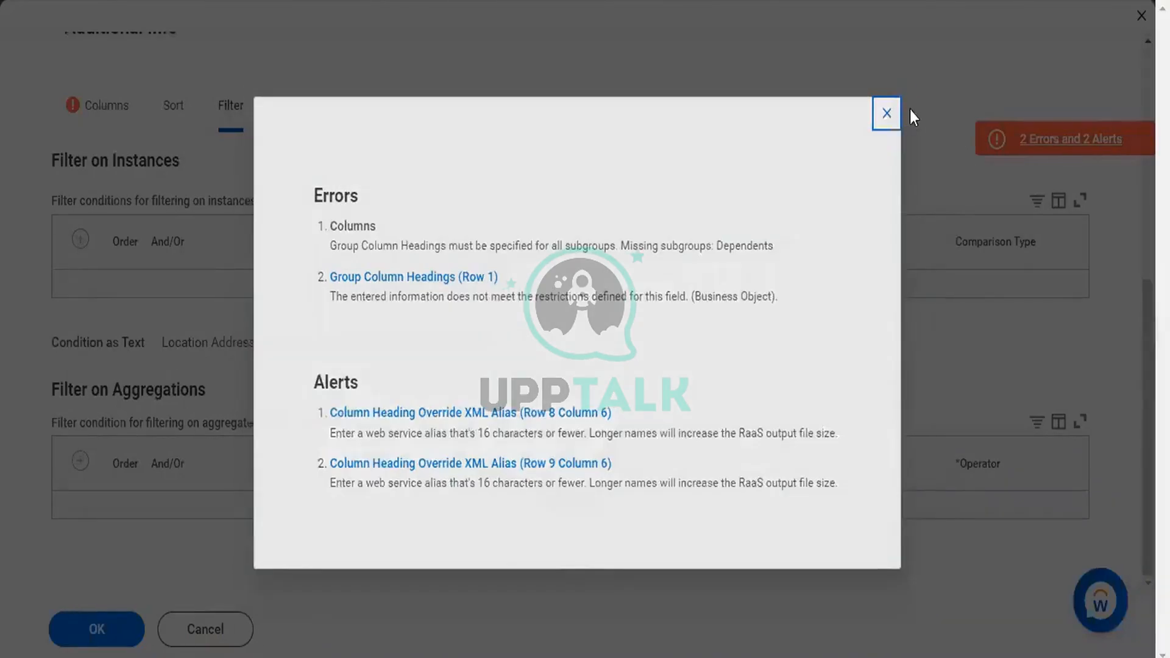
left_click(908, 105)
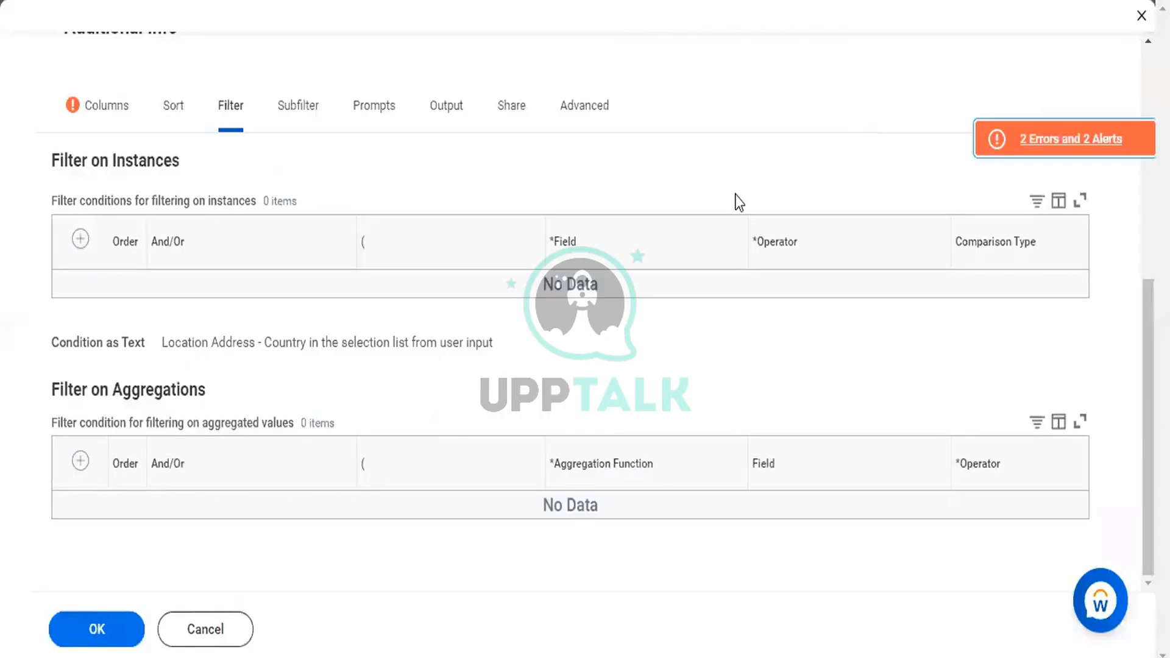
Remove the Dependents row from the report's Group Column Headings and save the copied report
left_click(108, 111)
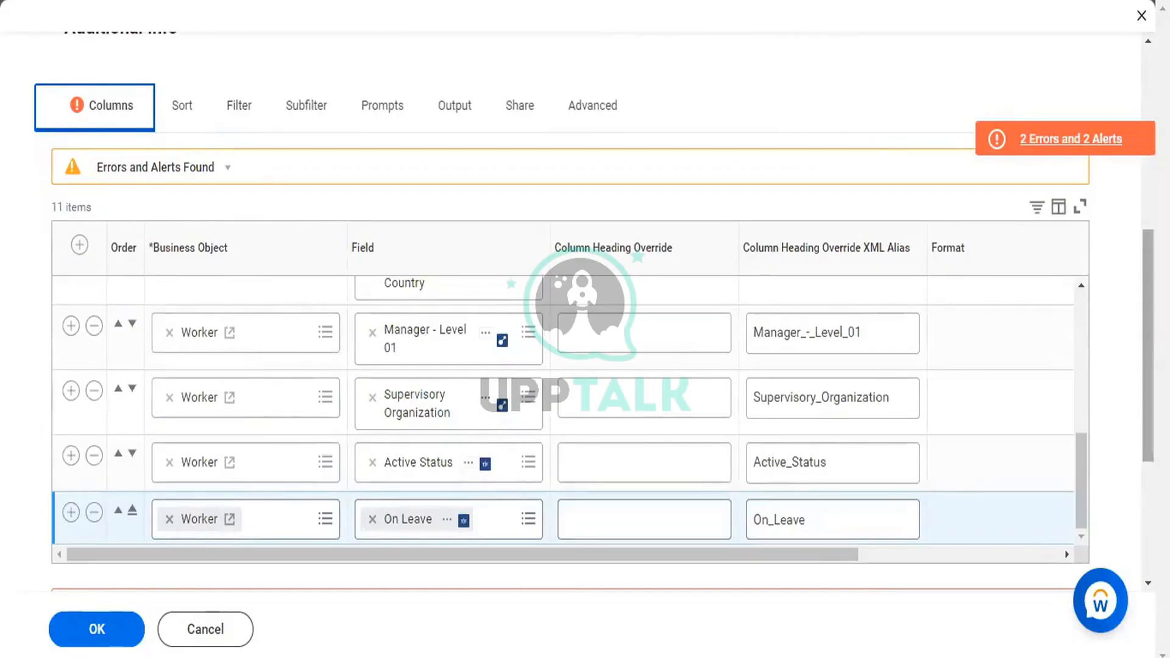
scroll(1136, 394, "down", 1)
scroll(1136, 394, "down", 5)
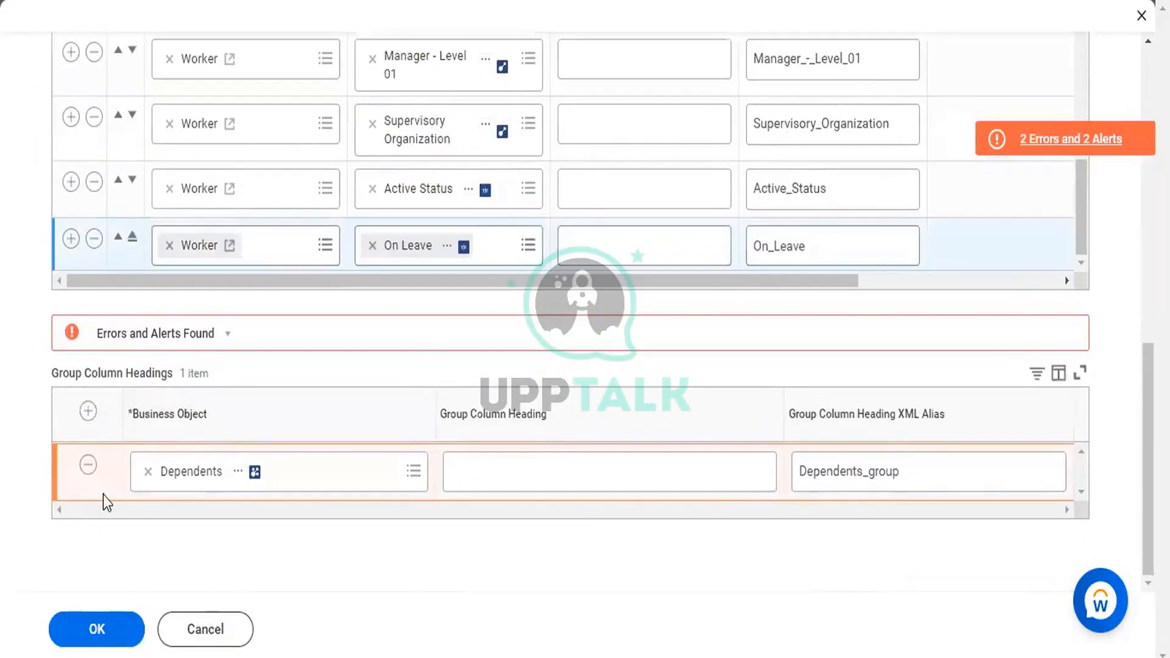
left_click(88, 469)
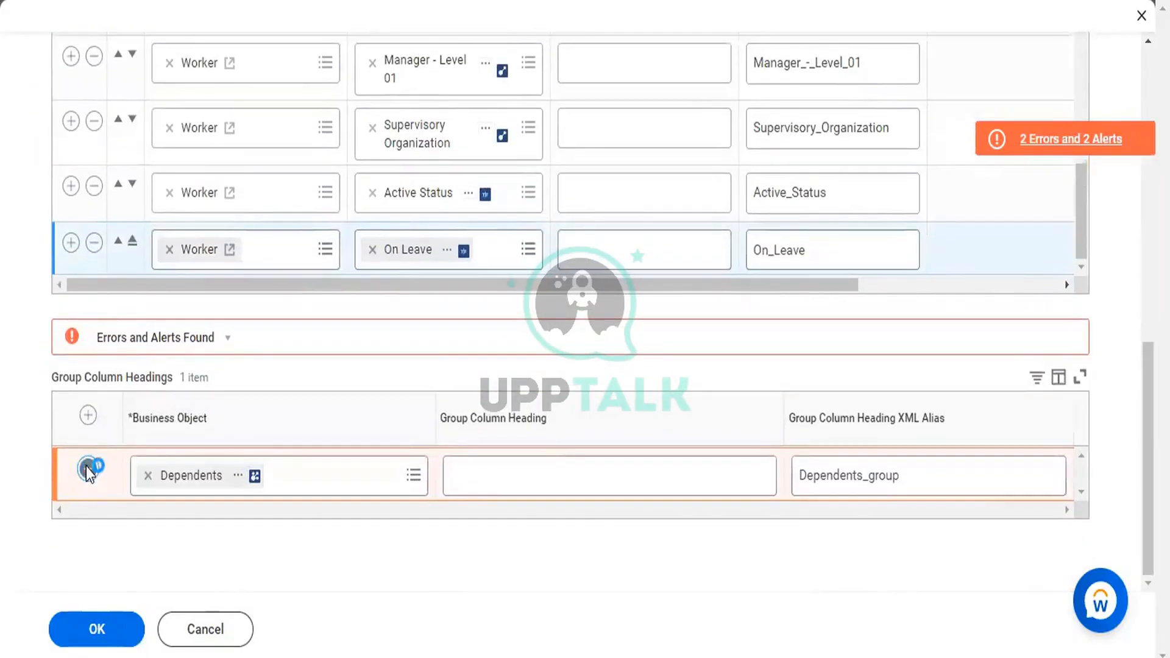
left_click(100, 640)
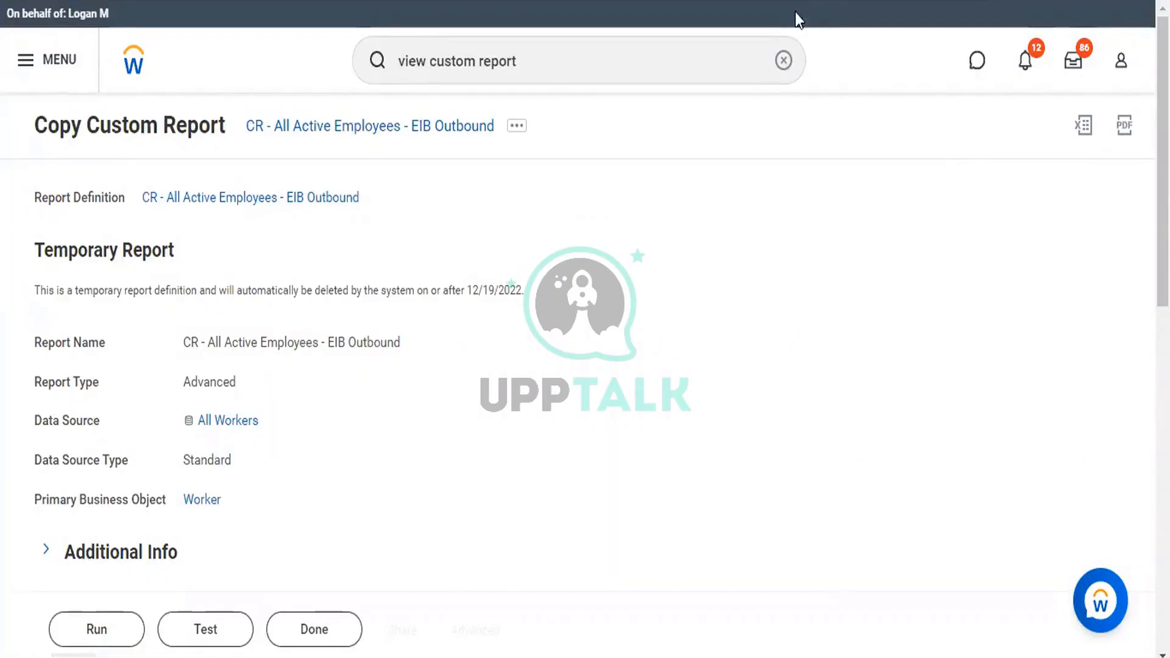
Search for "create EIB" in a separate browser tab and open the Create EIB task
right_click(731, 1)
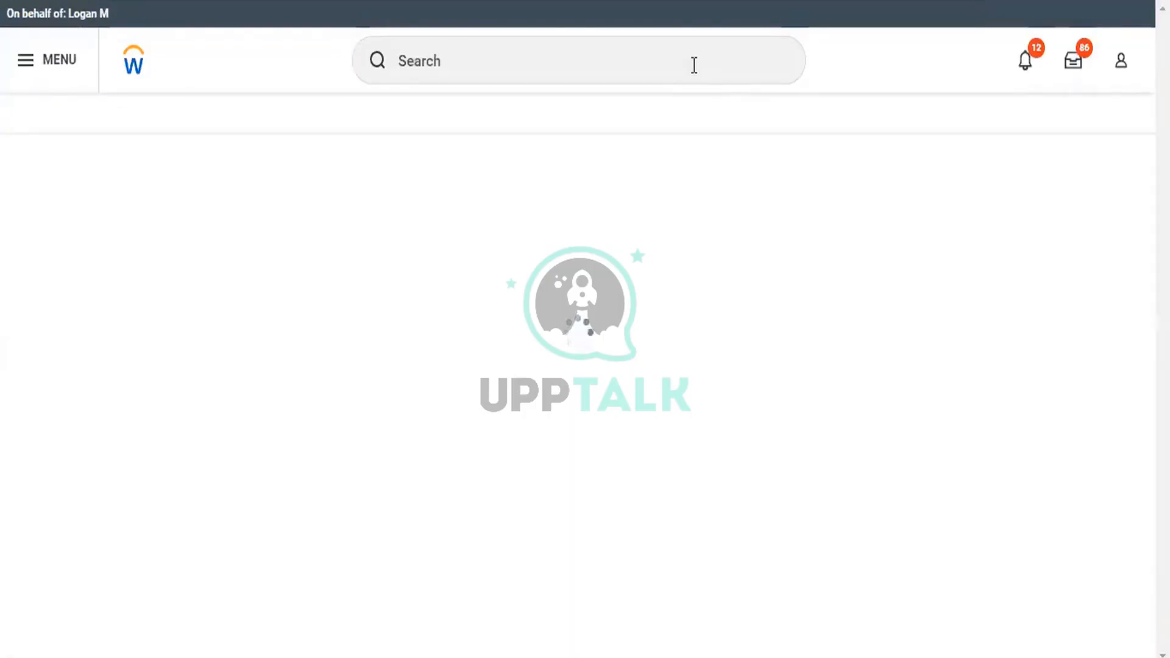
left_click(694, 65)
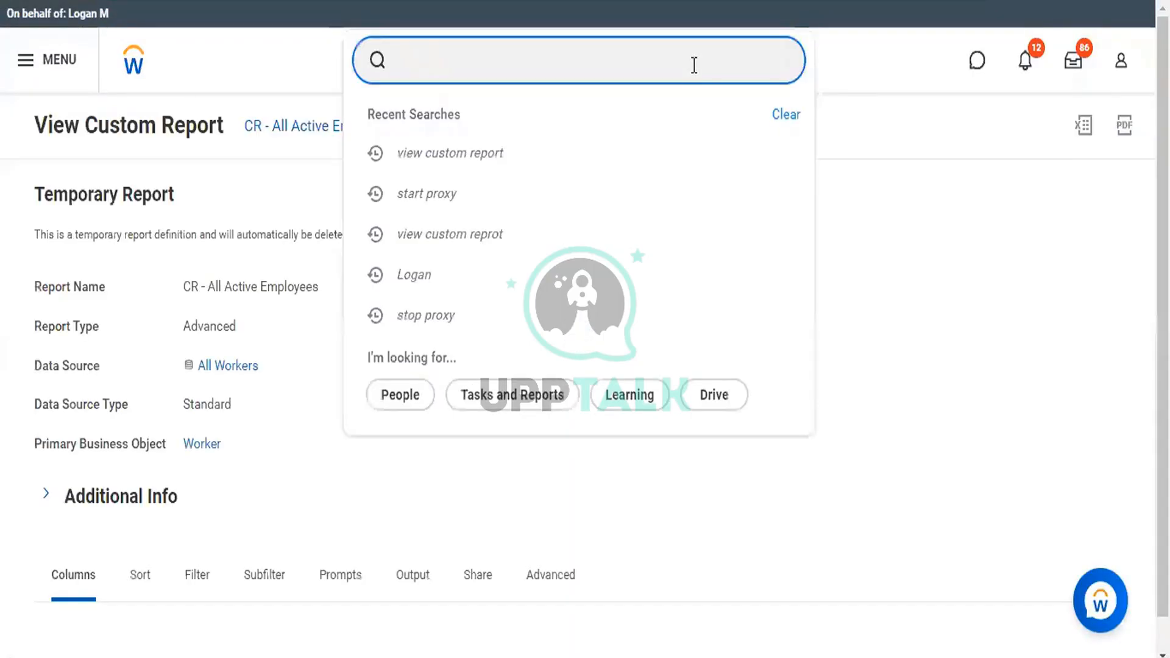
type("create")
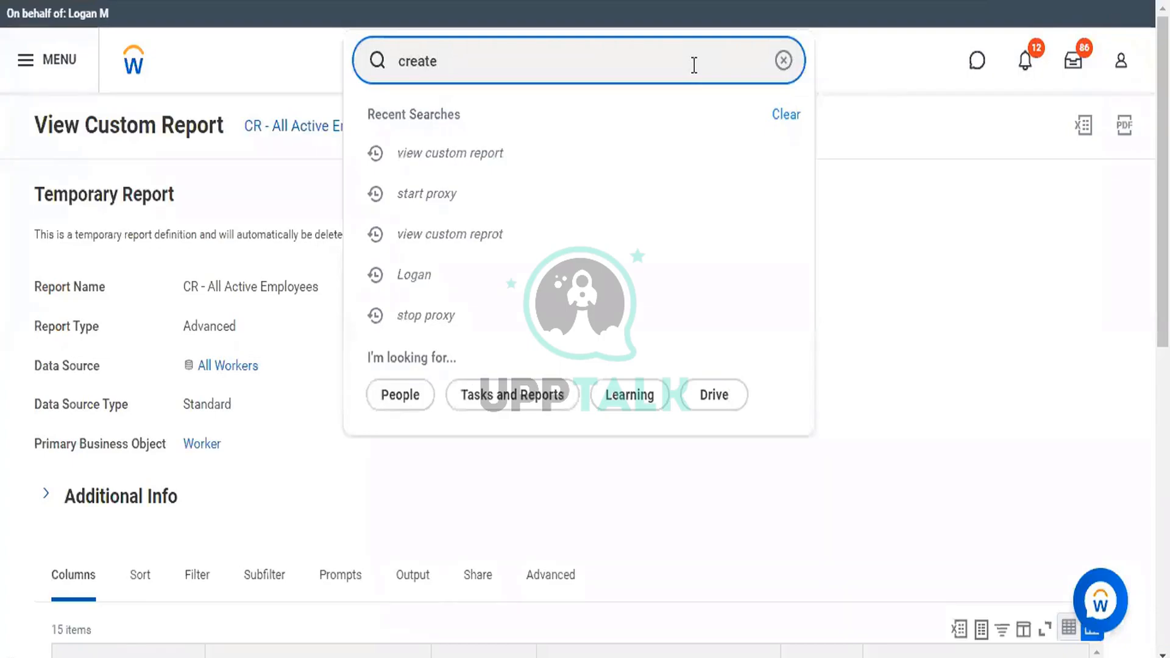
type(" EIB")
key("Return")
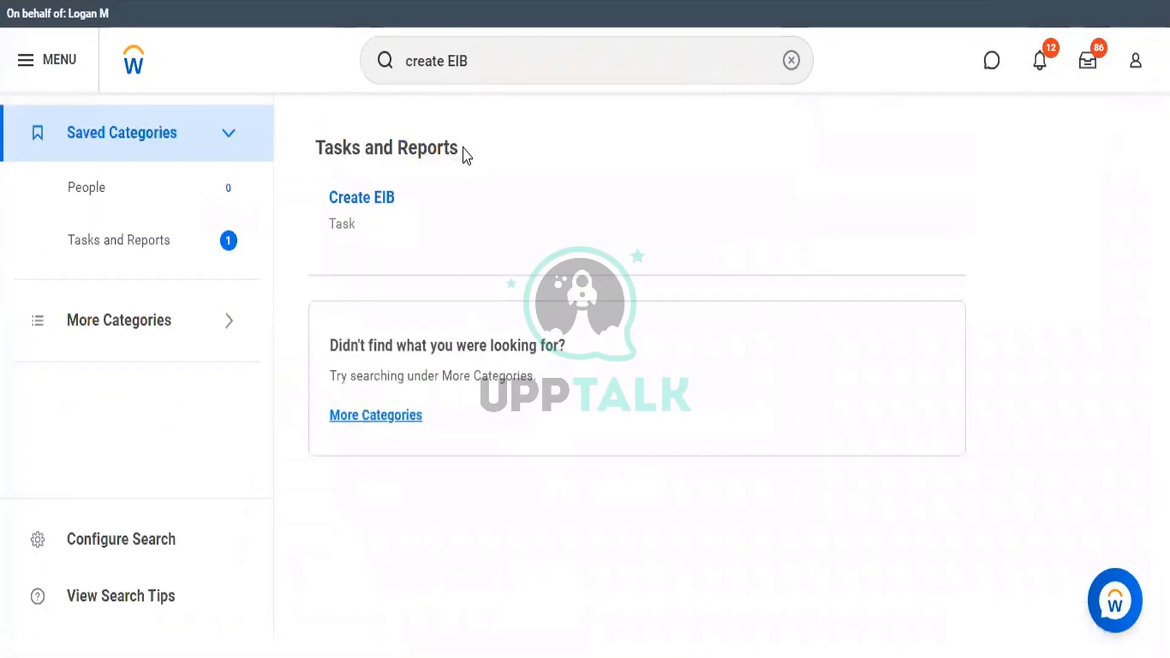
left_click(357, 201)
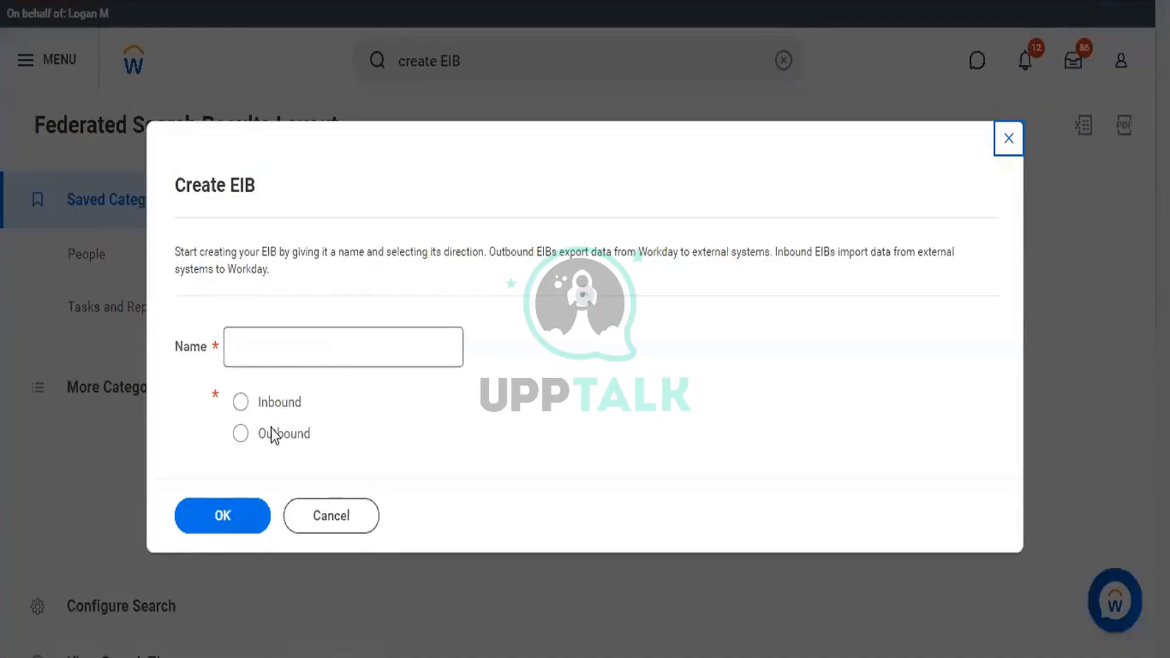
Create an outbound EIB named "All active employee - Outbound EIB"
left_click(265, 433)
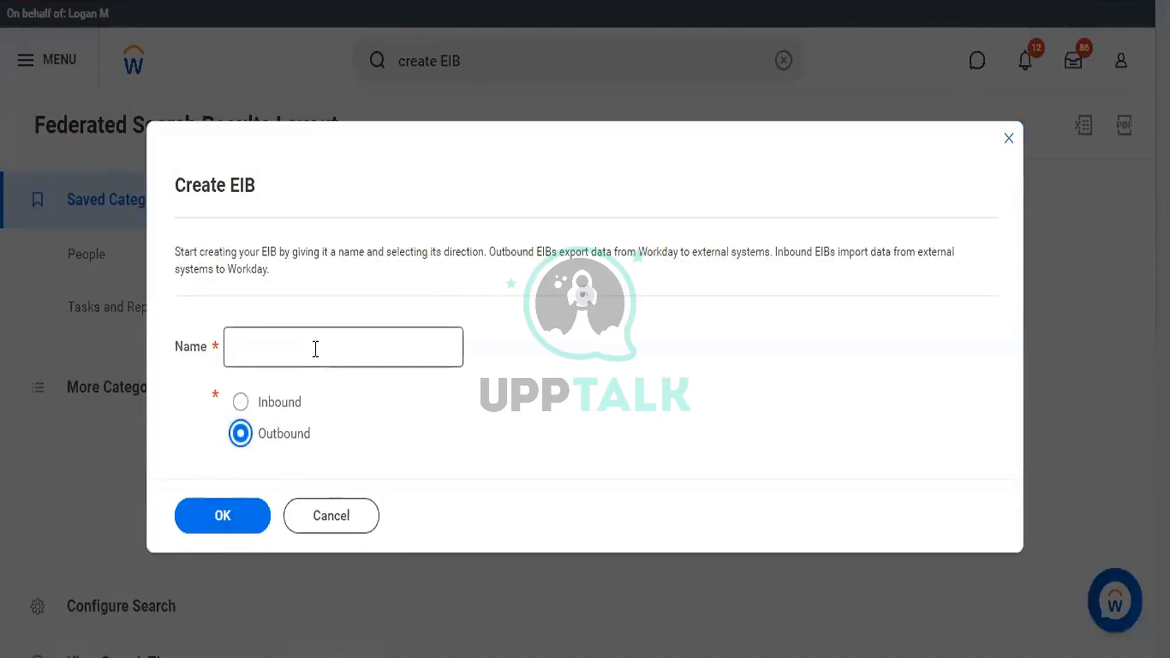
left_click(315, 349)
type("A")
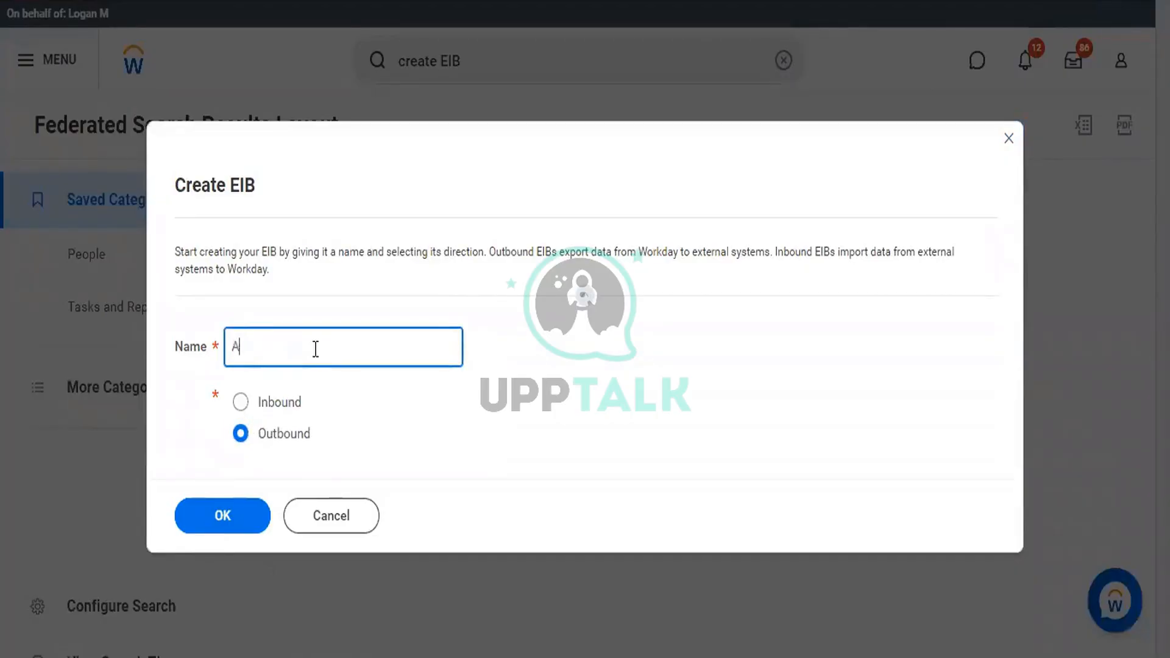
type("ll active employee - Outbound")
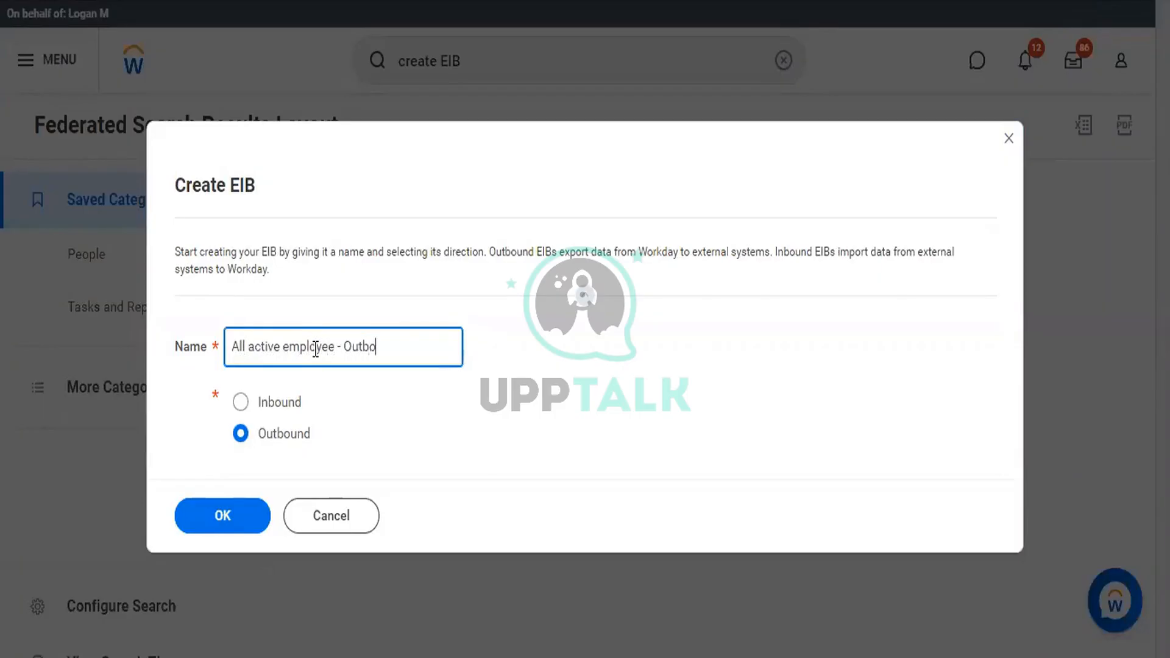
type(" EIB")
left_click(222, 519)
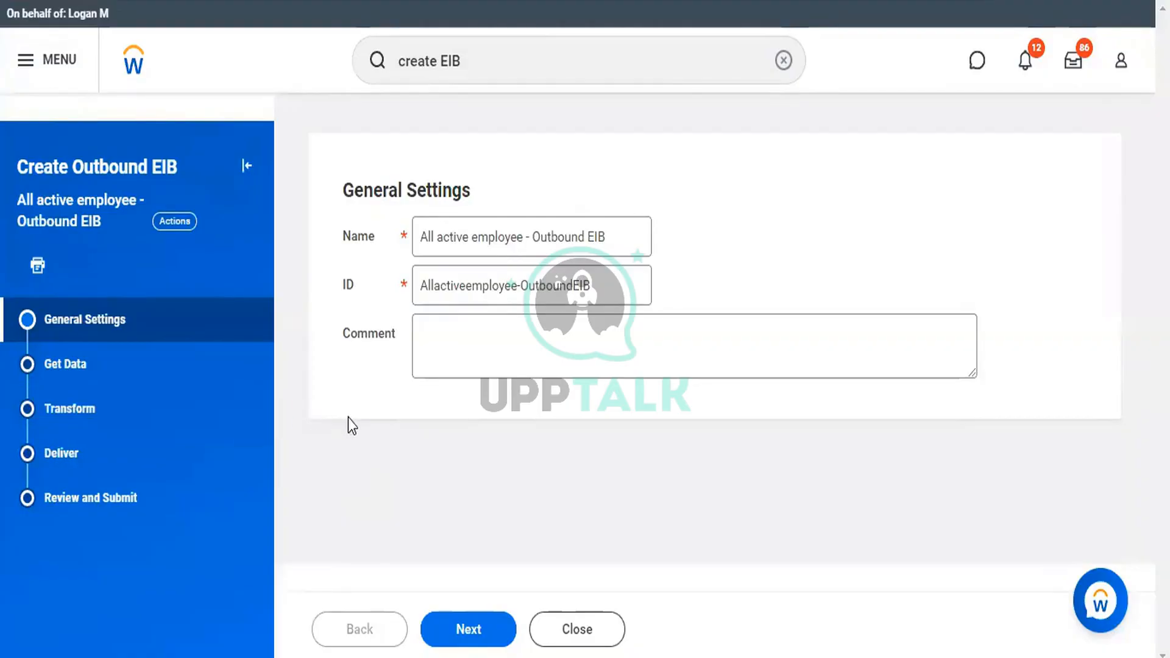
In Get Data, keep Custom Report as the data source type and select the report CR - All Active Employees - EIB Outbound
left_click(70, 366)
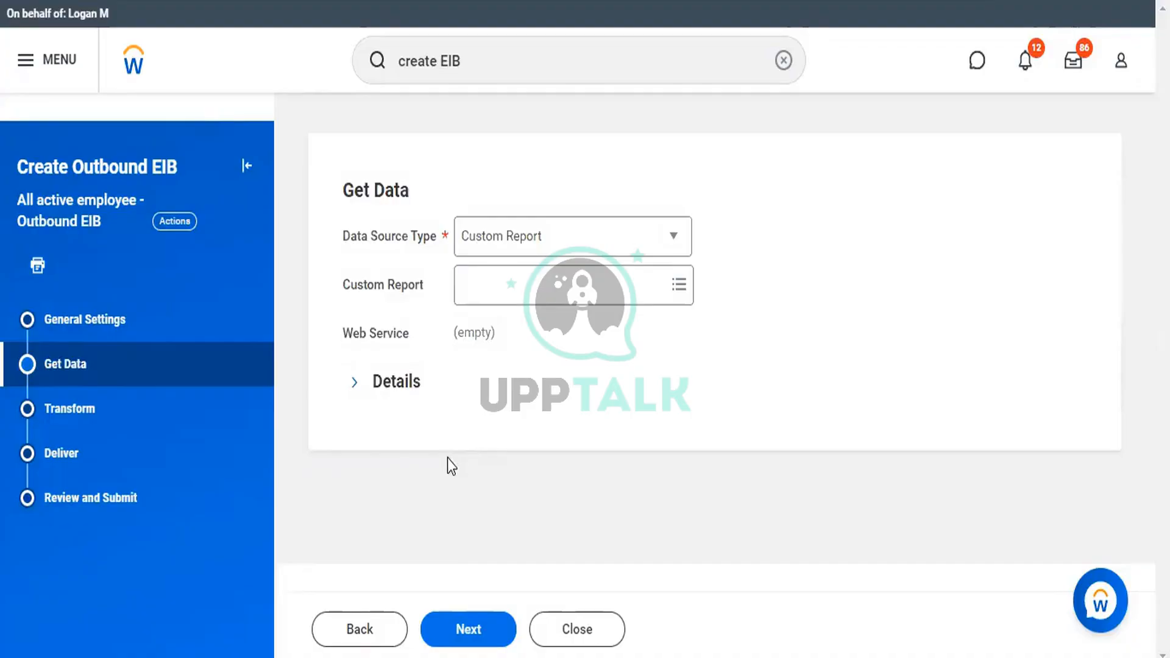
left_click(676, 242)
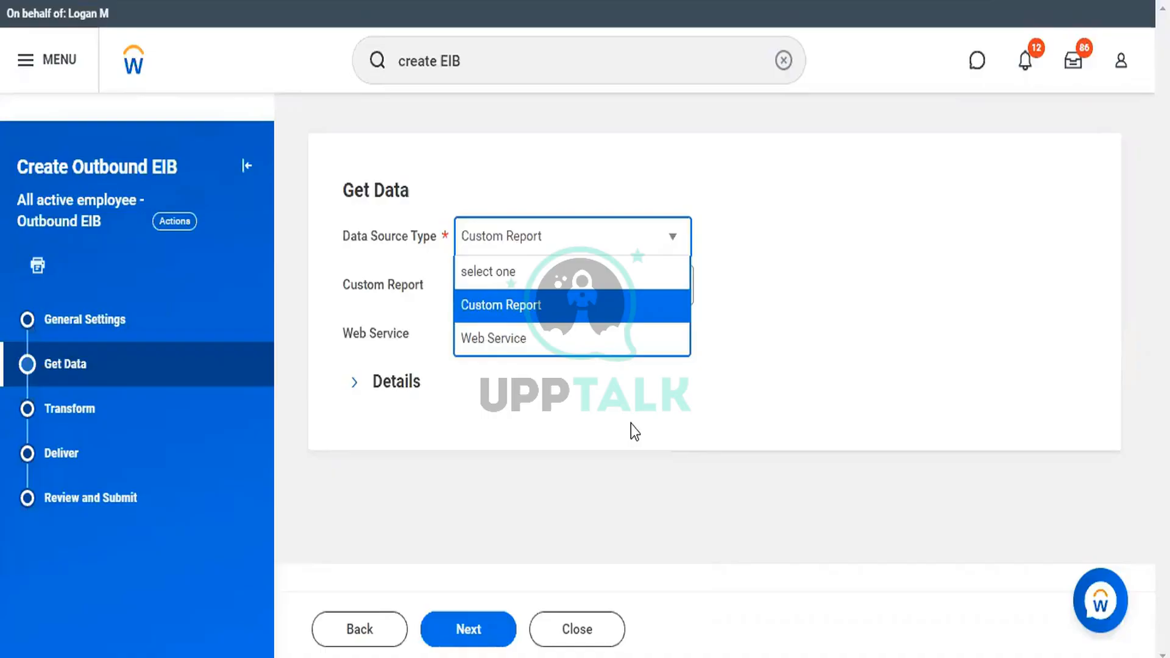
left_click(590, 373)
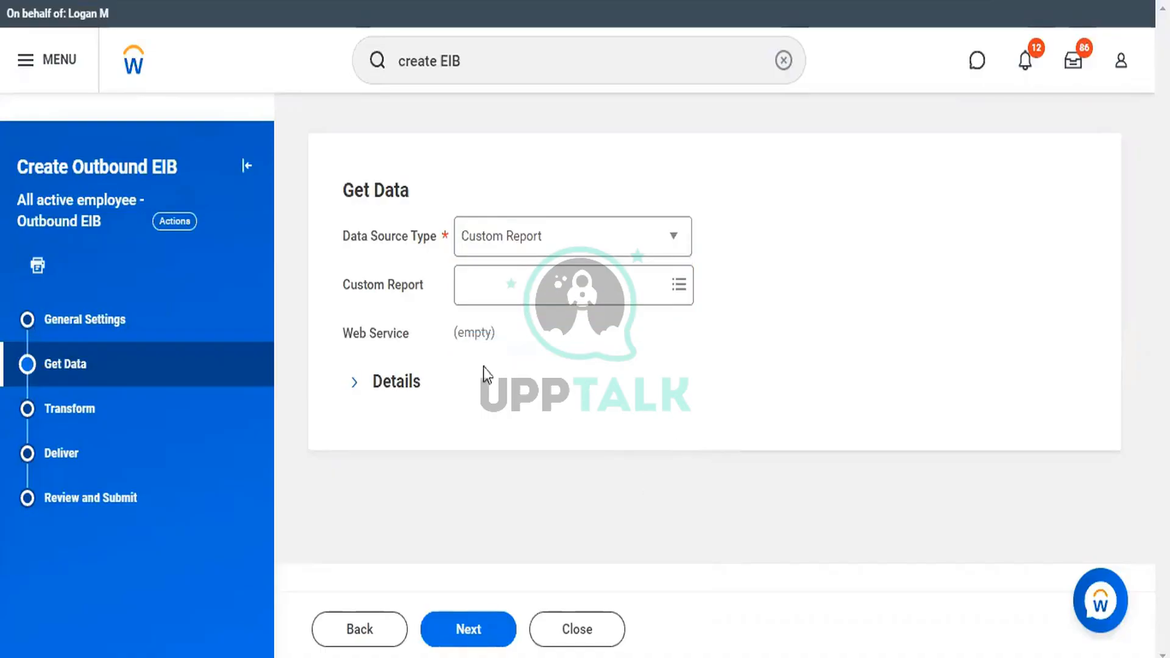
left_click(617, 283)
type("all")
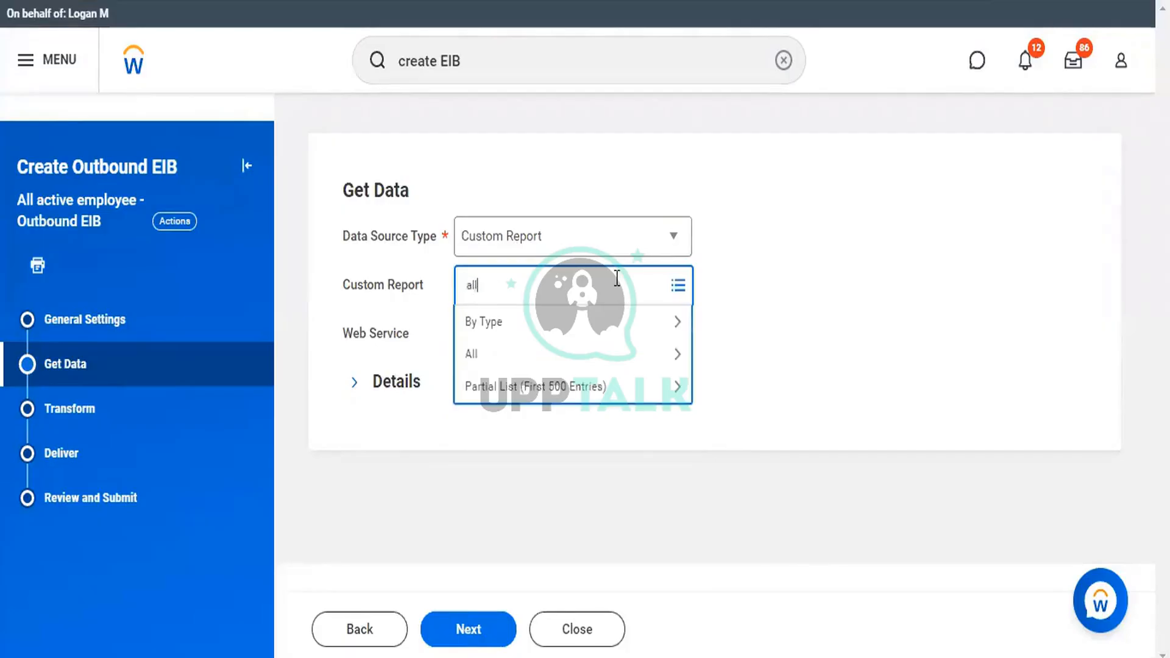
type(" active employees")
key("BackSpace")
type("- EI")
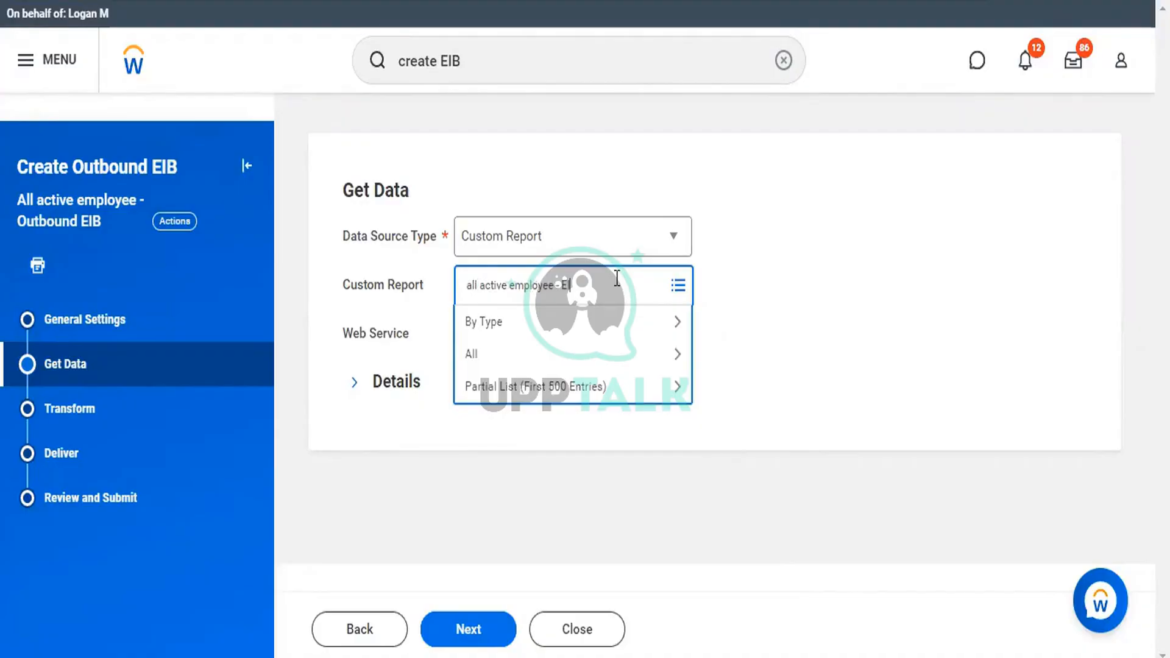
type("B outbound")
key("Return")
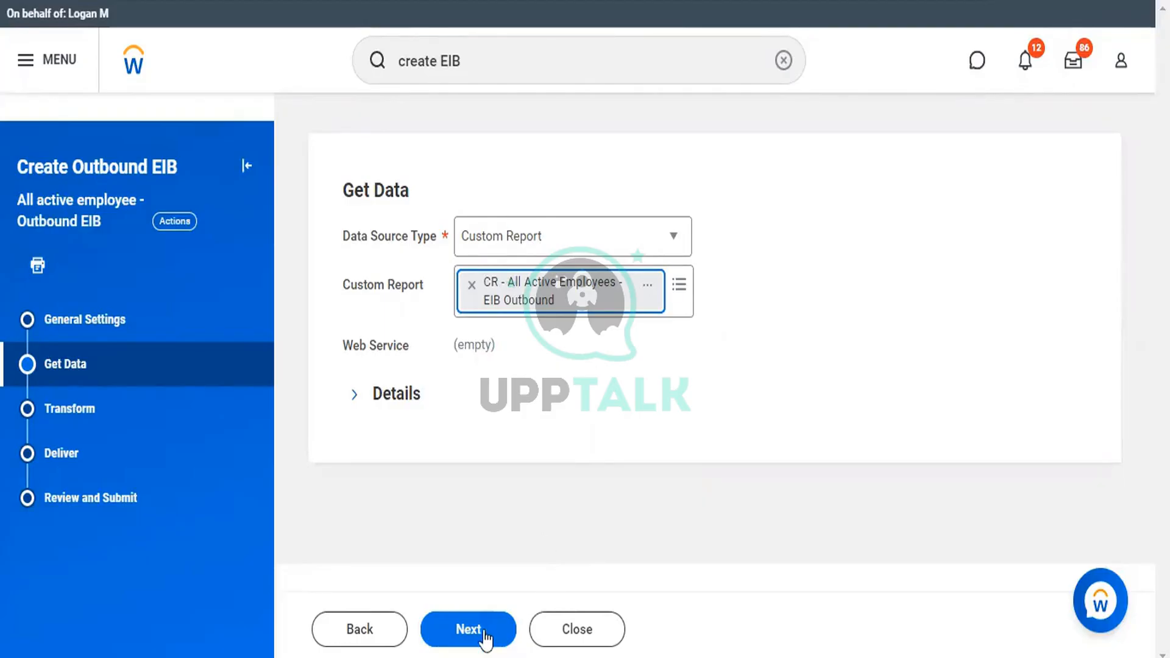
Review the transformation type options in Transform, keep None, and continue to the Deliver settings
left_click(86, 414)
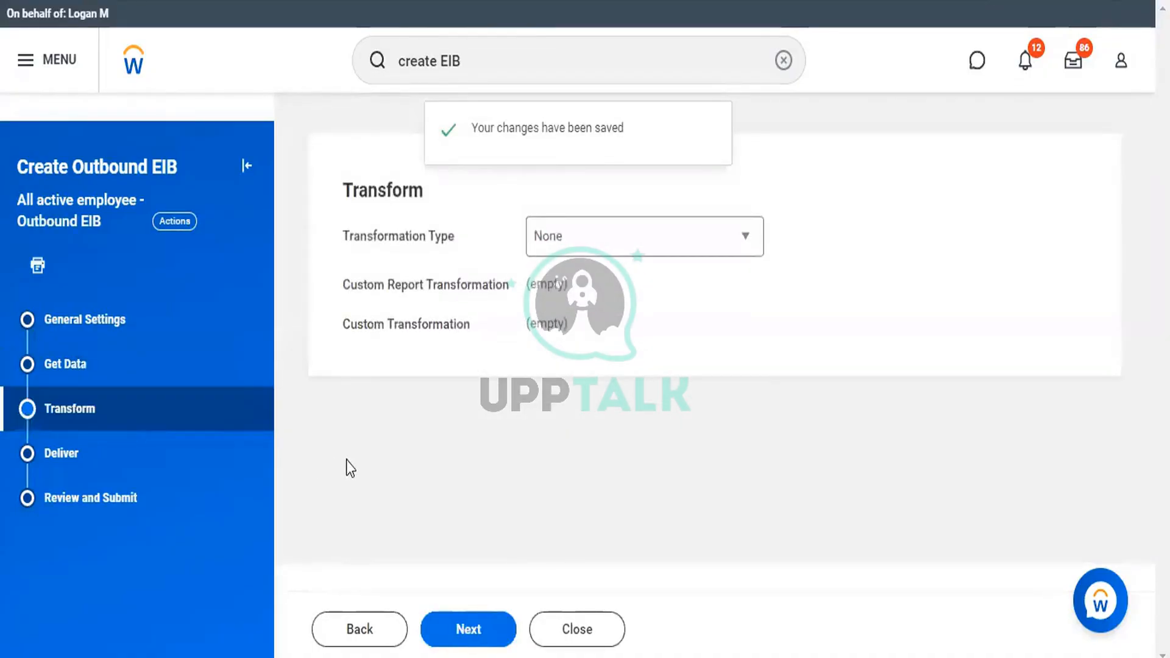
left_click(726, 255)
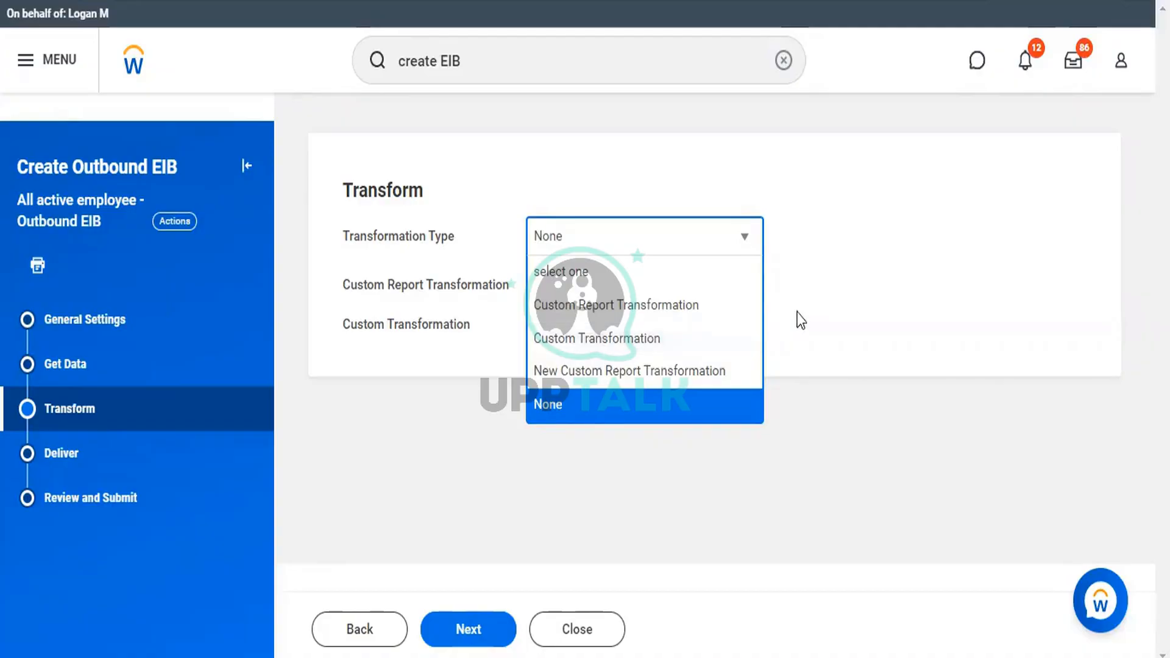
left_click(819, 309)
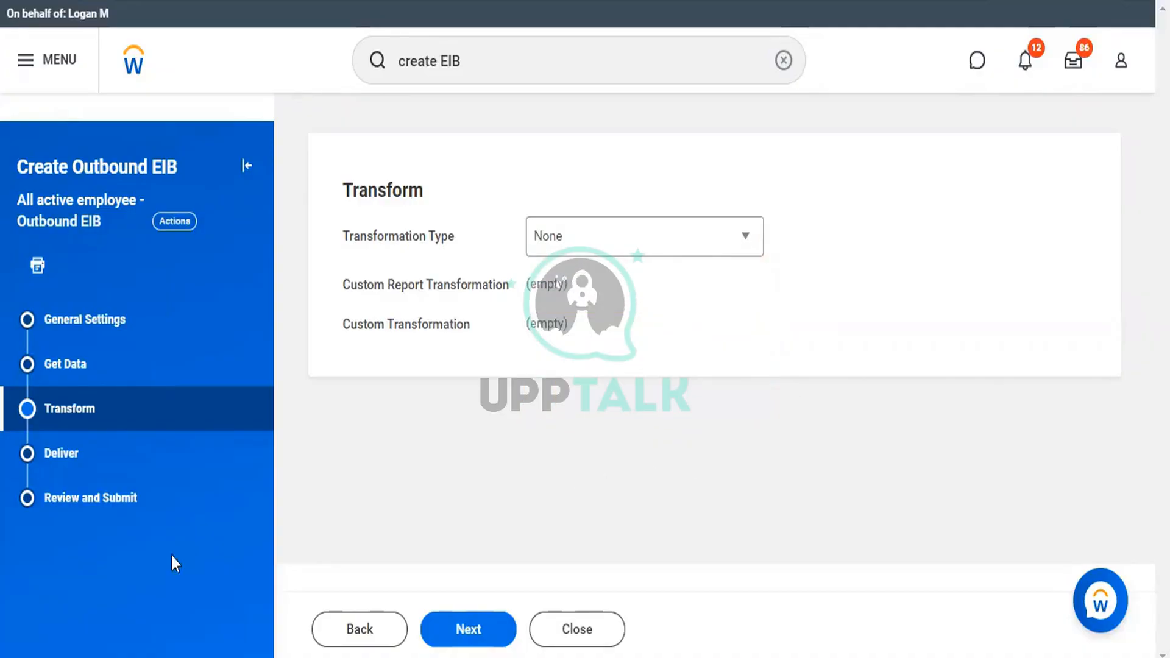
left_click(66, 456)
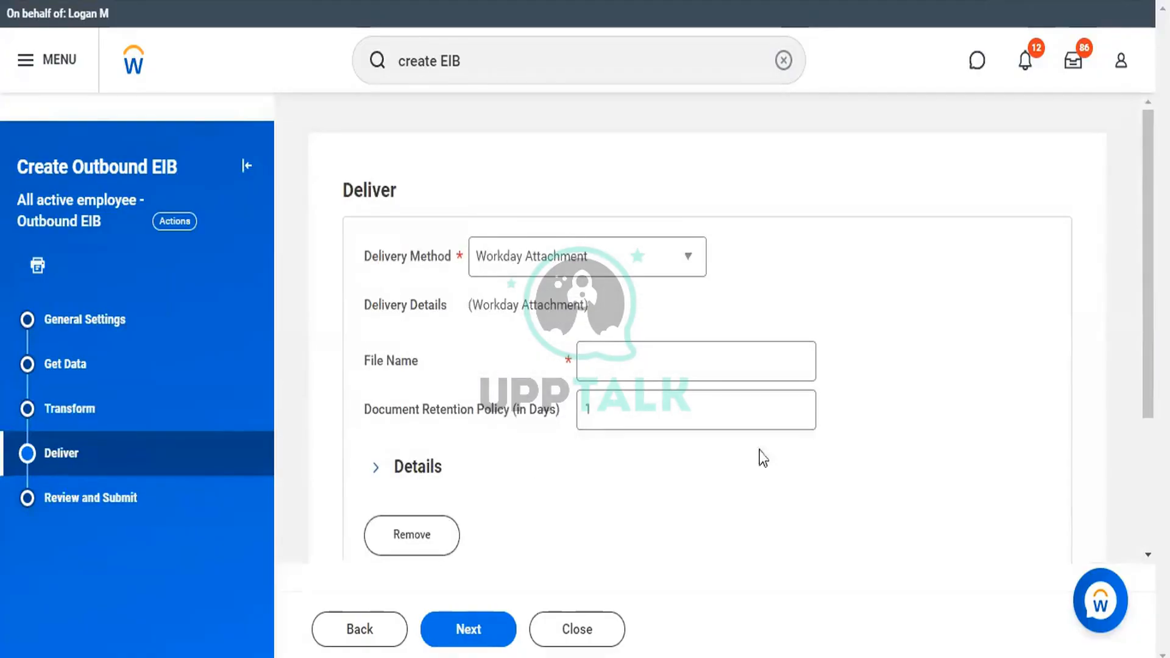
Try the Amazon Simple Storage Service and FTP delivery methods and examine the fields of the FTP method
left_click(685, 262)
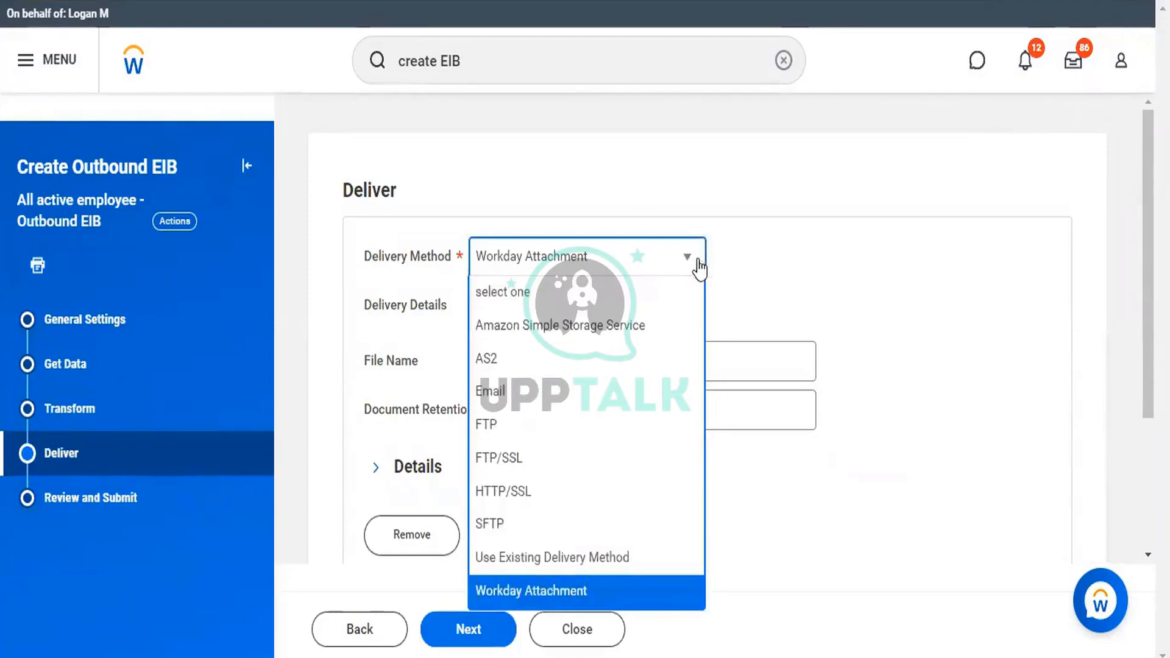
left_click(623, 325)
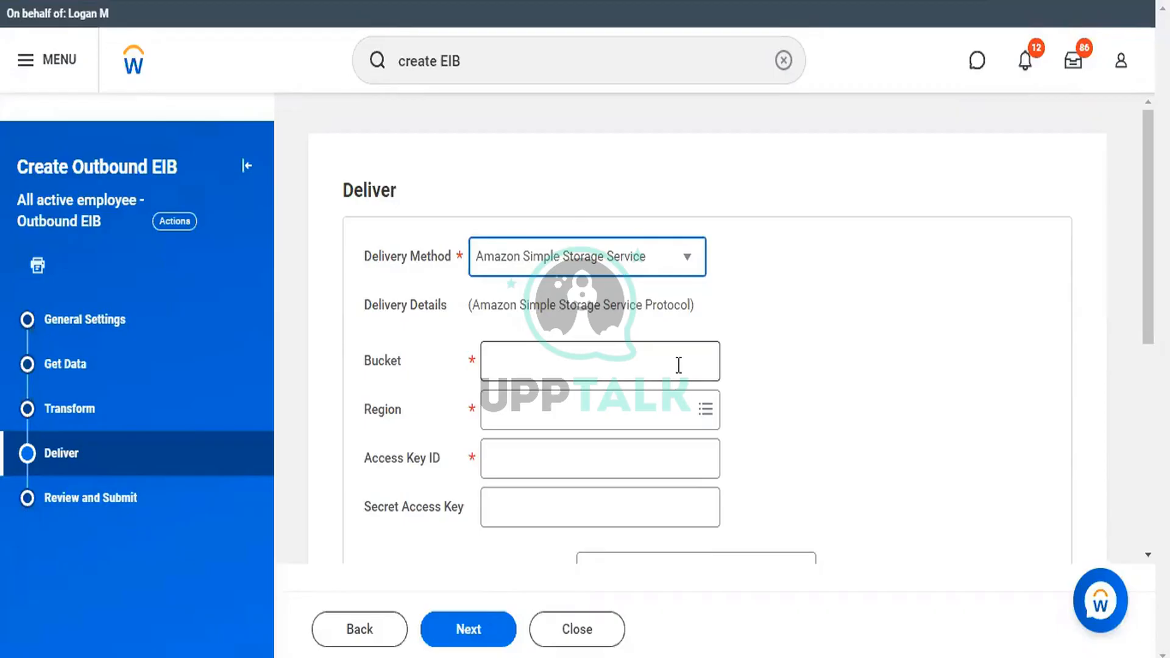
left_click(684, 261)
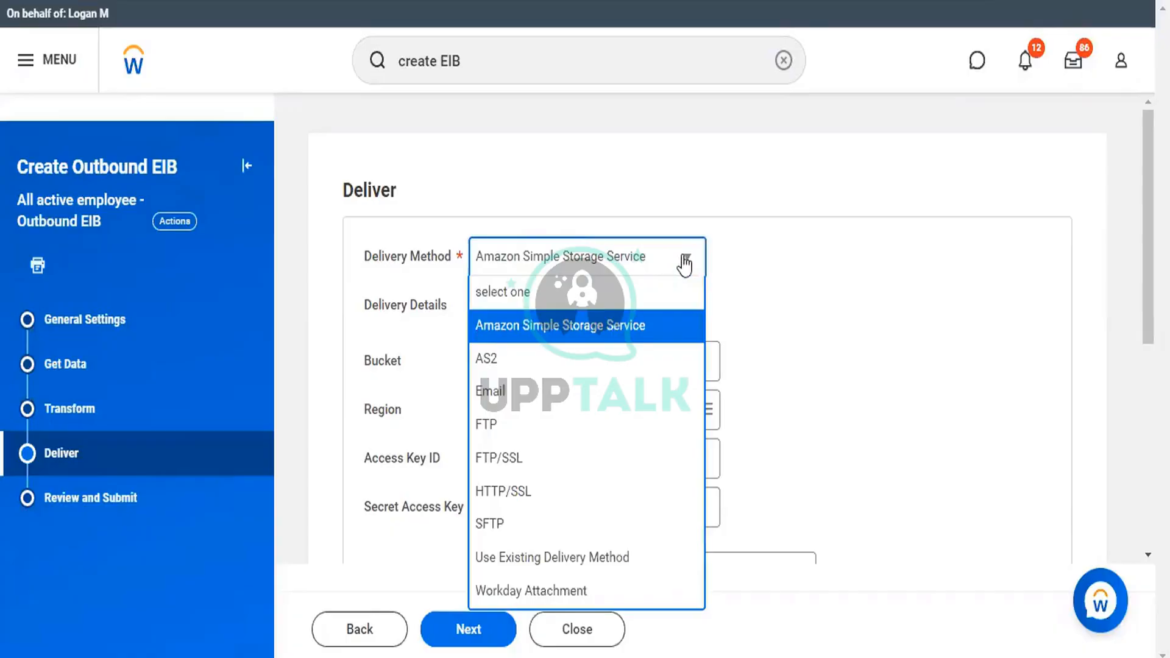
left_click(488, 434)
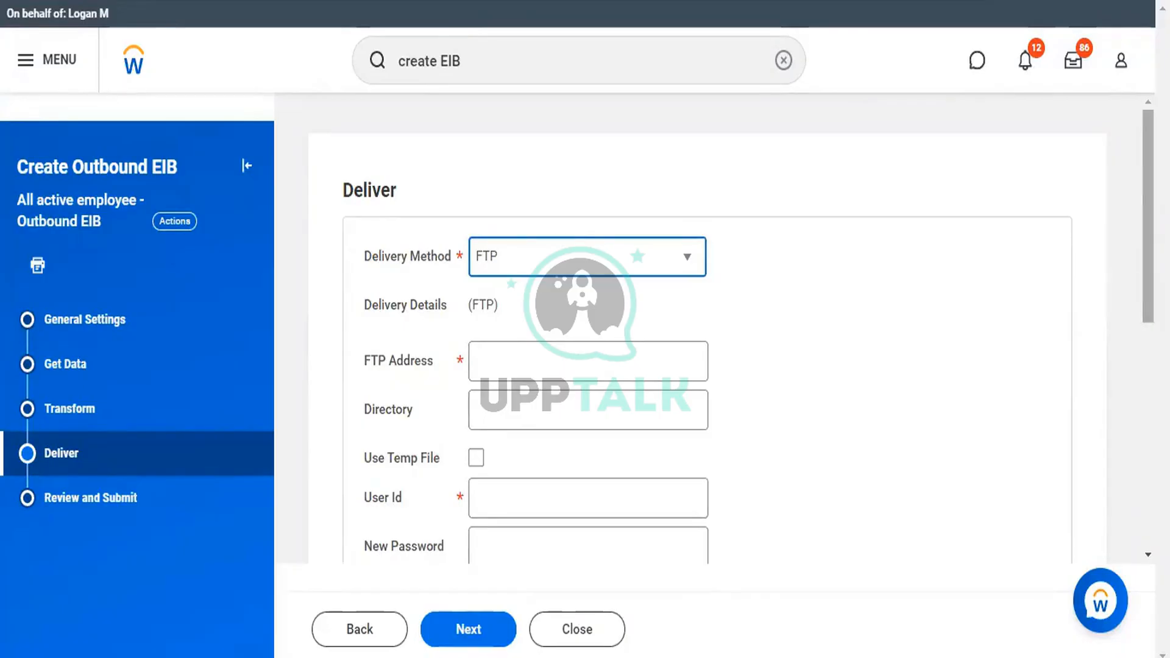
scroll(1139, 351, "down", 5)
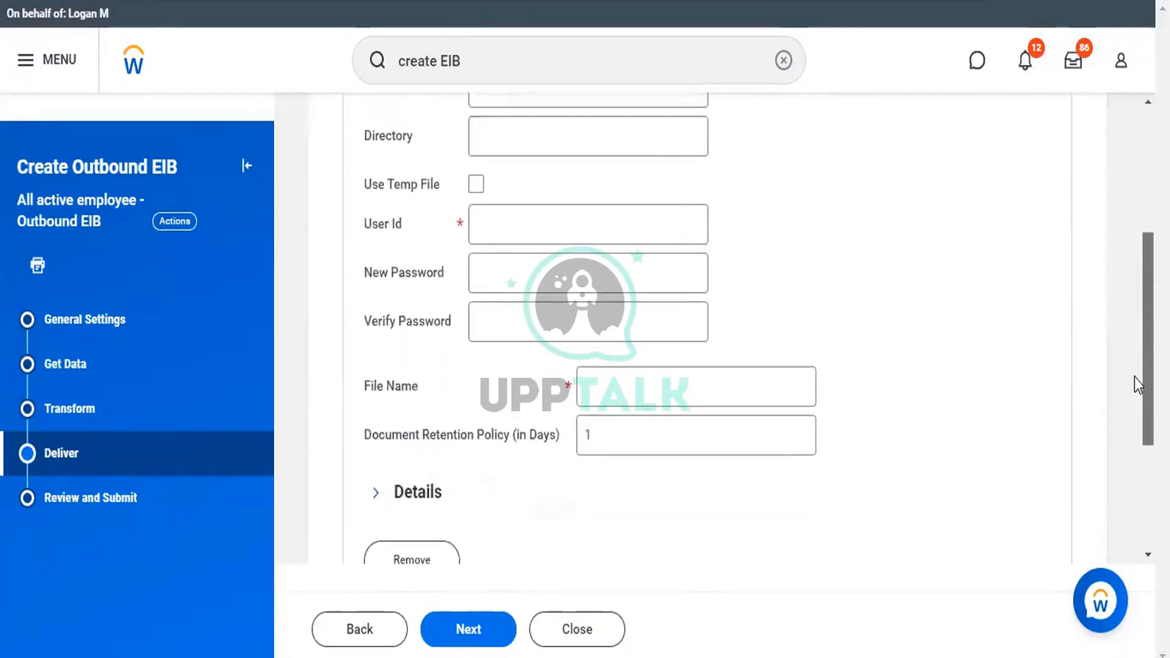
scroll(1132, 382, "down", 1)
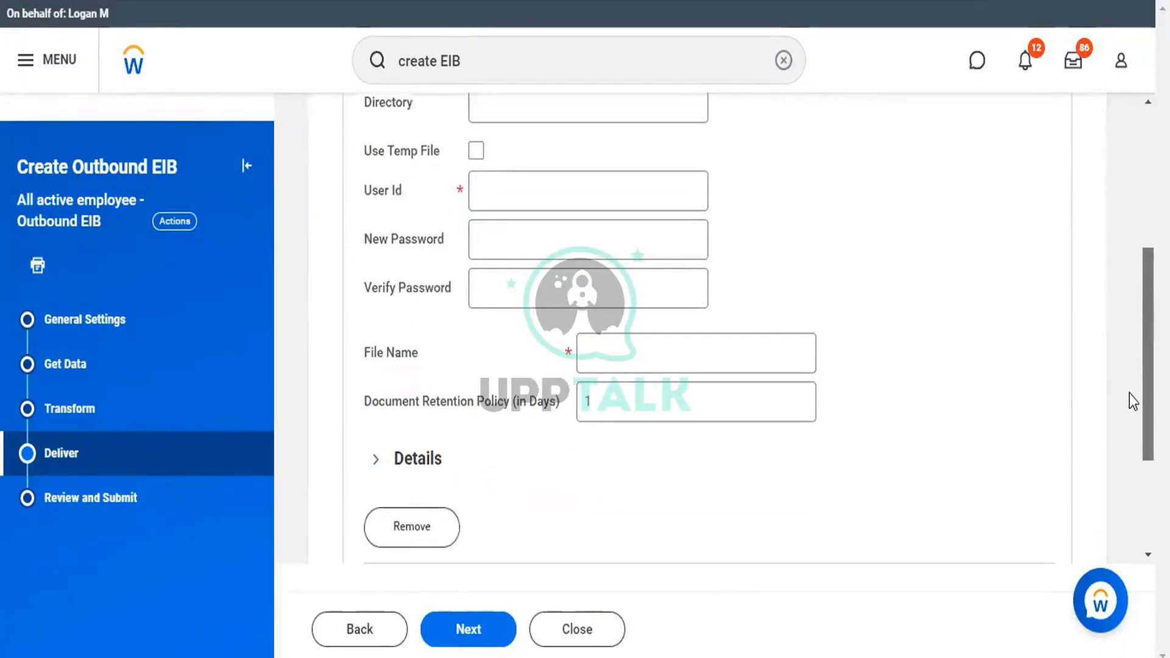
scroll(1129, 390, "up", 1)
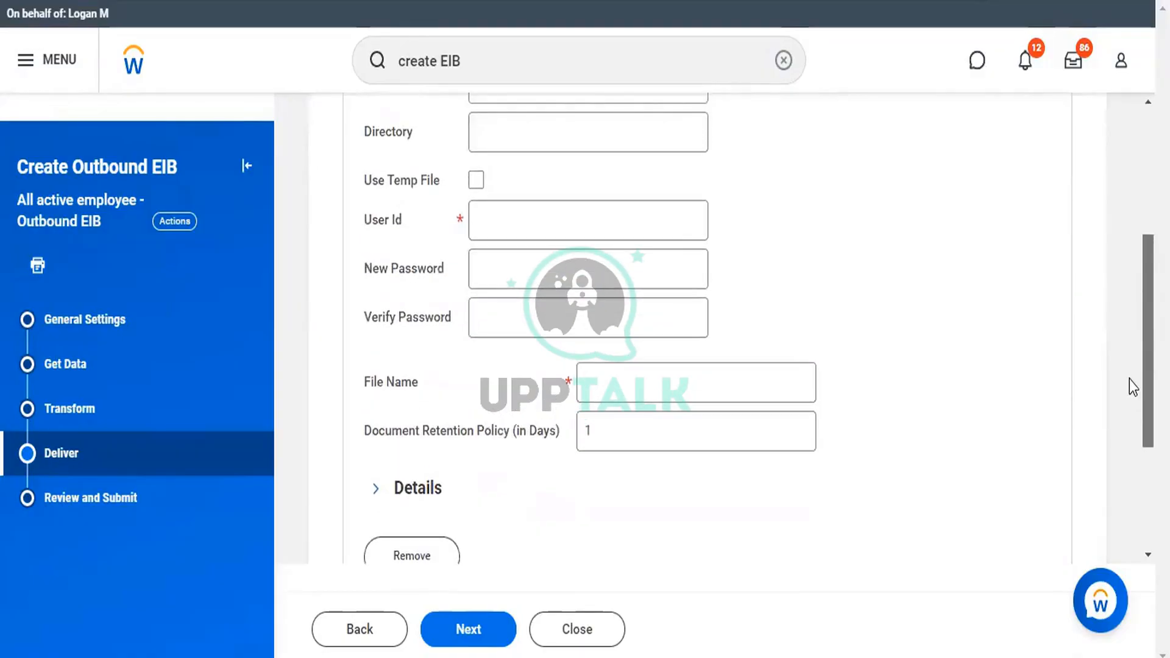
scroll(1131, 384, "up", 2)
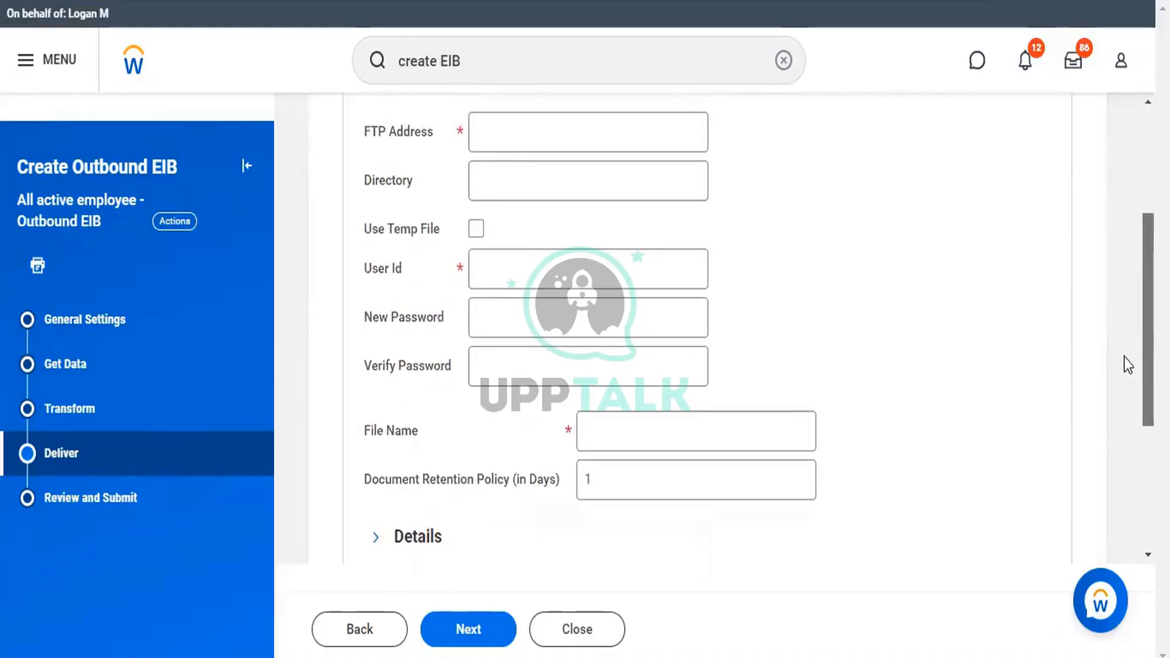
scroll(1128, 365, "up", 1)
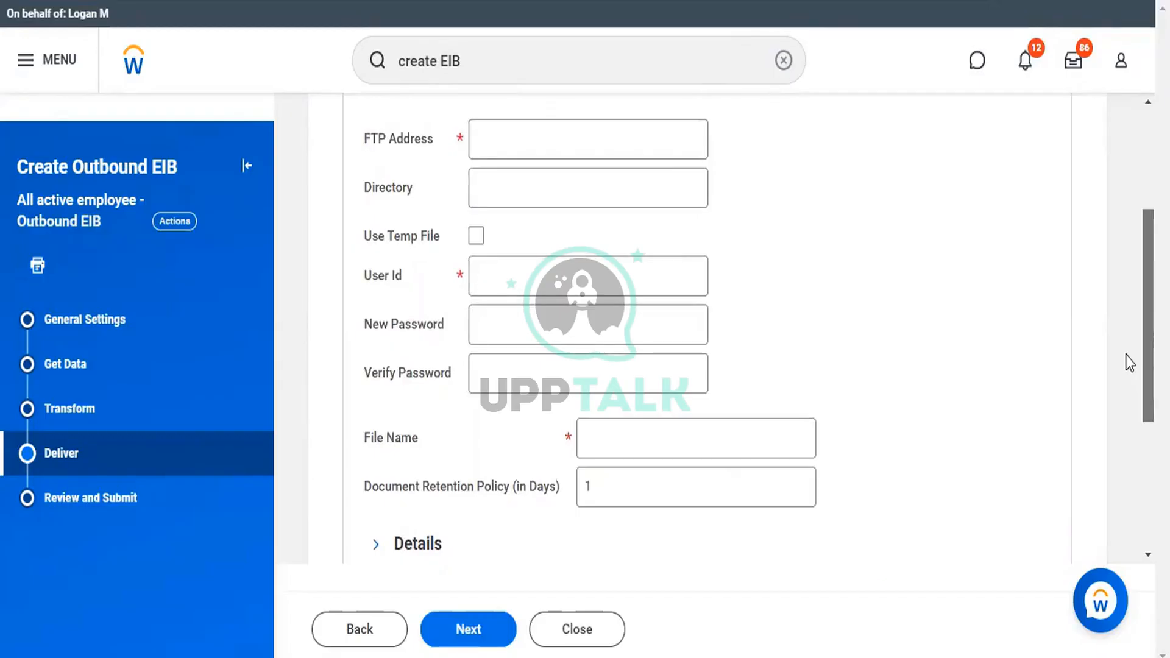
scroll(1126, 355, "up", 3)
scroll(1131, 310, "up", 2)
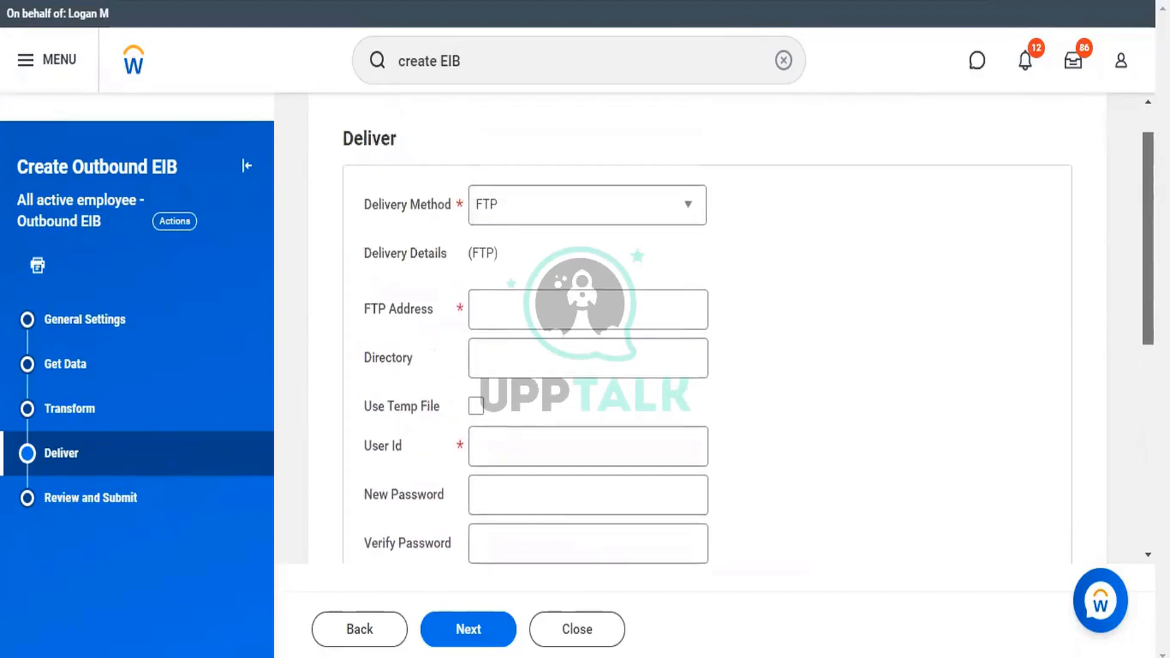
Set the delivery method to Workday Attachment and enter Test.xml as the file name
left_click(692, 217)
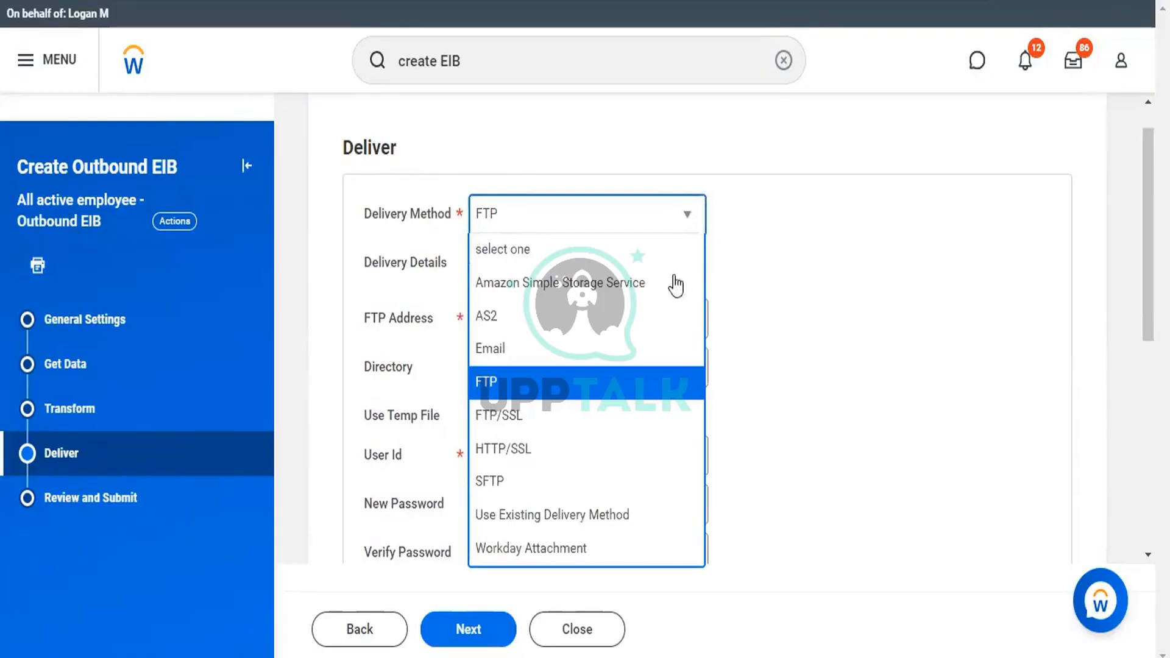
left_click(572, 551)
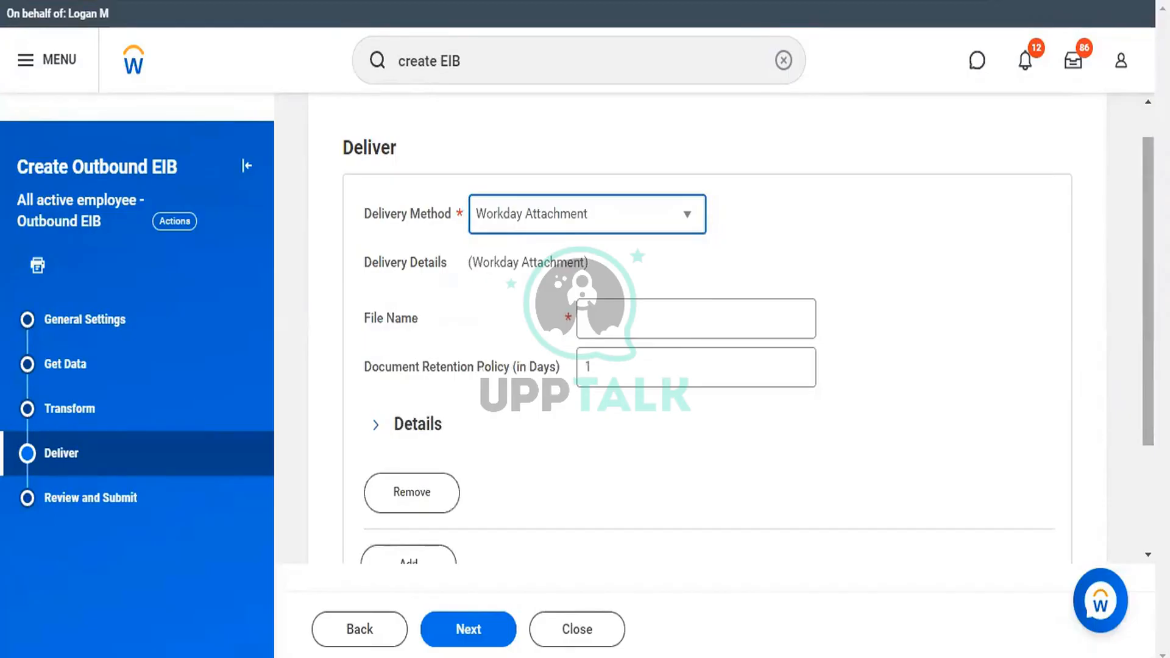
left_click_drag(1148, 291, 1148, 298)
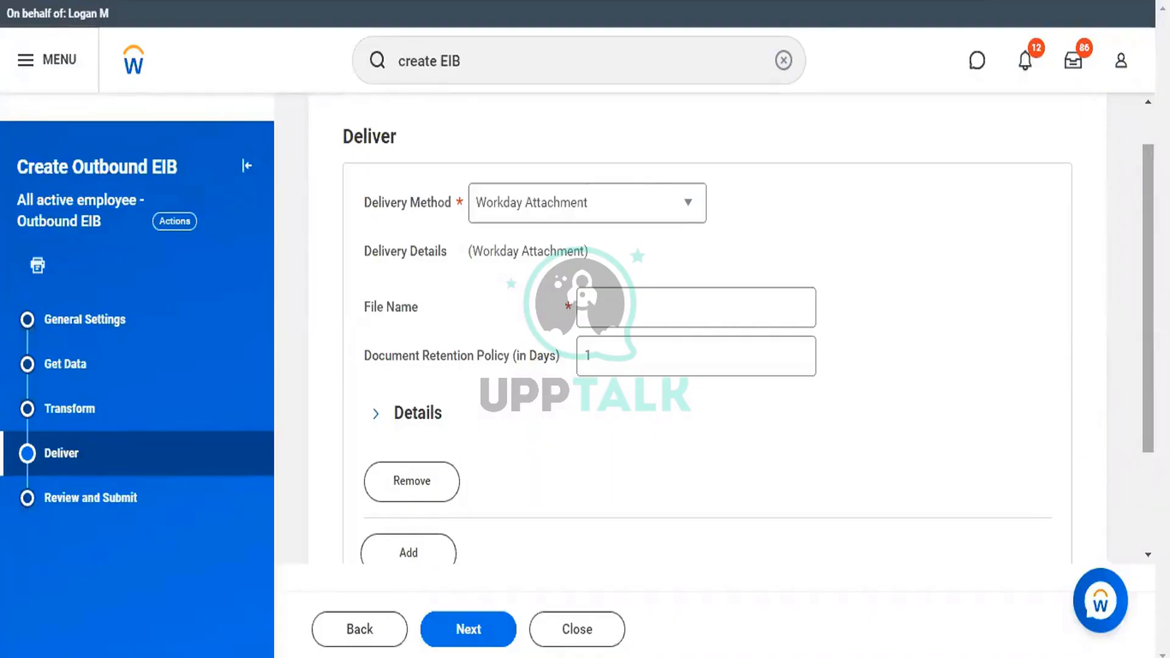
left_click(728, 316)
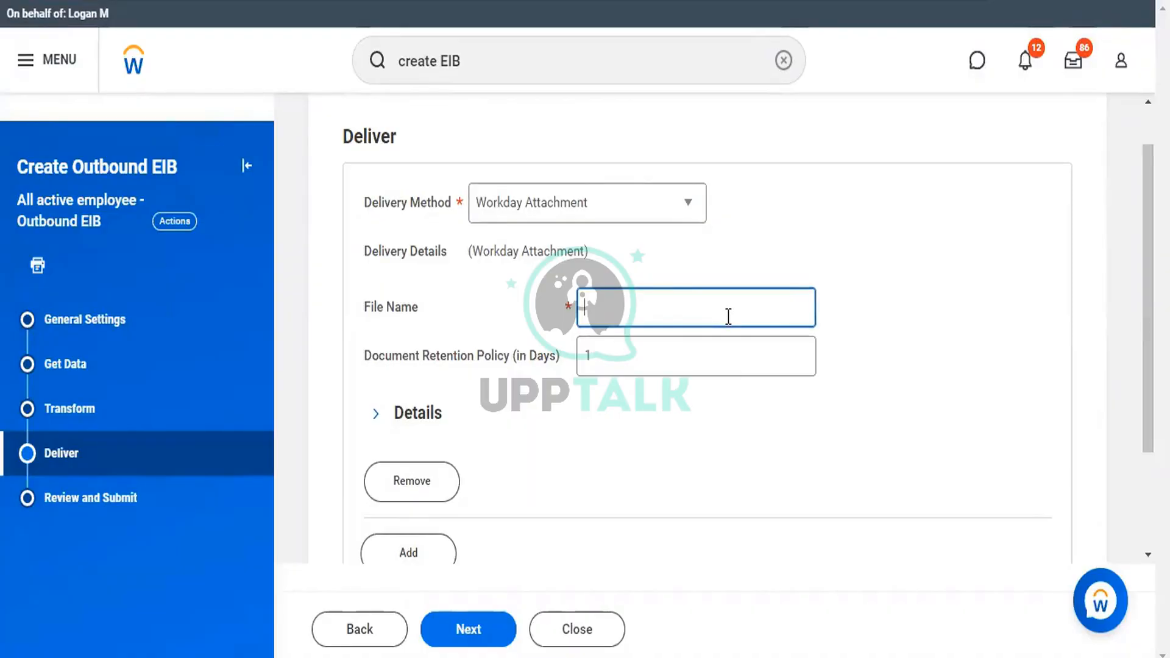
type("Test.xml")
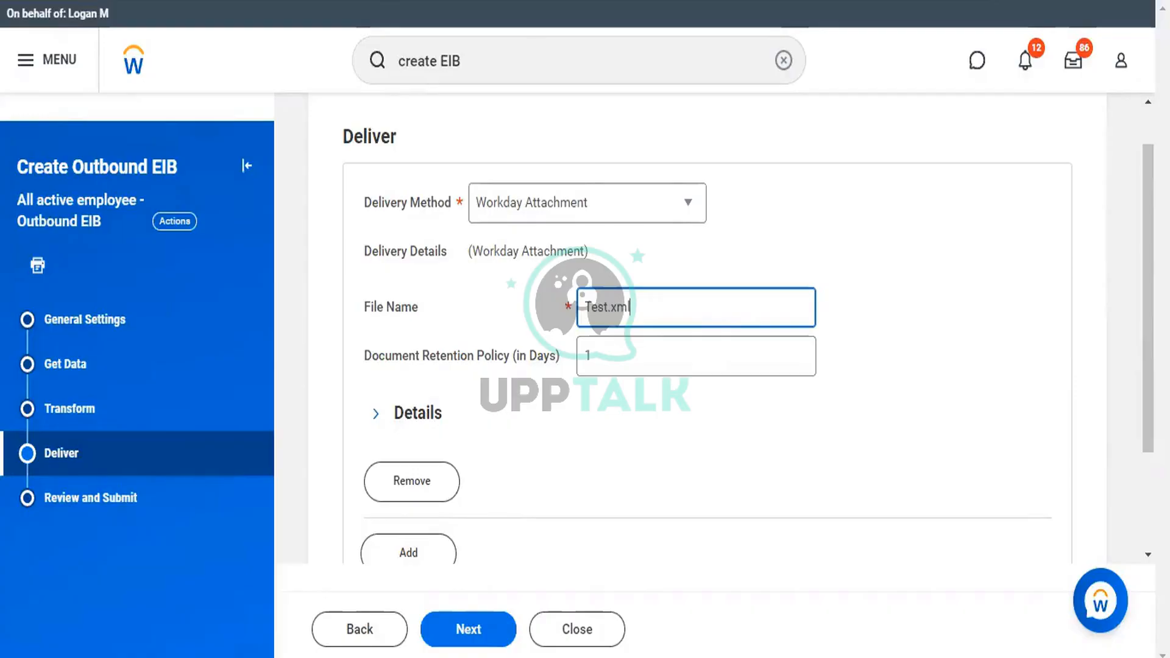
left_click(273, 28)
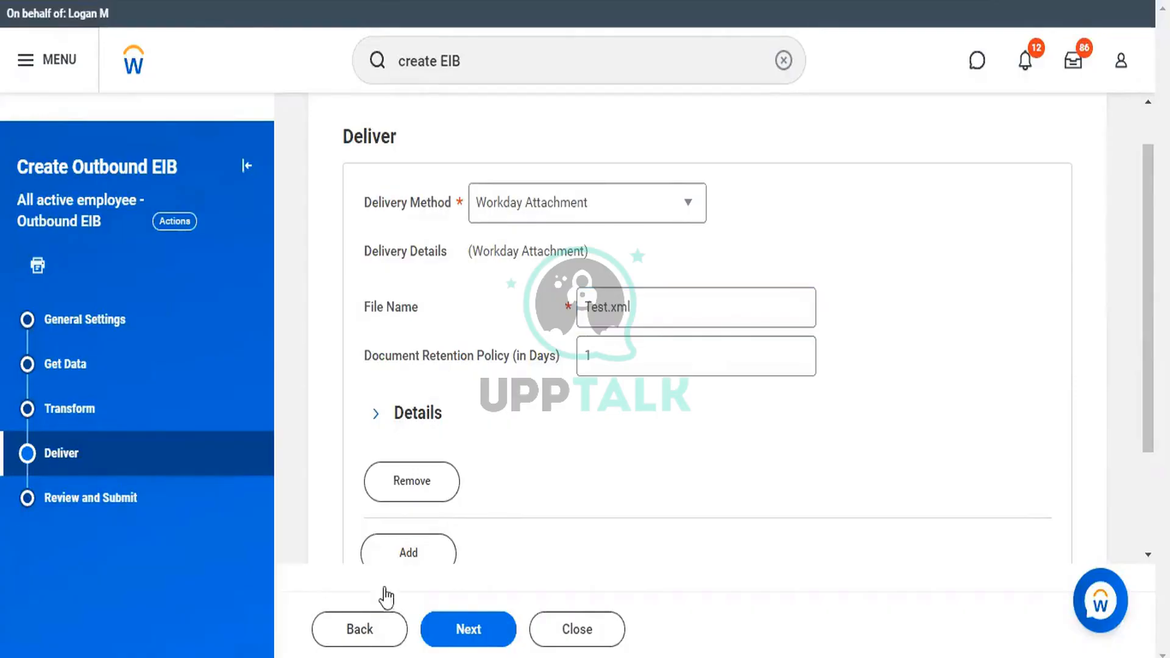
Continue to Review and Submit, check the summary of all EIB settings, and submit the integration
left_click(492, 640)
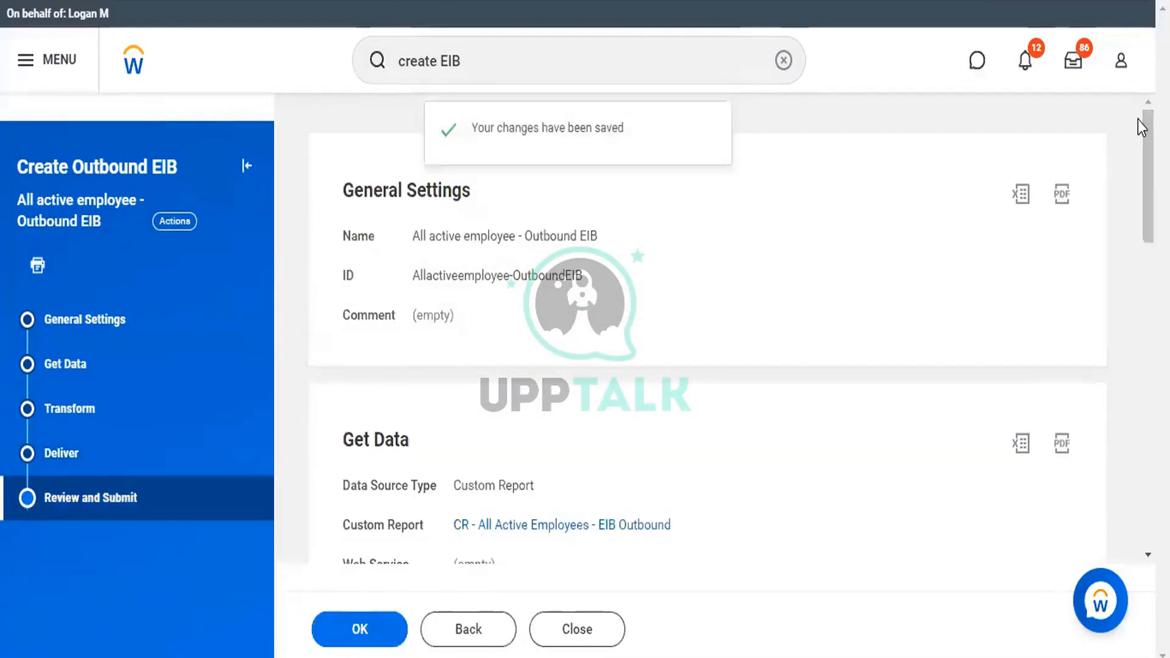
scroll(1135, 389, "down", 10)
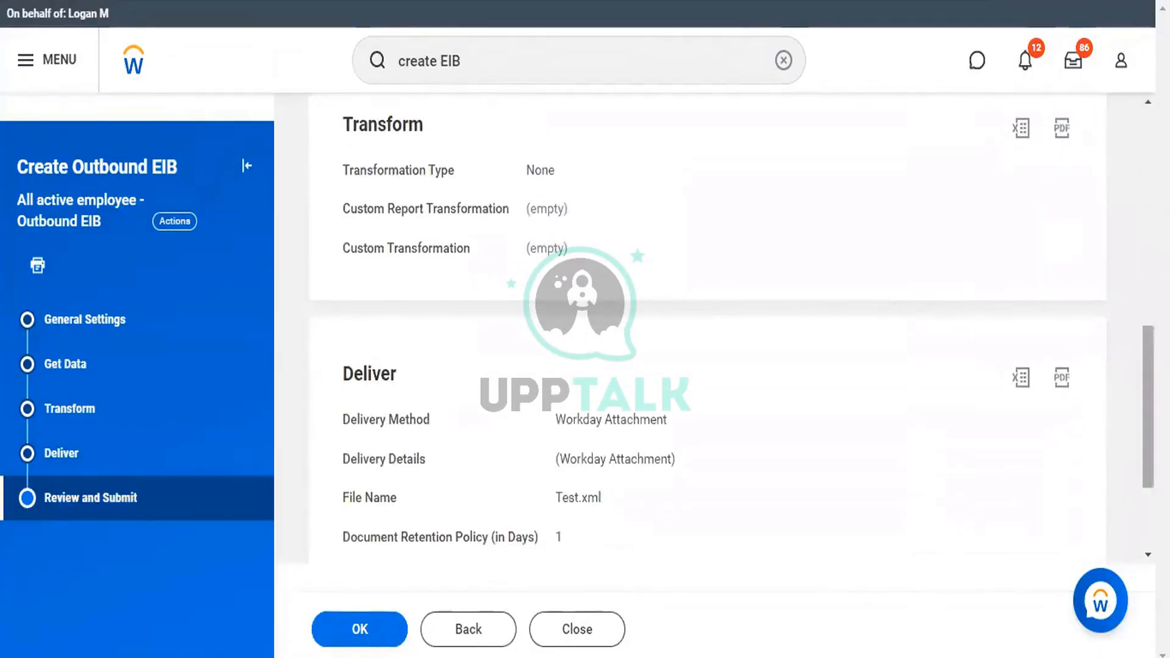
scroll(1079, 590, "down", 3)
left_click(354, 624)
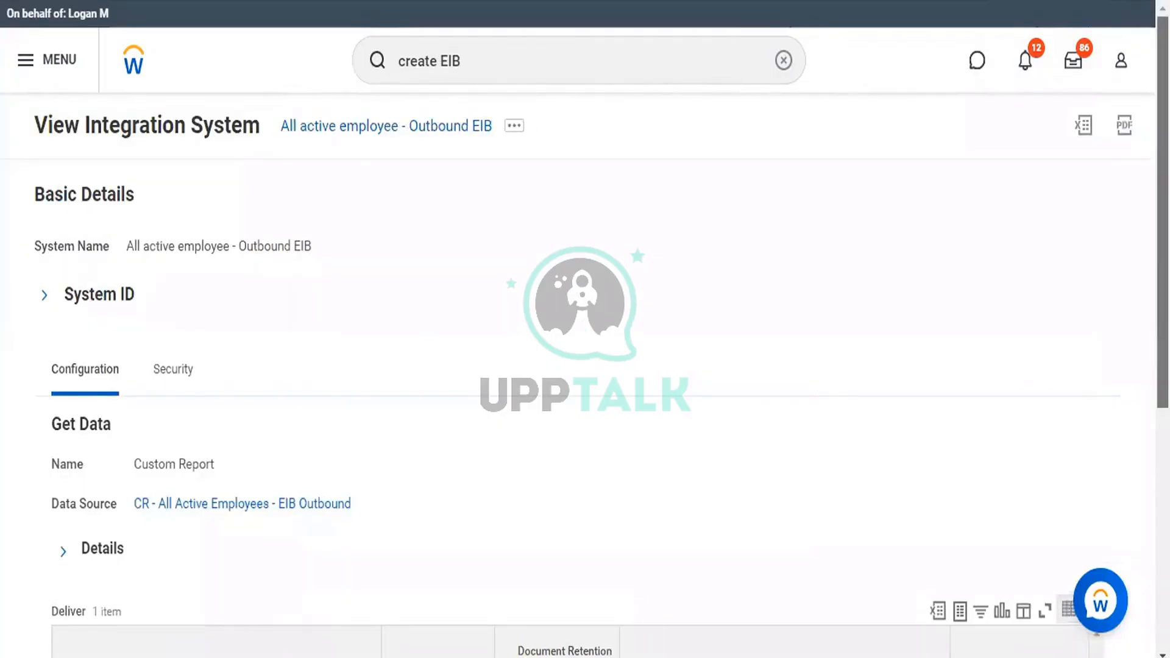
Launch the All active employee - Outbound EIB integration with the Run Now frequency, keeping the system default criteria
scroll(815, 382, "down", 1)
scroll(584, 330, "down", 1)
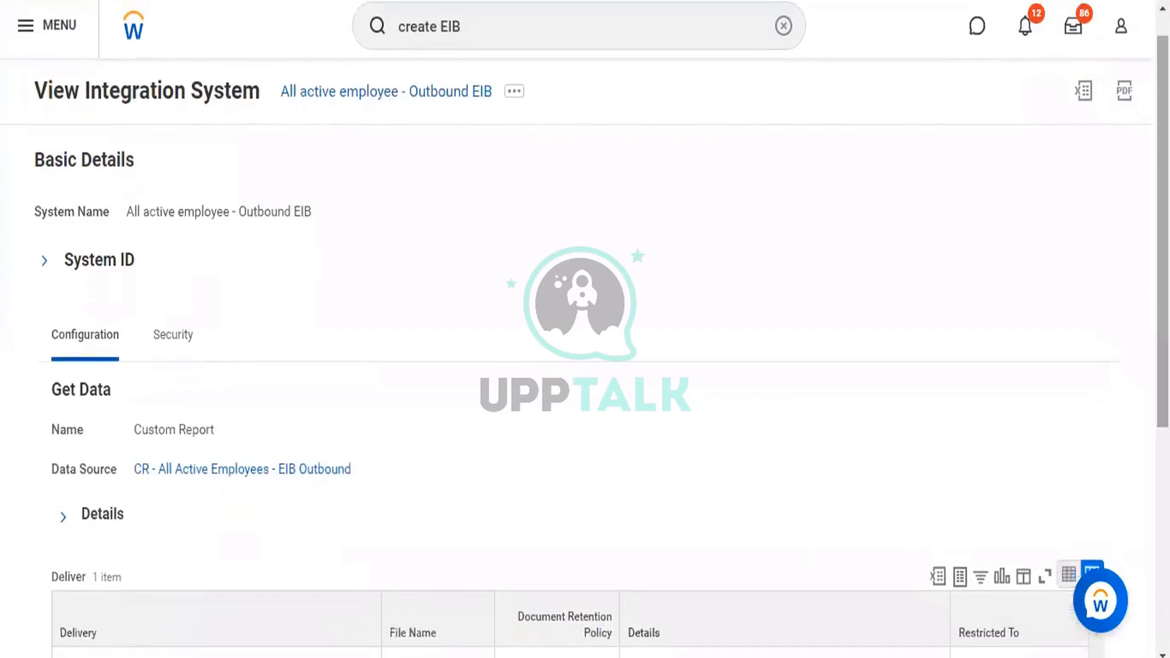
left_click(515, 97)
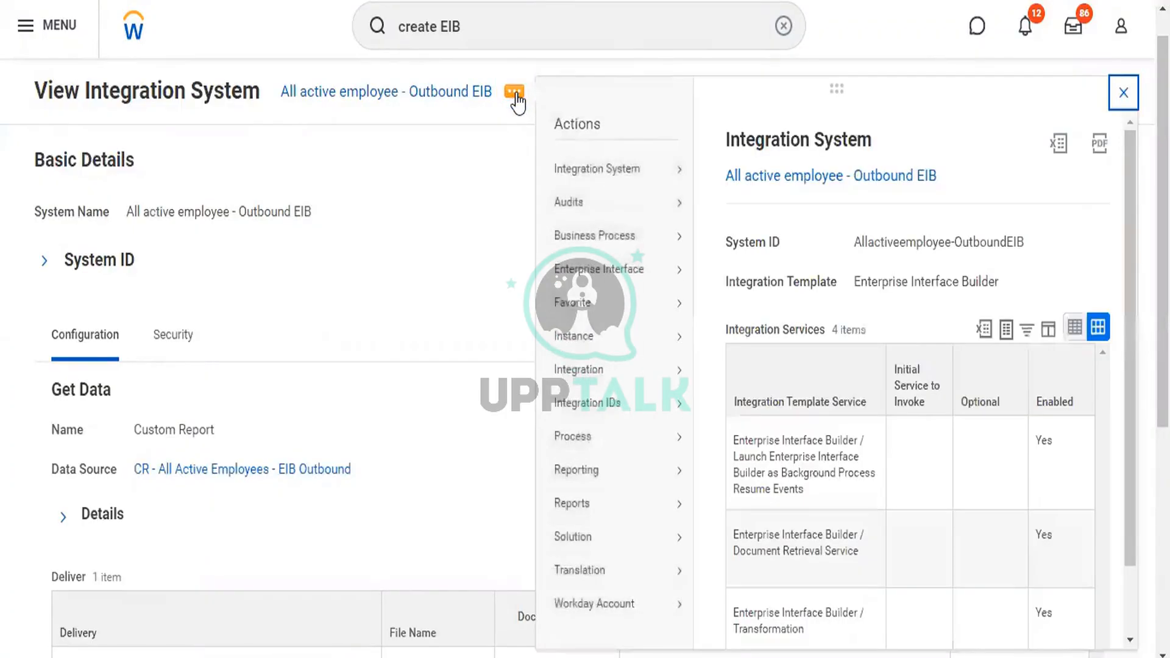
mouse_move(584, 169)
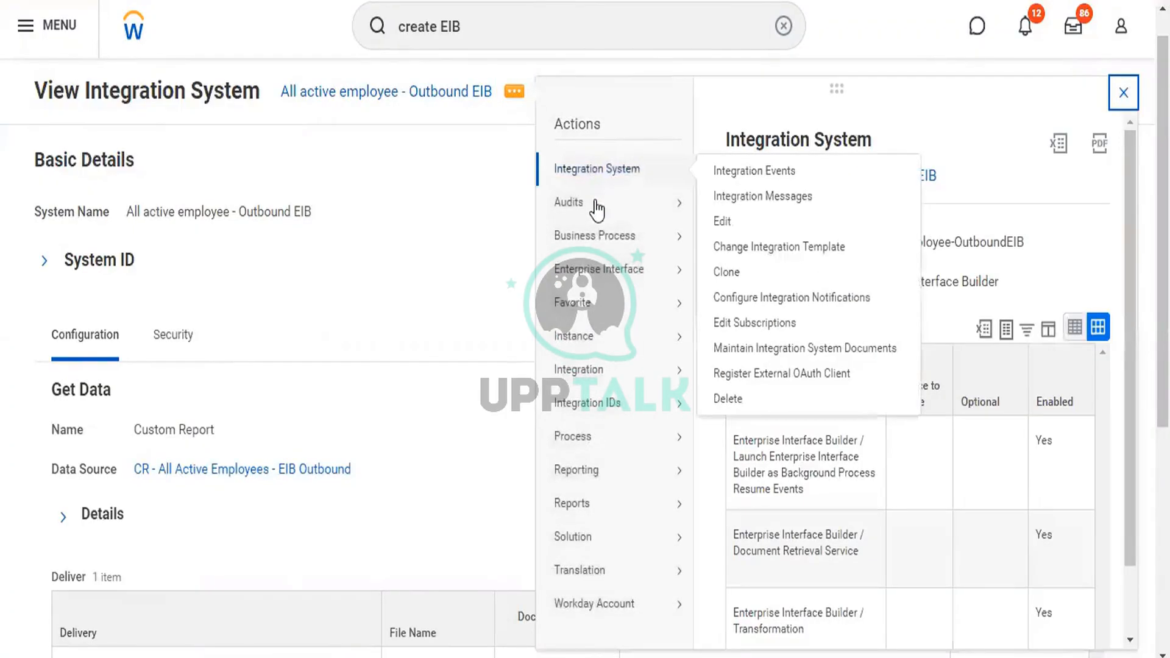
mouse_move(597, 209)
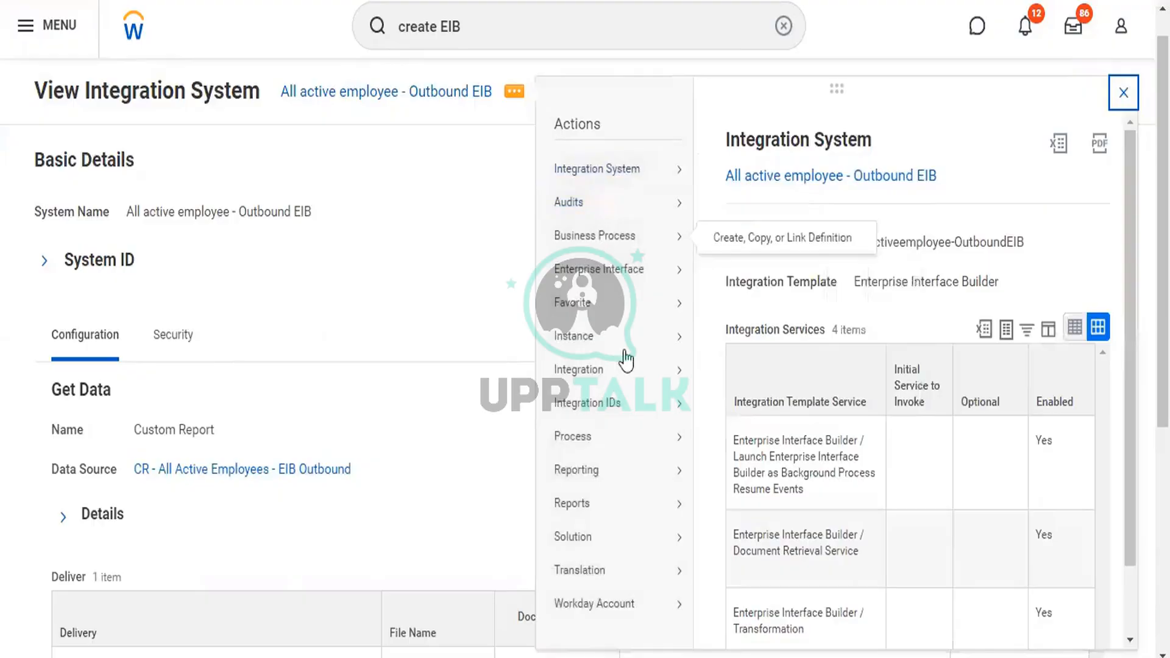
mouse_move(617, 379)
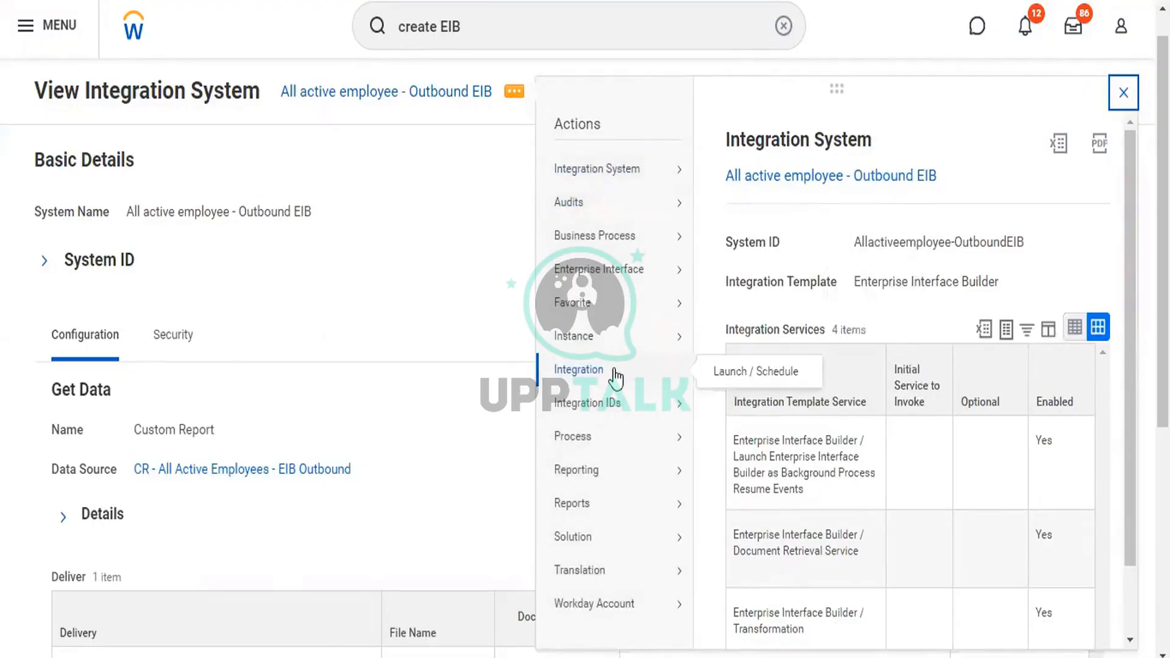
left_click(728, 373)
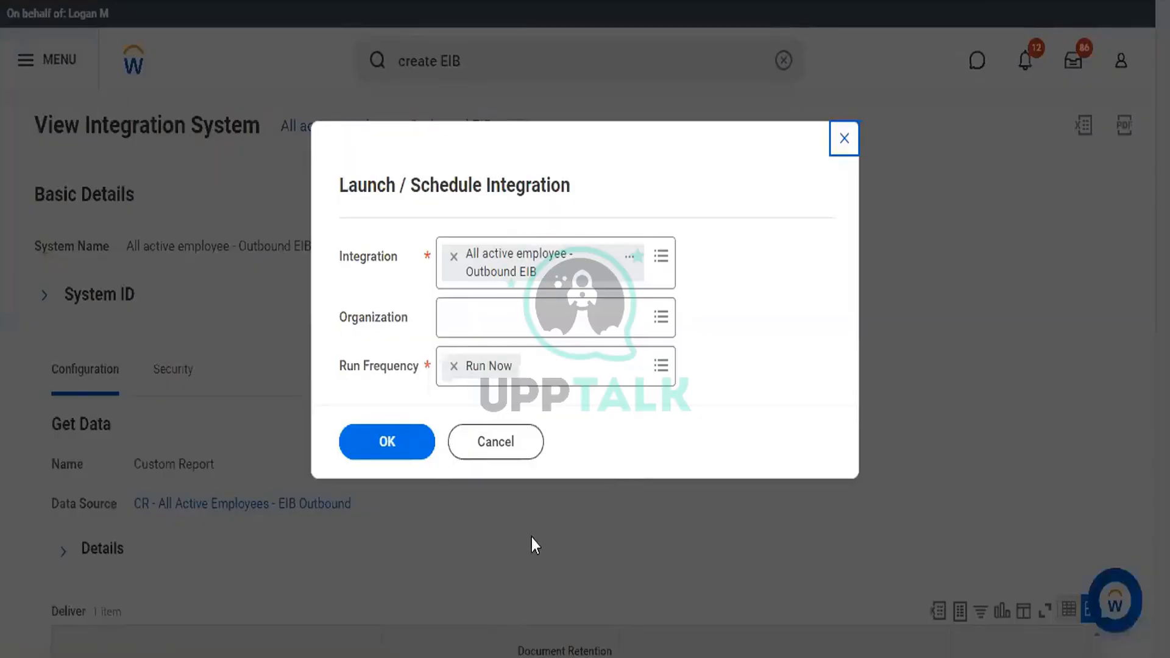
left_click(388, 443)
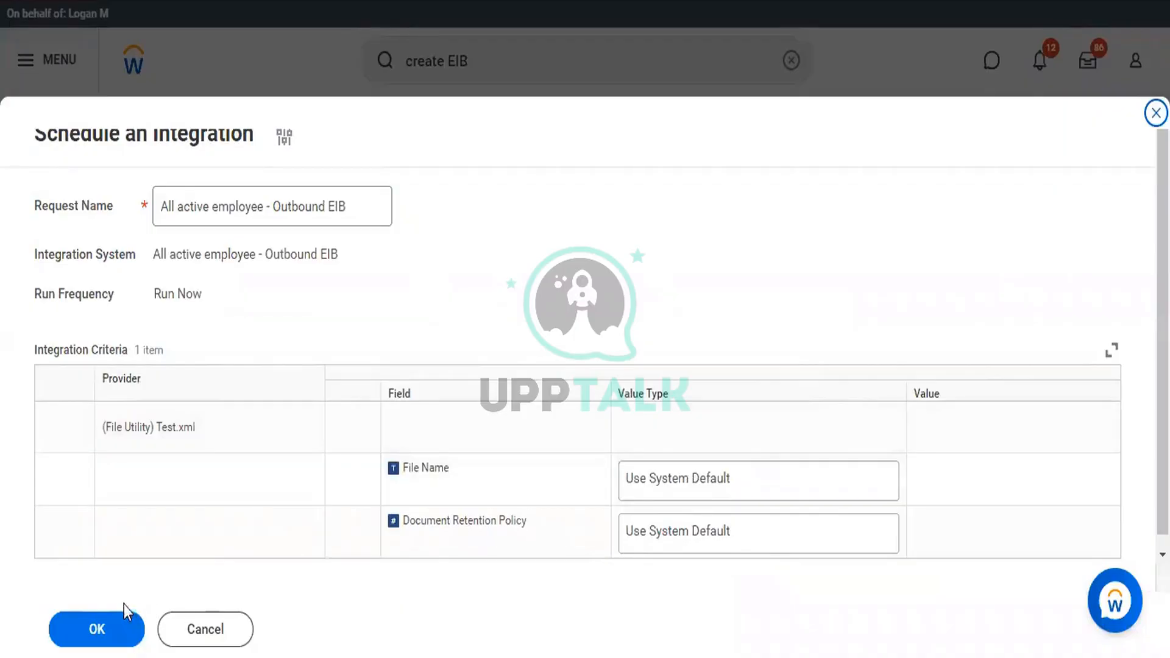
left_click(101, 630)
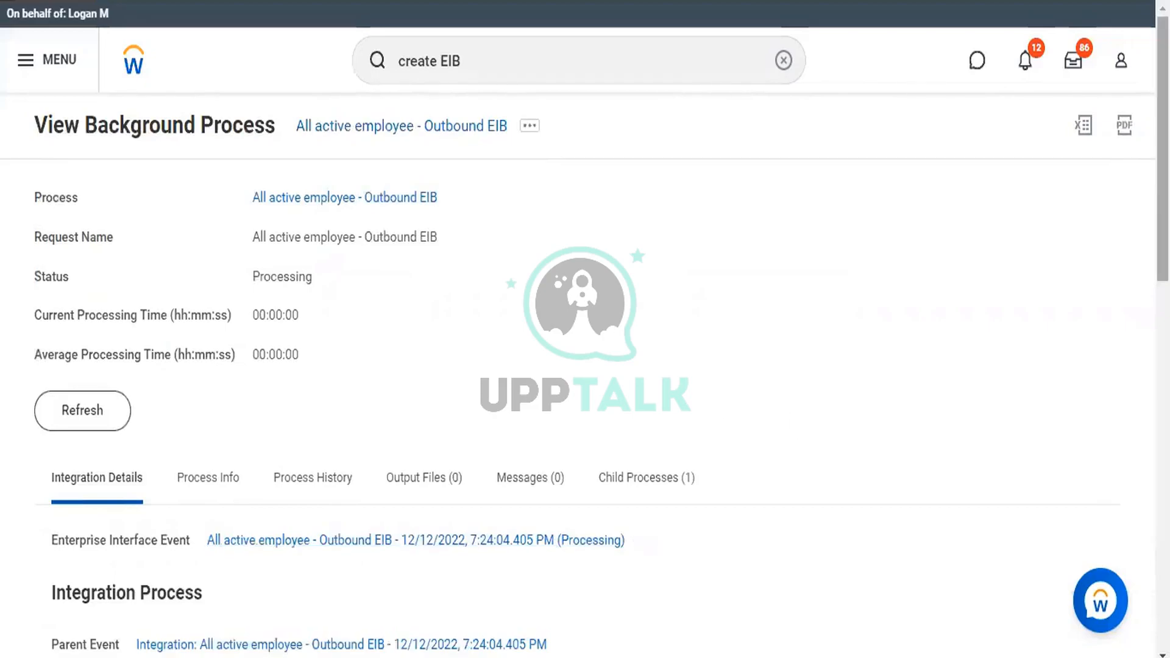
Examine the background process details of the launched integration, including its status, child processes, data source and delivery settings
scroll(1163, 183, "down", 1)
scroll(1163, 183, "down", 1)
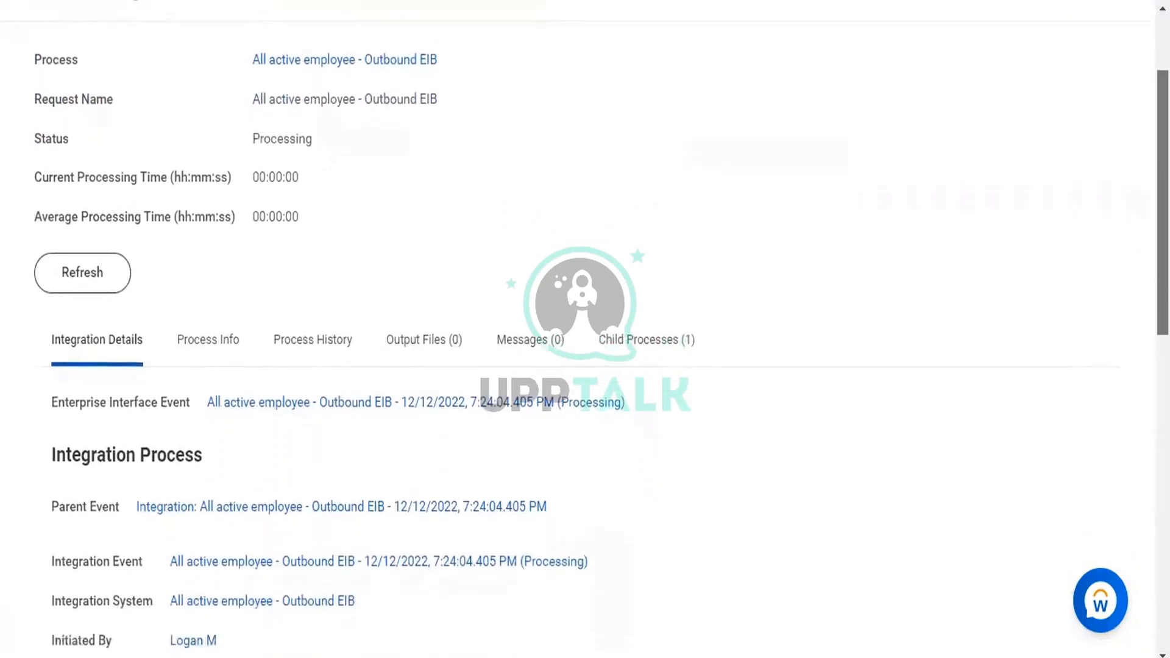
scroll(585, 329, "down", 2)
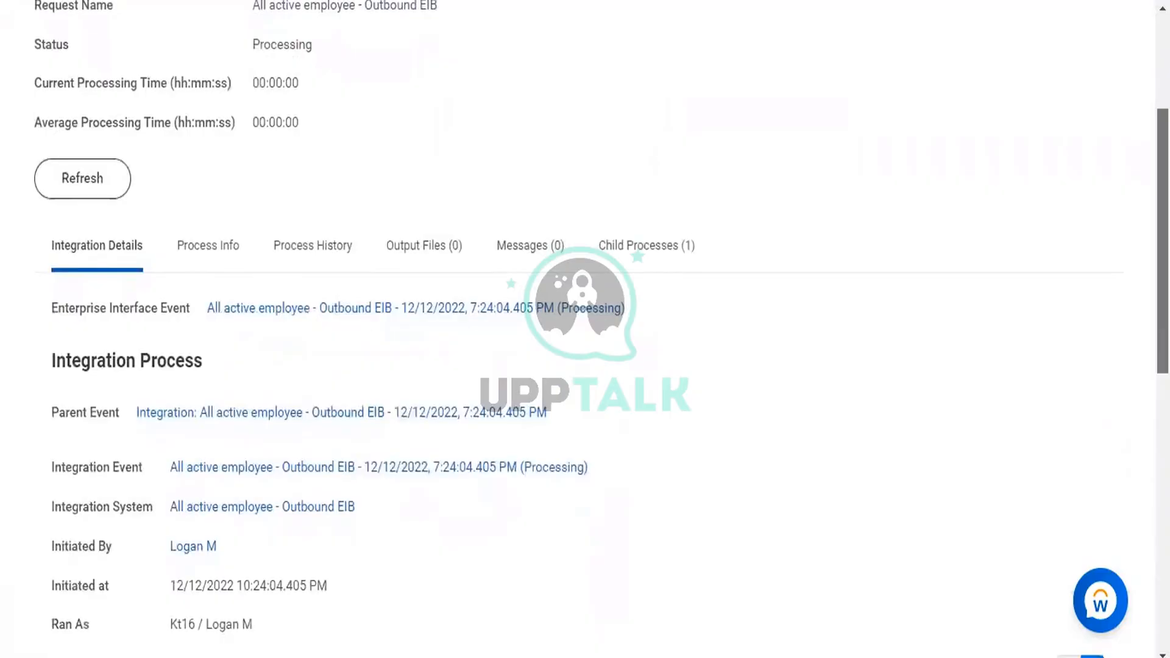
scroll(585, 329, "down", 1)
scroll(586, 329, "down", 3)
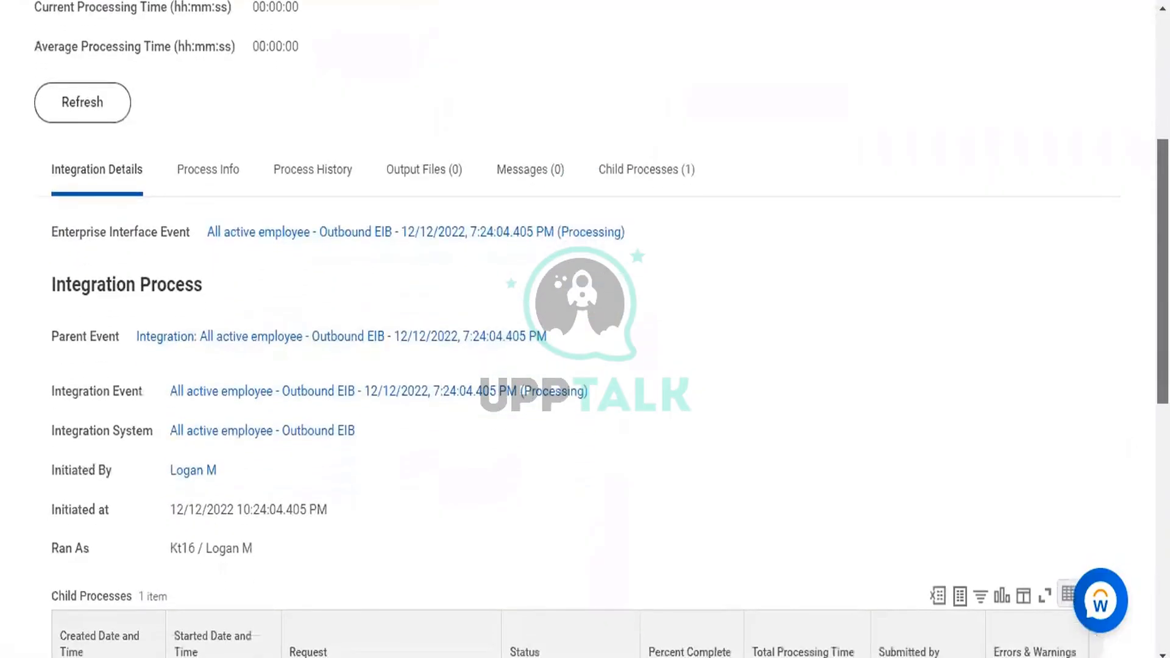
scroll(585, 329, "down", 10)
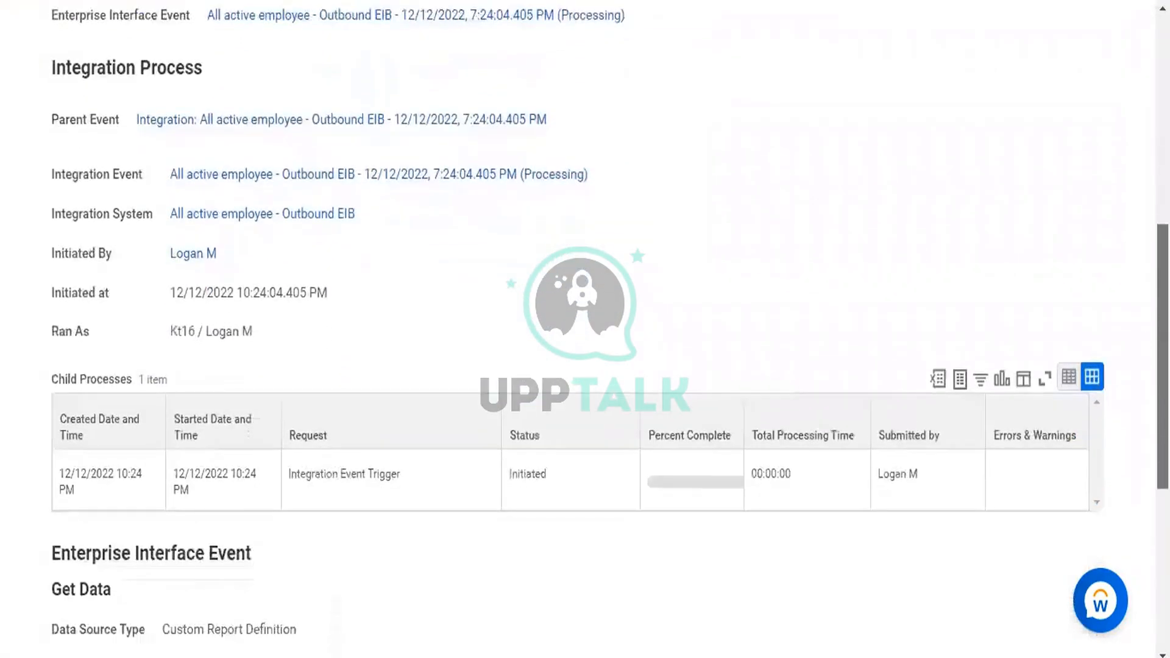
scroll(586, 329, "down", 1)
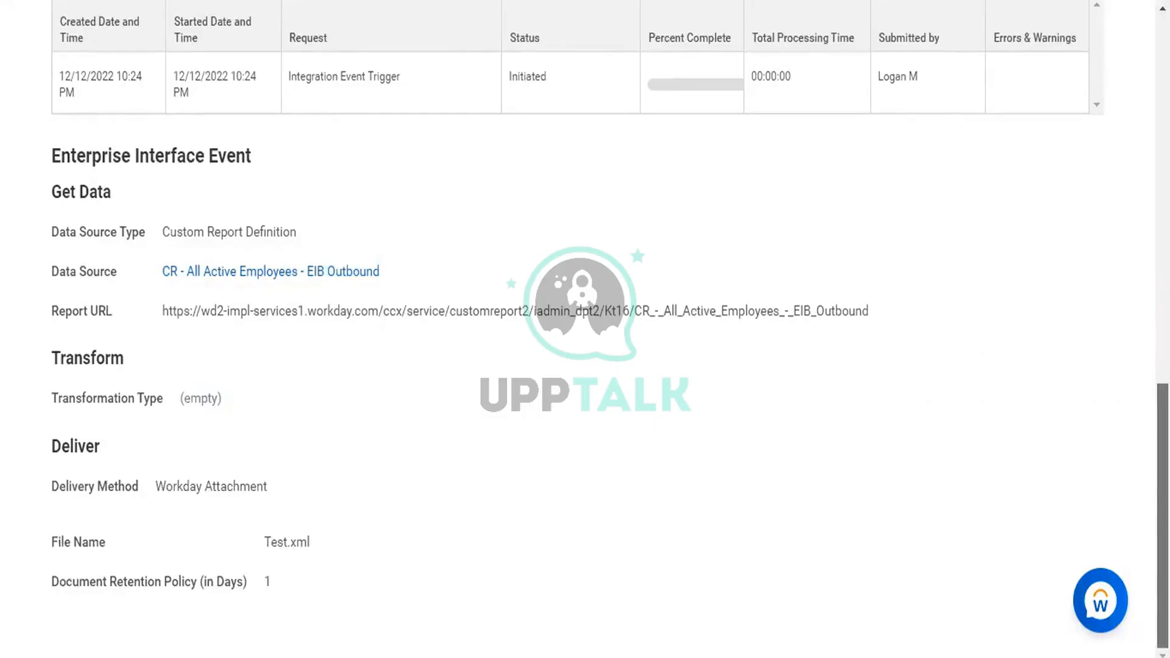
scroll(323, 143, "up", 15)
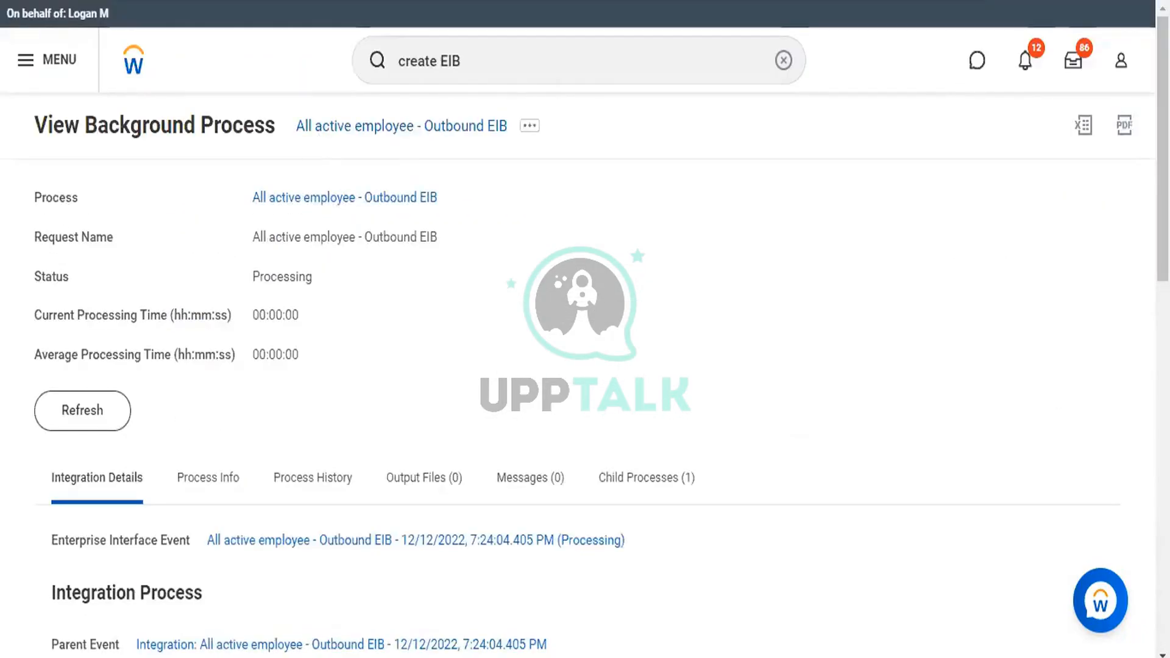
Return to the All active employee - Outbound EIB integration system page, cancelling the second launch request
left_click(403, 186)
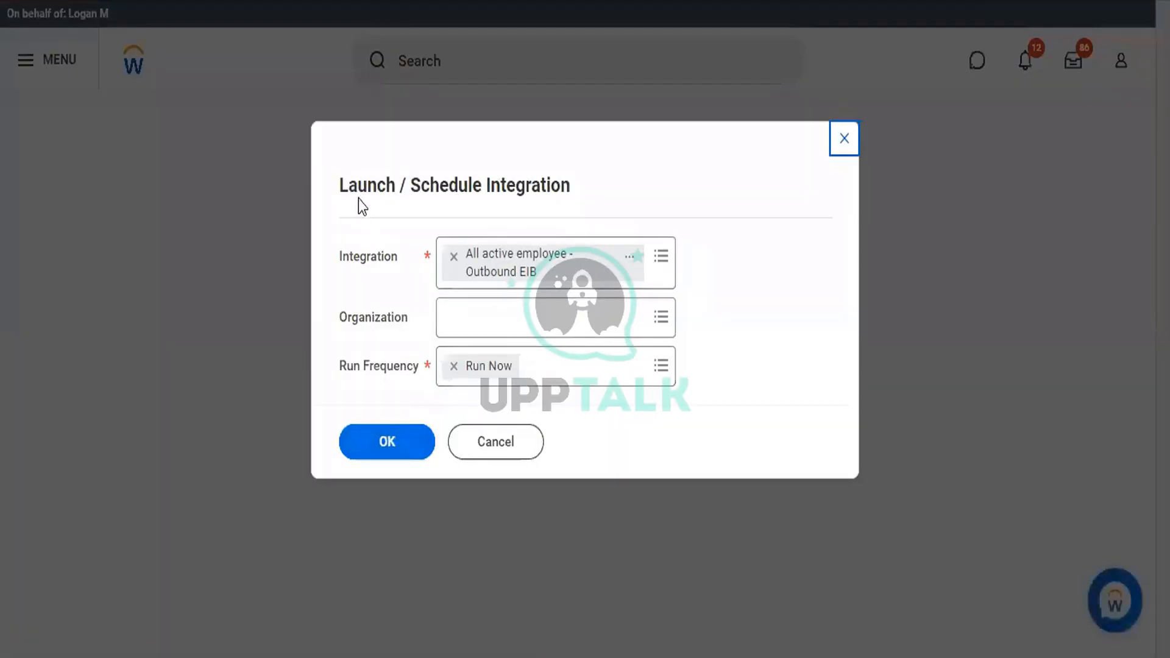
left_click(390, 452)
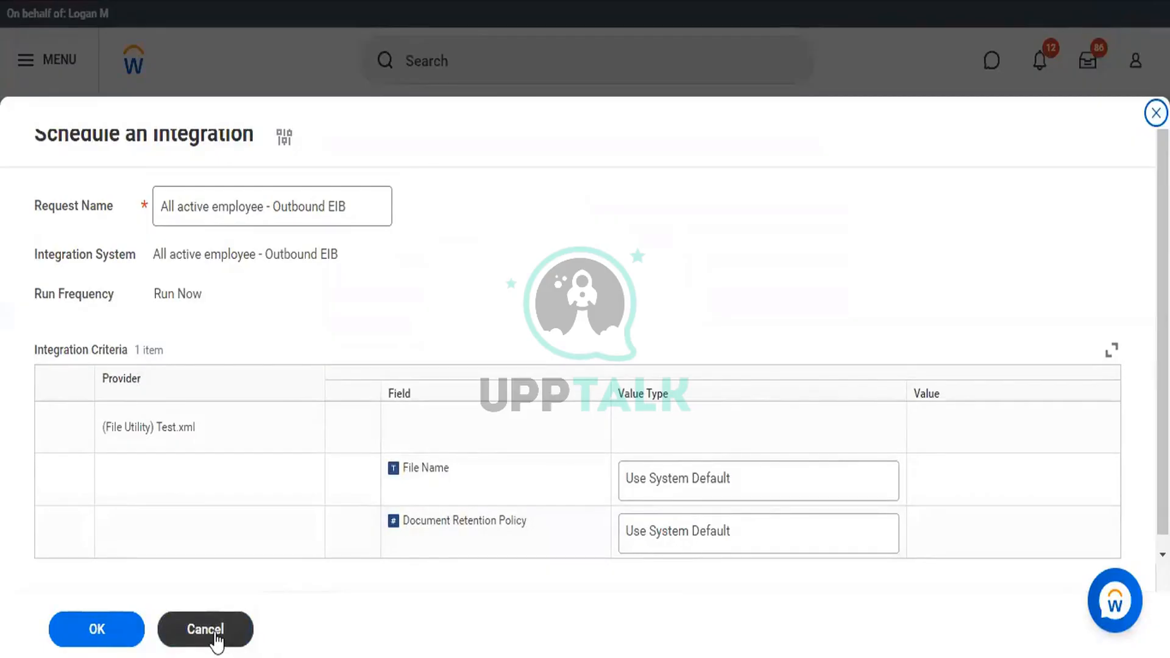
left_click(217, 638)
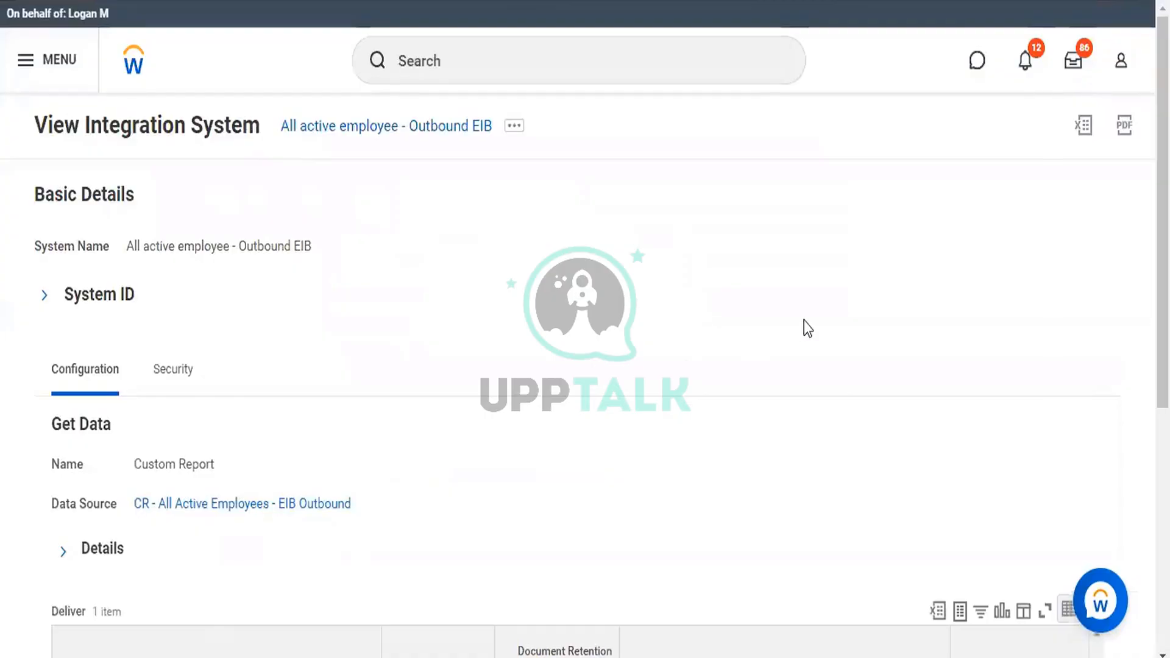
left_click(623, 63)
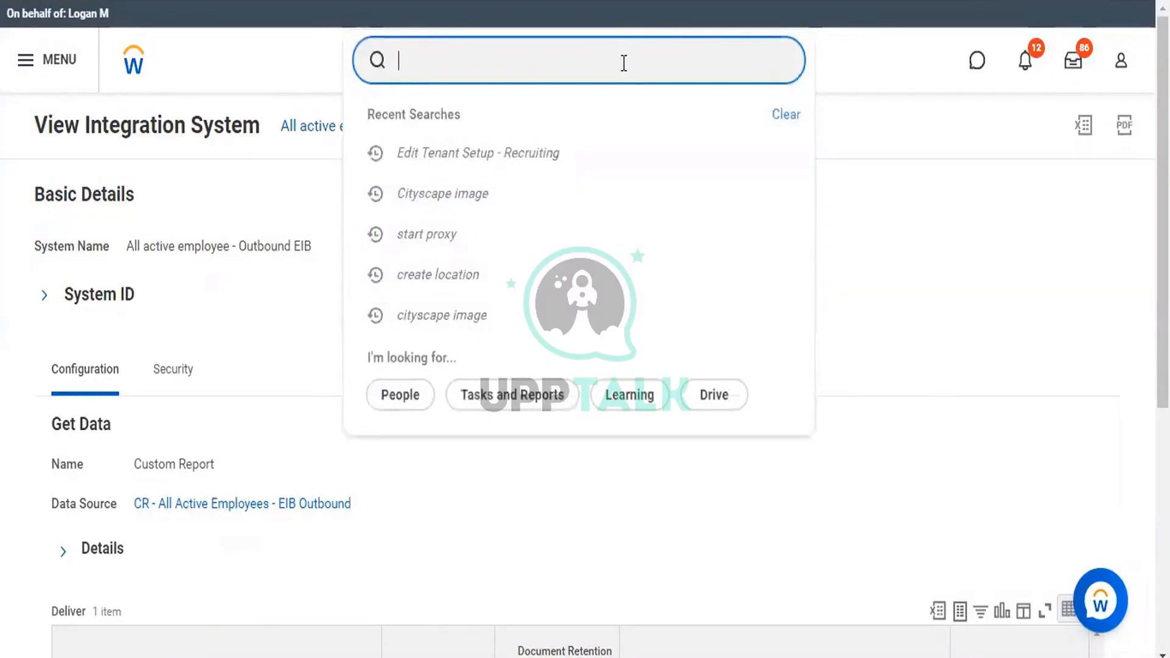
type("a")
left_click(785, 60)
left_click(923, 73)
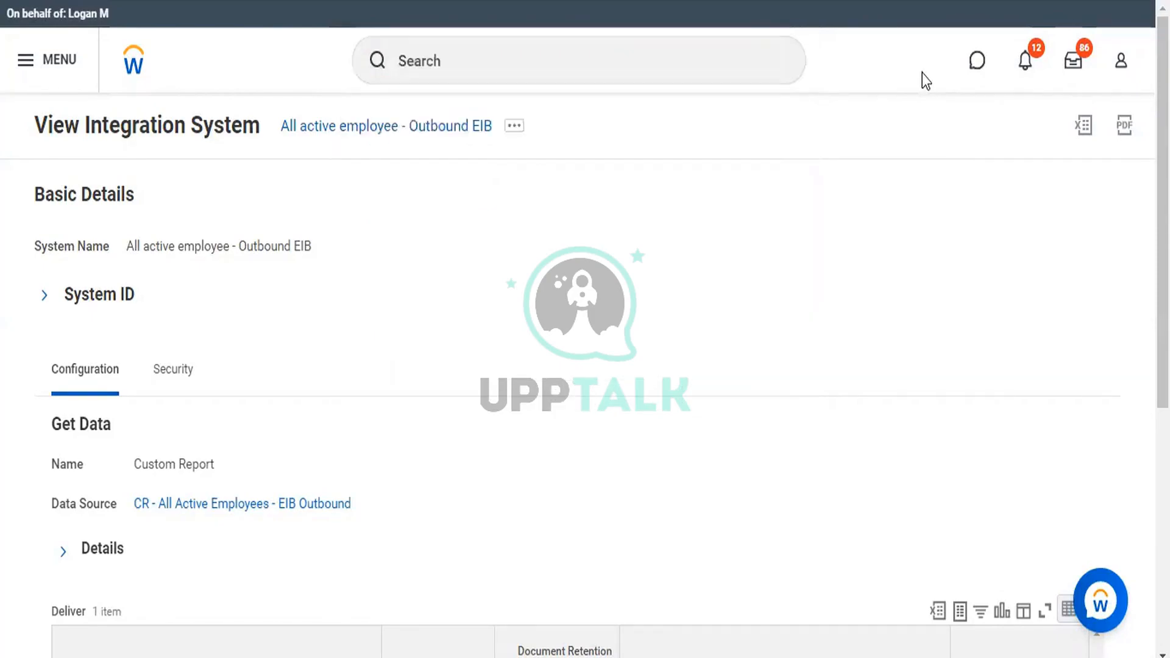
List the integration events of All active employee - Outbound EIB without extra filters and open the event of its run
left_click(515, 130)
left_click(514, 128)
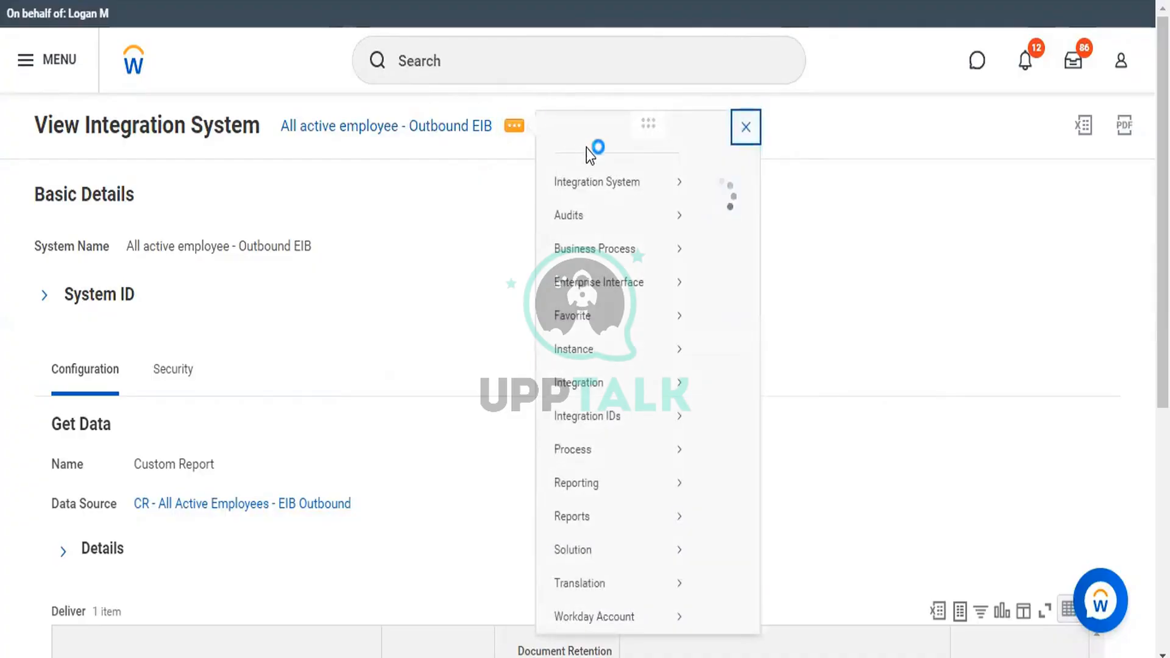
mouse_move(623, 186)
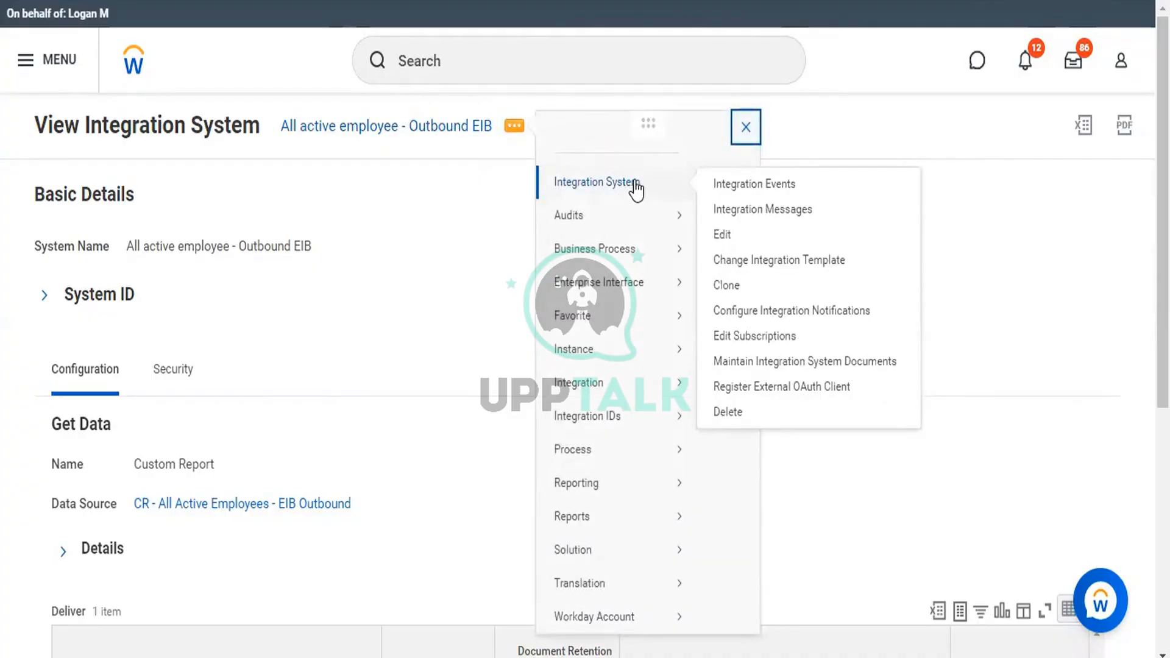
left_click(737, 212)
mouse_move(681, 181)
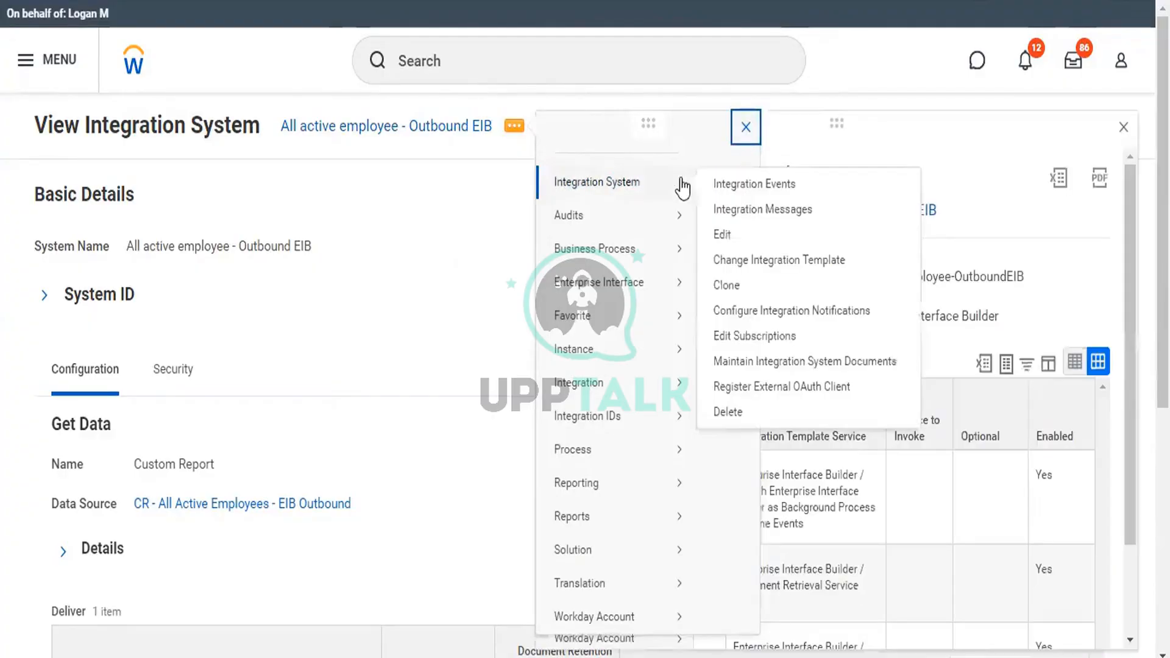
left_click(729, 183)
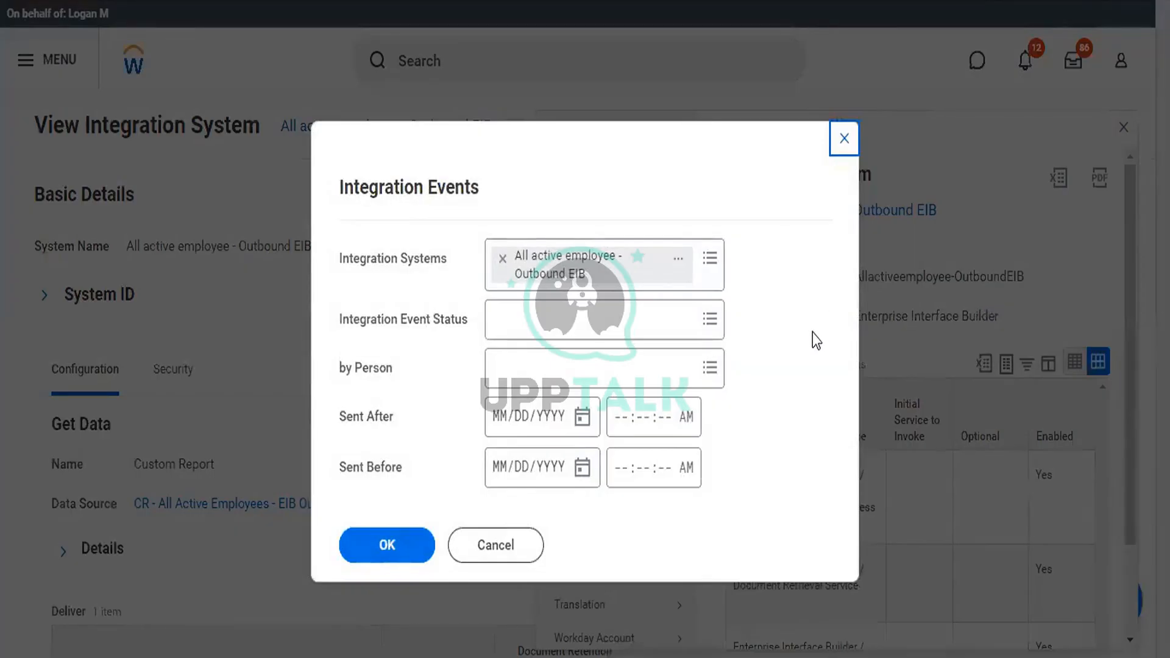
left_click(379, 544)
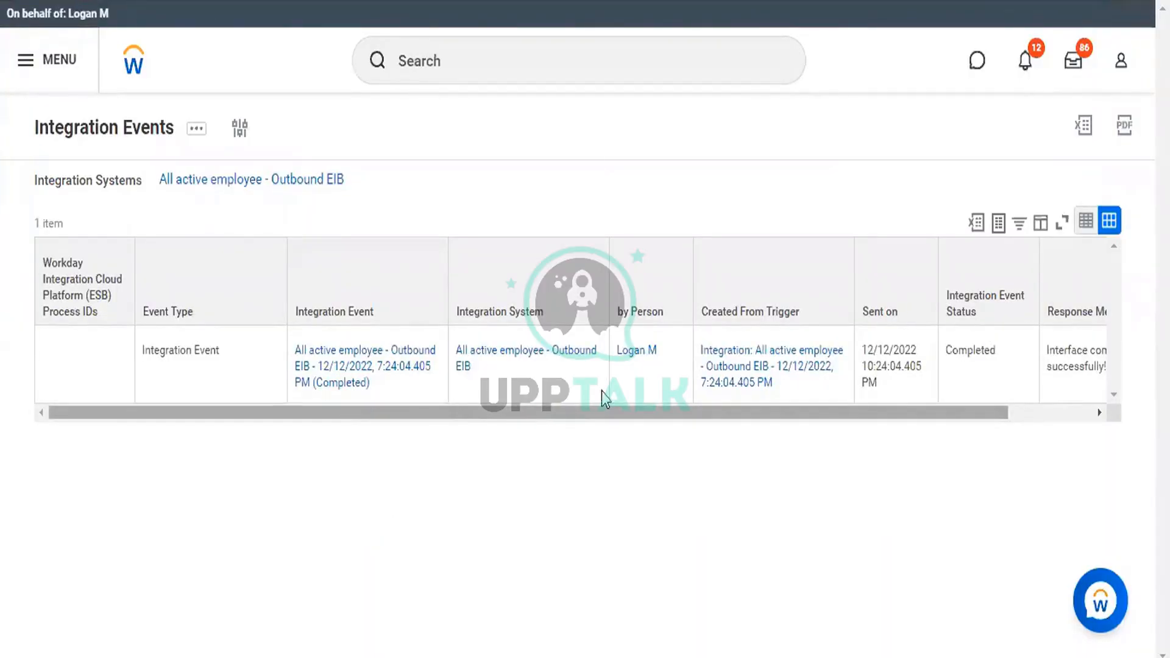
left_click_drag(737, 409, 774, 419)
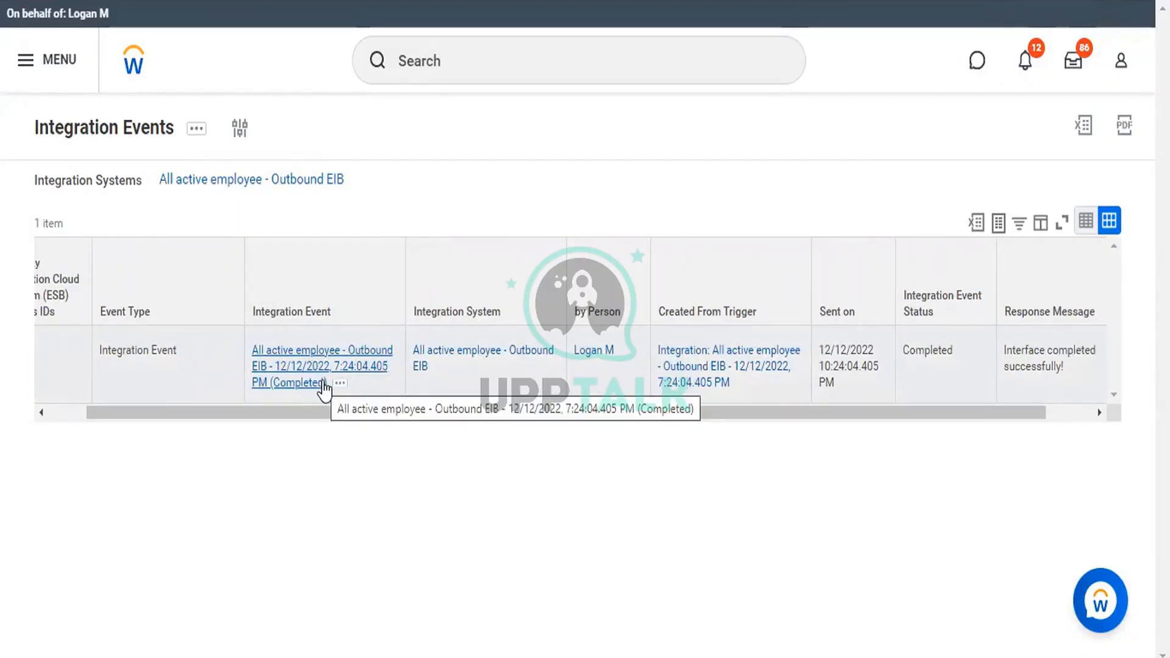
left_click(325, 389)
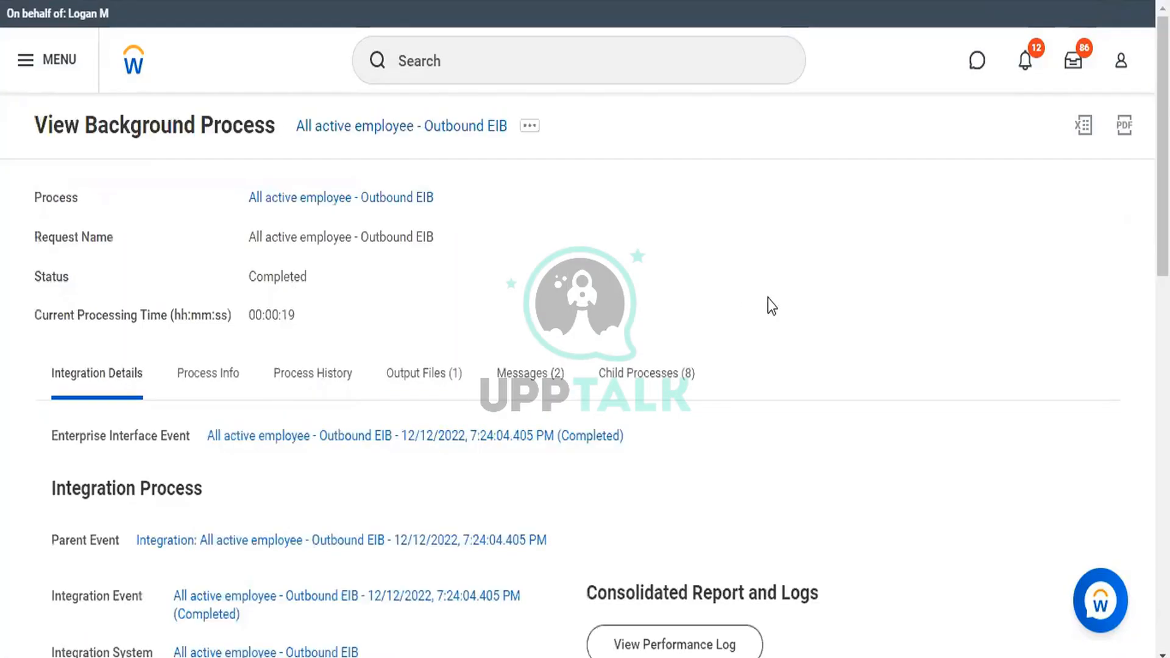
Review the run's integration details, response message and child processes, and display its output files
scroll(585, 366, "down", 1)
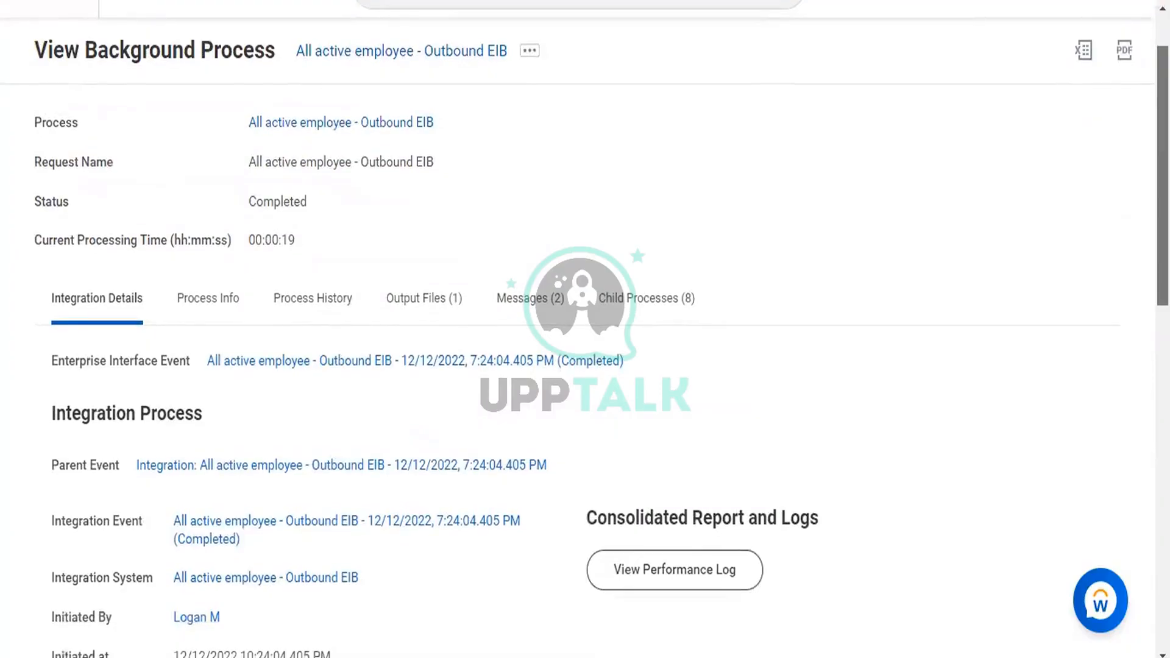
scroll(585, 329, "down", 2)
scroll(585, 329, "down", 1)
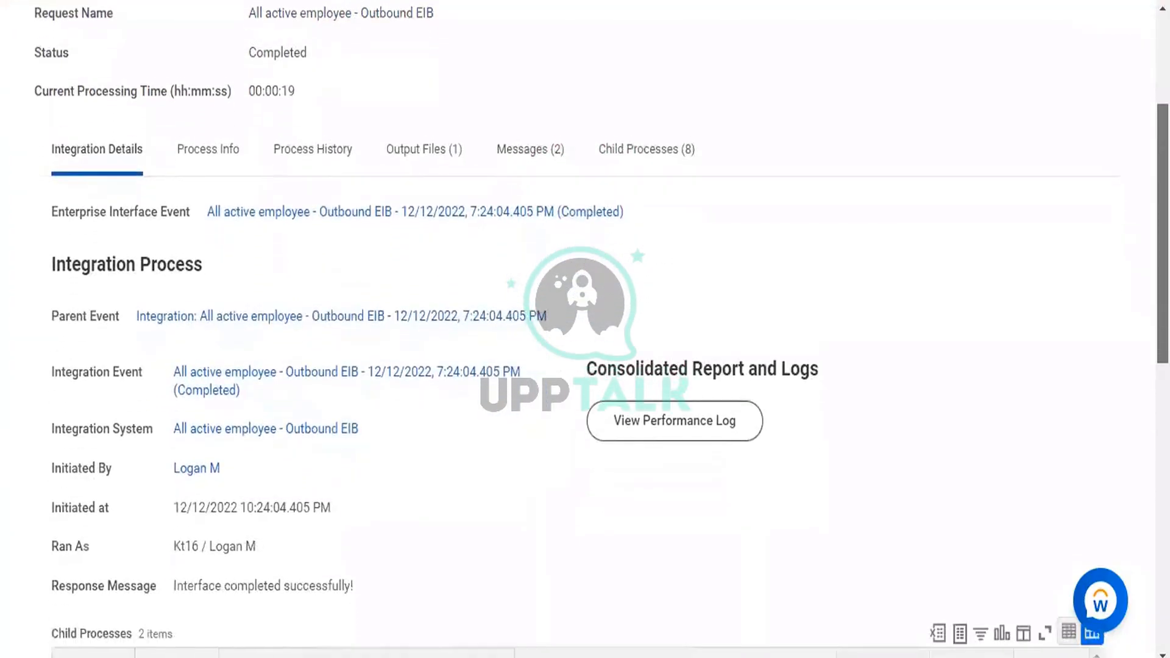
scroll(586, 329, "down", 1)
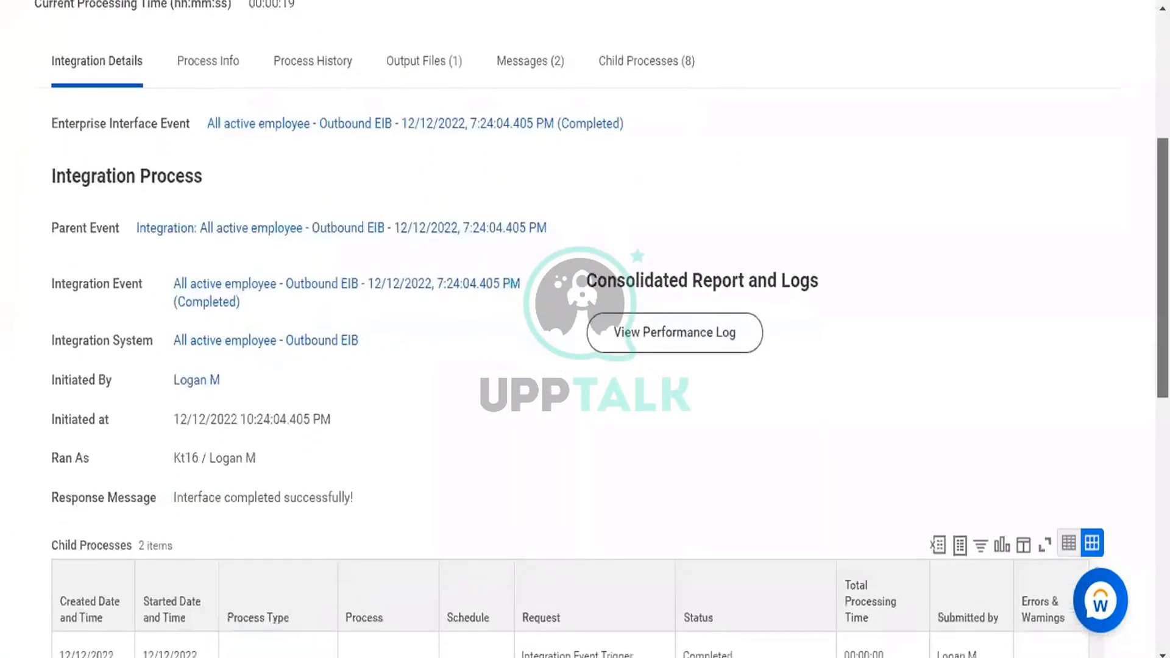
scroll(585, 329, "down", 1)
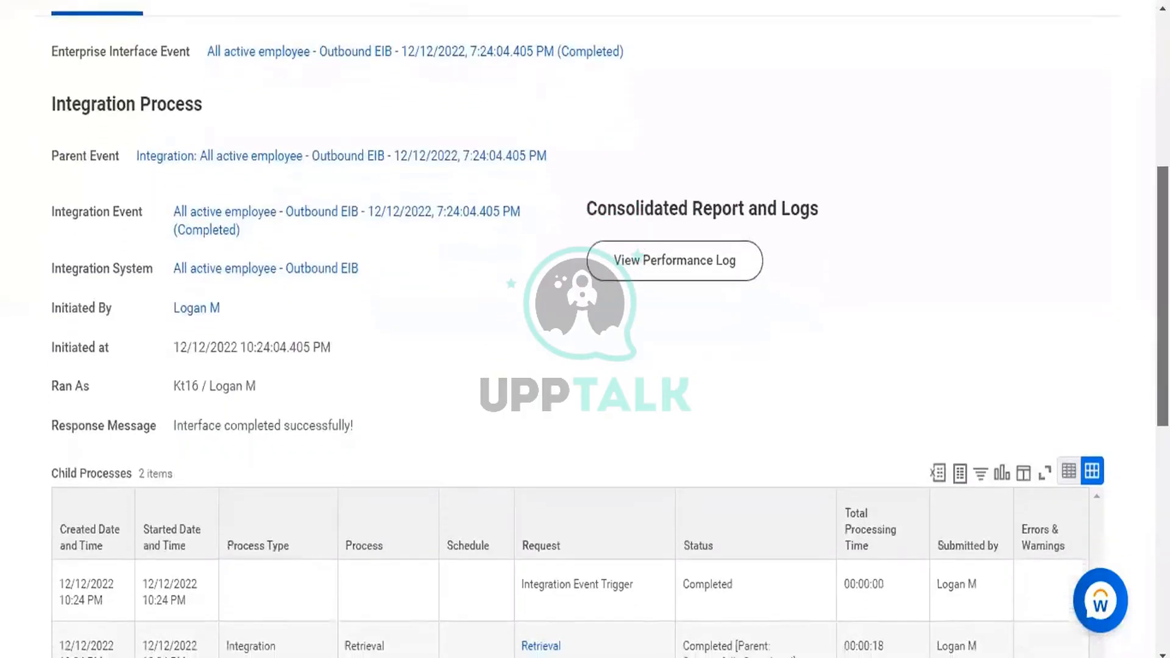
scroll(585, 329, "down", 1)
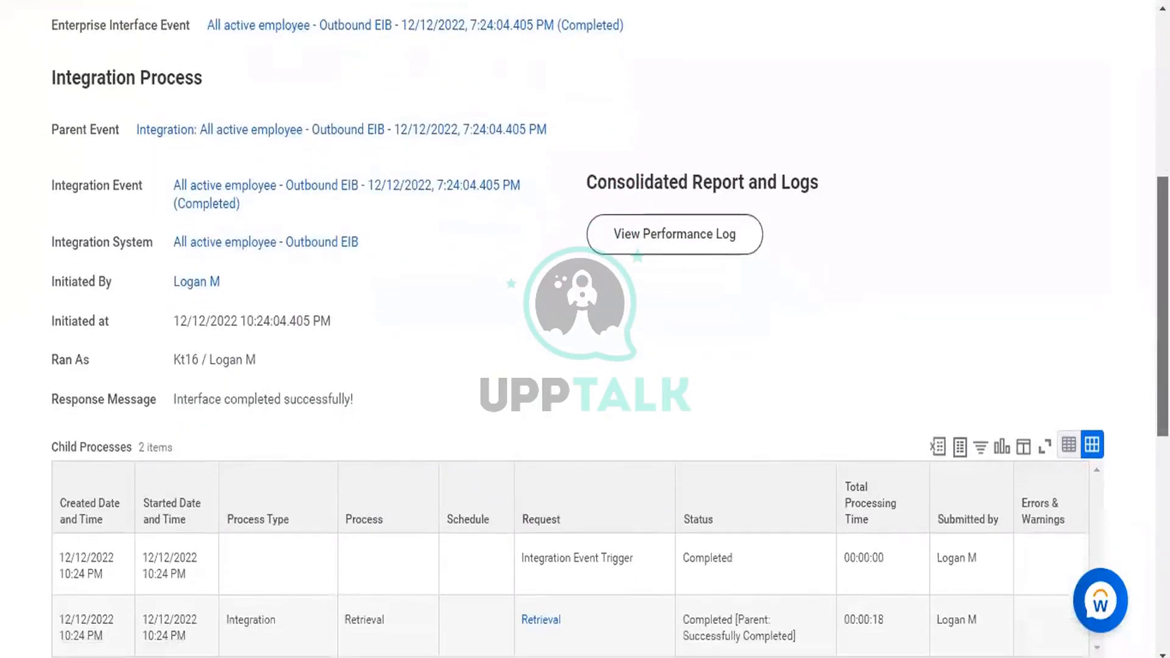
scroll(585, 329, "down", 3)
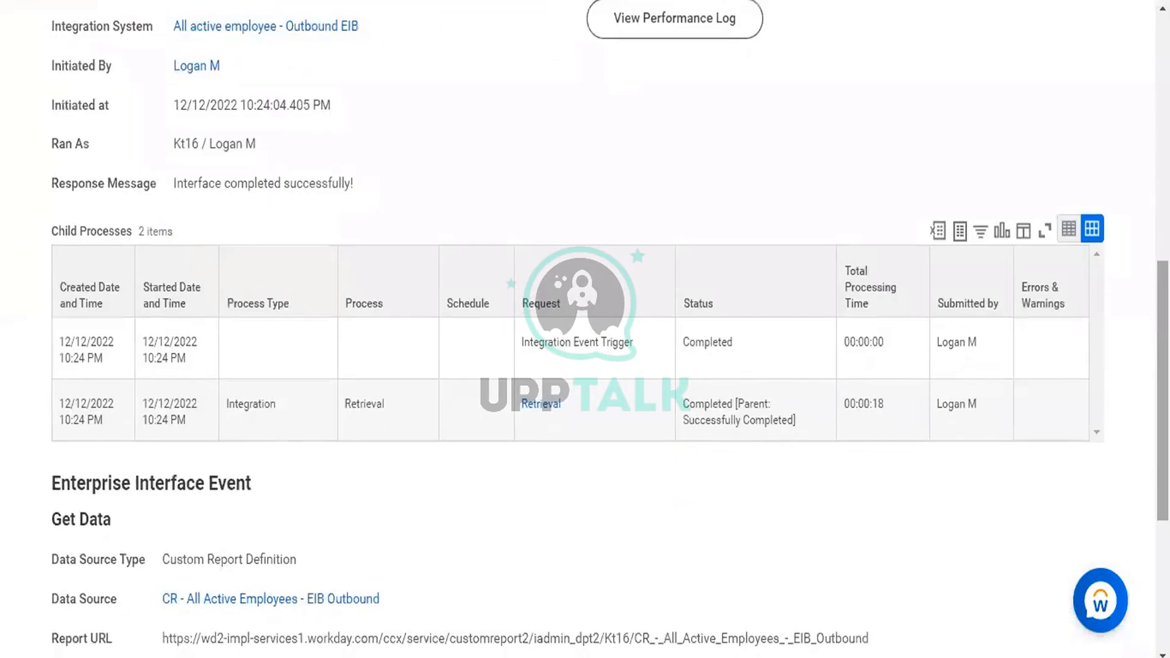
scroll(585, 329, "down", 2)
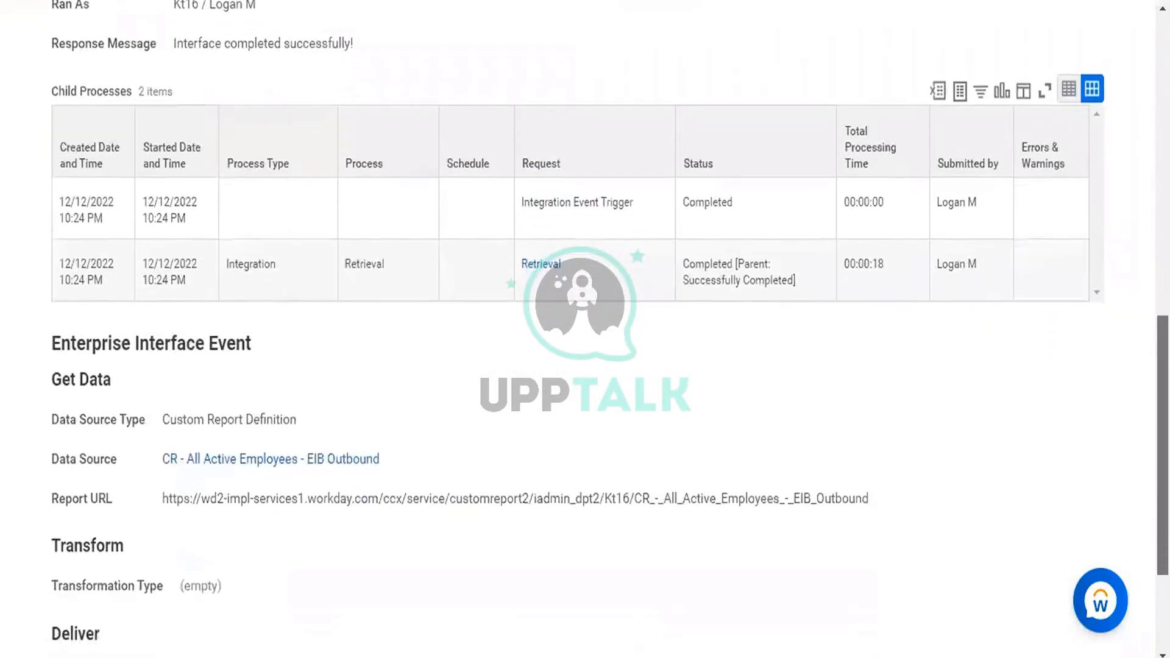
scroll(585, 329, "up", 7)
scroll(585, 329, "up", 2)
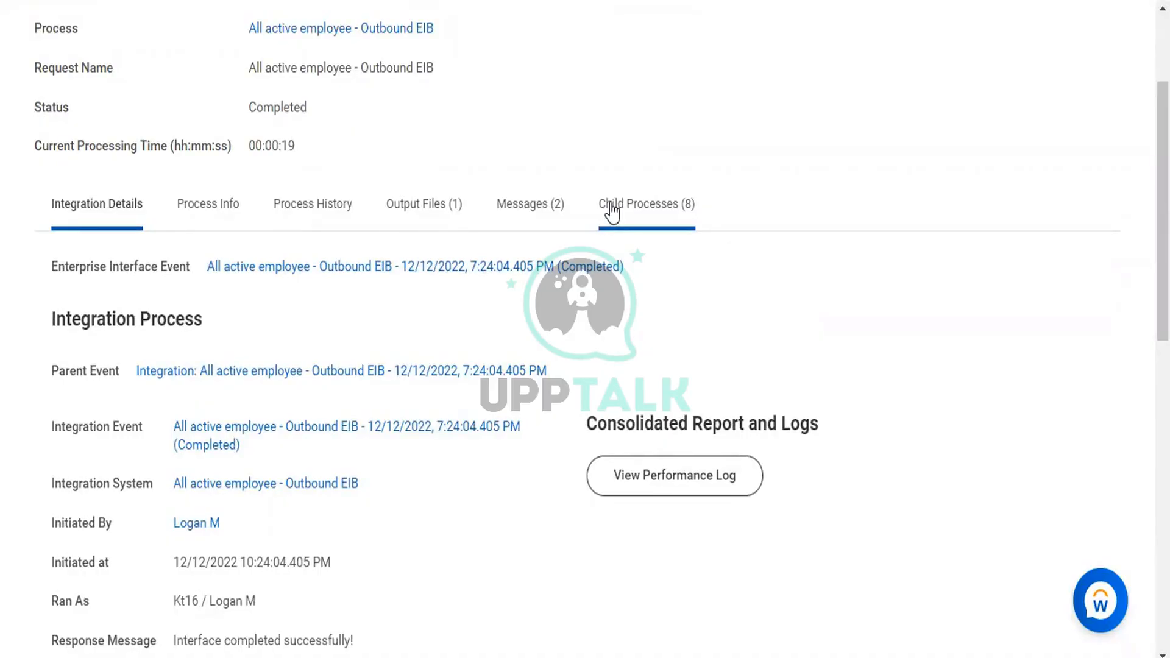
left_click(418, 204)
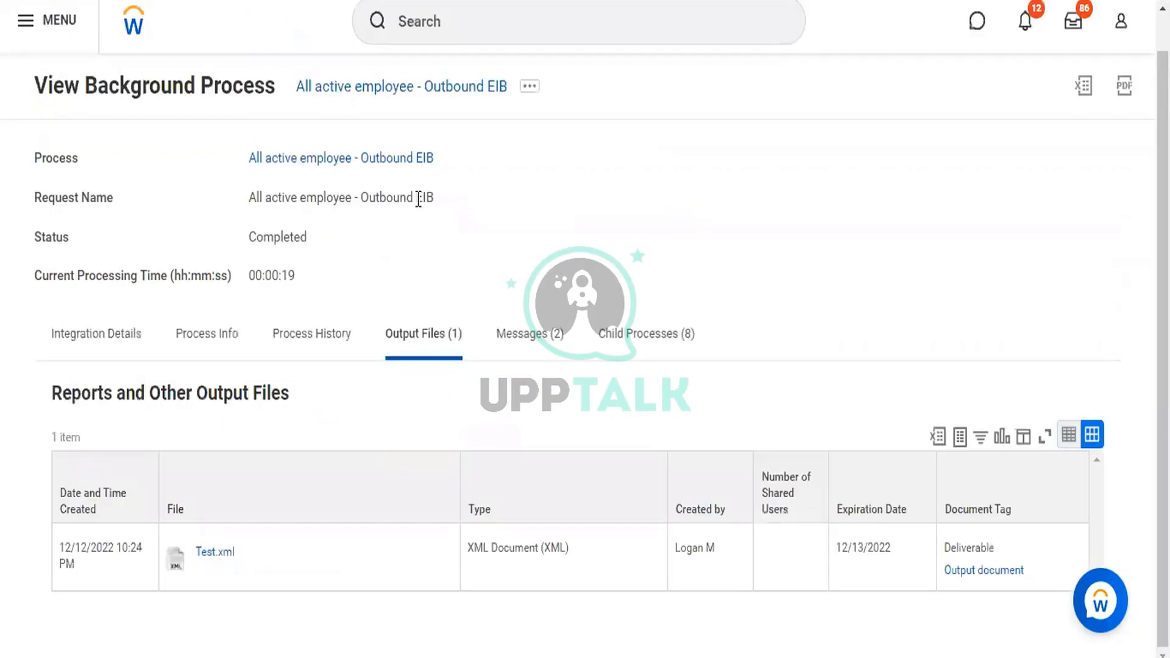
Review the child processes of the All active employee - Outbound EIB run, including their requests, statuses and processing times
left_click(643, 335)
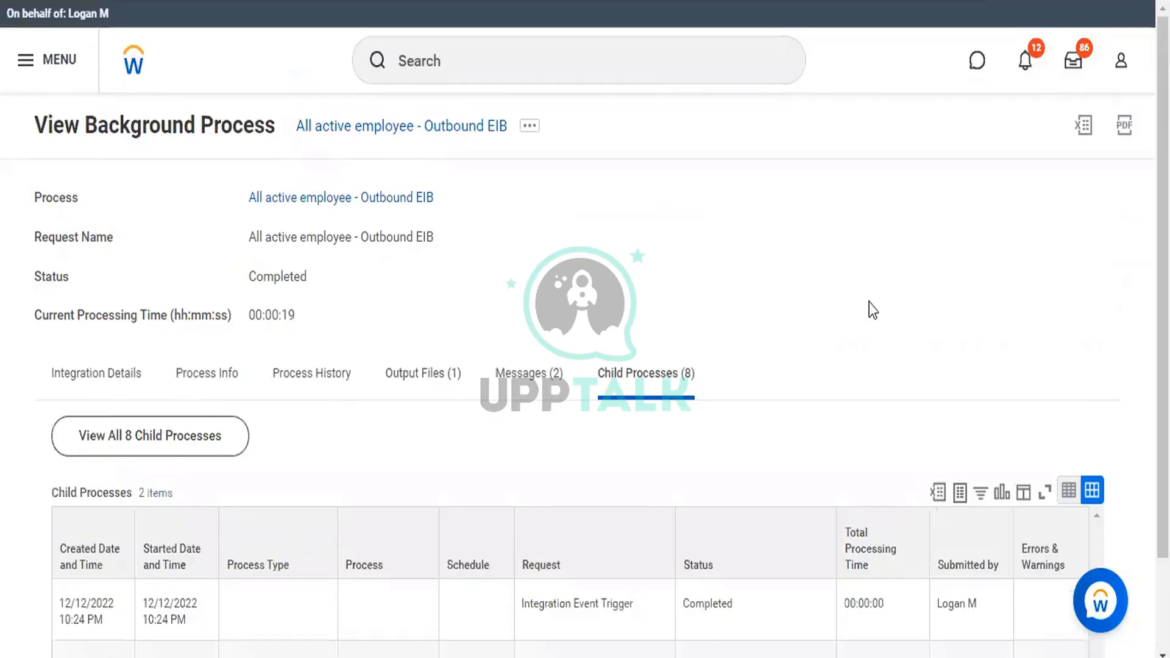
scroll(585, 329, "down", 2)
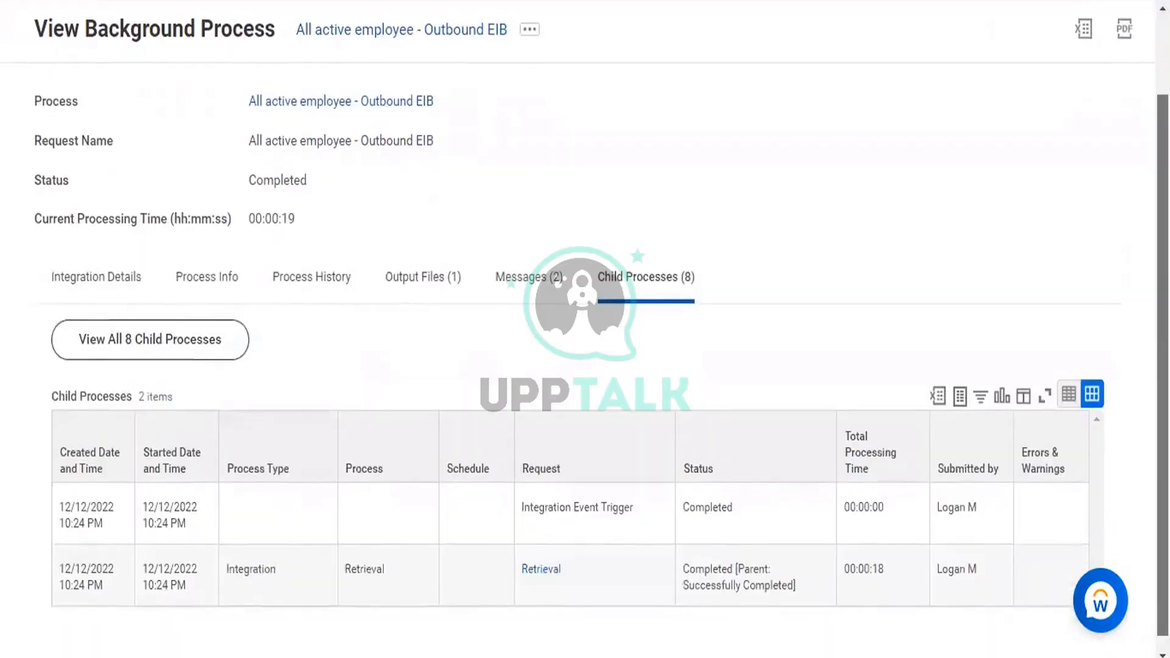
scroll(585, 329, "down", 1)
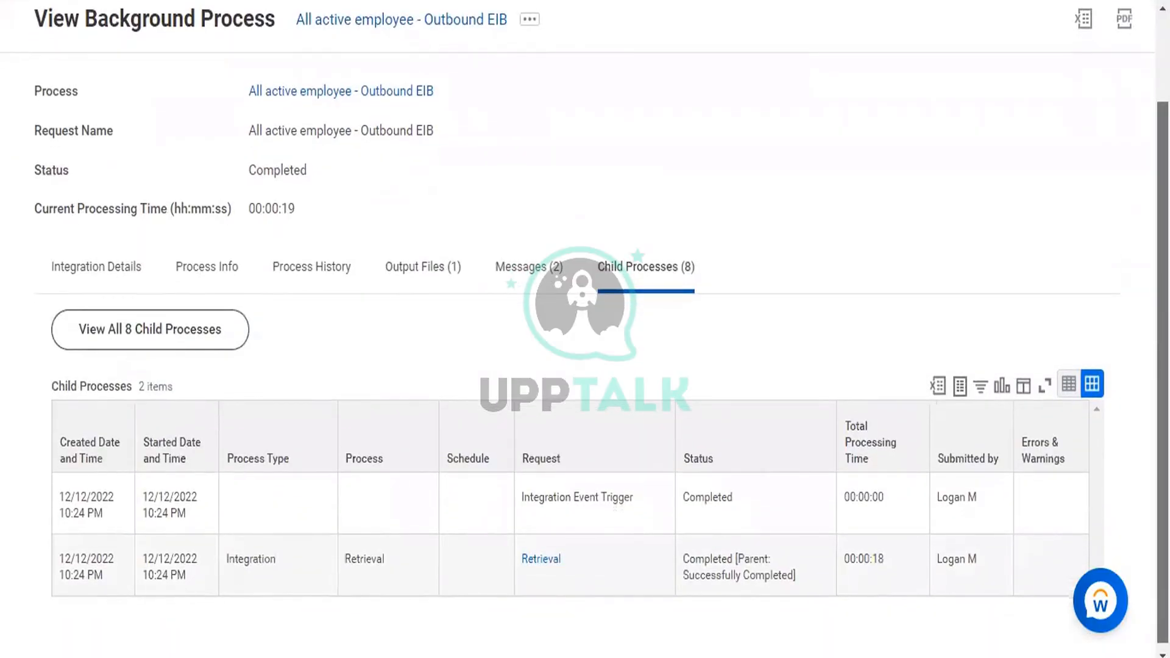
scroll(585, 330, "down", 1)
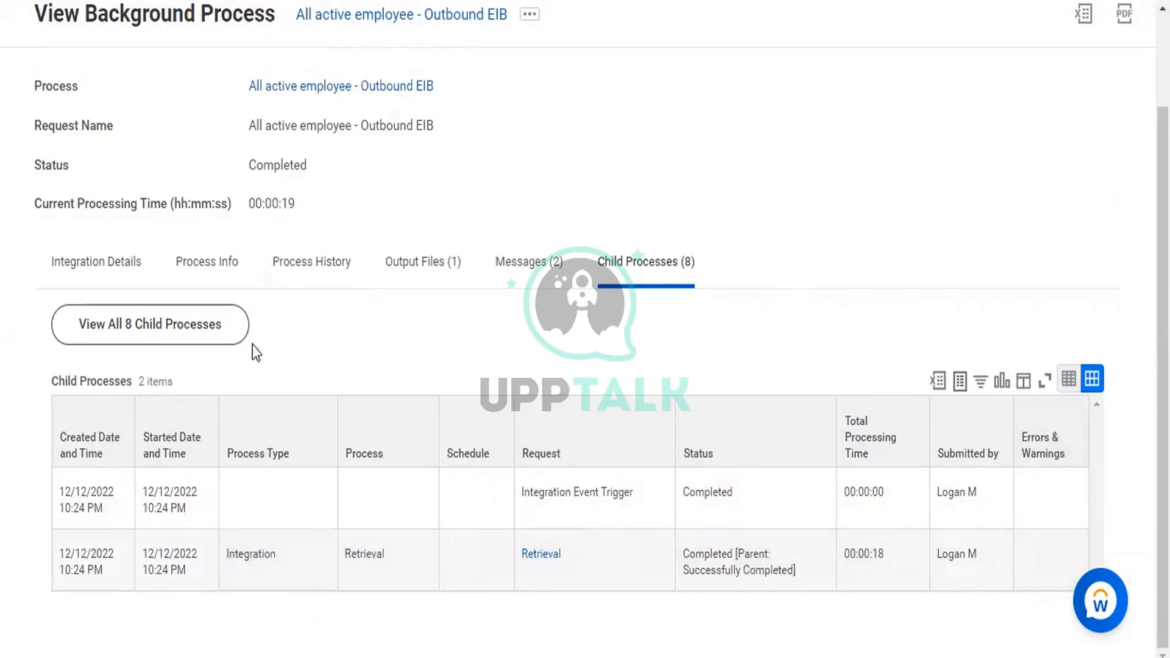
Open the complete list of the run's child processes and examine every entry's process type, request and status
left_click(154, 326)
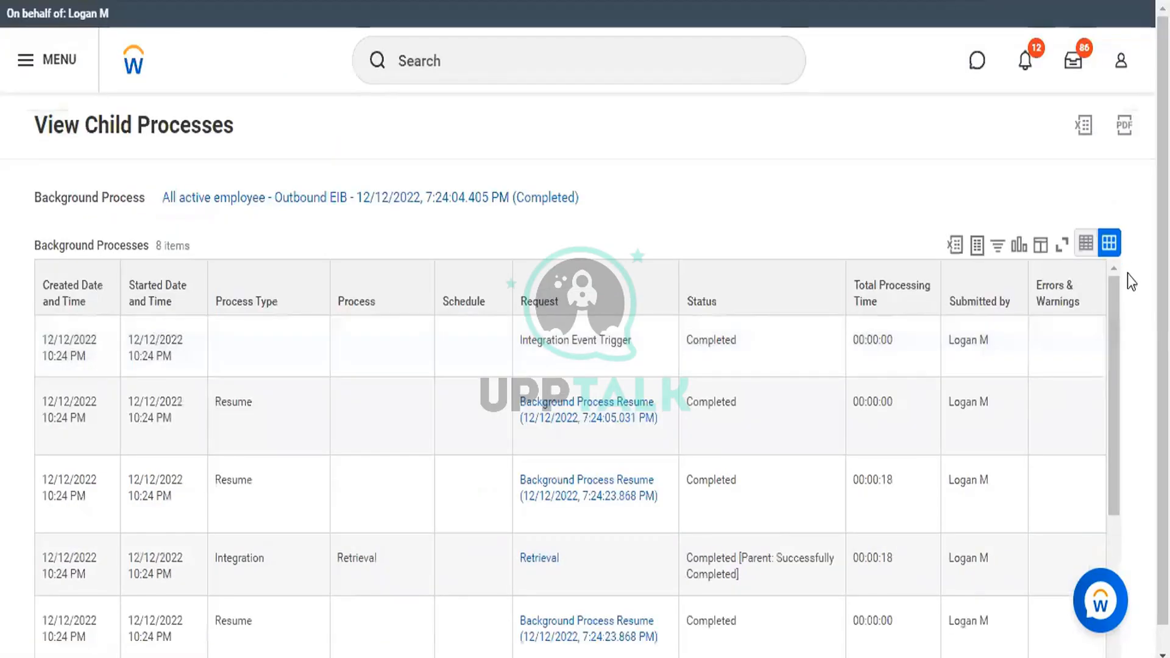
mouse_move(1113, 312)
left_mouse_down()
mouse_move(1113, 362)
mouse_move(1110, 307)
left_mouse_up()
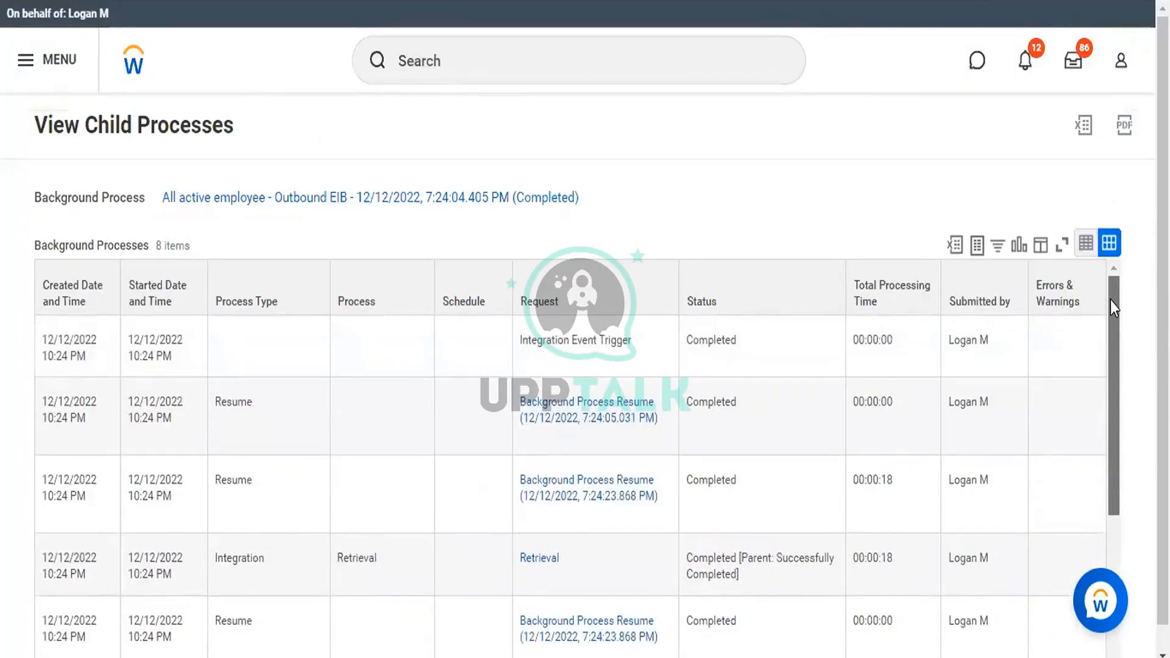
left_click_drag(1110, 301, 1107, 414)
left_click_drag(1107, 430, 1106, 487)
scroll(739, 567, "down", 1)
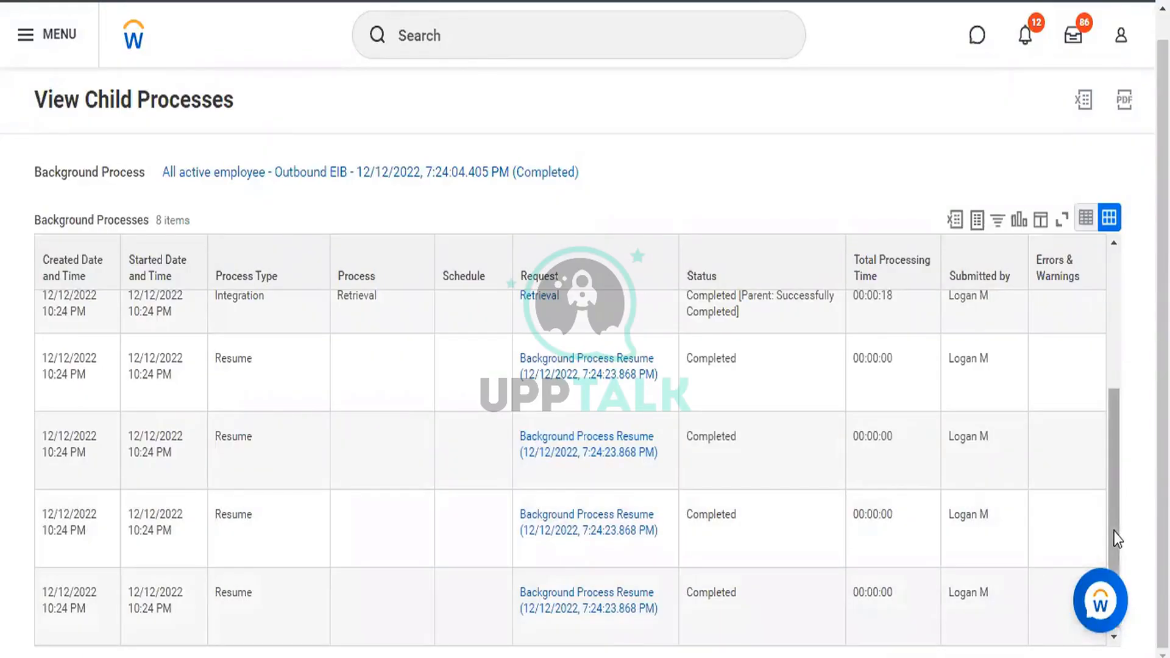
left_click_drag(1114, 531, 1163, 277)
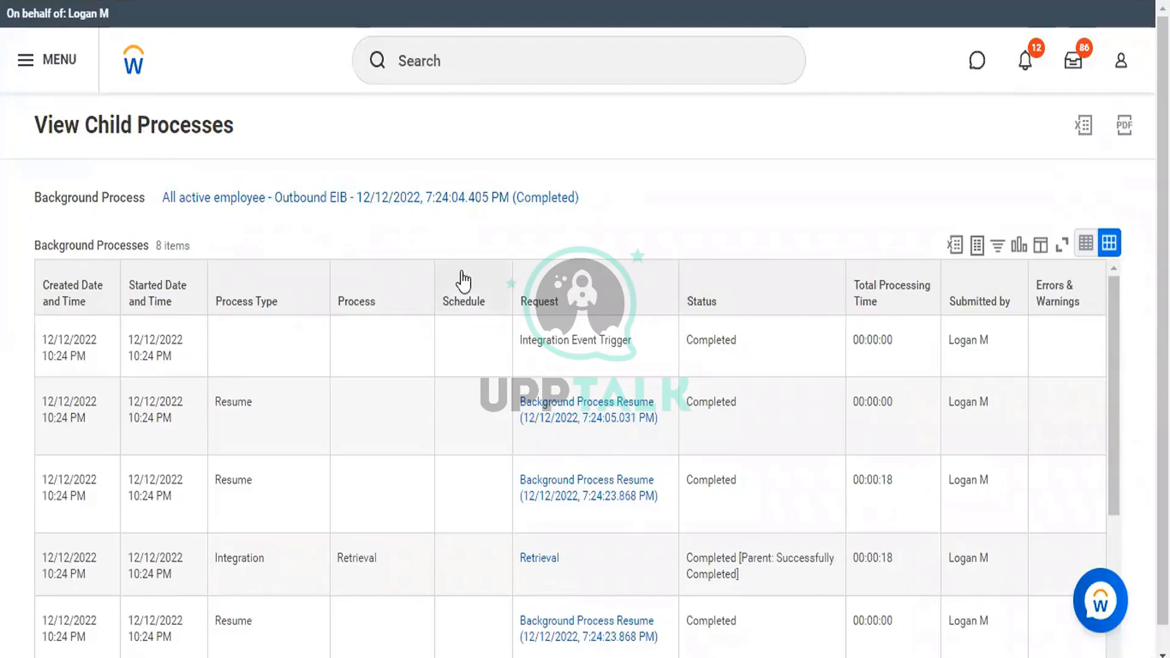
scroll(1120, 390, "down", 1)
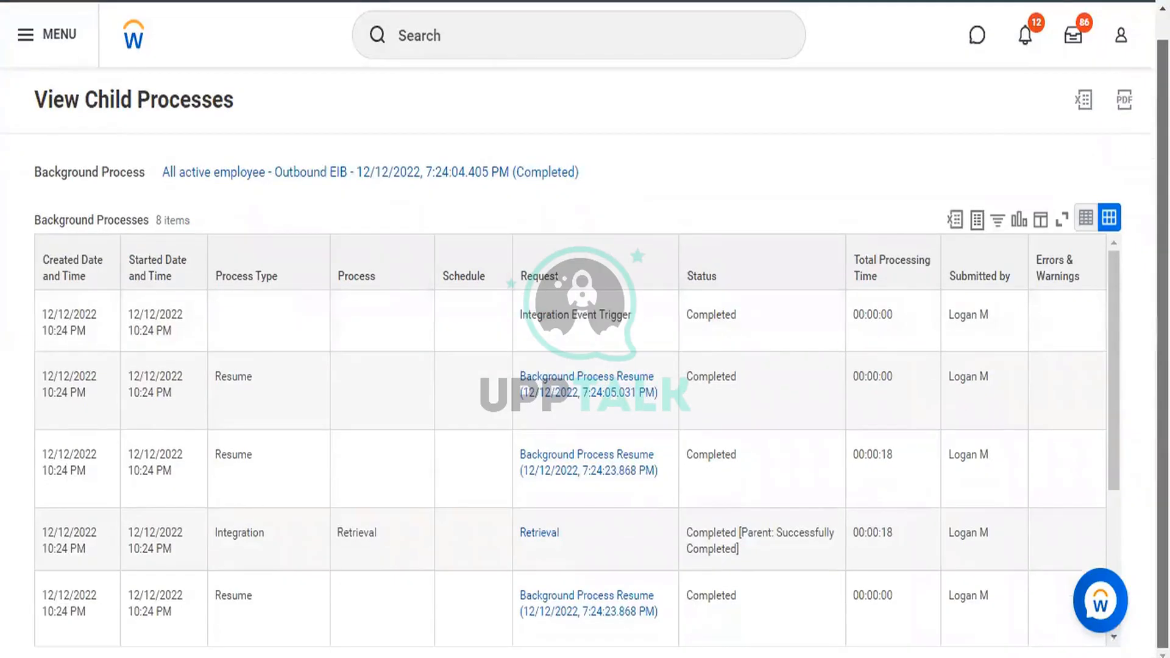
left_click_drag(1114, 403, 1103, 632)
scroll(13, 3, "up", 1)
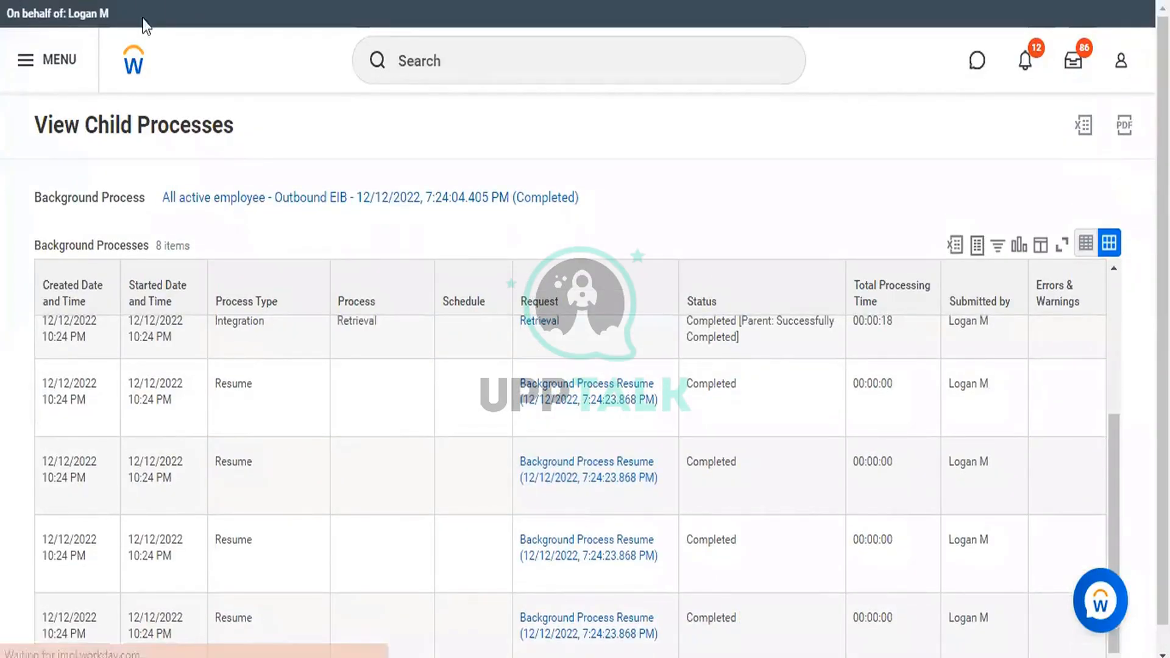
Return to the run's background process, examine its "EIB Output Document now available" message, and go back to the process
left_click(382, 198)
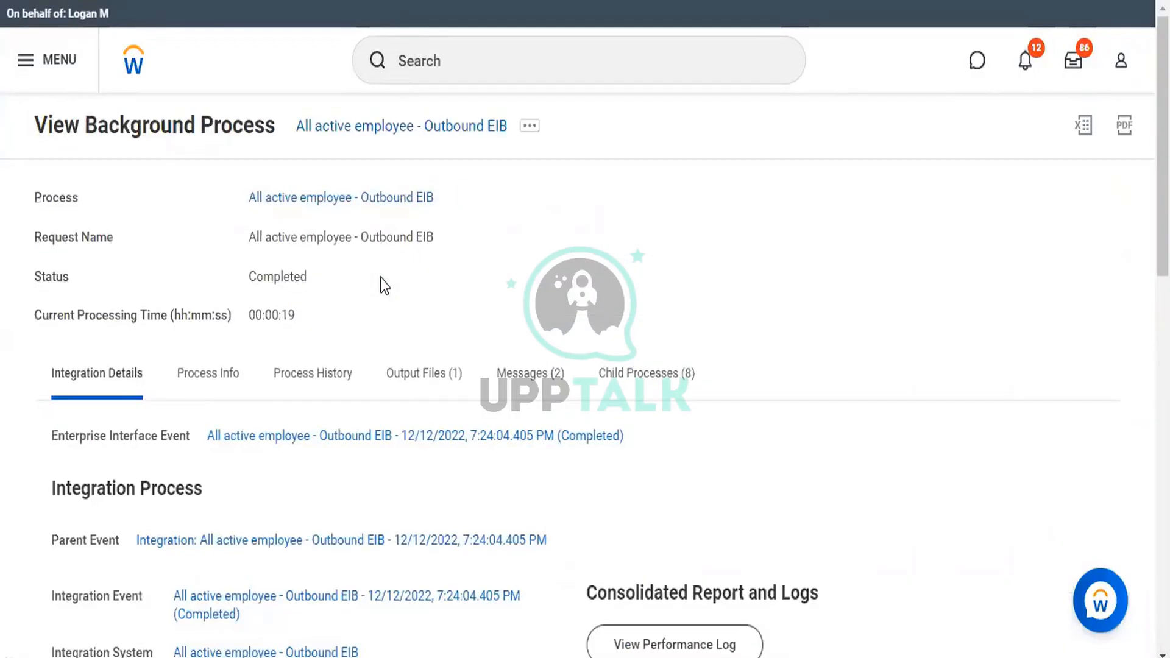
left_click(523, 377)
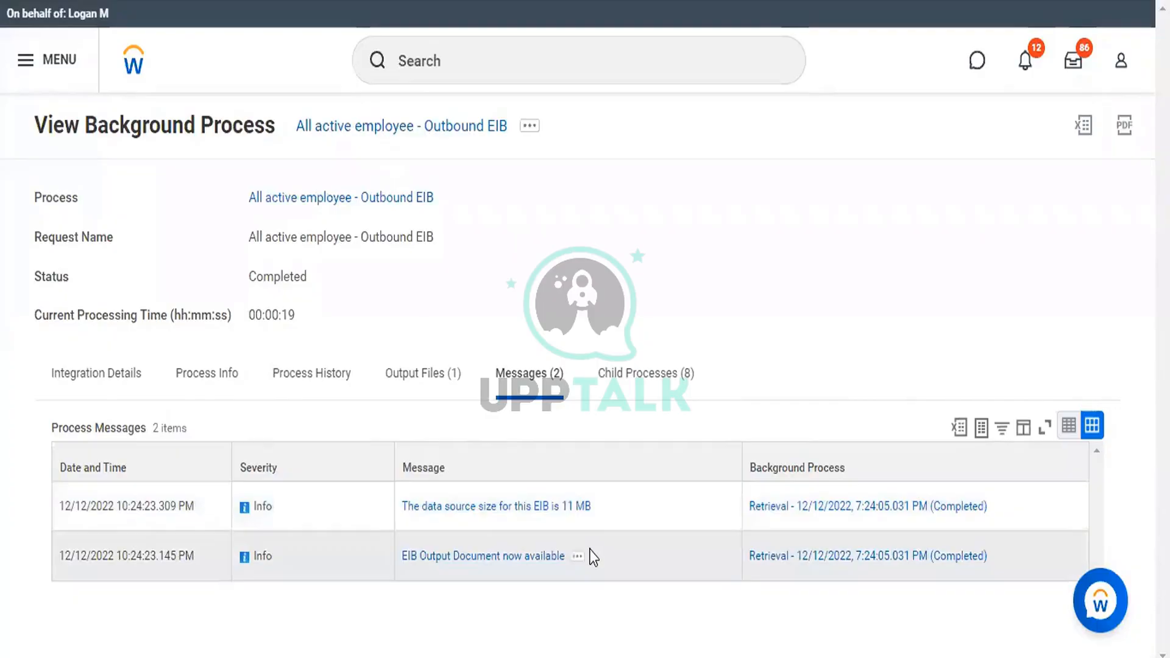
left_click(554, 557)
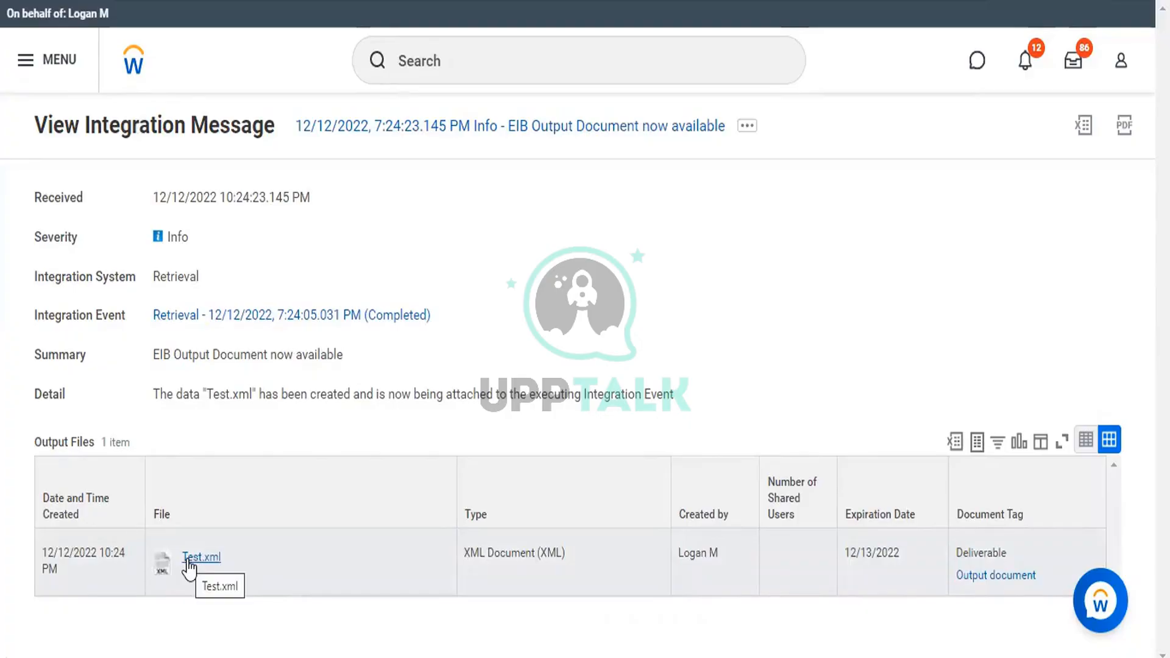
right_click(186, 561)
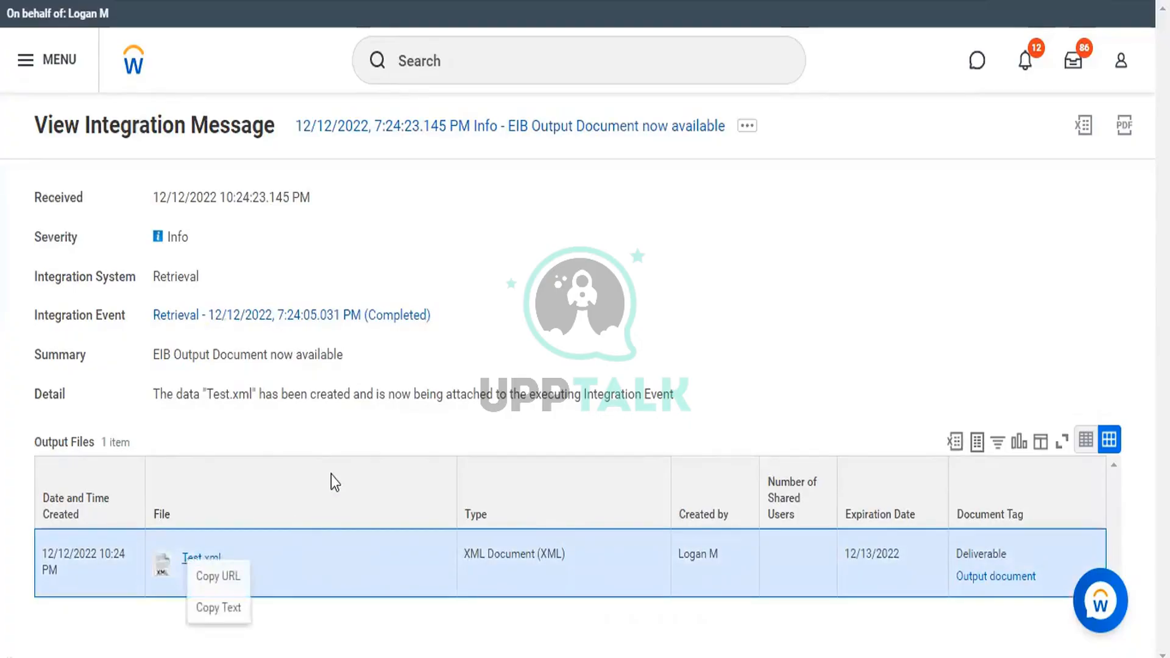
left_click(349, 444)
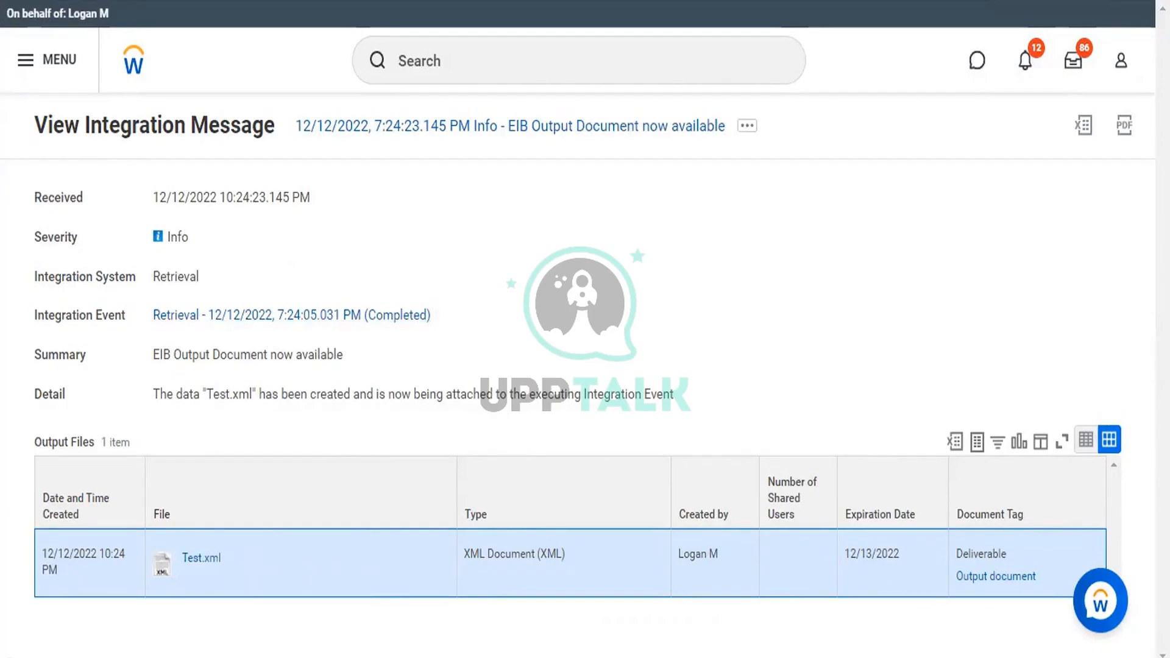
key("alt+Left")
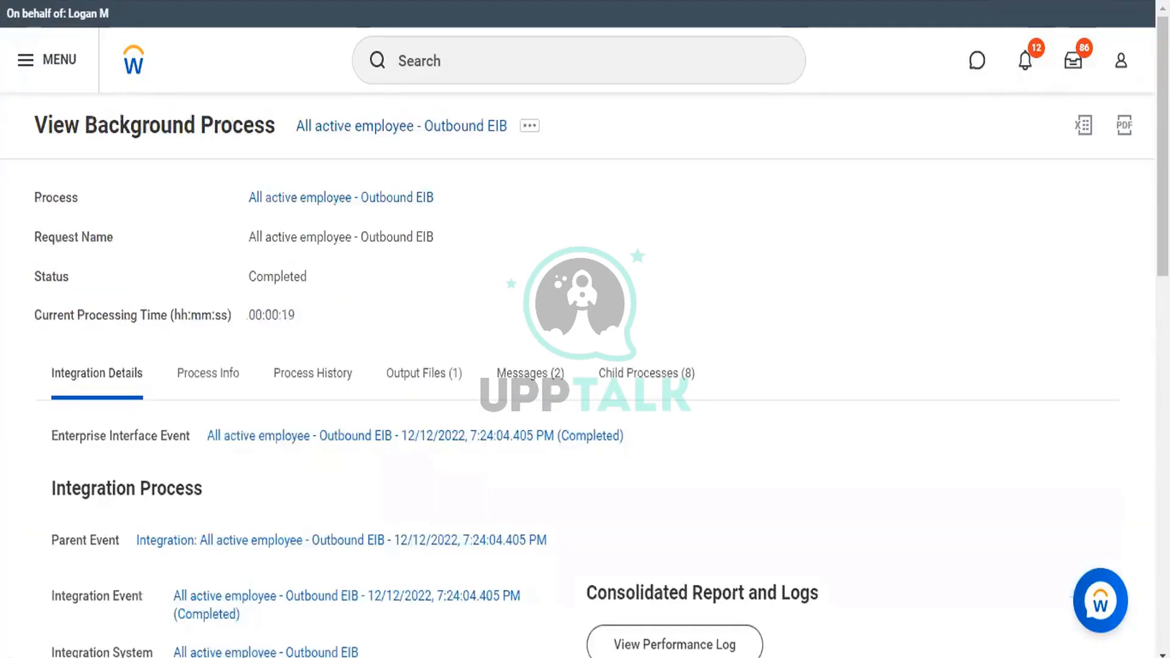
Download Test.xml from the background process's output files
scroll(512, 366, "down", 1)
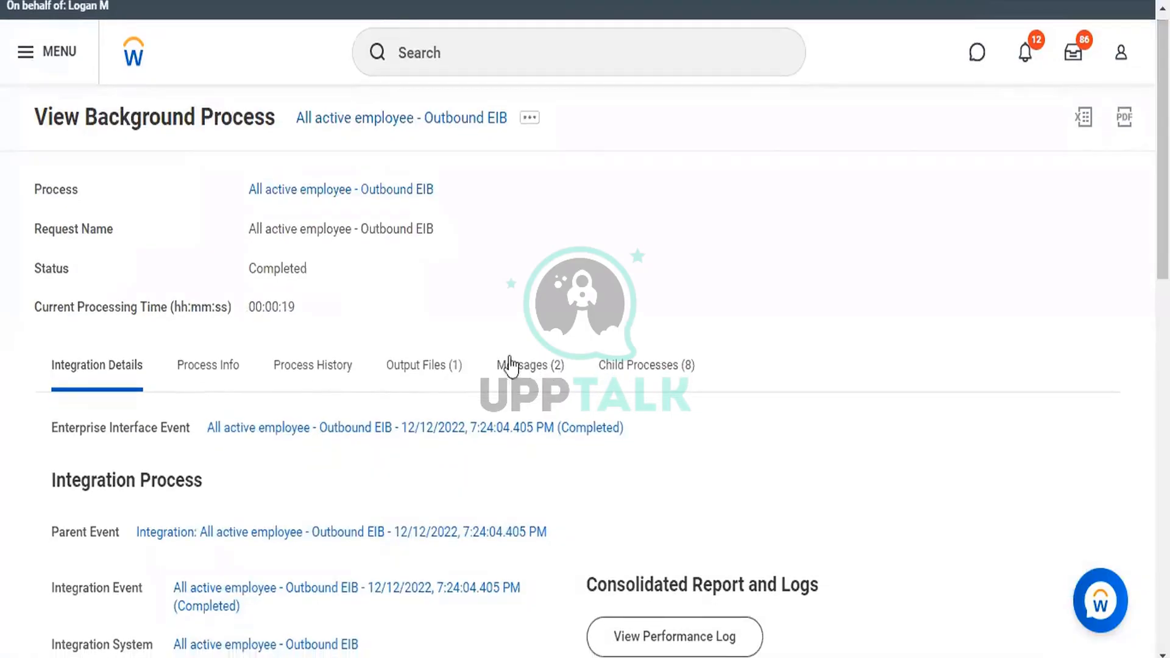
left_click(419, 368)
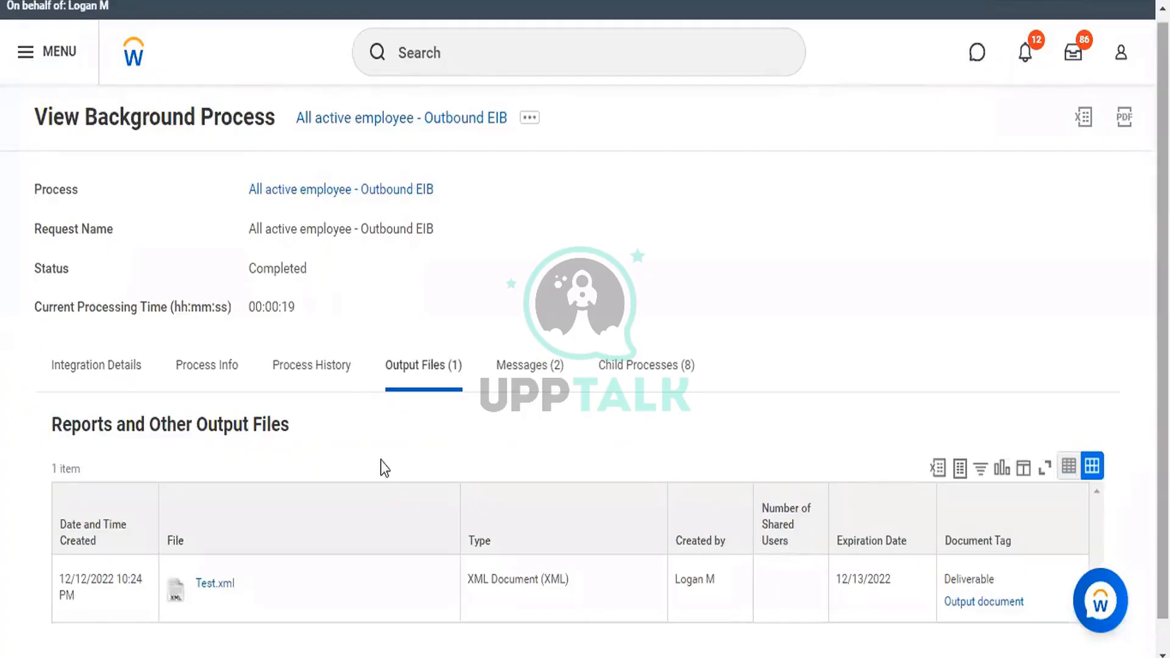
scroll(185, 555, "down", 1)
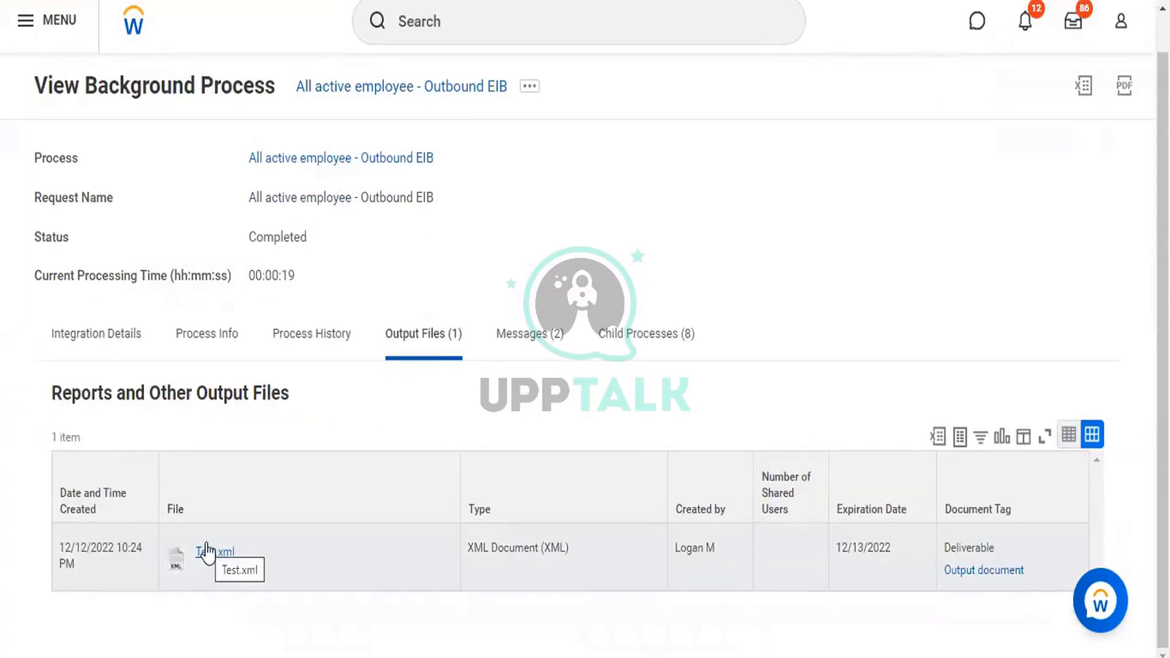
left_click(207, 553)
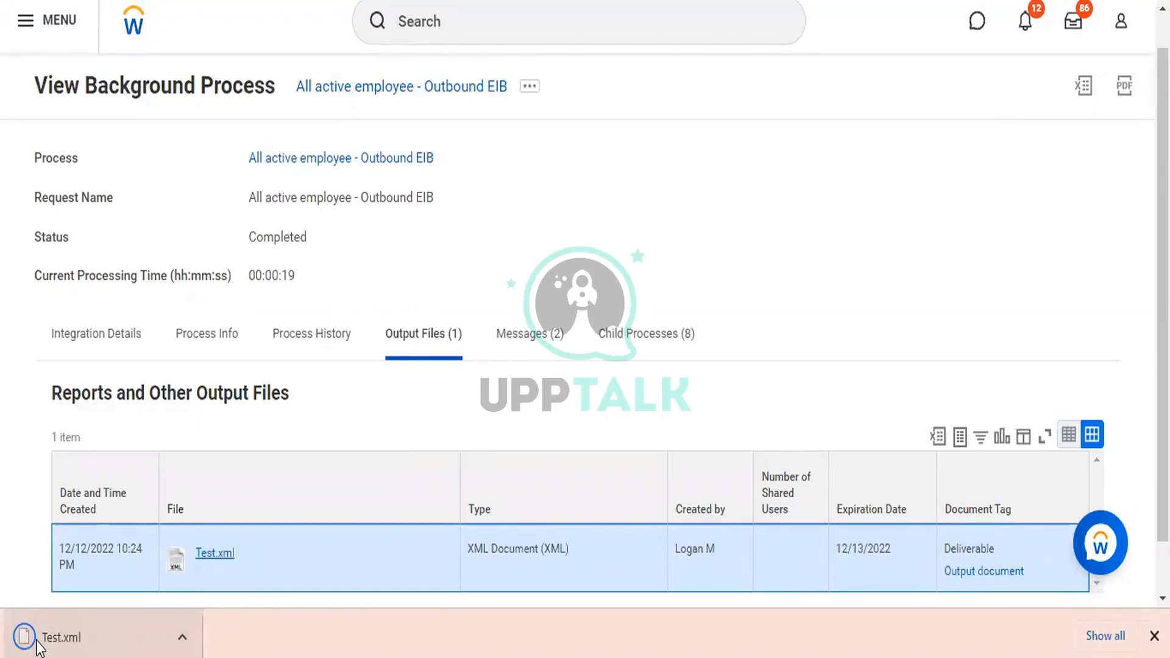
Try to open the downloaded Test.xml with Office XML Handler, set as the permanent app for .xml files
left_click(76, 640)
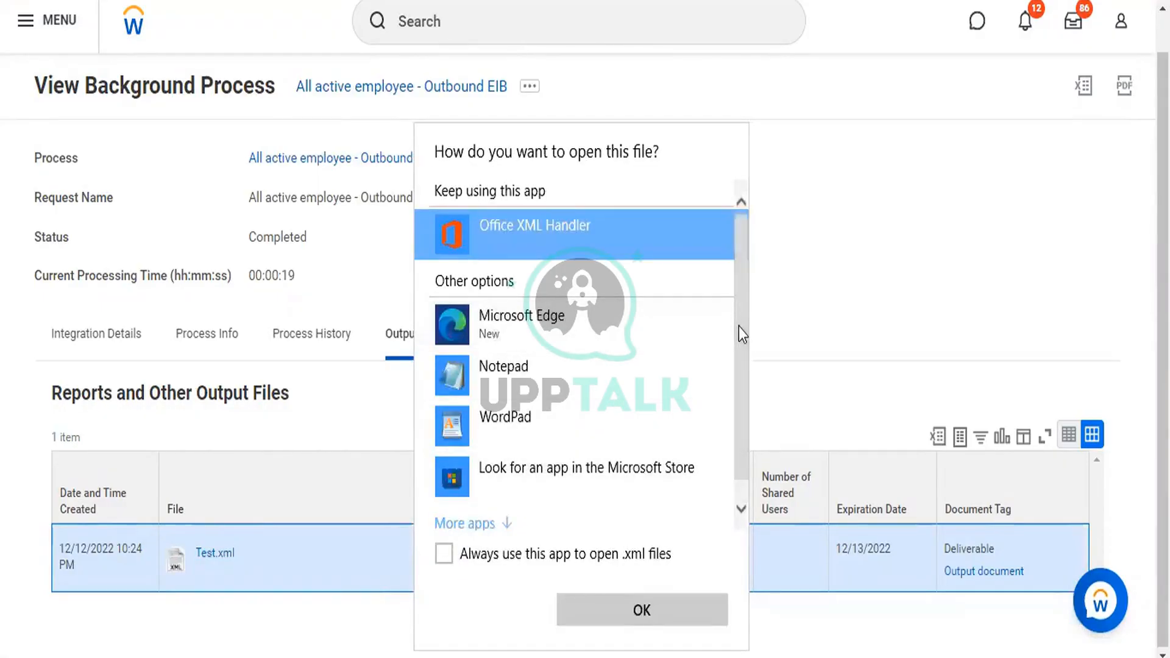
scroll(740, 283, "down", 1)
left_click_drag(741, 283, 514, 241)
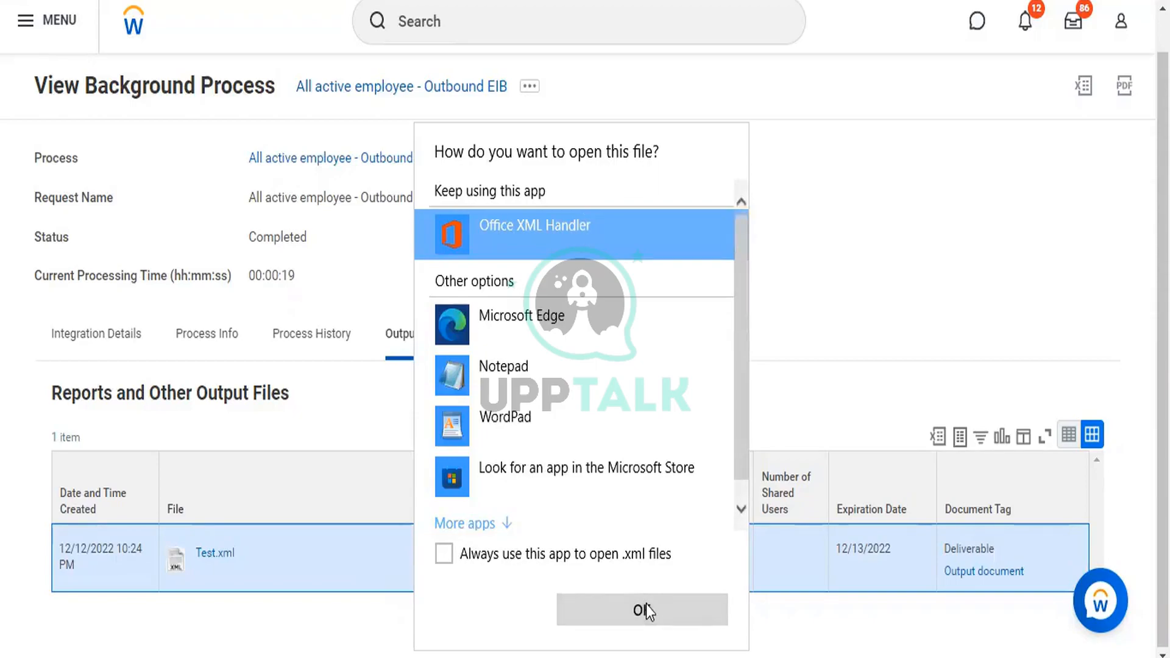
left_click(623, 556)
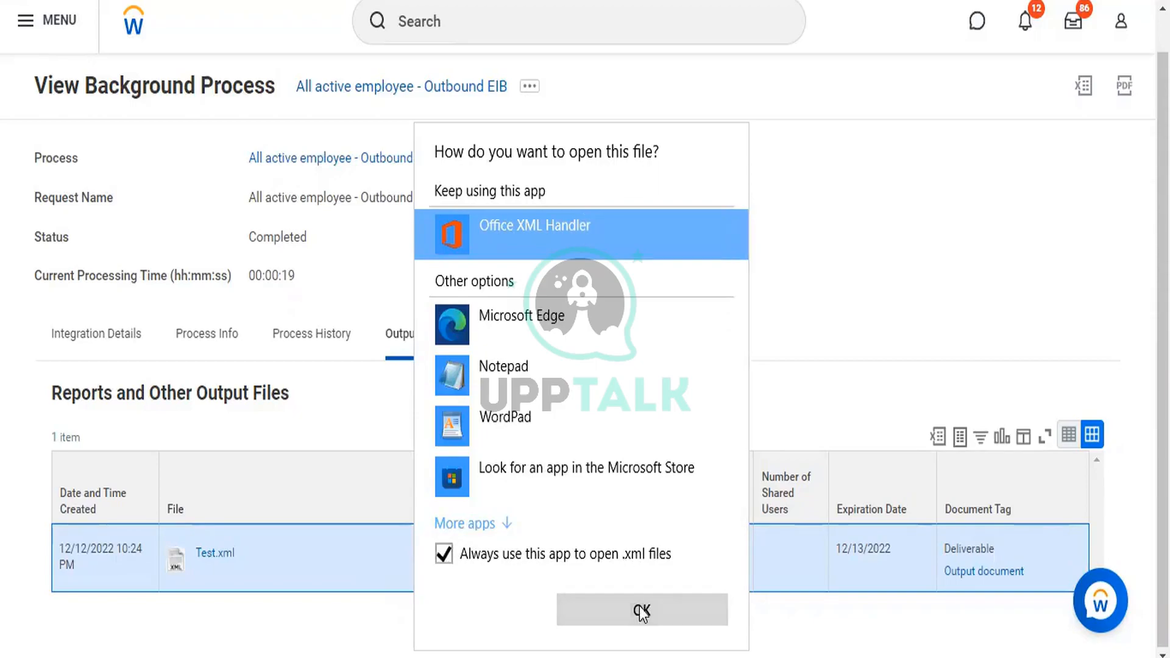
left_click(641, 612)
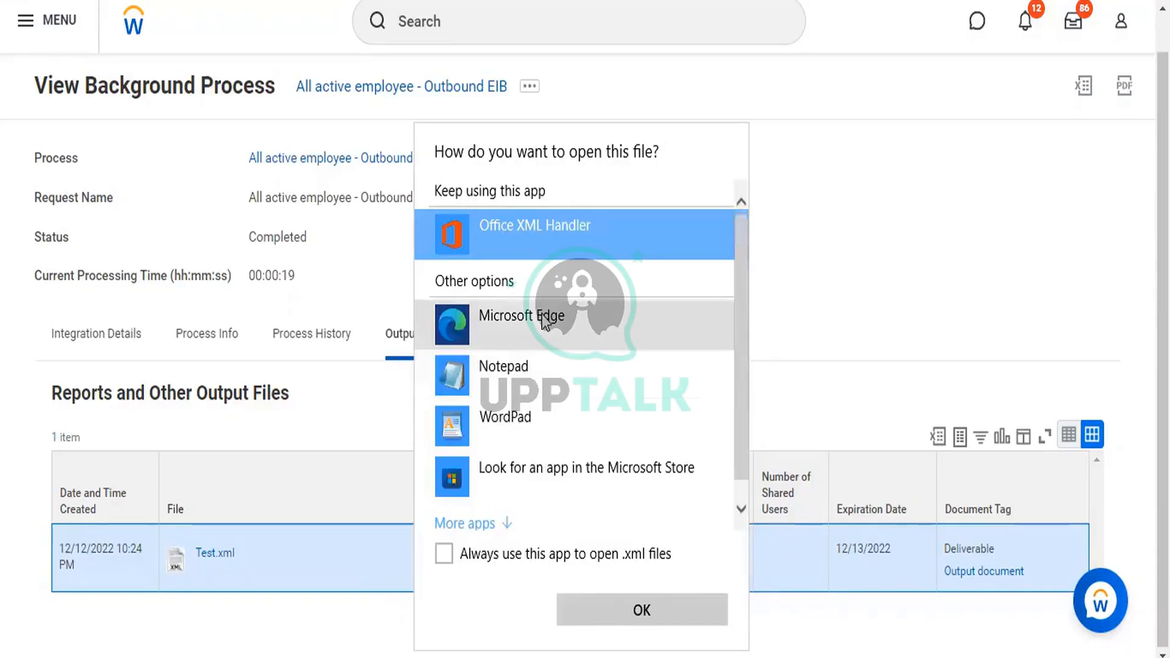
Try to open Test.xml in Microsoft Edge, choosing to wait for the page to load
left_click(638, 611)
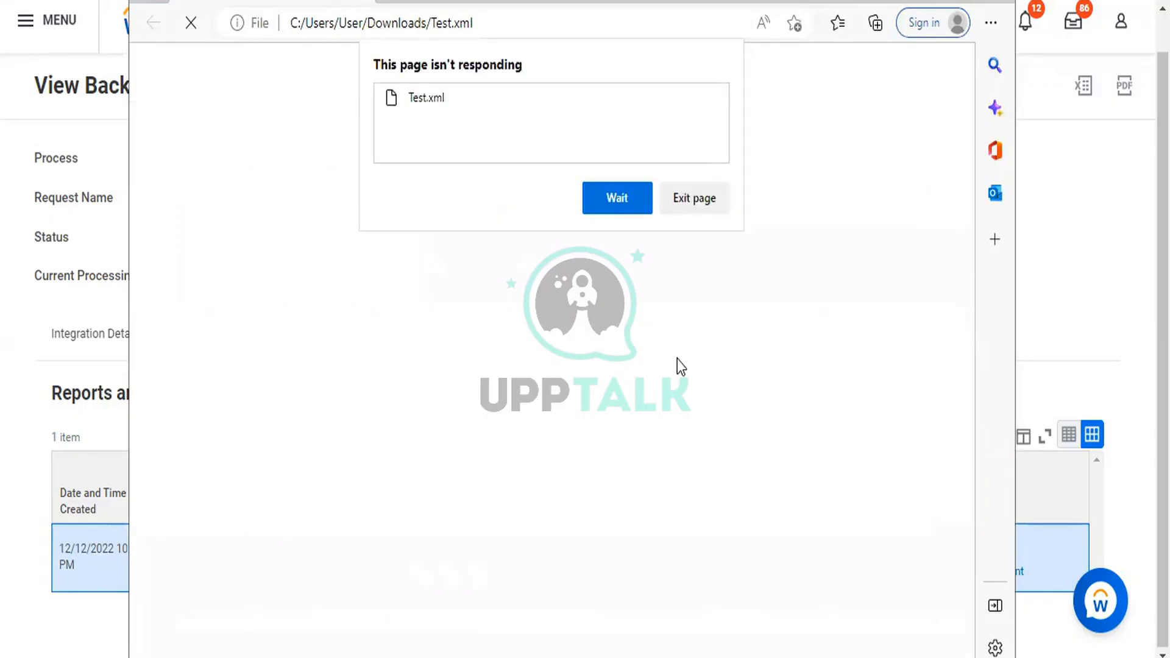
left_click(617, 198)
left_click(608, 199)
left_click(613, 199)
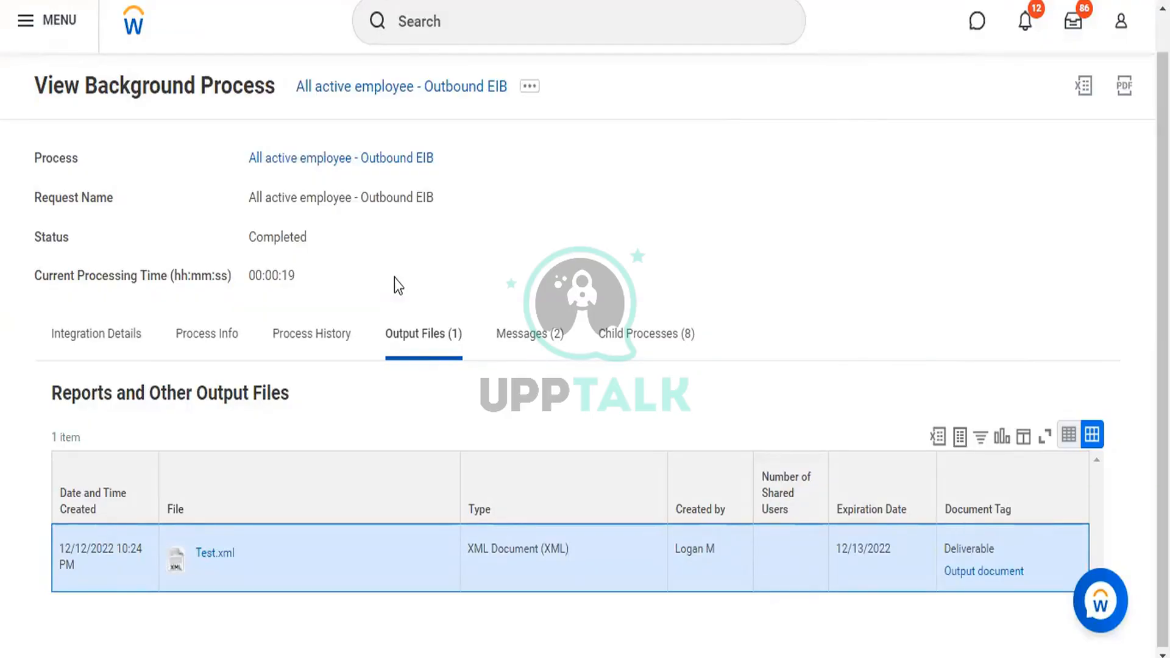
Find the Test file among the recent files in File Explorer and open it with Notepad
key("super+e")
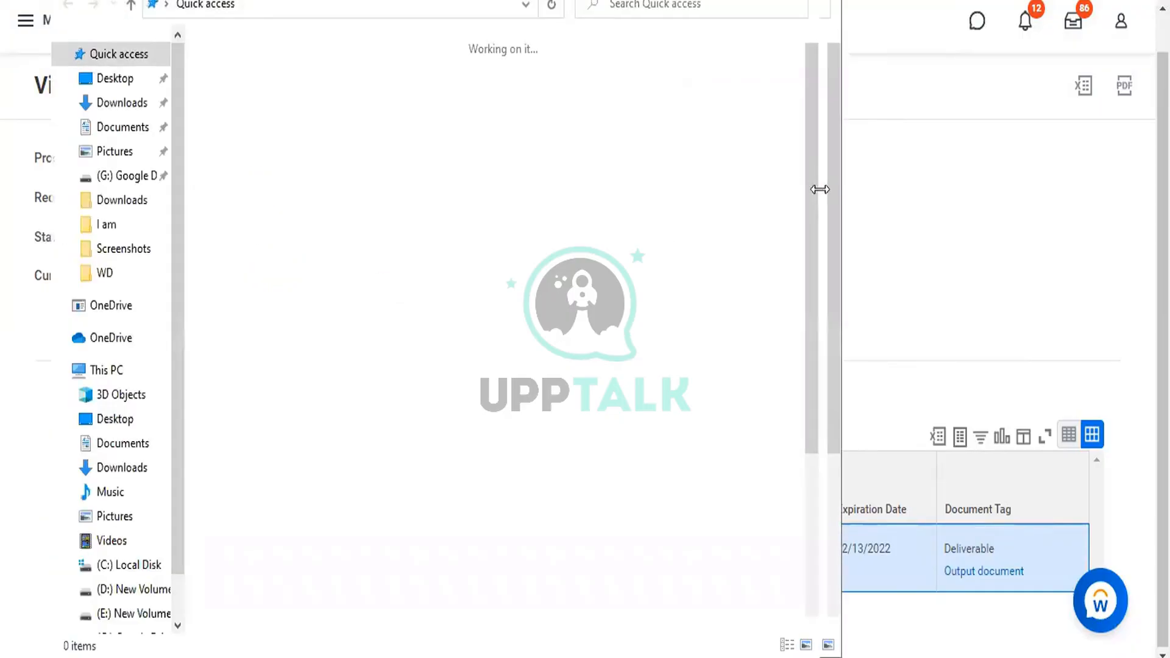
left_click(255, 320)
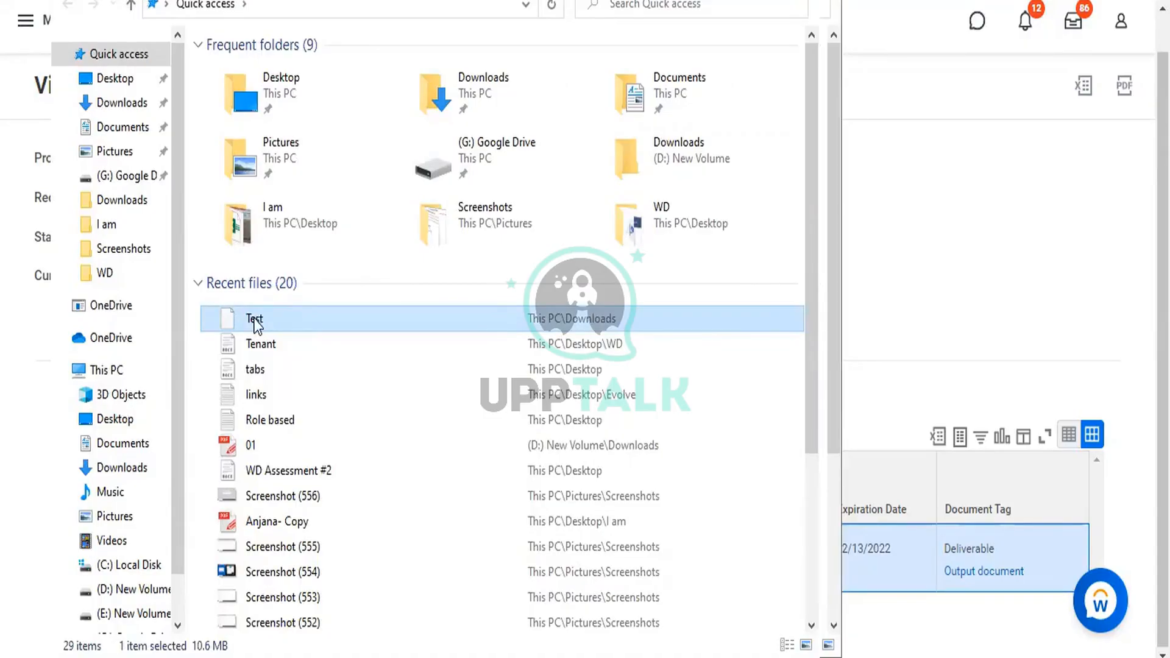
right_click(257, 324)
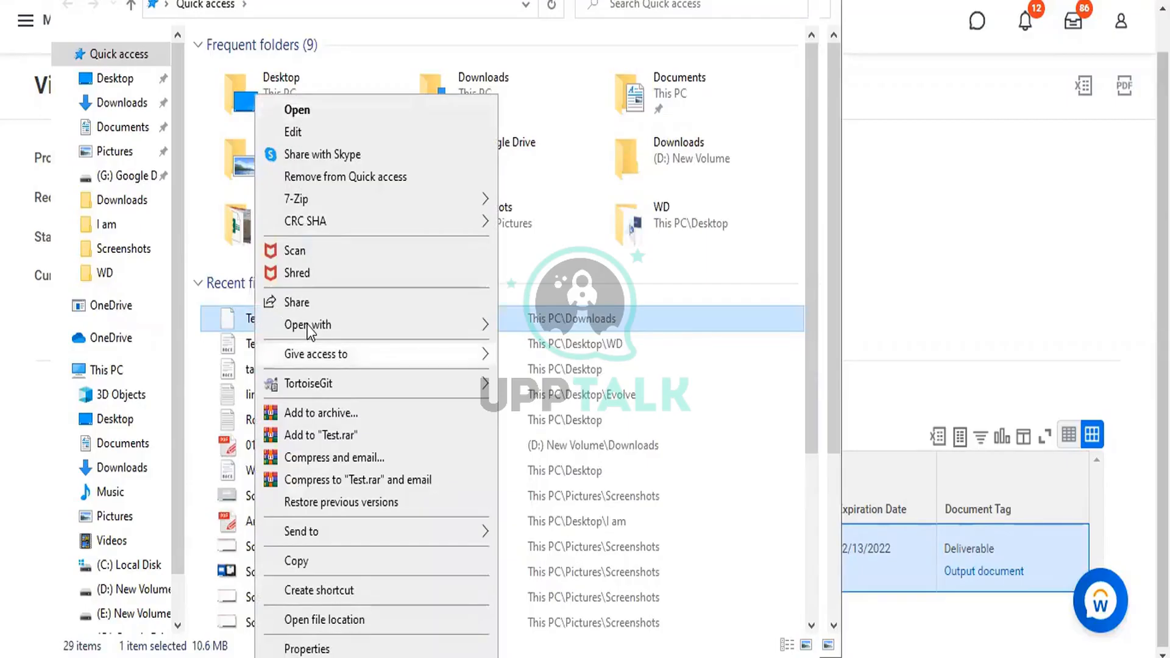
left_click(521, 348)
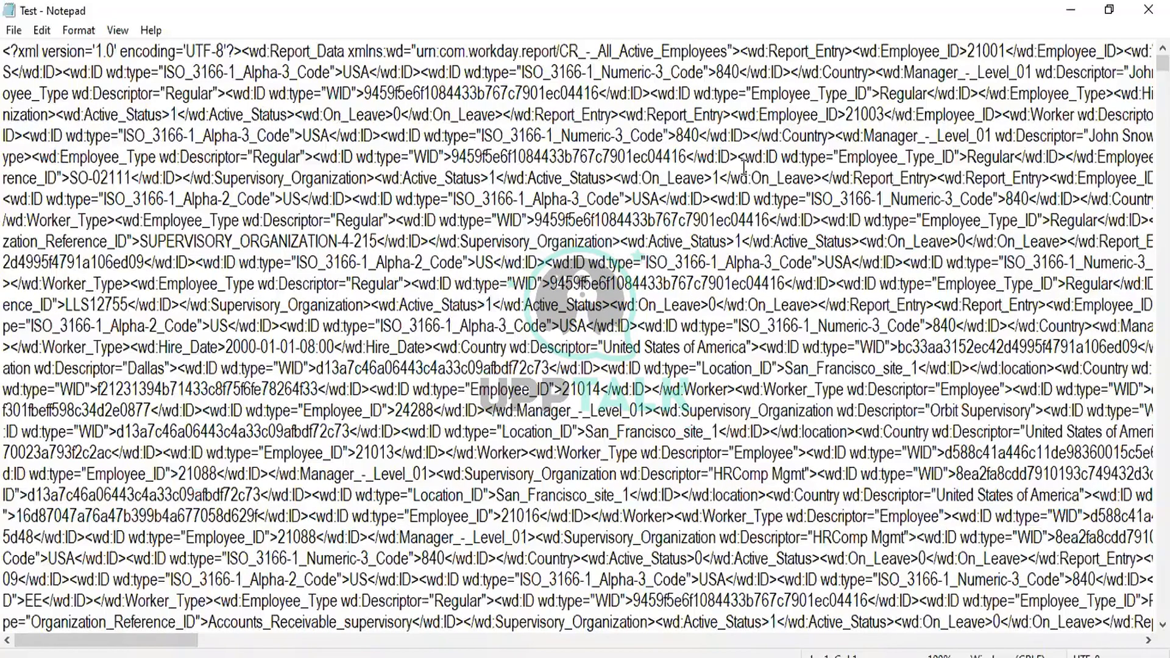
Switch back to Workday and review the integration details of the All active employee - Outbound EIB background process
key("alt+Tab")
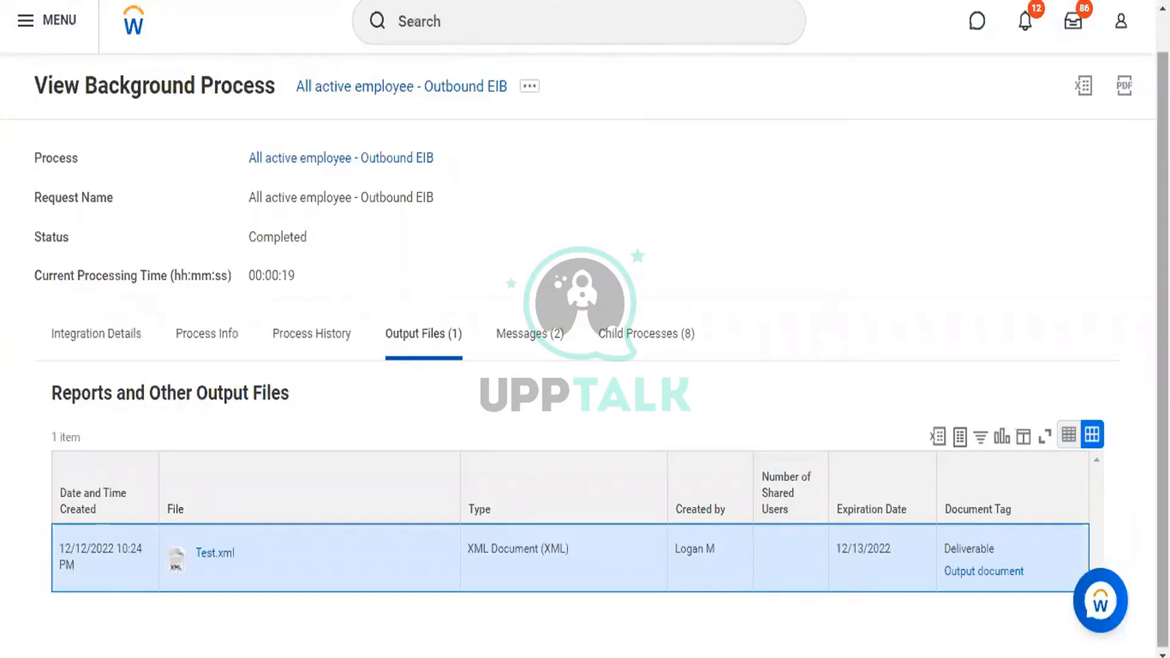
scroll(468, 88, "up", 1)
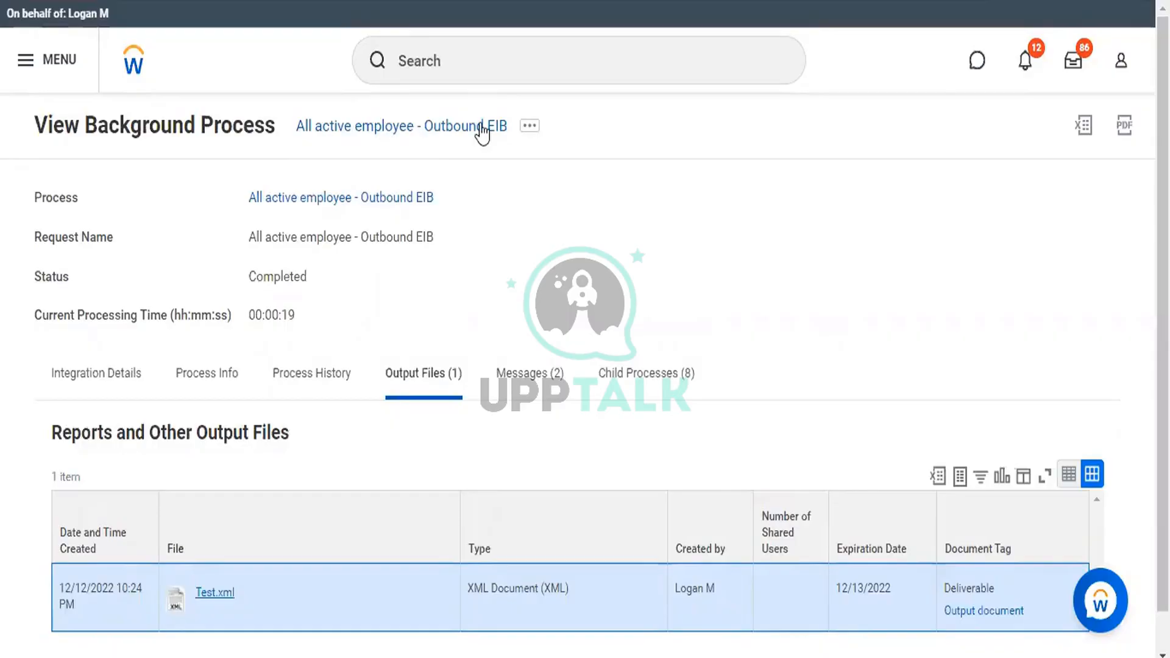
left_click(217, 253)
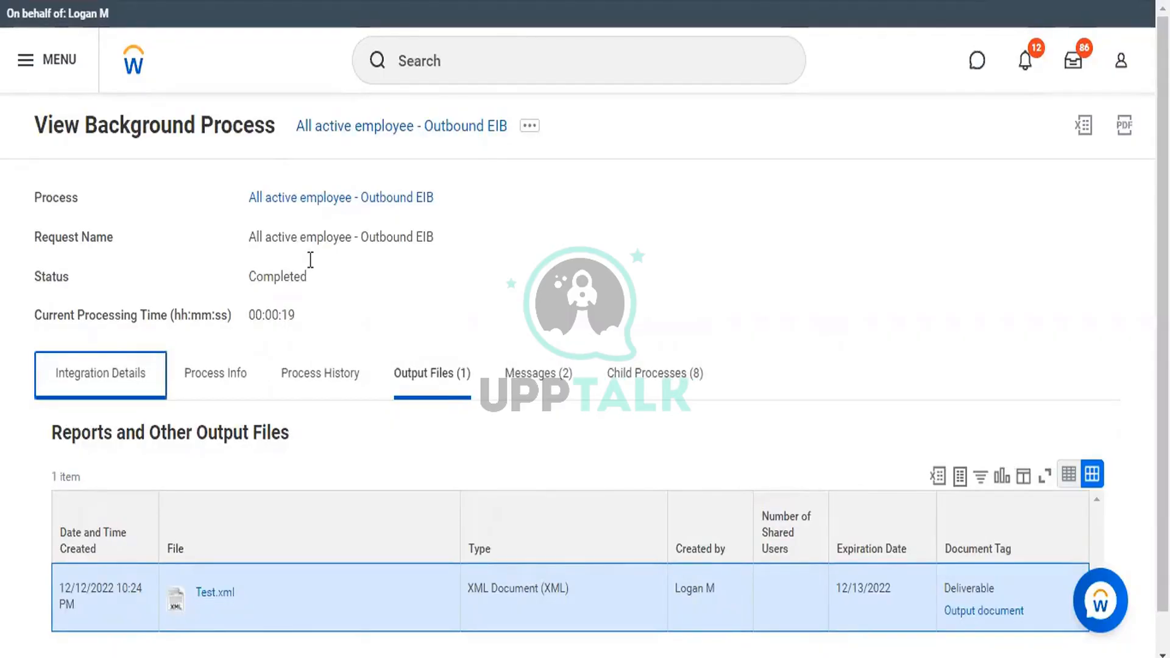
key("Return")
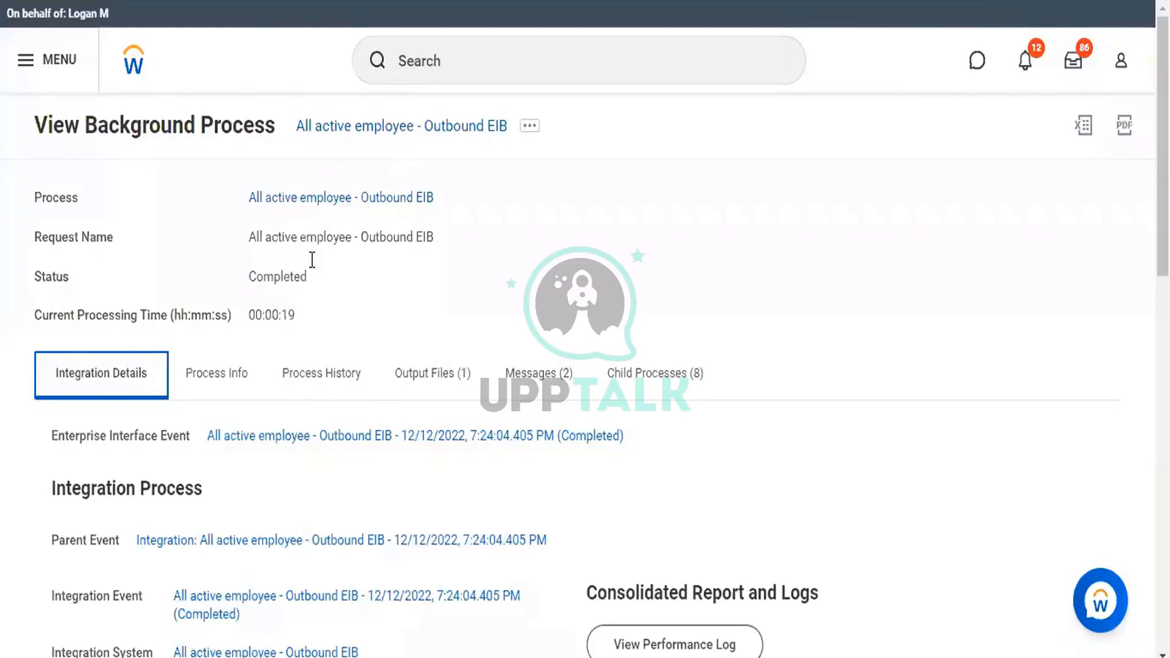
scroll(312, 260, "down", 4)
left_click(248, 23)
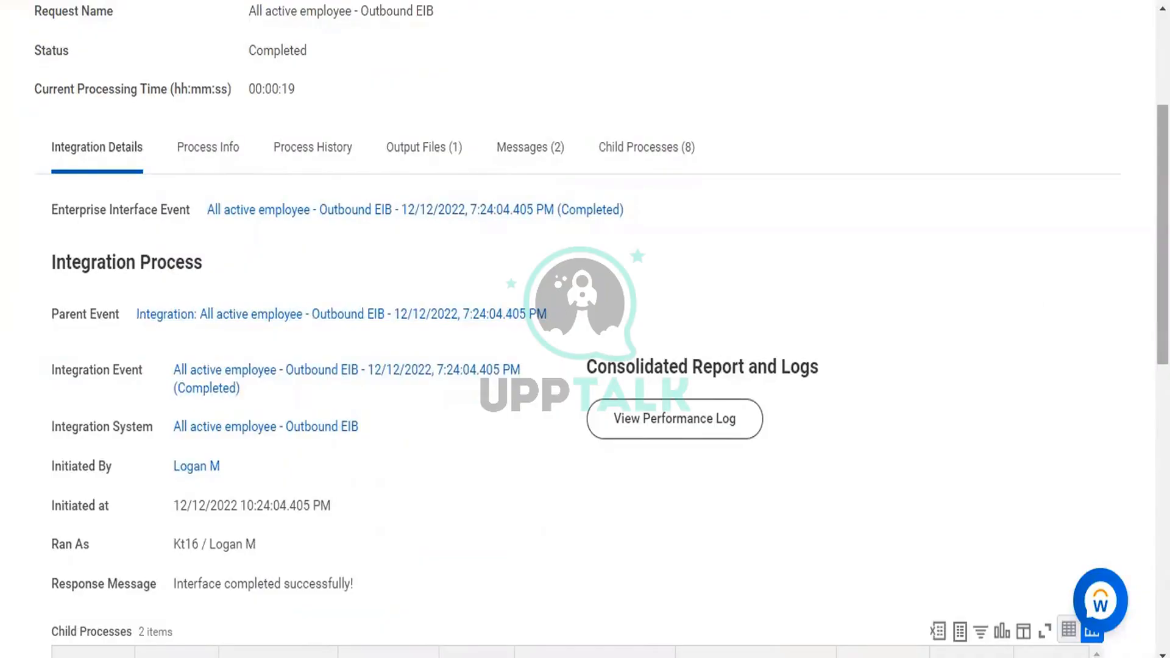
Look through the background process's integration details and open its integration system, All active employee - Outbound EIB
left_click_drag(1163, 234, 1162, 520)
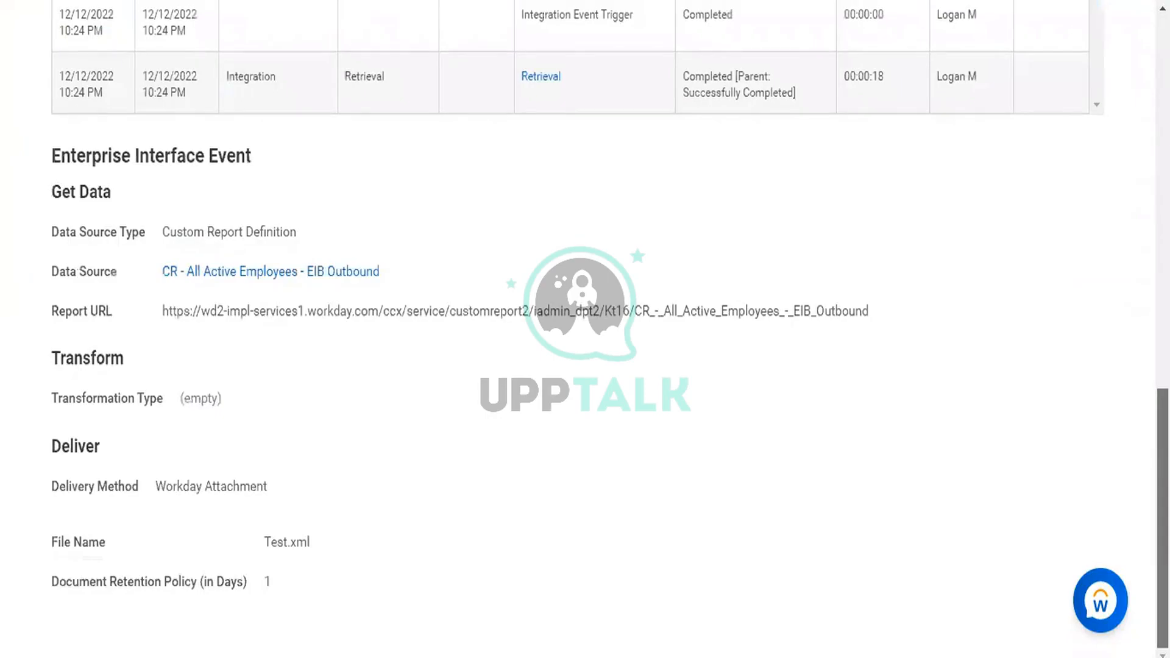
scroll(521, 112, "up", 12)
scroll(521, 112, "down", 1)
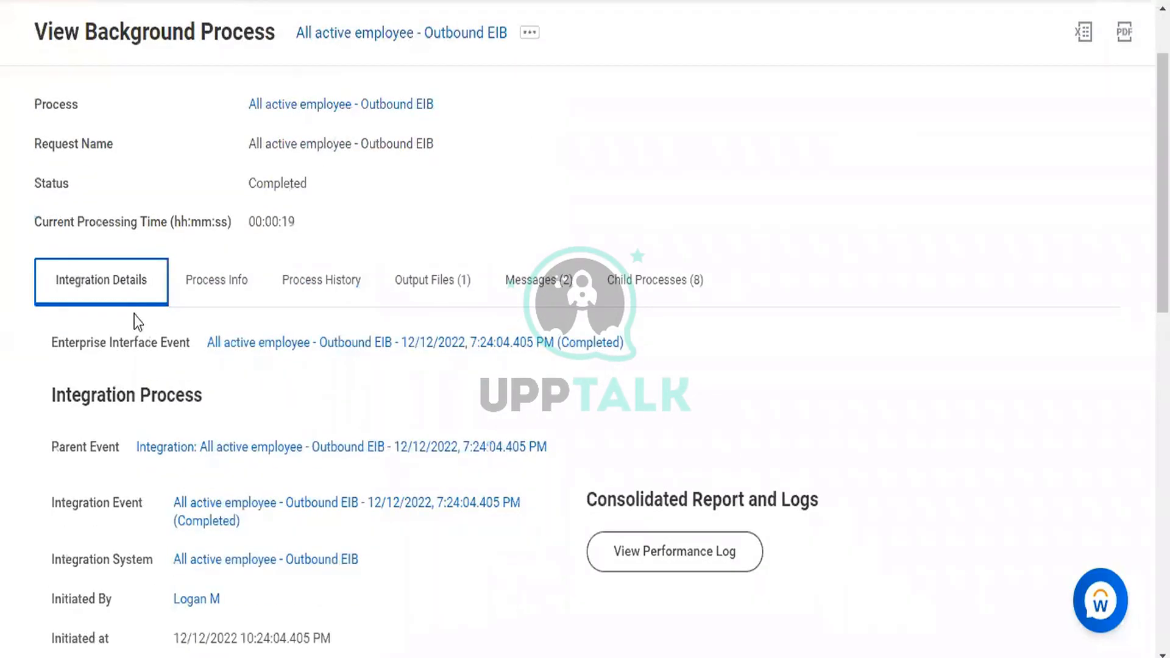
left_click(129, 277)
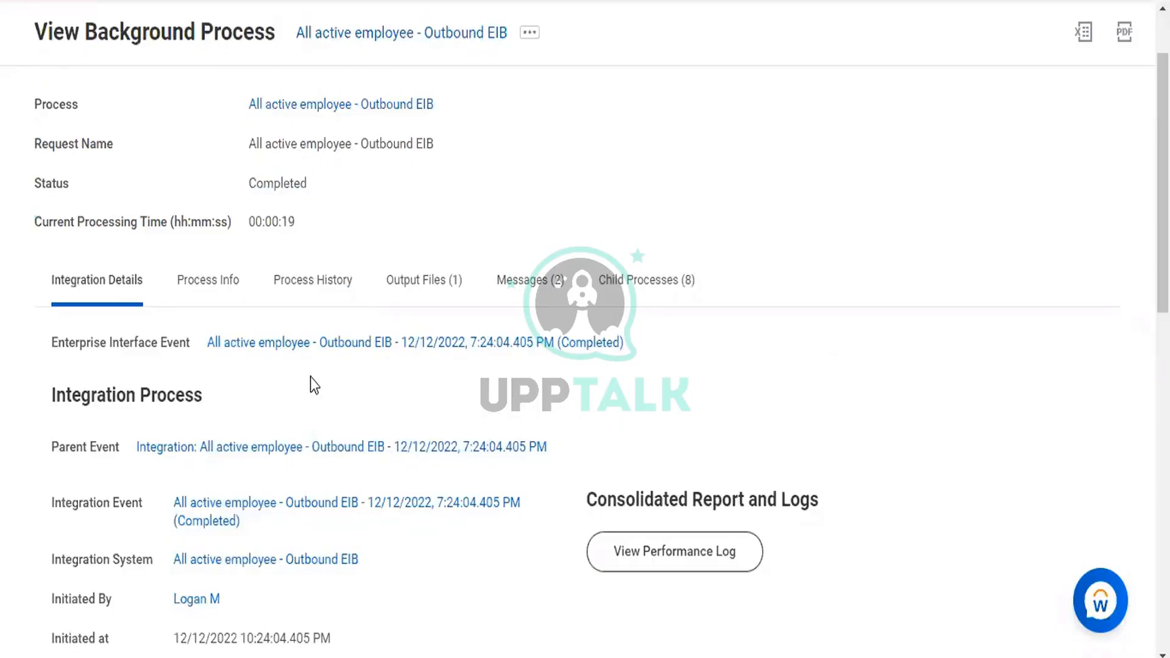
left_click_drag(1163, 283, 1163, 423)
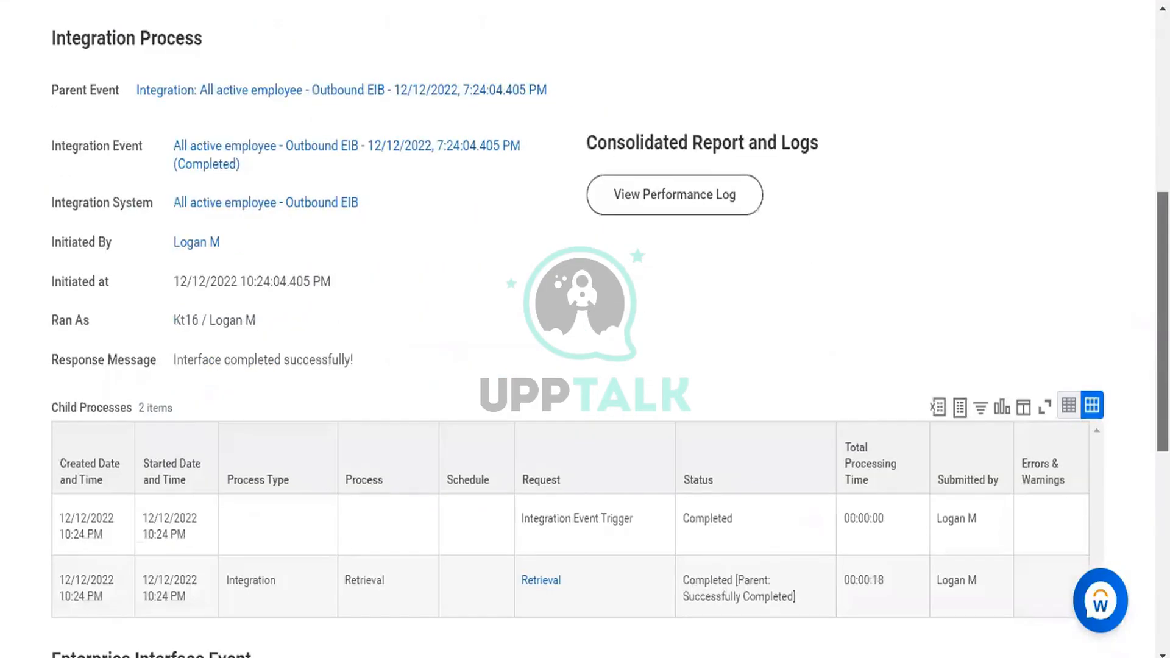
mouse_move(1162, 422)
left_mouse_down()
mouse_move(1163, 460)
mouse_move(1163, 439)
left_mouse_up()
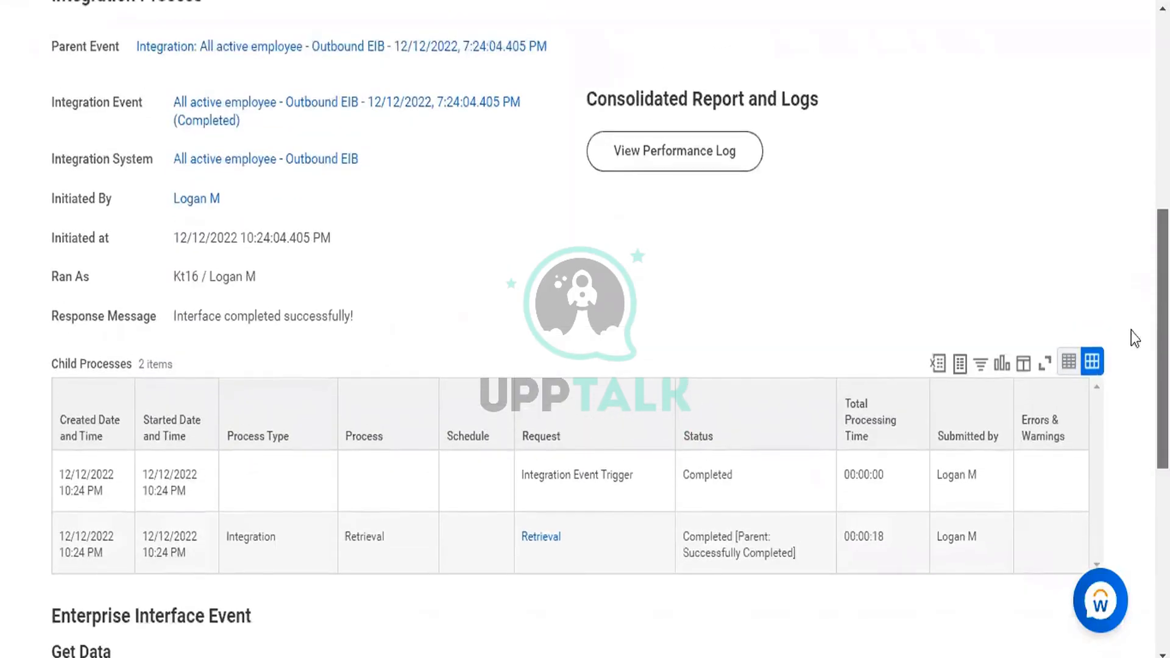
left_click_drag(1132, 331, 1130, 329)
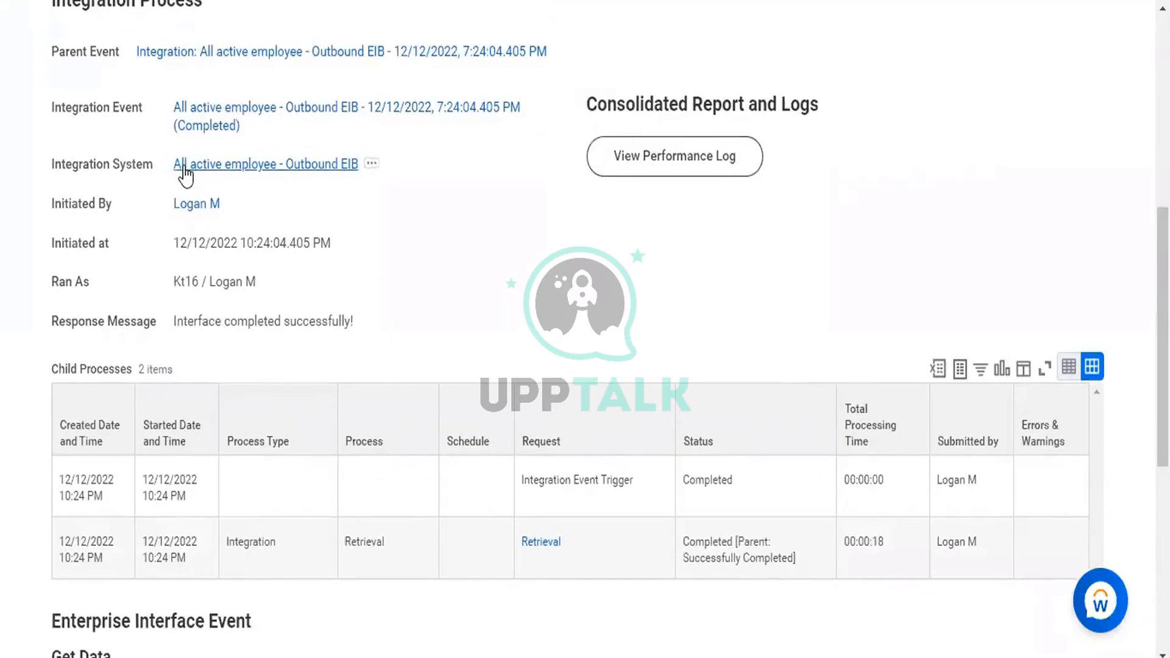
left_click(330, 168)
left_click(329, 166)
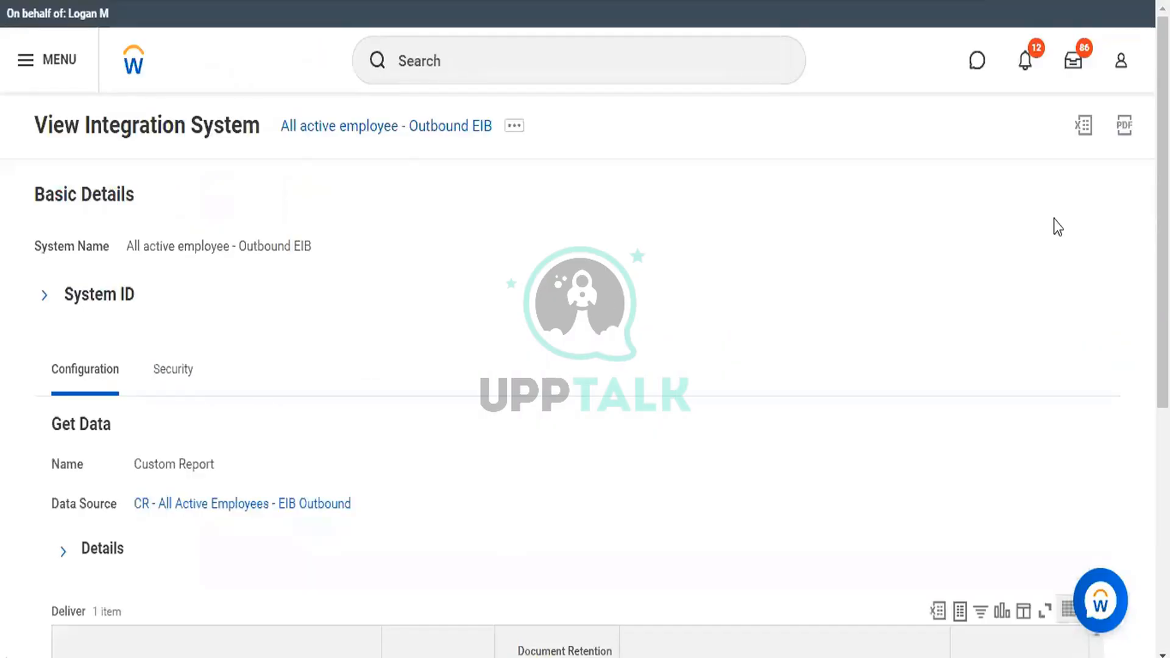
Open the All active employee - Outbound EIB enterprise interface for editing
scroll(585, 329, "down", 1)
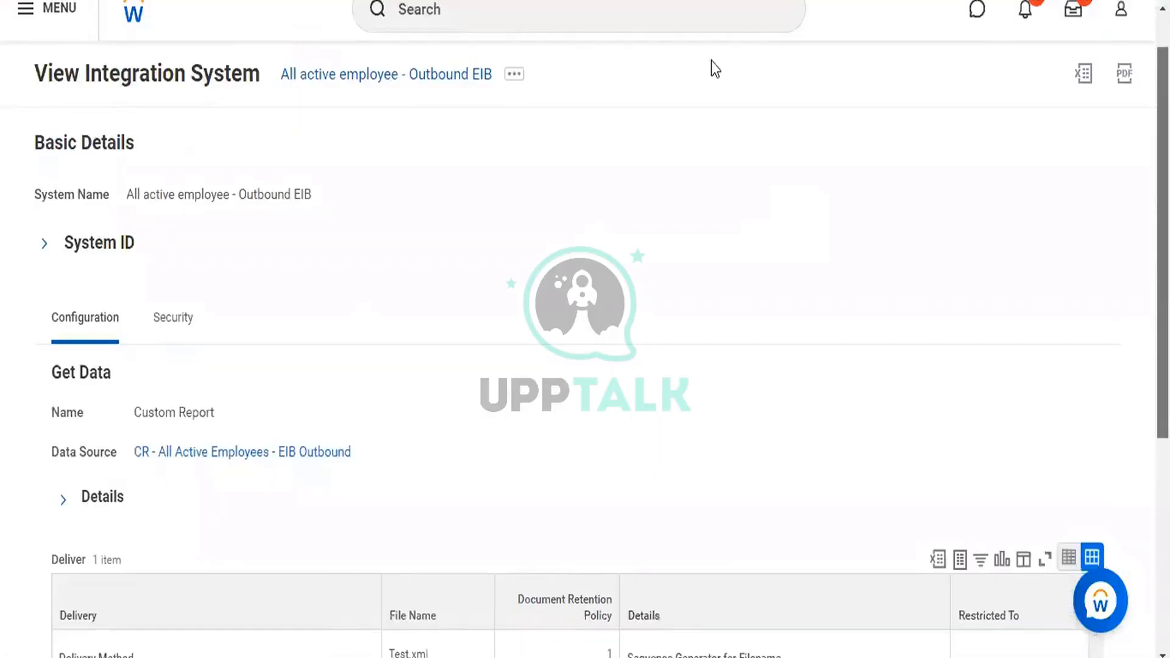
left_click(515, 75)
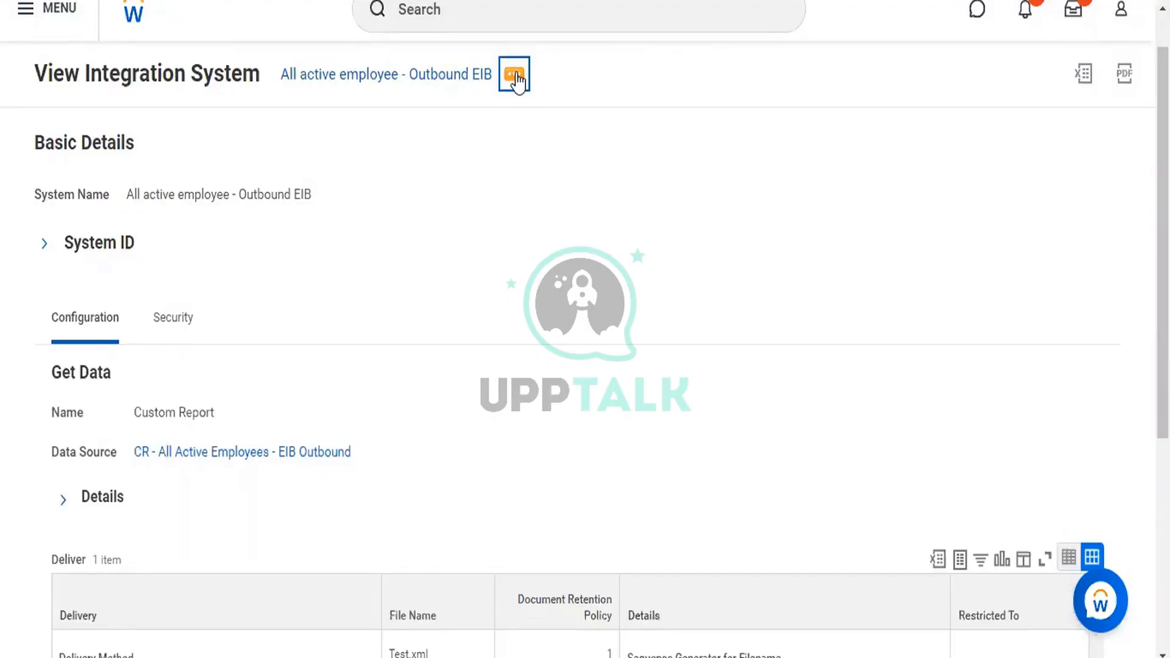
left_click(516, 75)
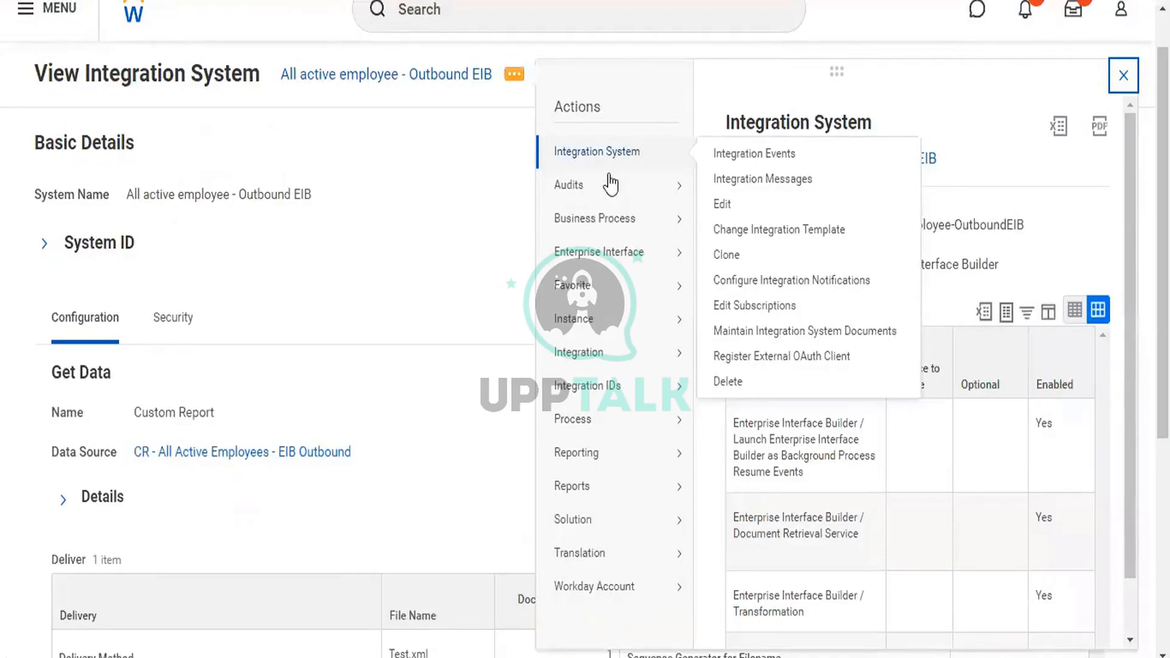
mouse_move(610, 184)
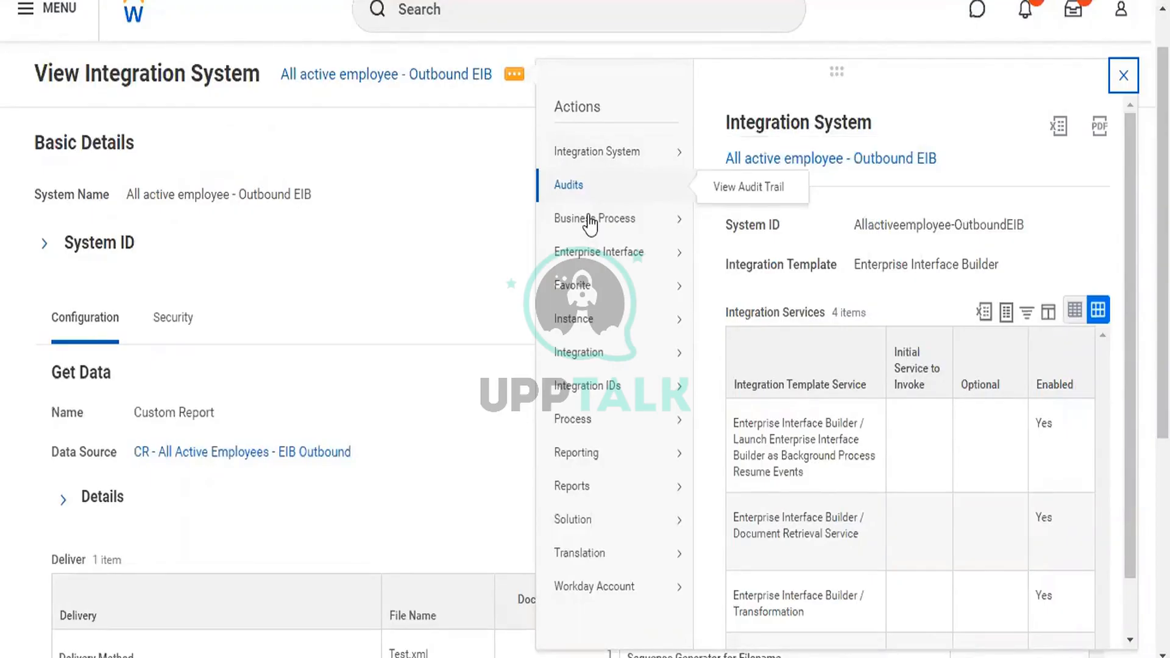
mouse_move(609, 252)
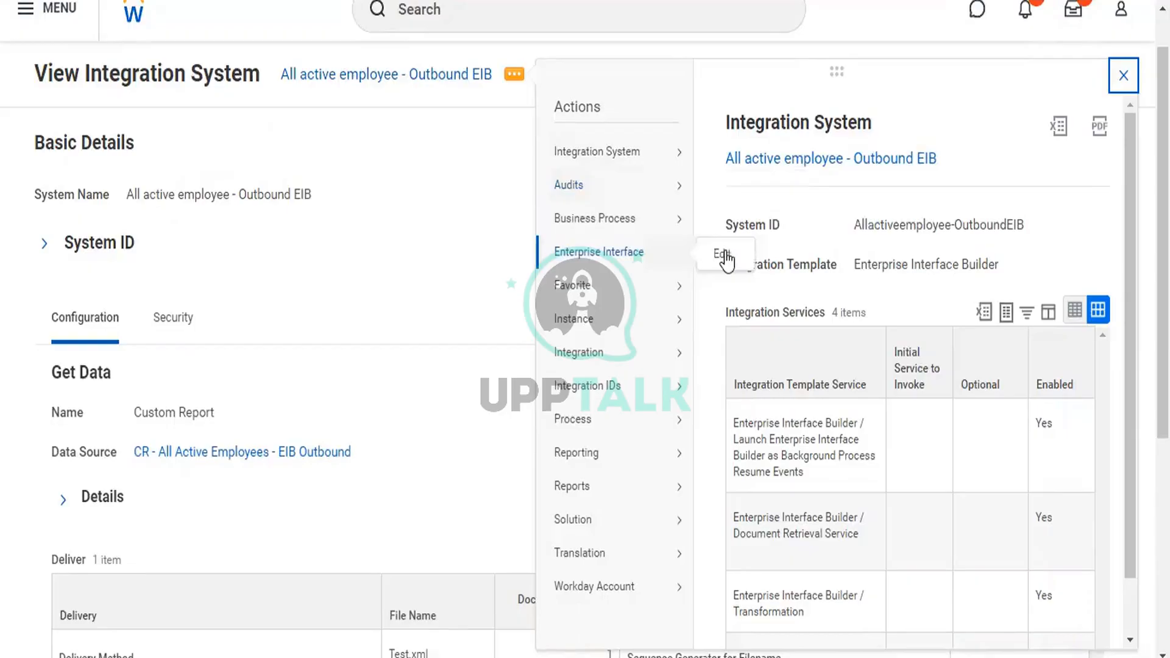
left_click(724, 256)
left_click(723, 254)
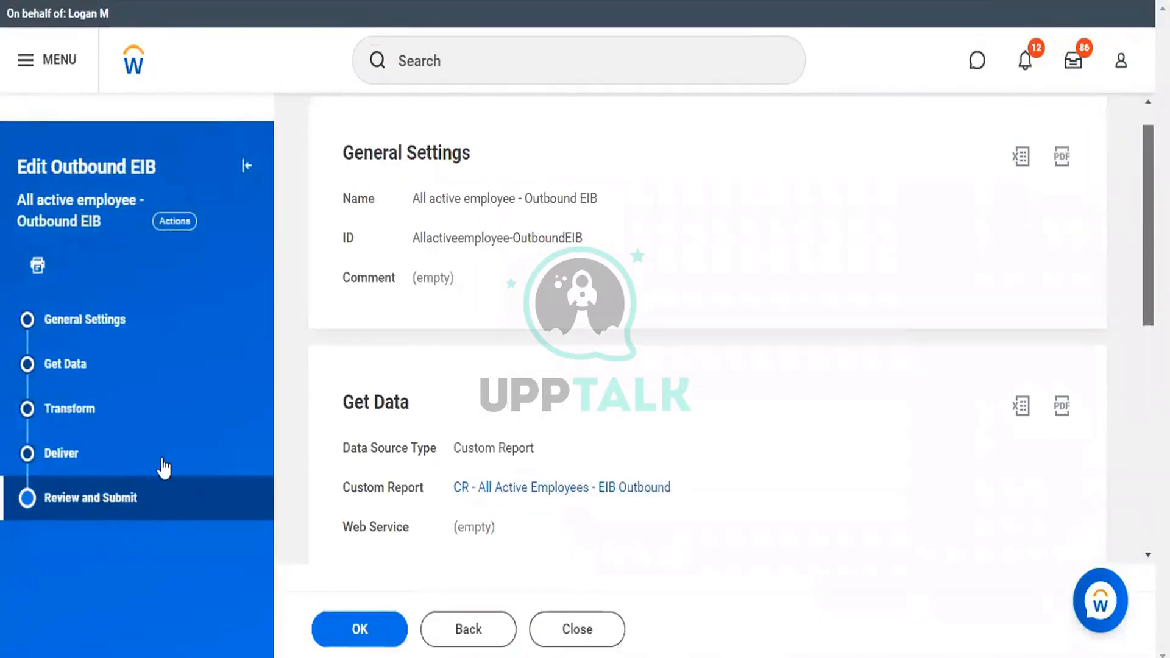
Set the Alternate Output Format to CSV in the Get Data details of the outbound EIB
left_click(163, 468)
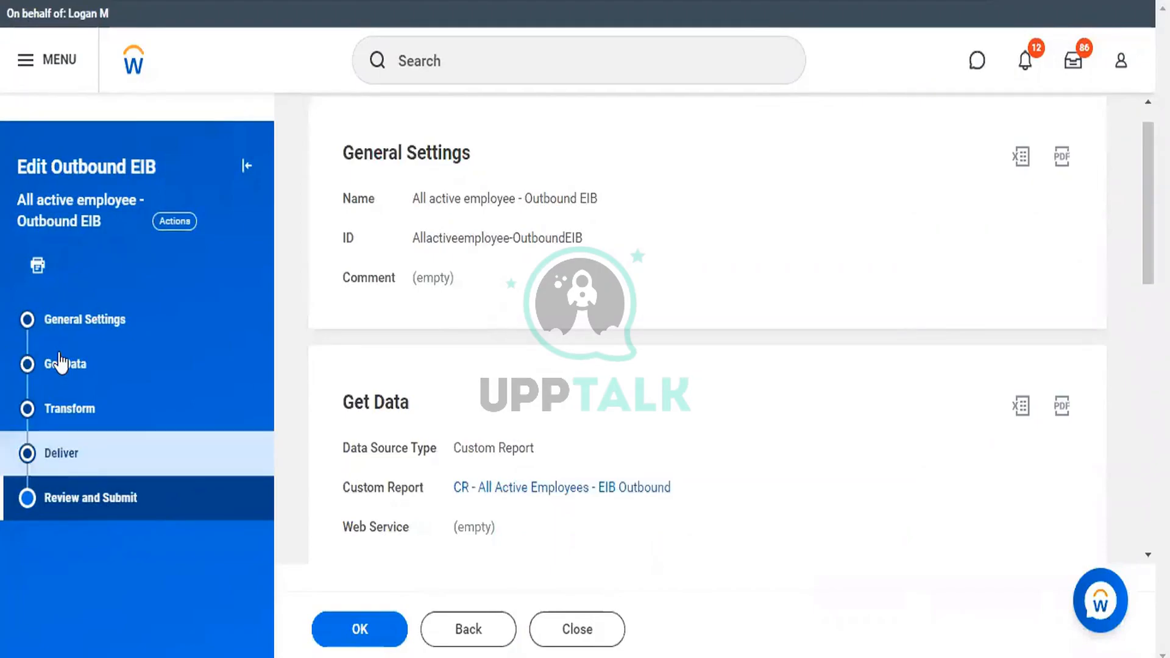
left_click(61, 364)
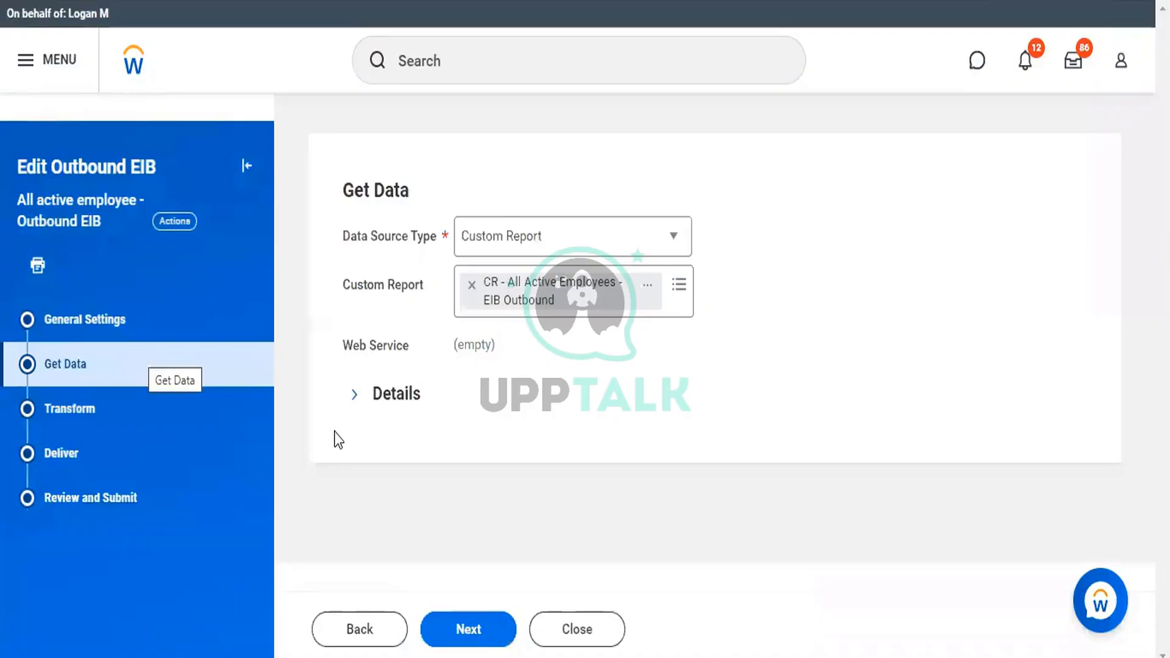
left_click(355, 402)
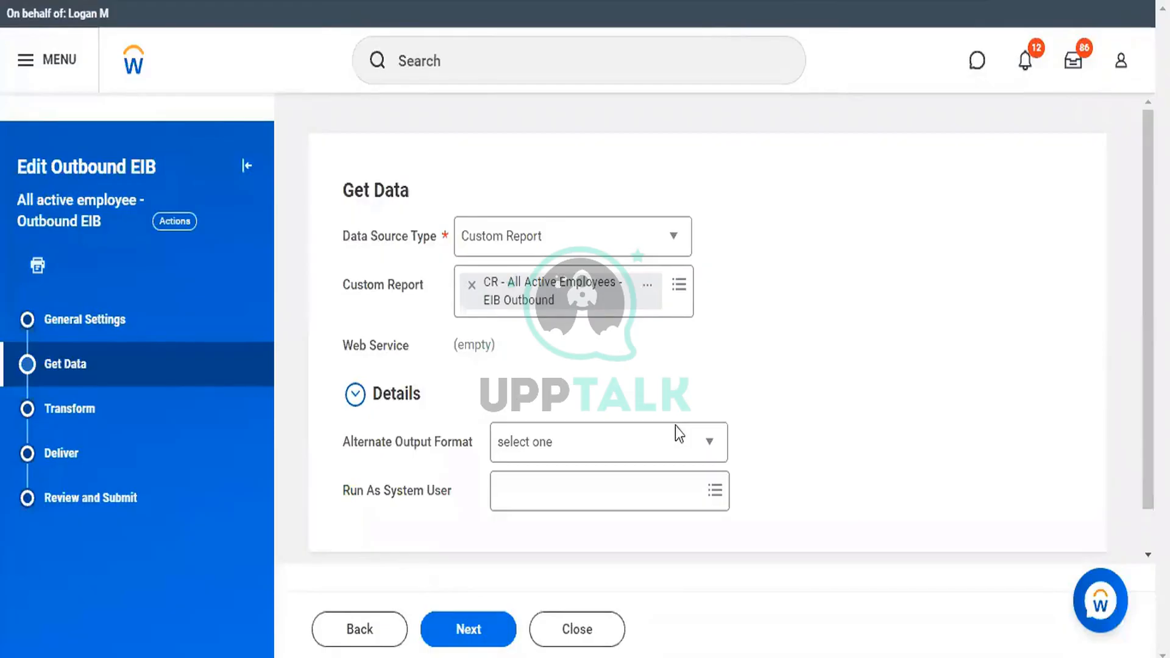
left_click(707, 451)
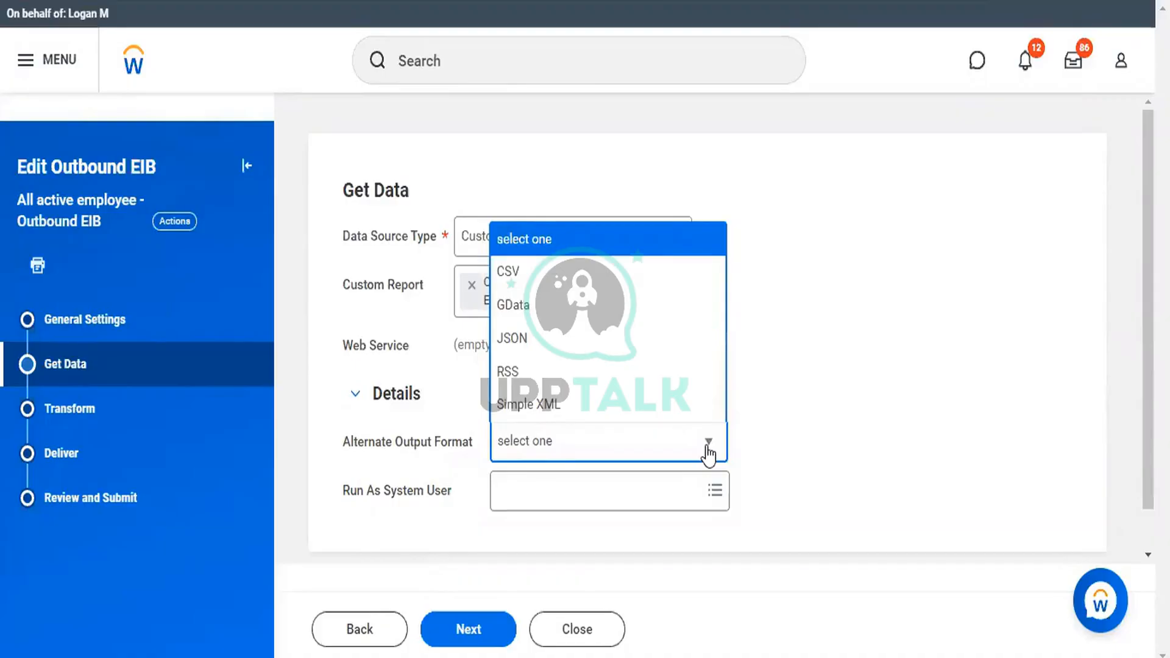
left_click(521, 279)
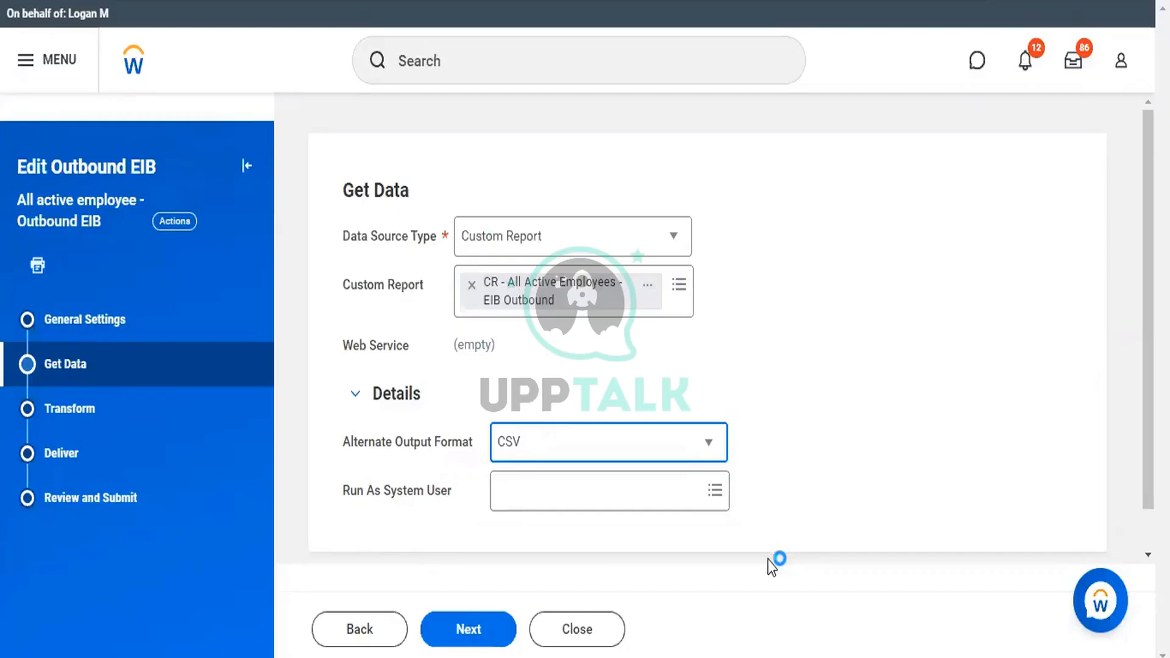
Change the delivery file name to Test.csv and continue to the review stage
left_click(42, 455)
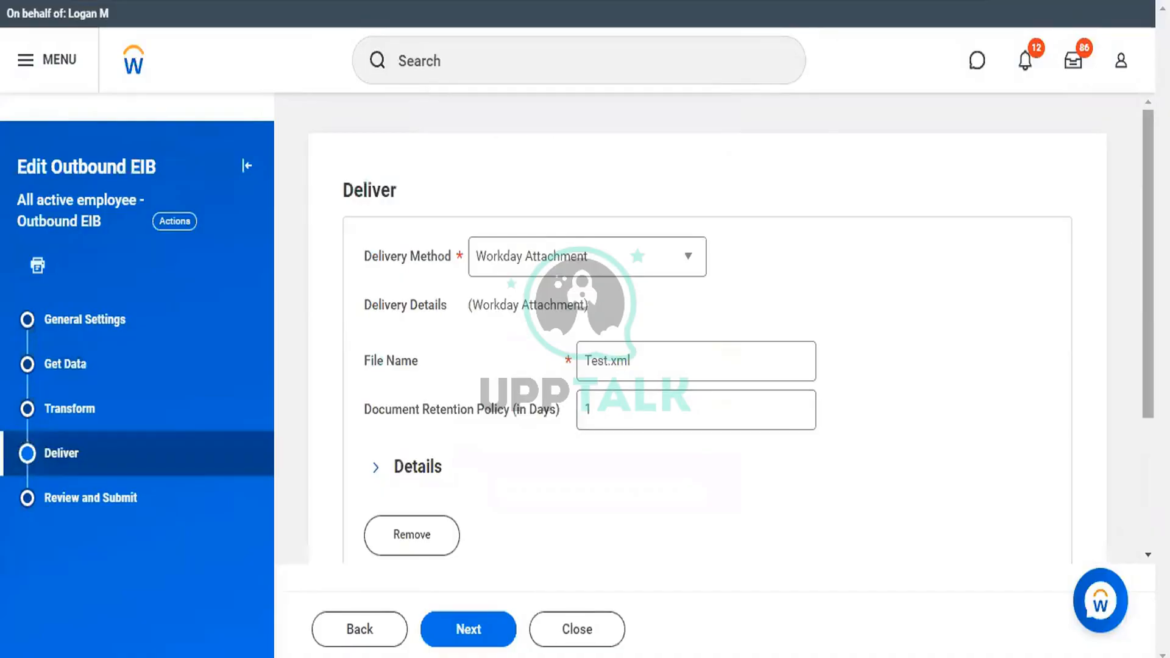
scroll(709, 319, "down", 1)
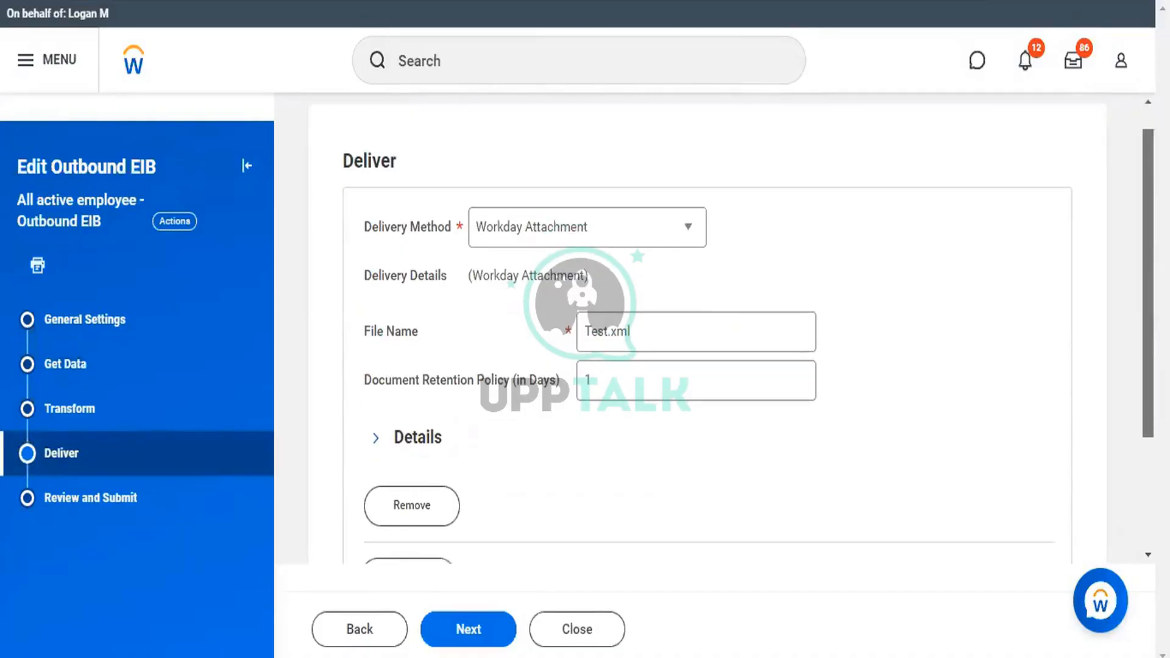
left_click(707, 325)
key("BackSpace")
key("BackSpace")
key("BackSpace")
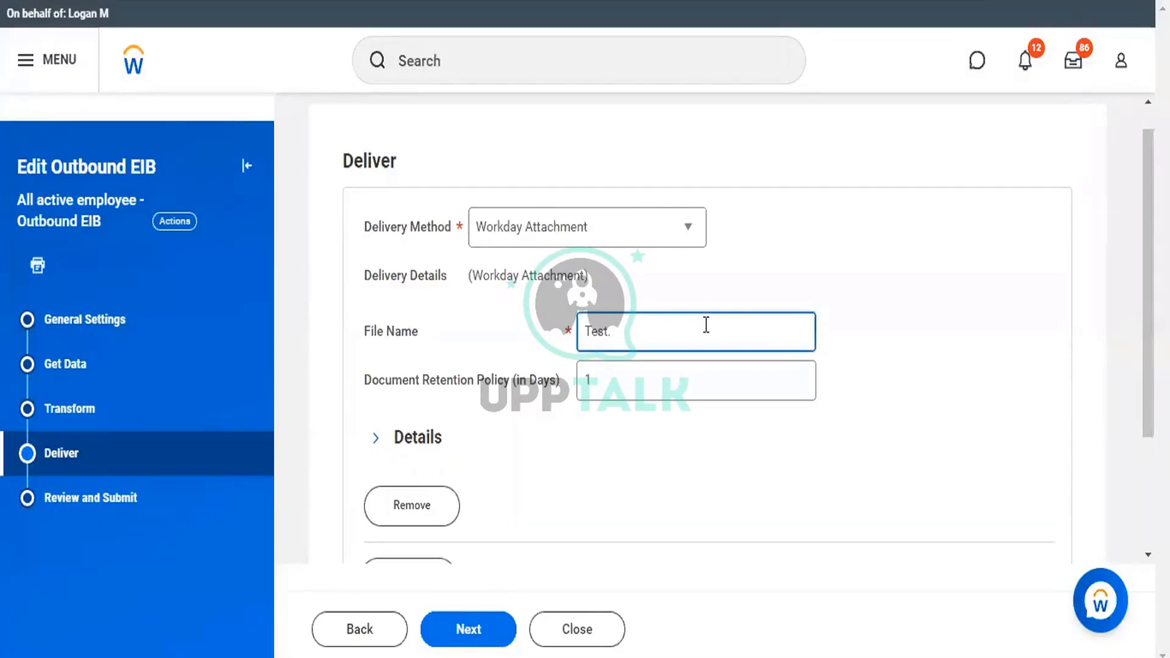
type("csv")
left_click(481, 632)
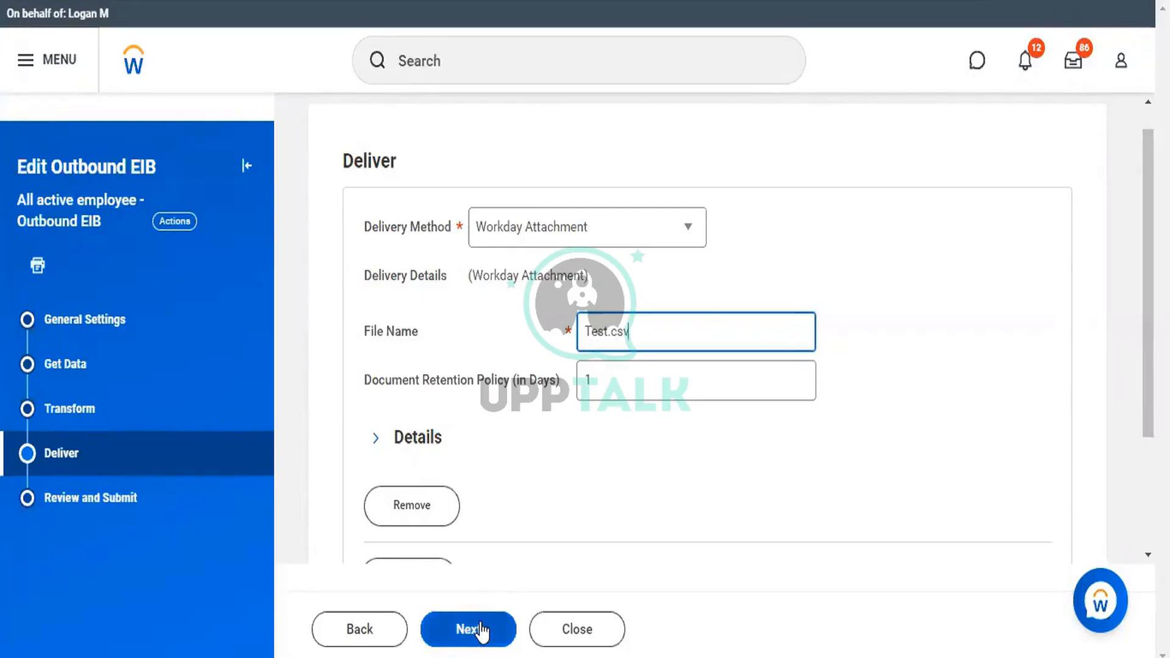
left_click(481, 631)
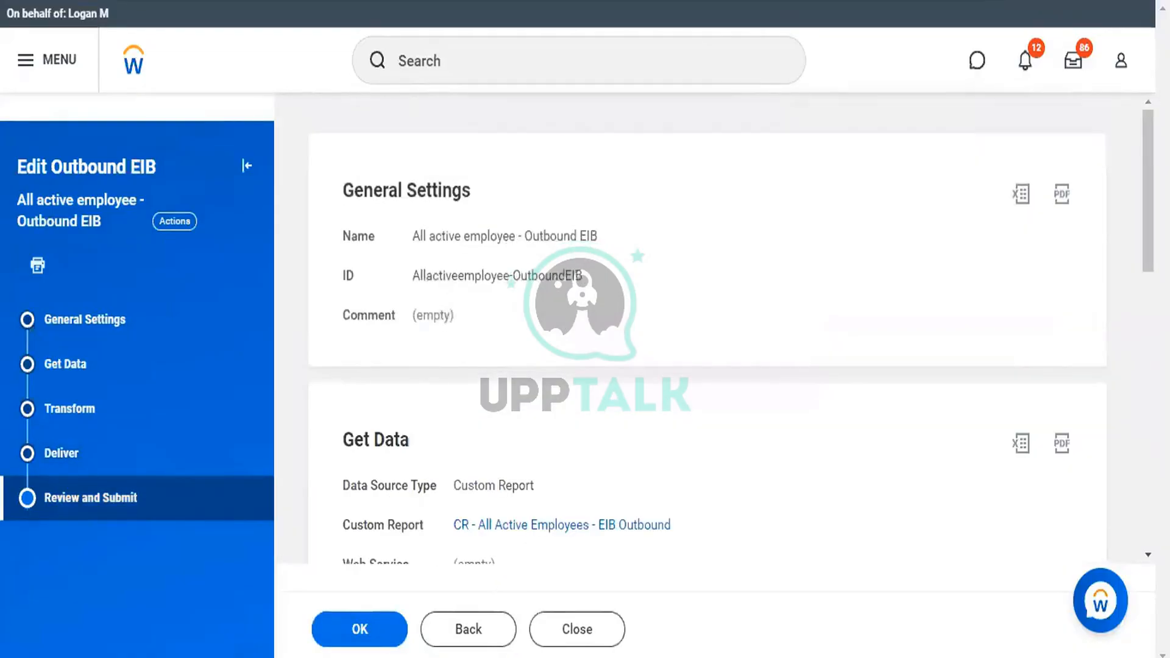
Review the edited EIB's general settings and data source, and submit the changes
scroll(707, 335, "down", 2)
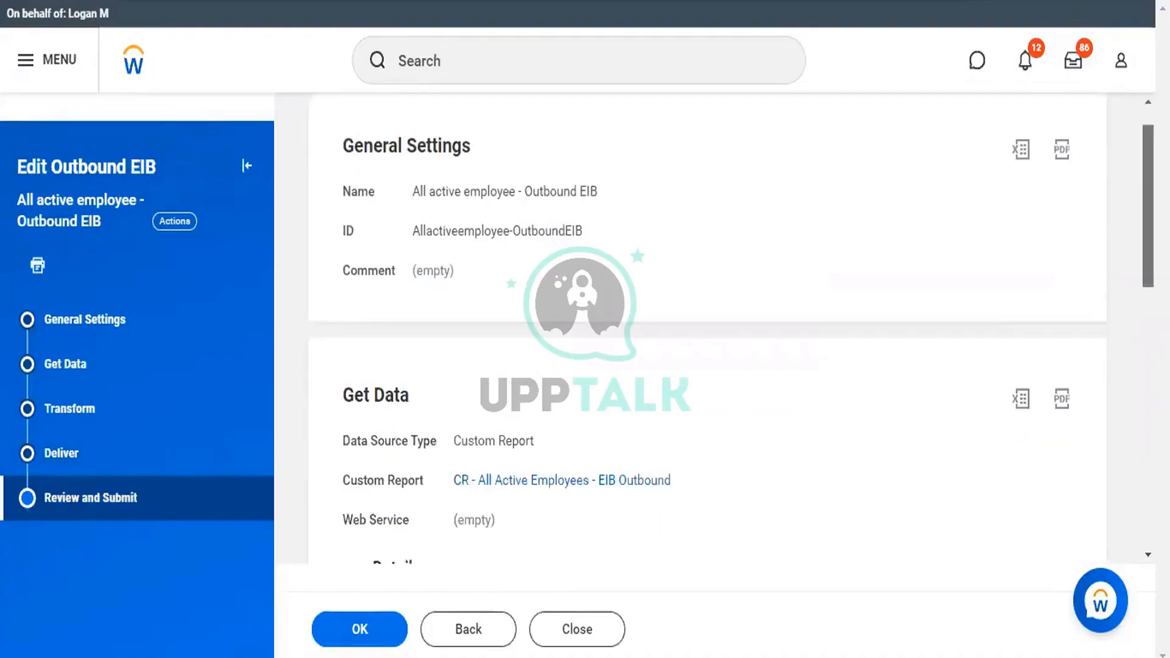
scroll(707, 335, "down", 1)
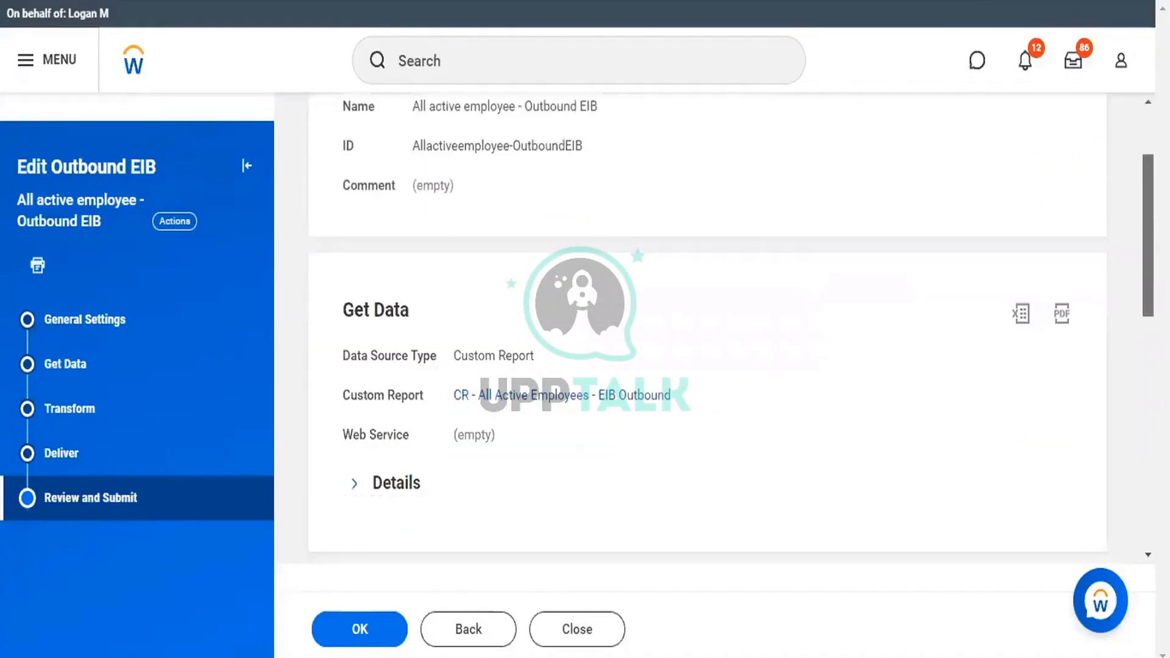
left_click(362, 634)
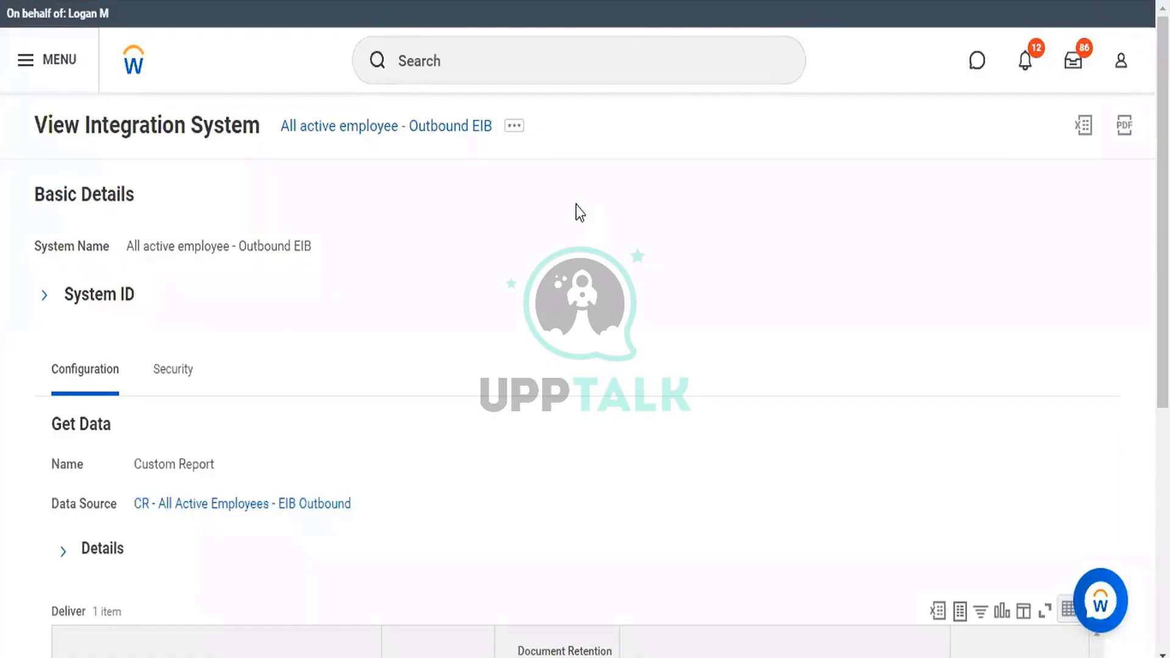
Launch the All active employee - Outbound EIB integration with run frequency Run Now and the system default file name and retention policy
left_click(514, 128)
left_click(513, 126)
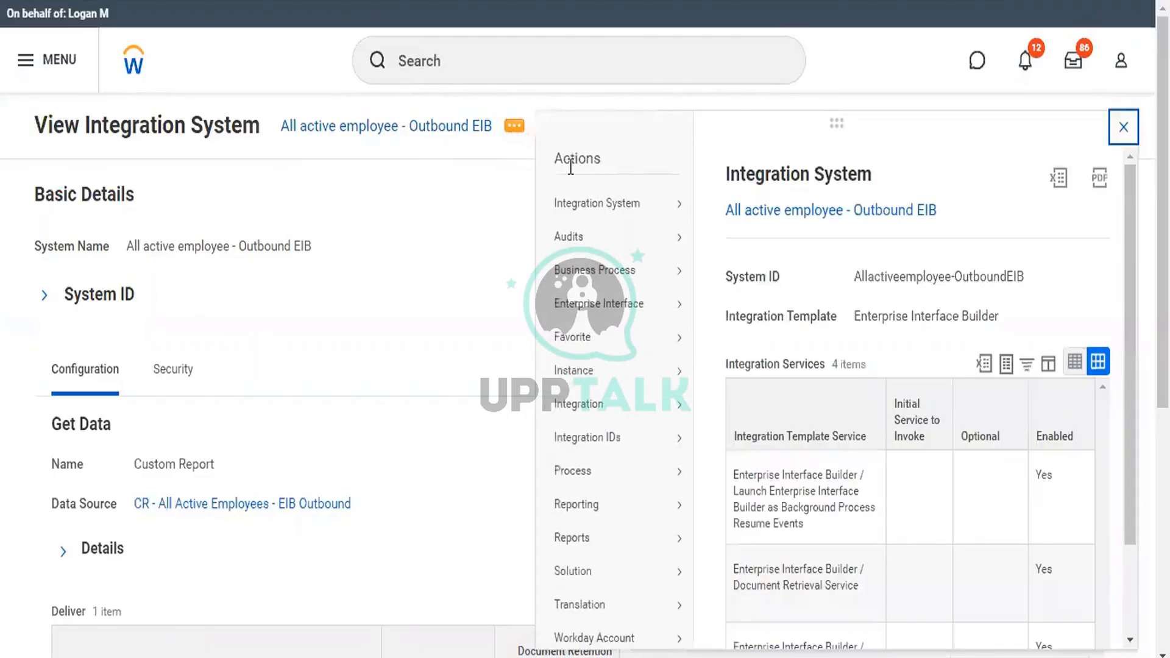
mouse_move(603, 215)
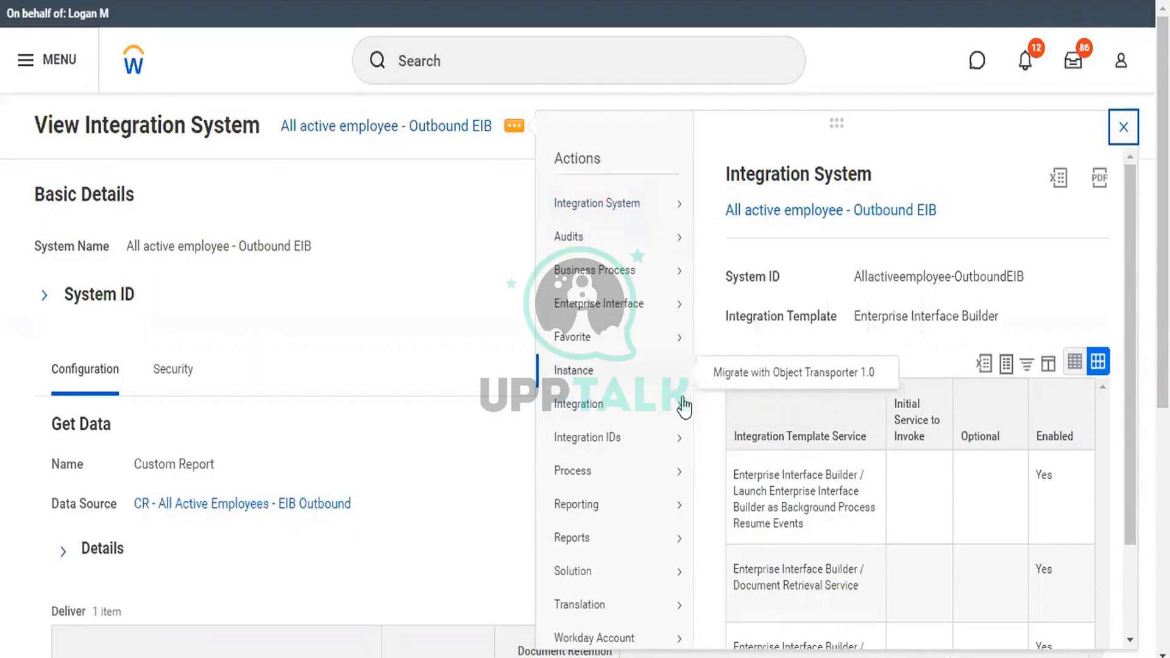
mouse_move(683, 407)
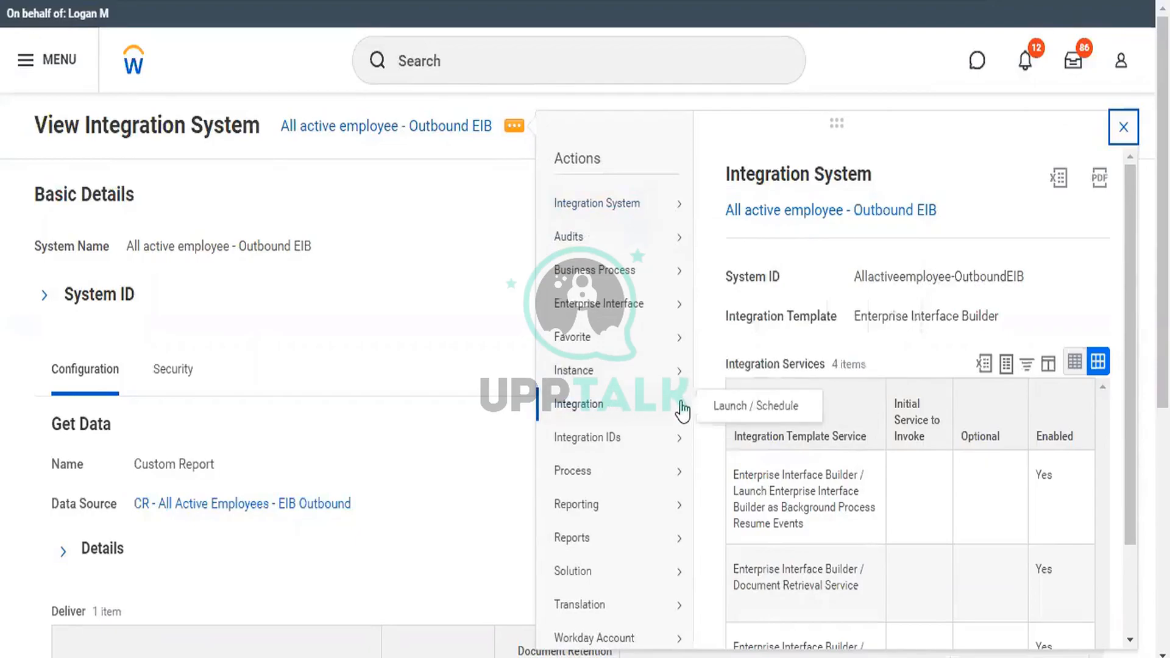
left_click(731, 406)
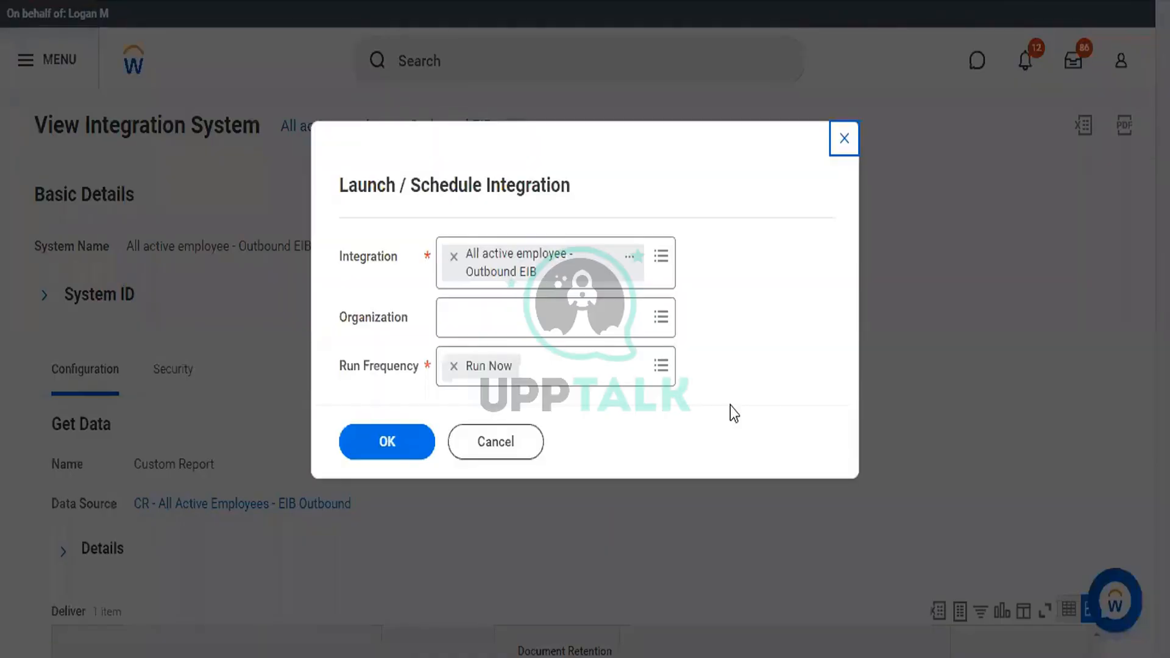
left_click(396, 424)
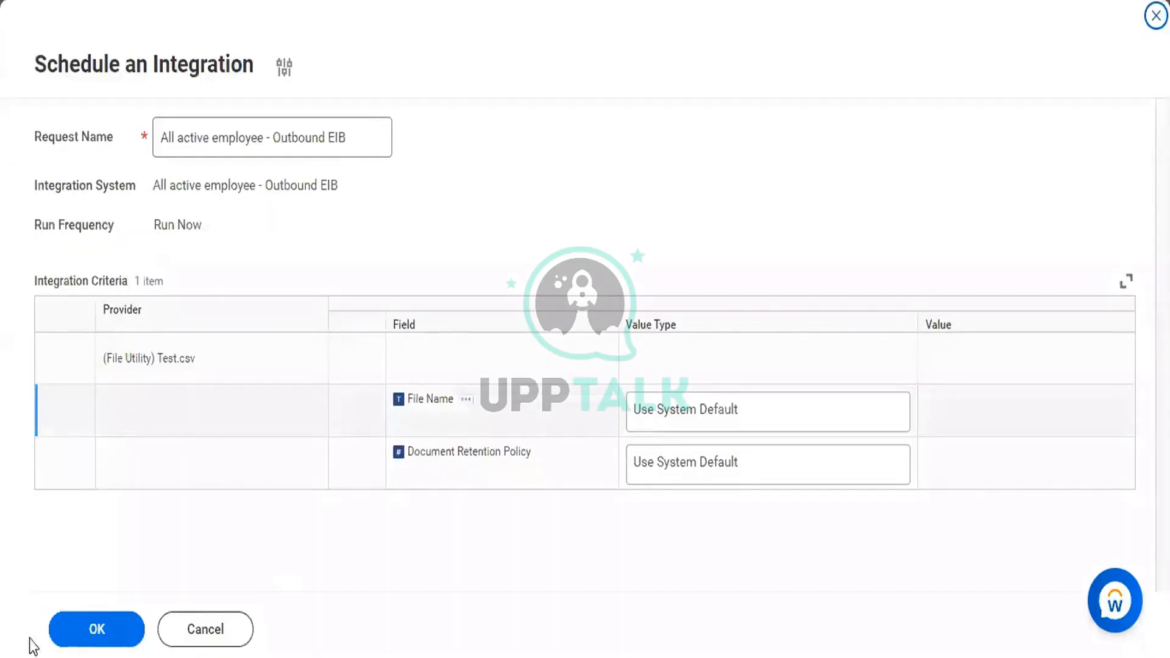
left_click(93, 639)
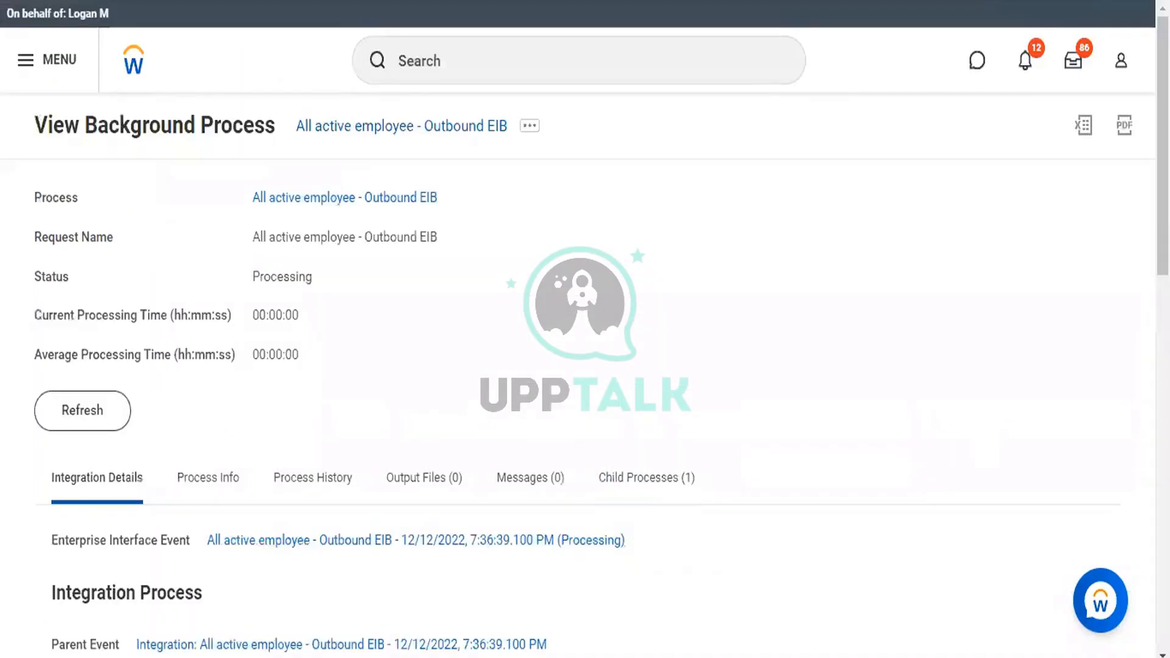
Review the integration details of the All active employee - Outbound EIB background process and refresh its status until the run finishes
scroll(585, 329, "down", 2)
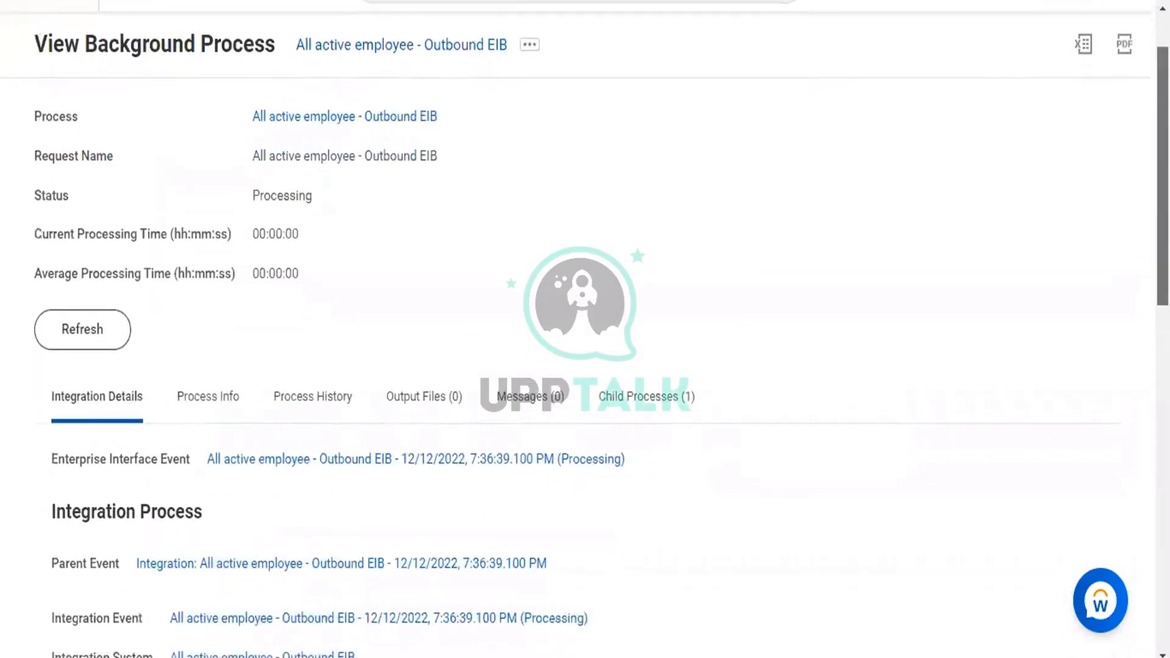
scroll(585, 329, "down", 1)
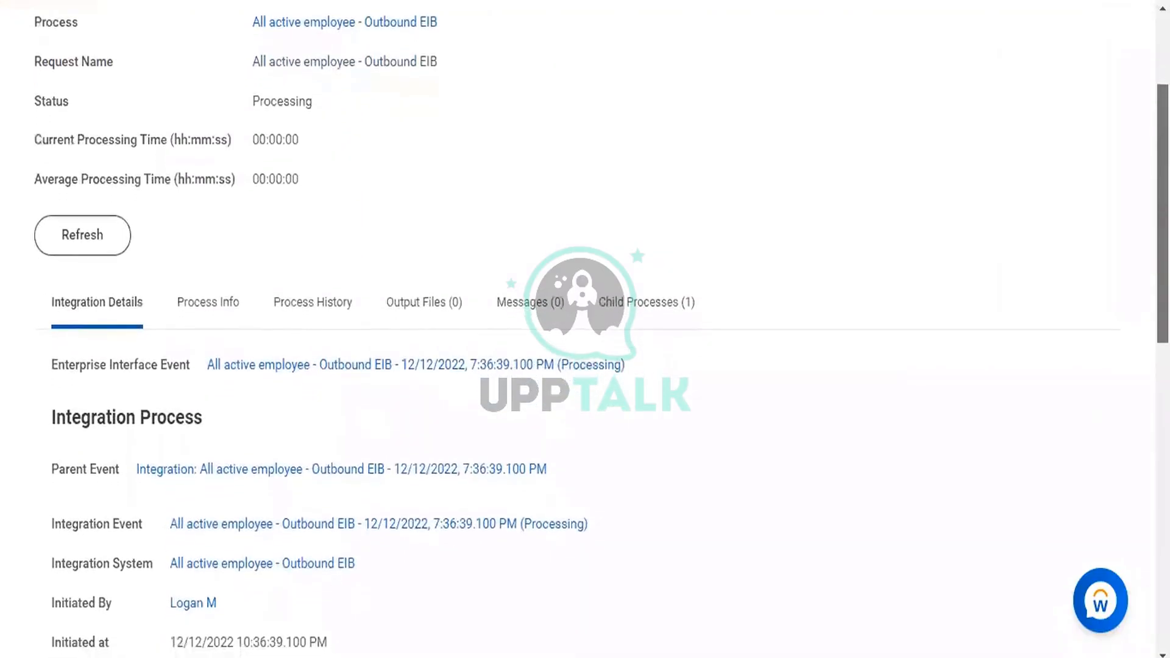
scroll(585, 329, "down", 1)
scroll(585, 329, "down", 2)
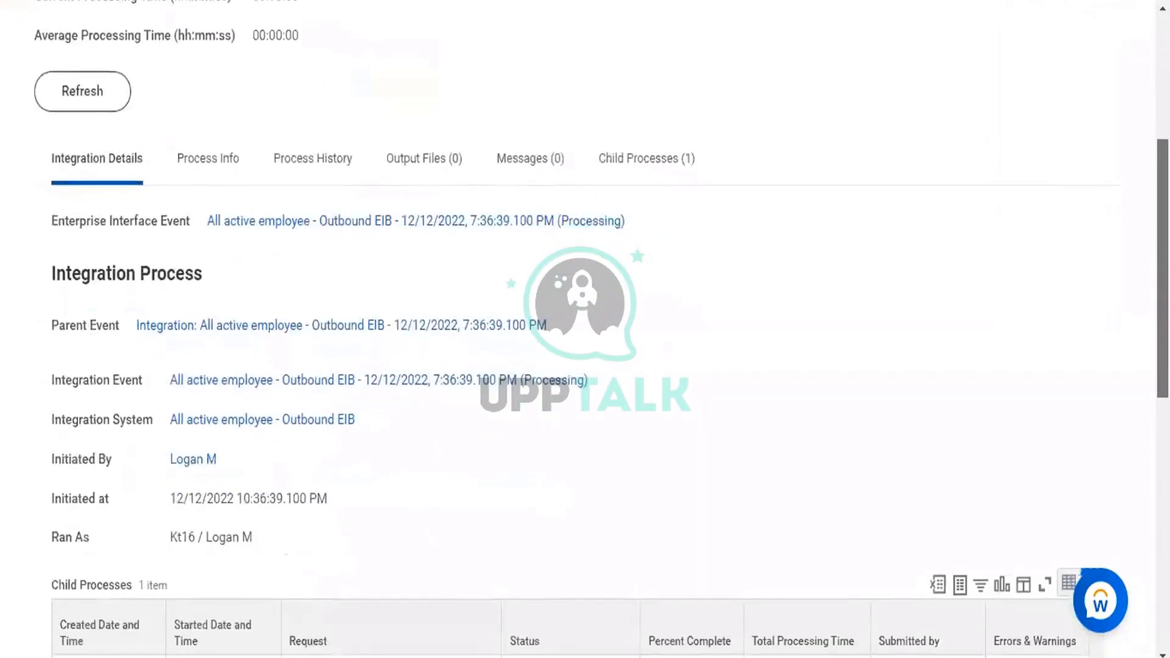
scroll(585, 329, "down", 1)
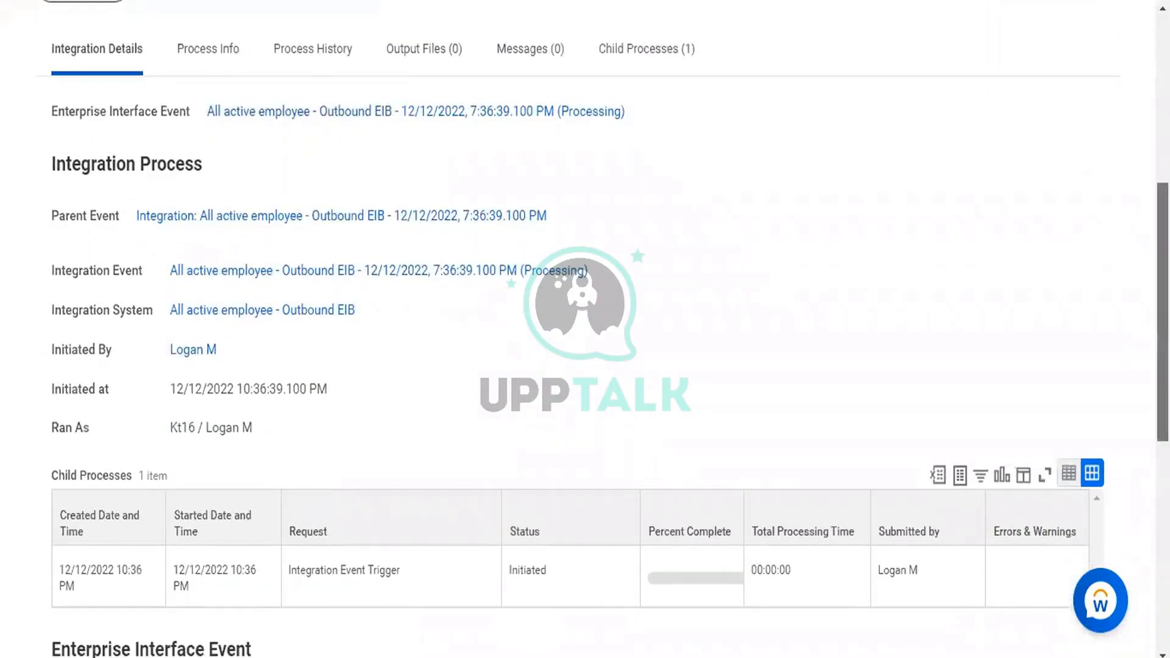
scroll(585, 330, "down", 1)
scroll(585, 329, "up", 5)
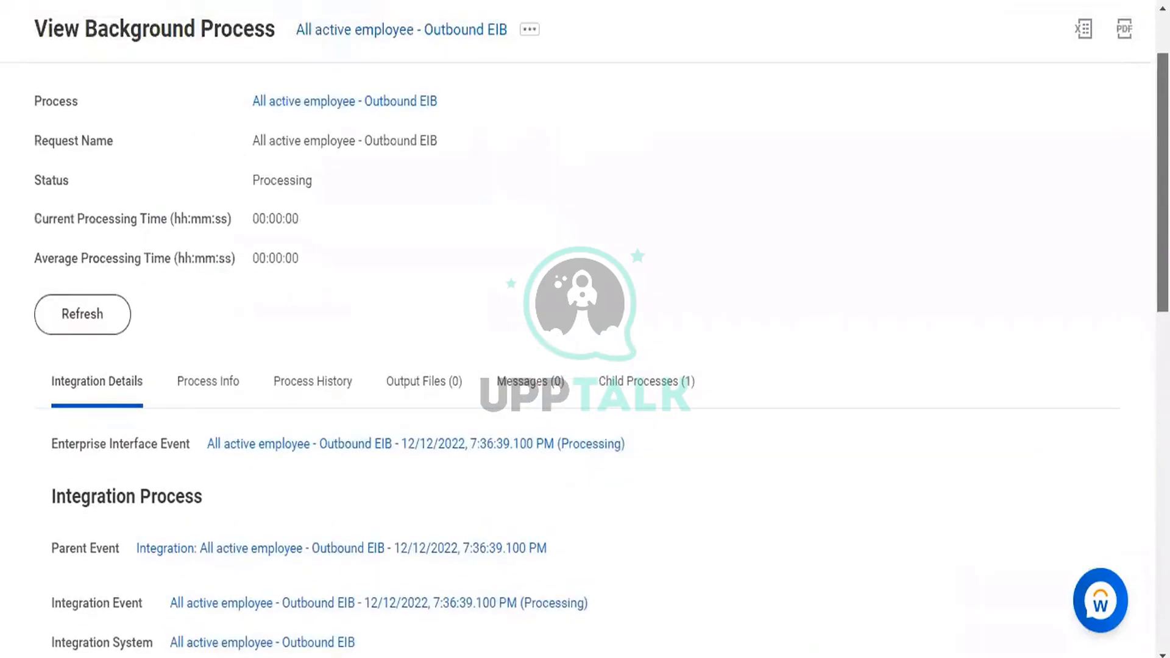
left_click(89, 313)
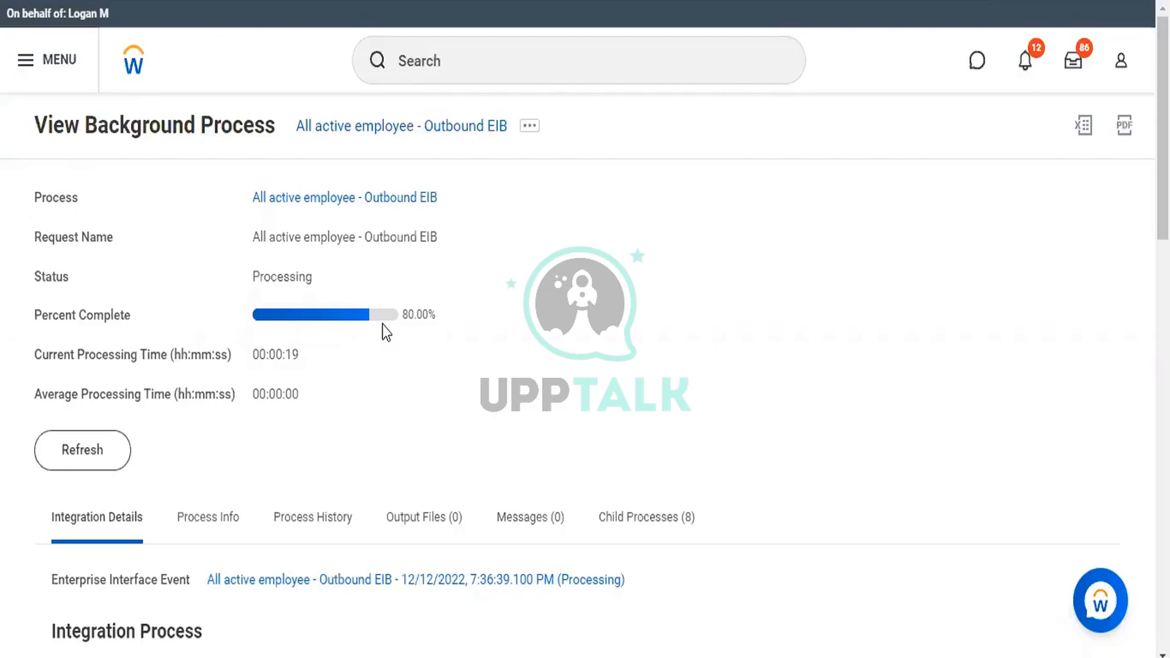
left_click(95, 472)
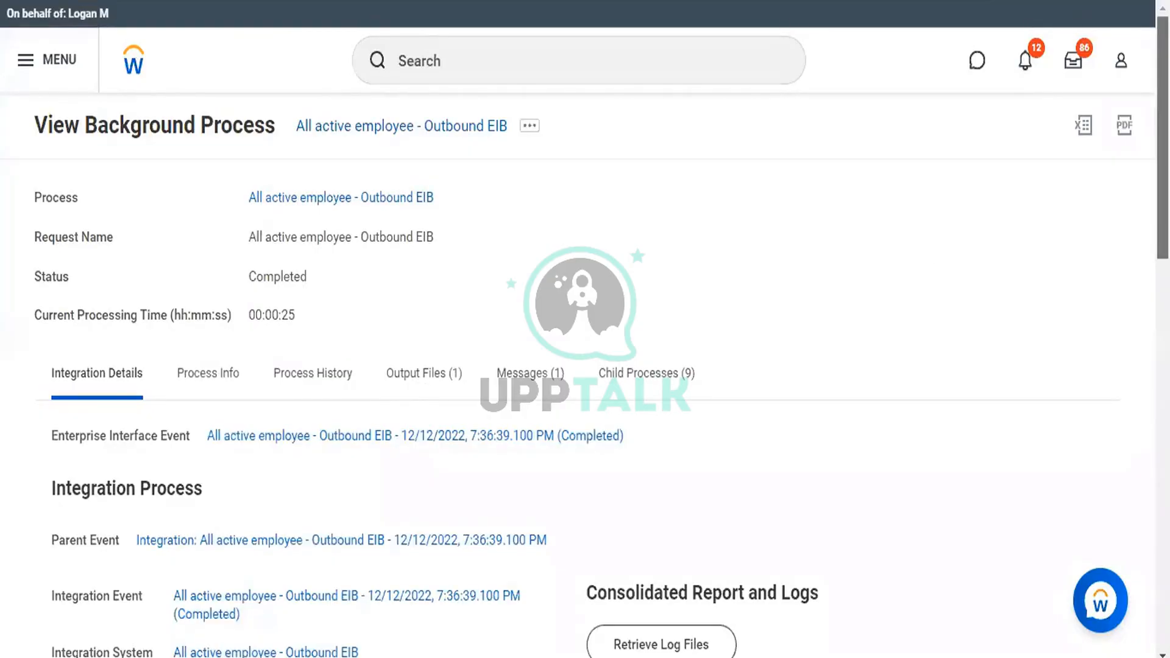
Open the output file Test.csv and widen the Country, Worker, Worker_Type, Manager_-_Level_01 and Supervisory_Organization columns for reading
scroll(586, 329, "down", 2)
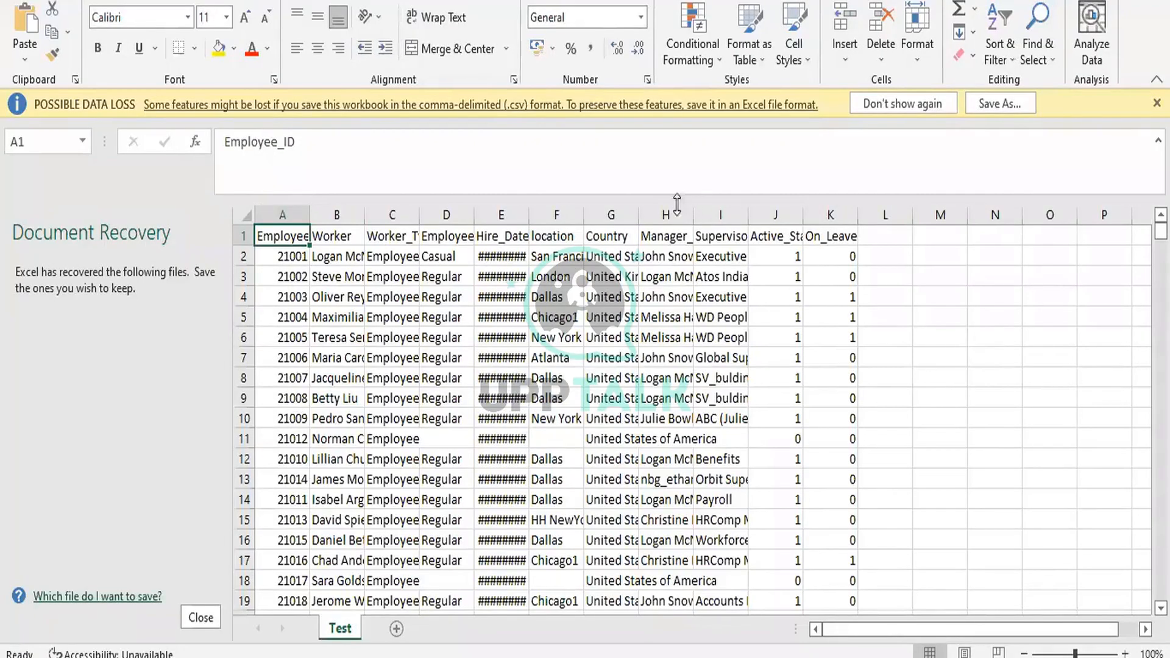
left_click_drag(639, 214, 723, 222)
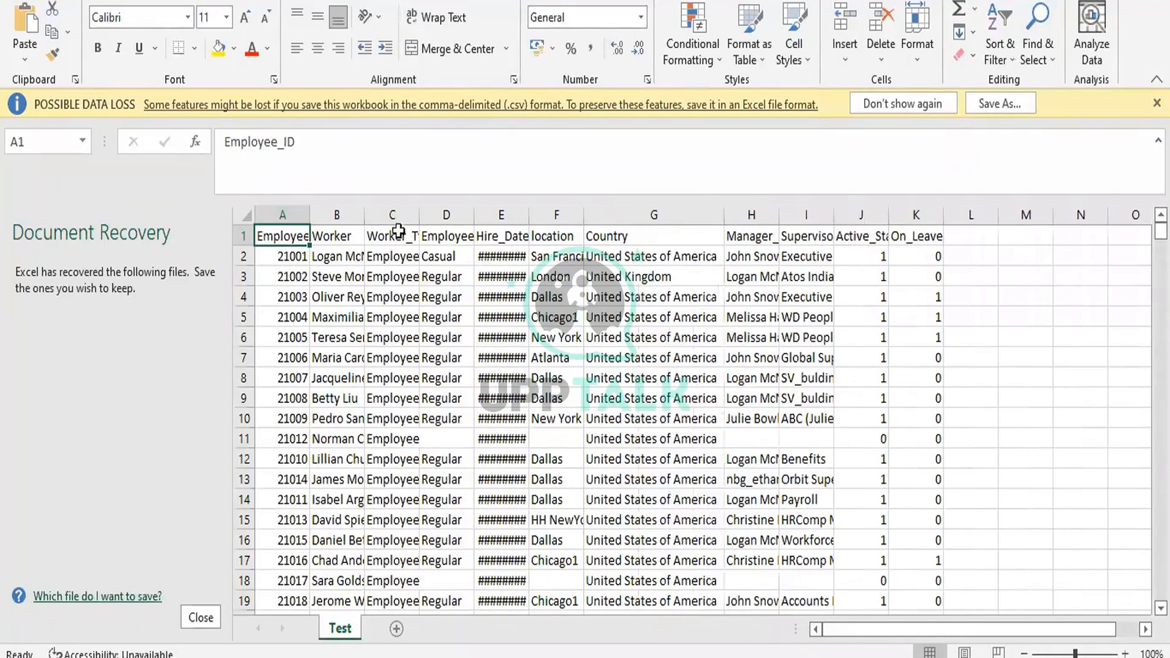
left_click_drag(362, 215, 536, 206)
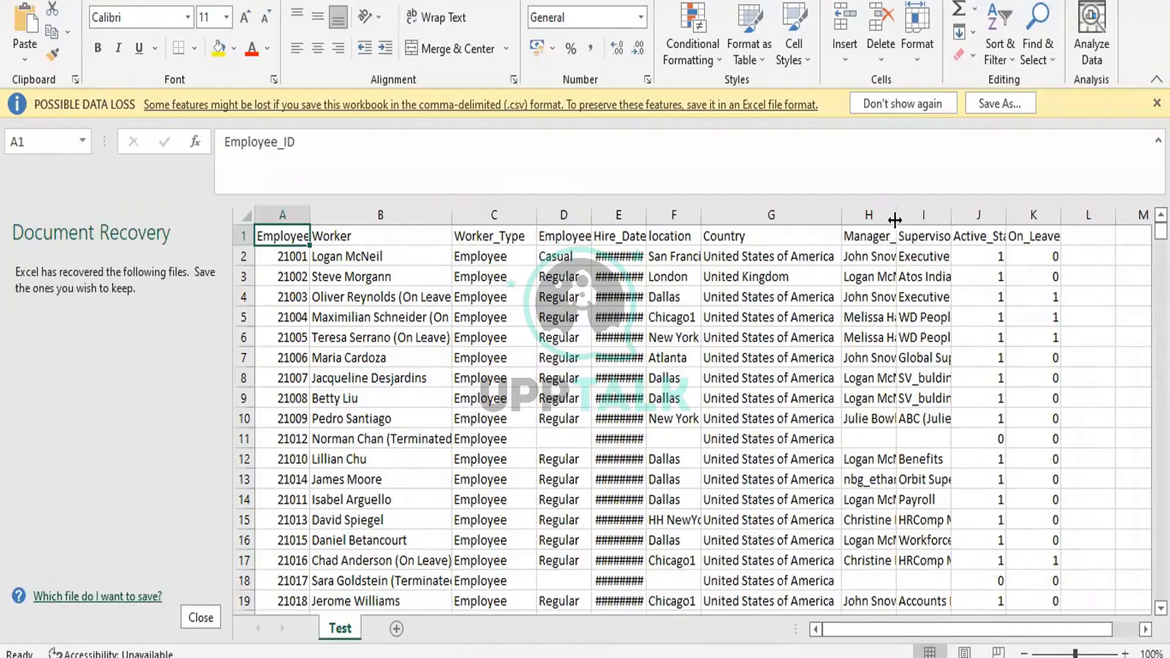
left_click_drag(895, 220, 966, 216)
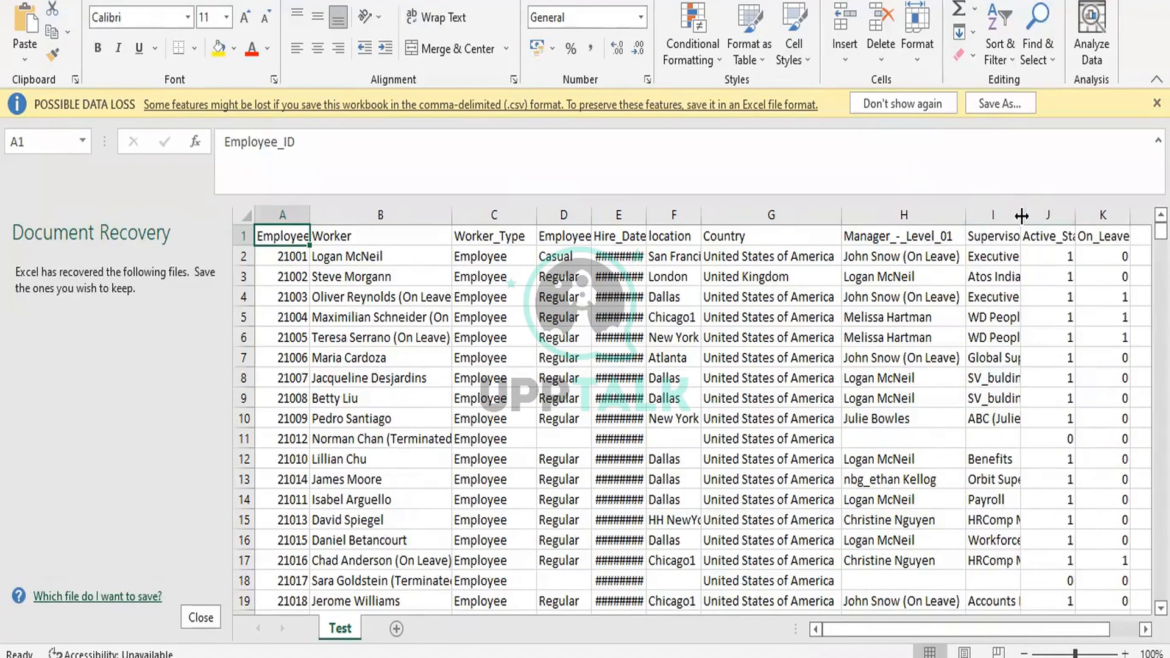
left_click_drag(1022, 216, 1051, 216)
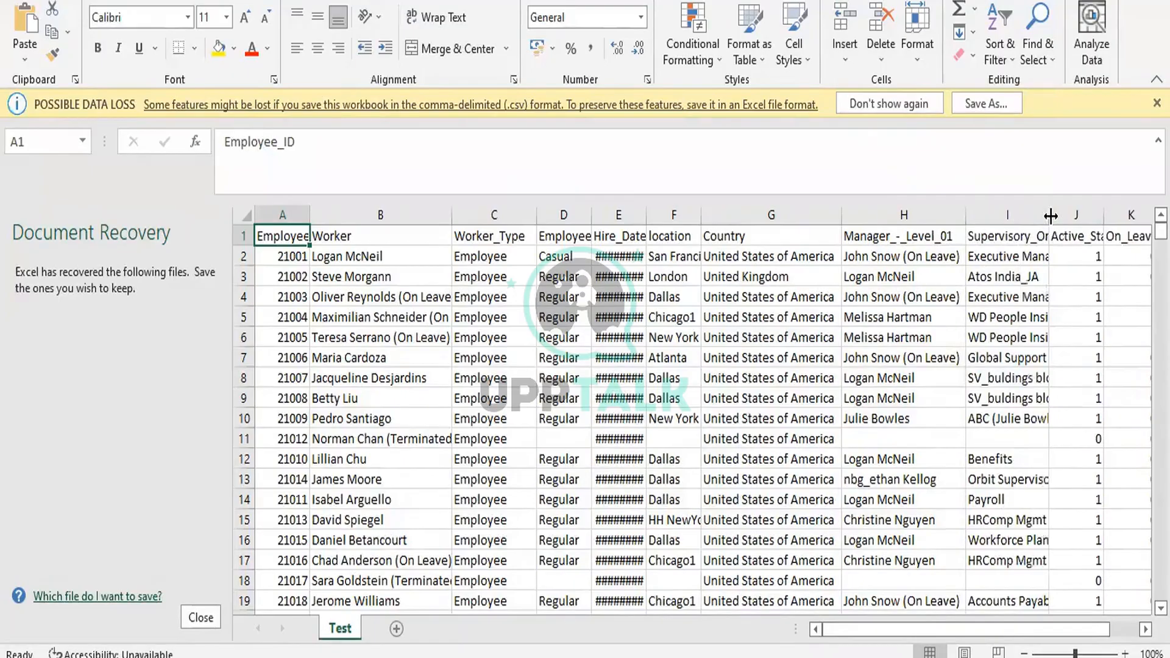
Examine the column headers in row 1 of Test.csv one by one and close the file without saving
key("Right")
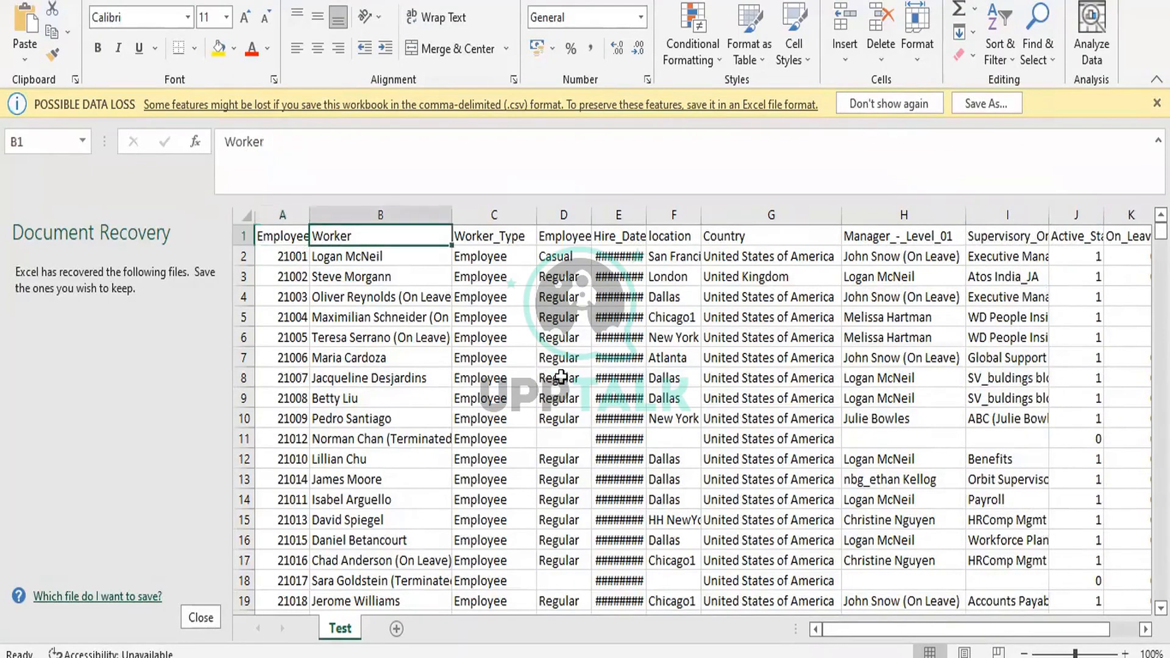
key("Right")
key("Right")
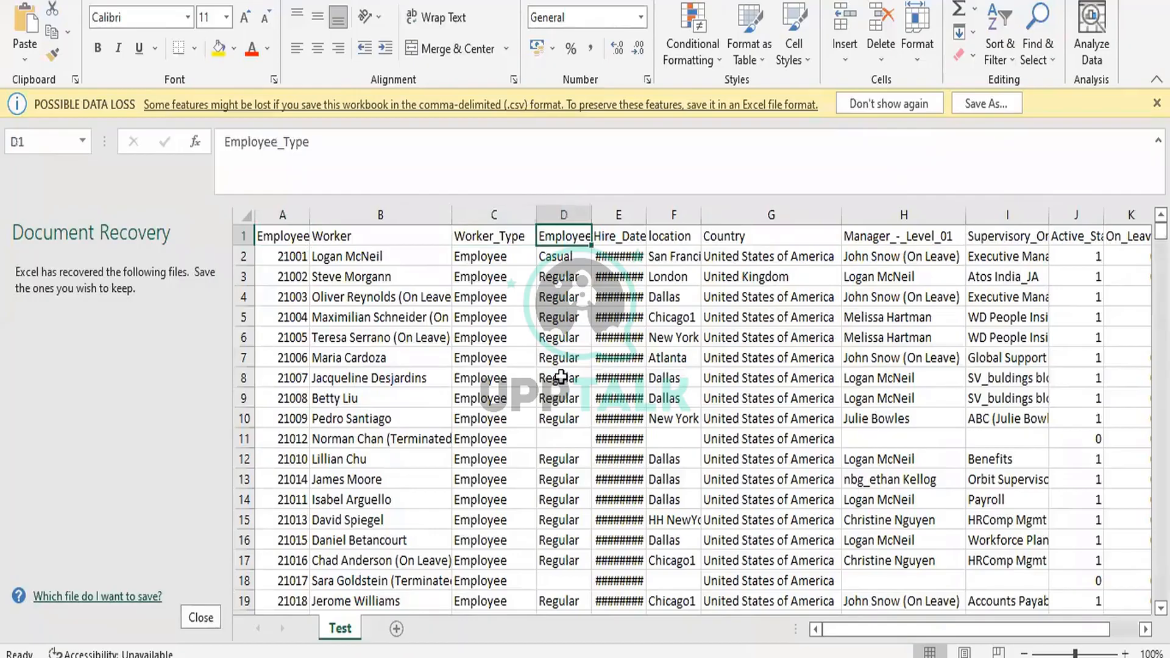
key("Right")
key("Right")
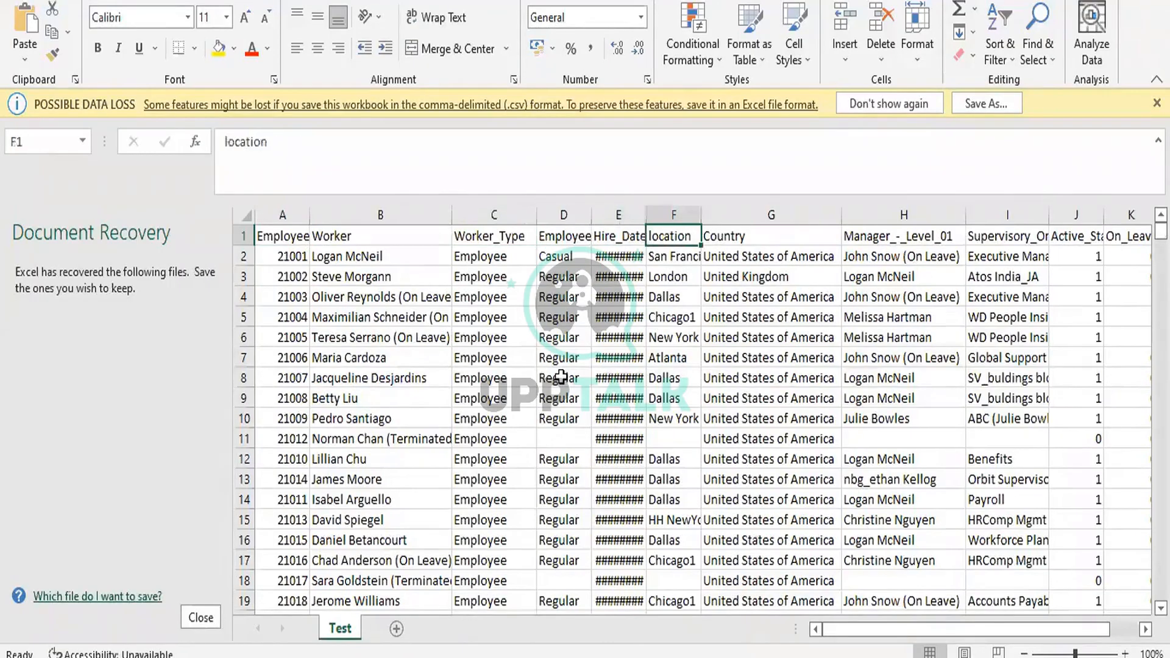
key("Right")
key("Right")
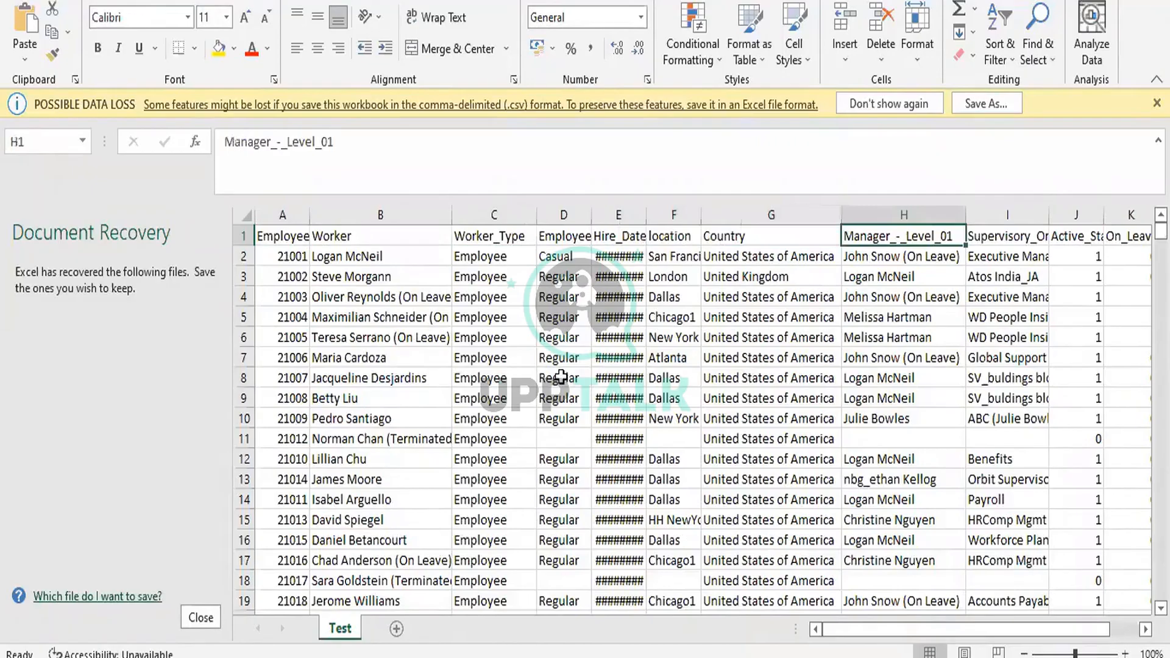
key("Right")
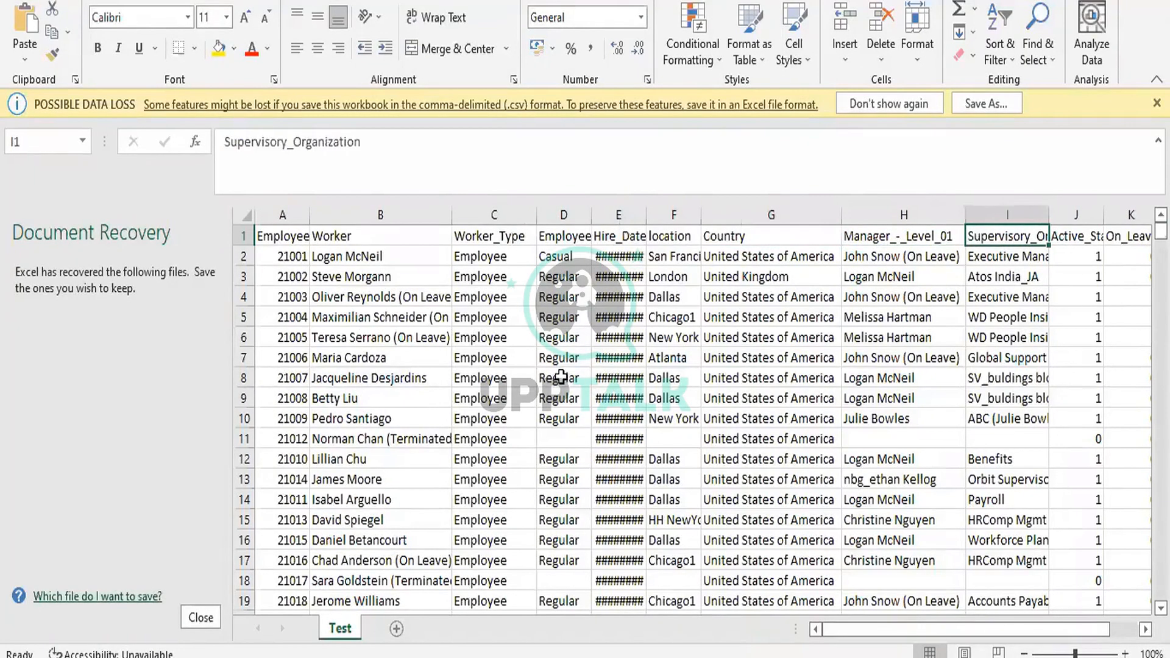
key("Right")
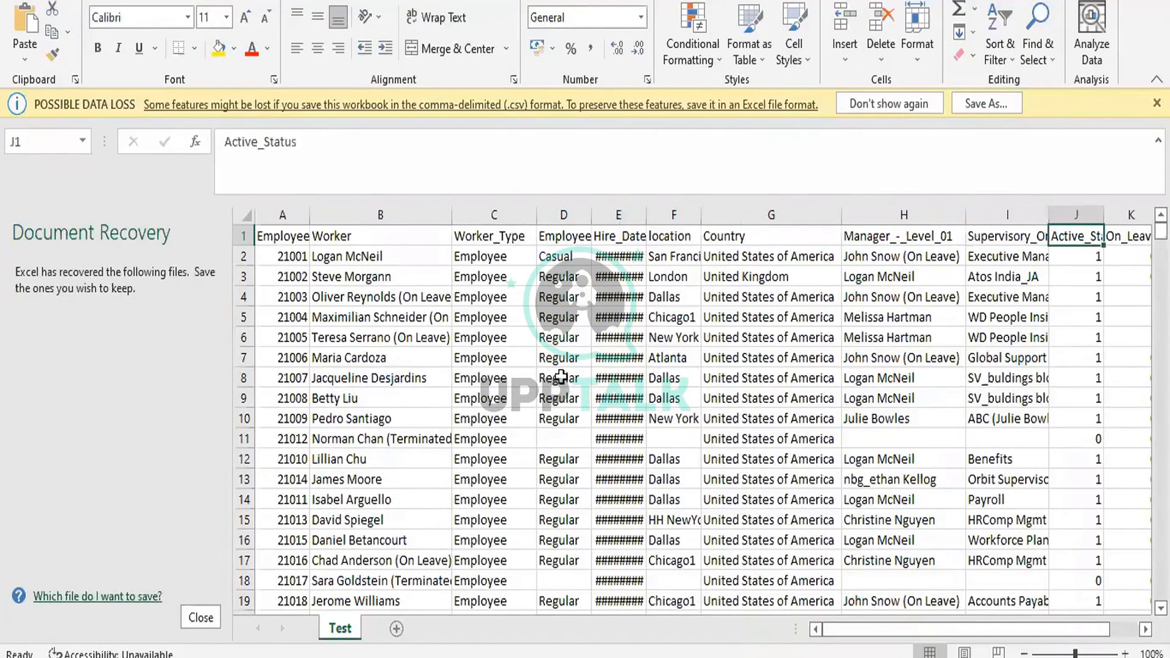
key("Left")
key("Left")
key("Left")
key("Left")
key("Left")
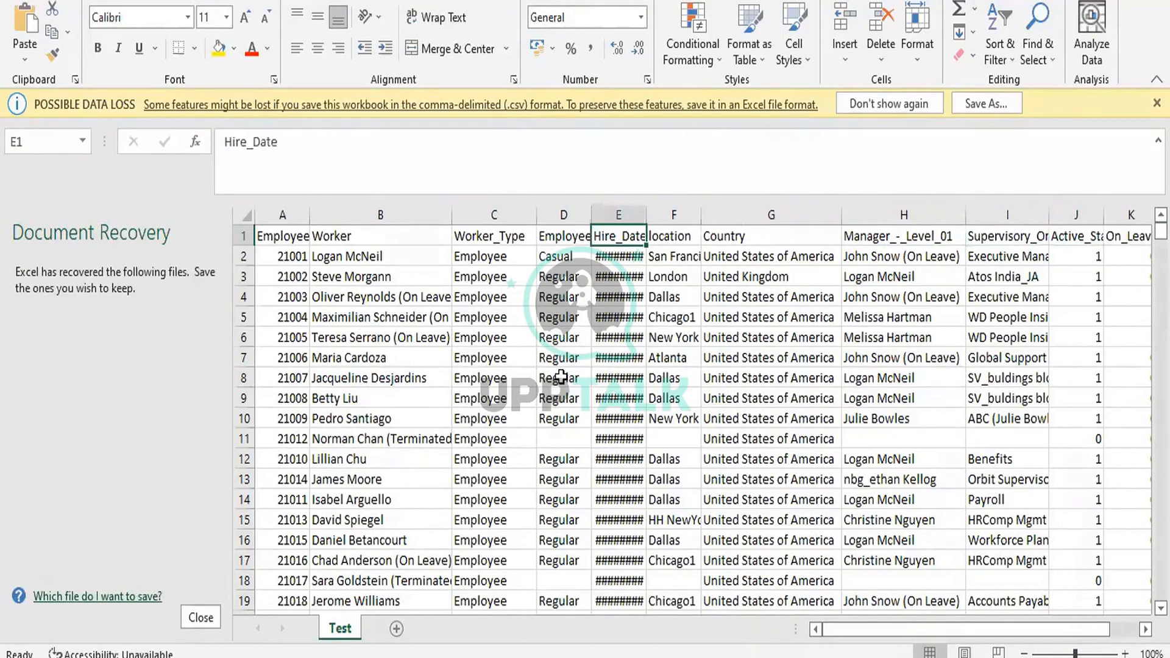
key("Left")
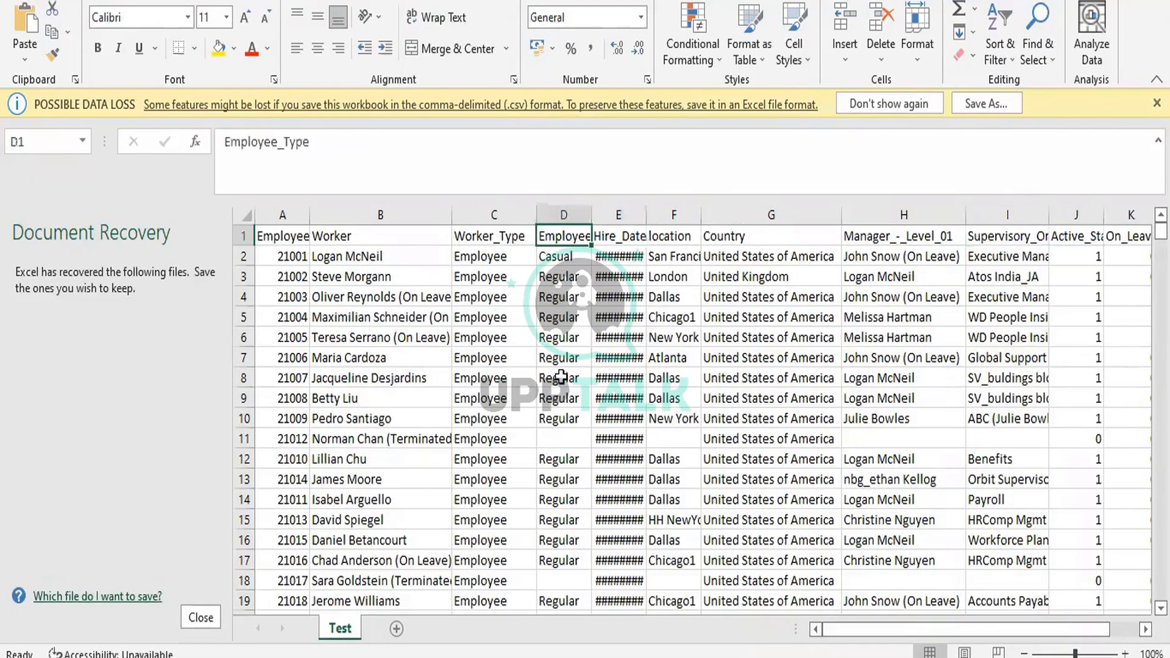
key("Left")
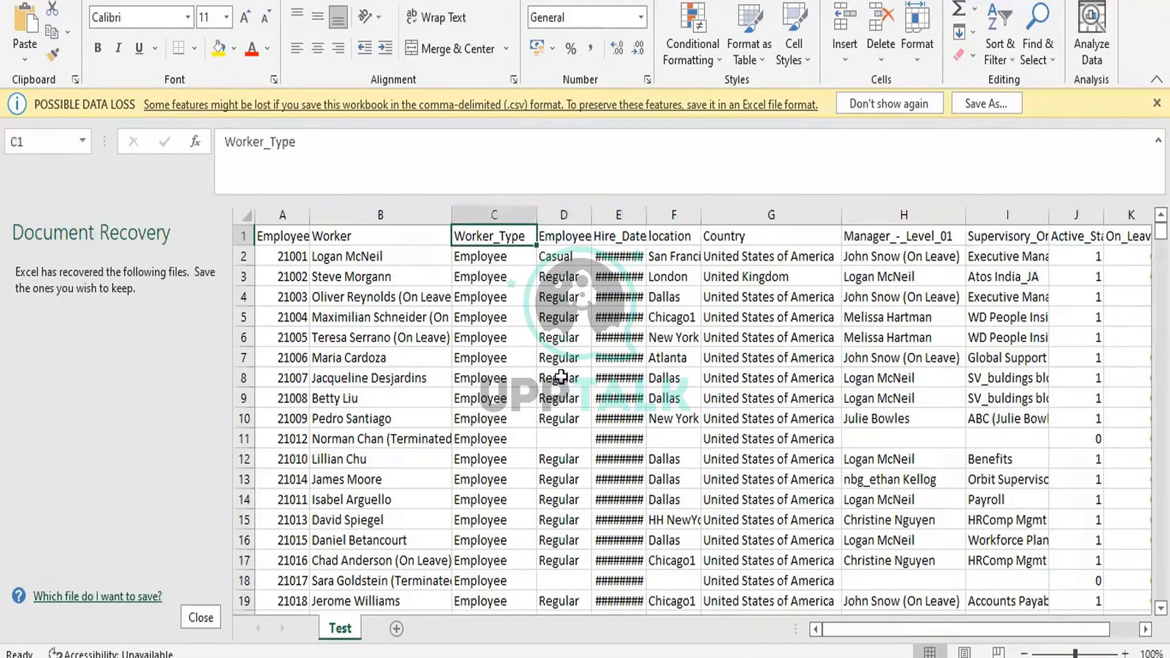
key("Left")
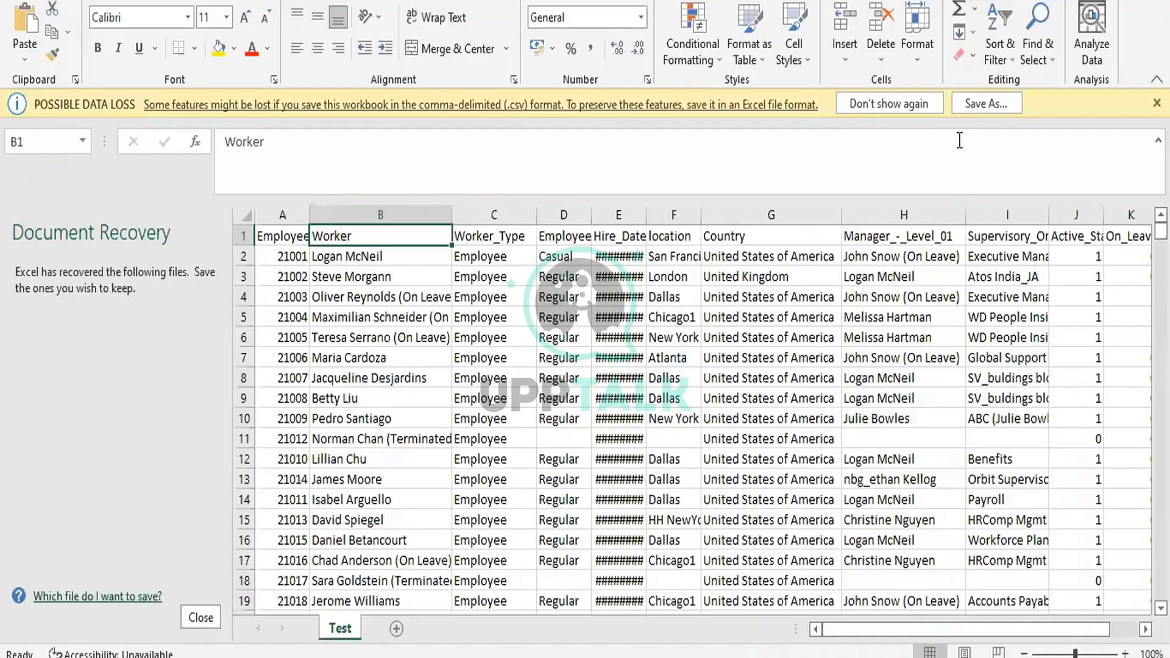
left_click(1155, 1)
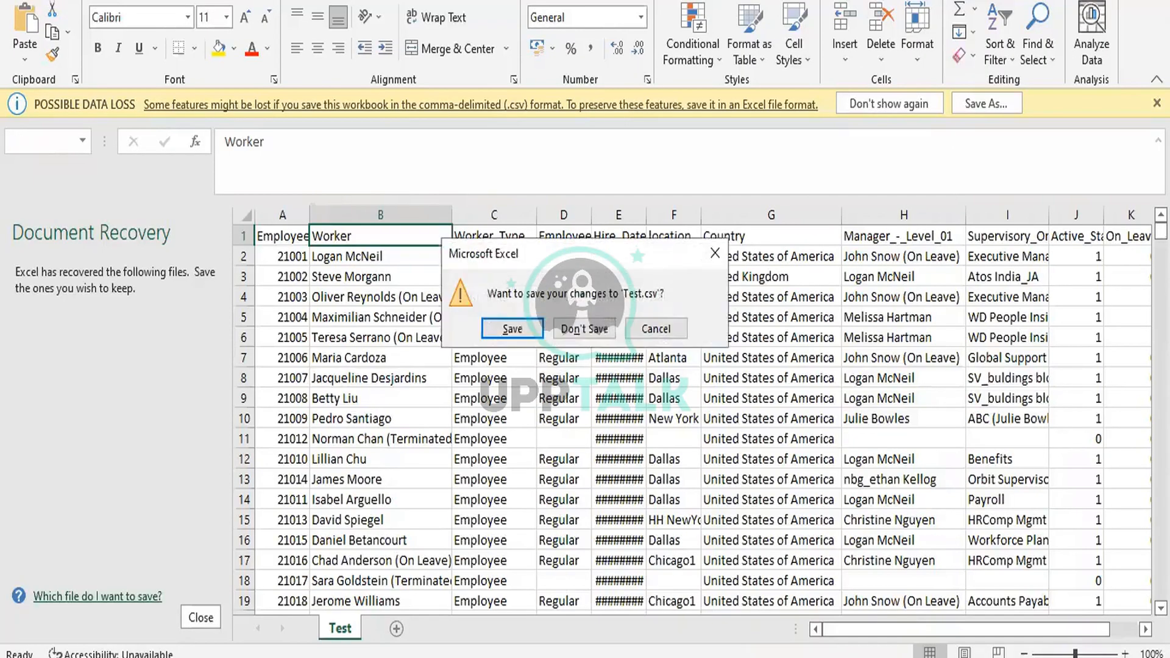
left_click(572, 334)
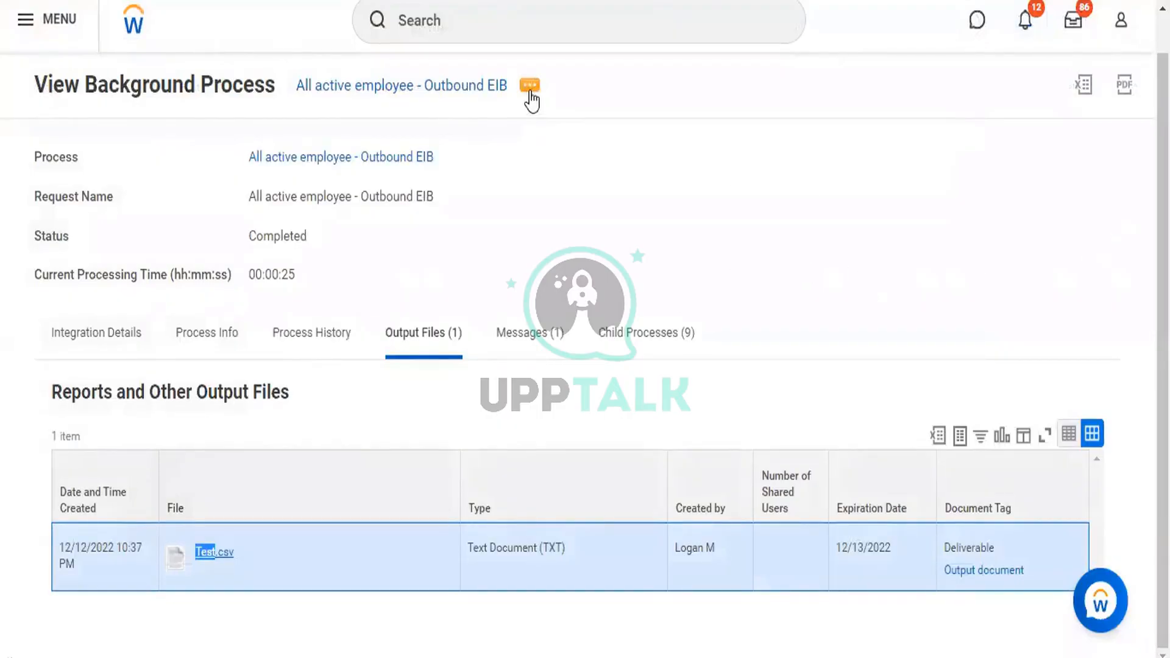
Return to the background process's integration details and open the All active employee - Outbound EIB integration system
left_click(95, 332)
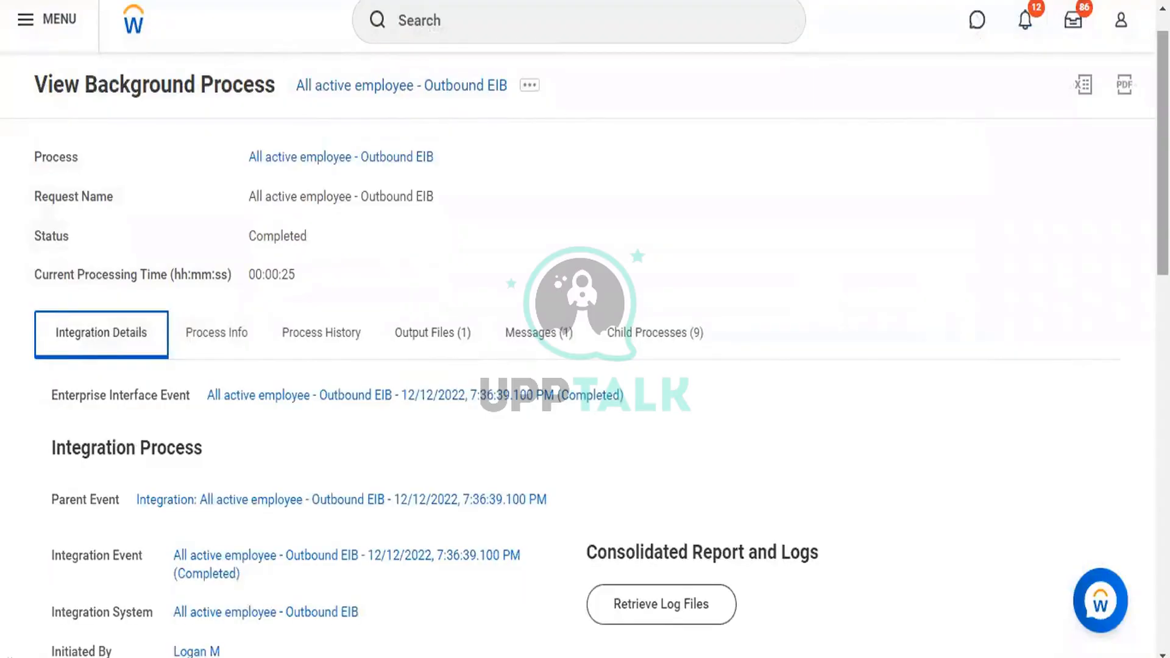
scroll(585, 329, "down", 2)
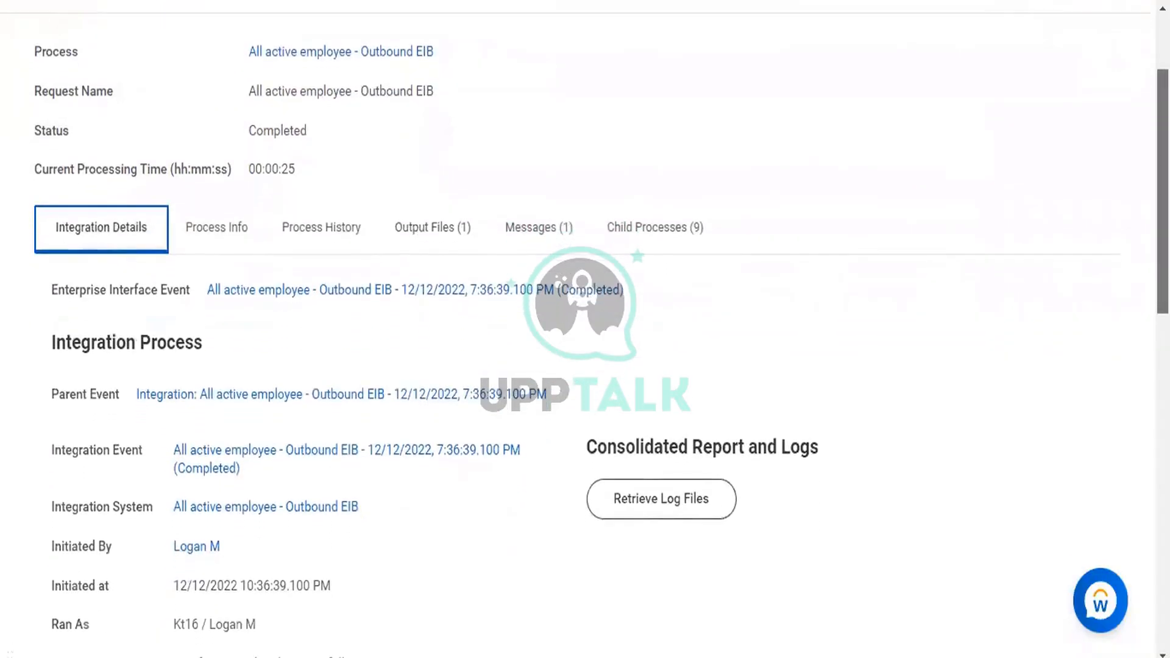
scroll(585, 330, "down", 3)
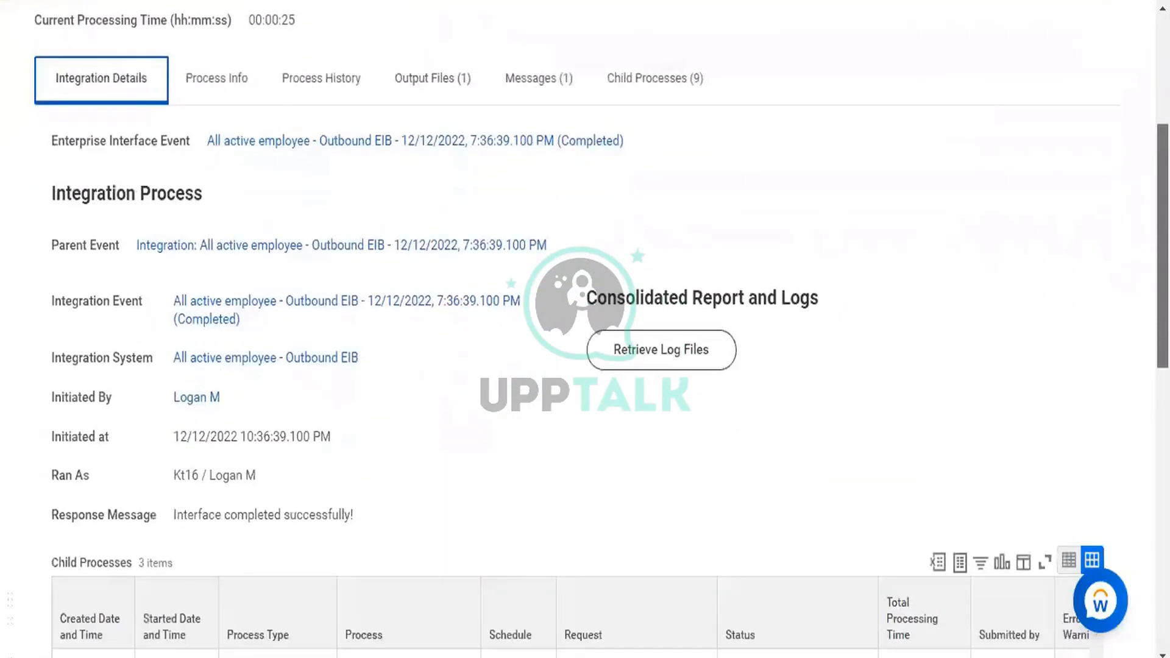
left_click(204, 358)
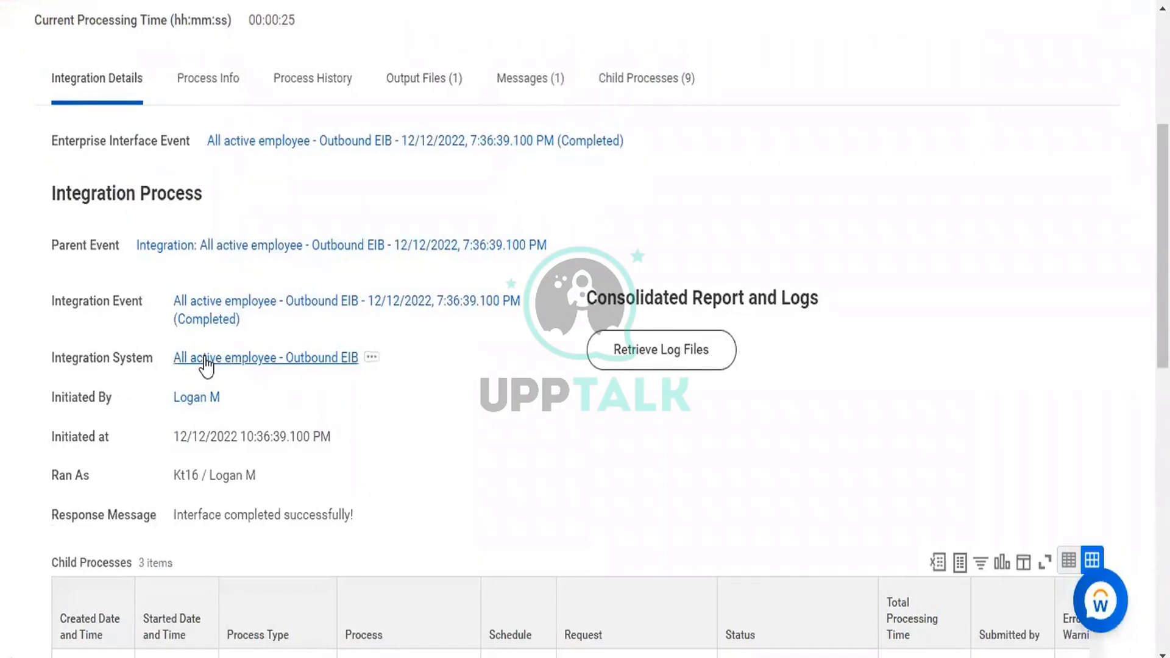
left_click(241, 360)
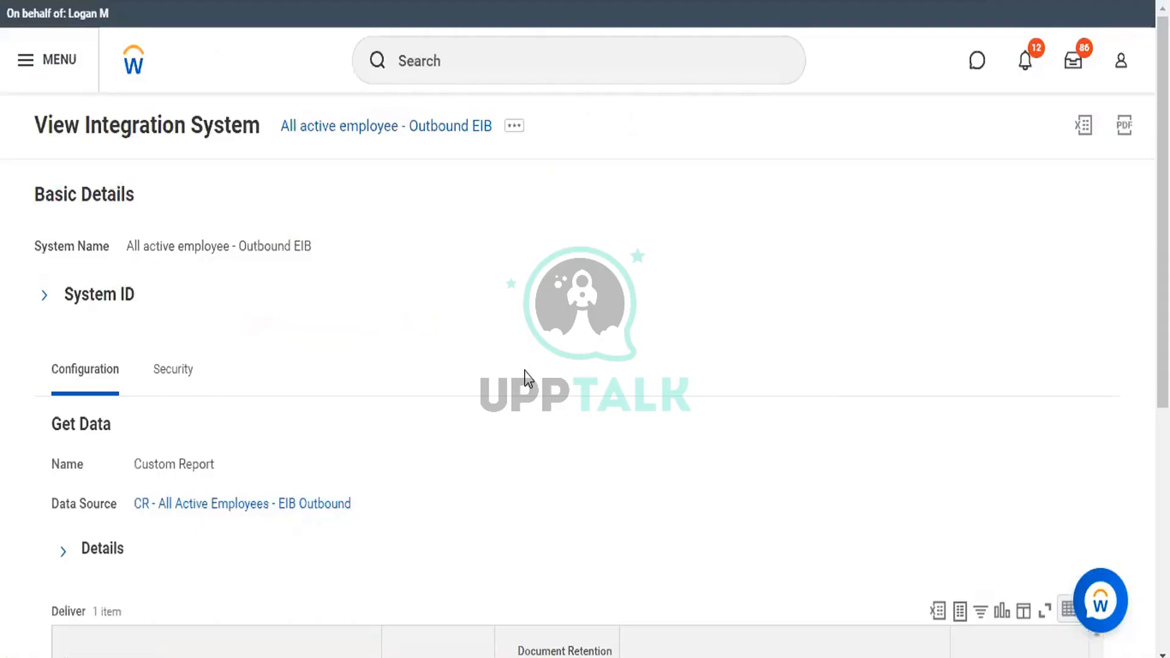
Open the integration system's enterprise interface for editing
left_click(515, 127)
left_click(514, 128)
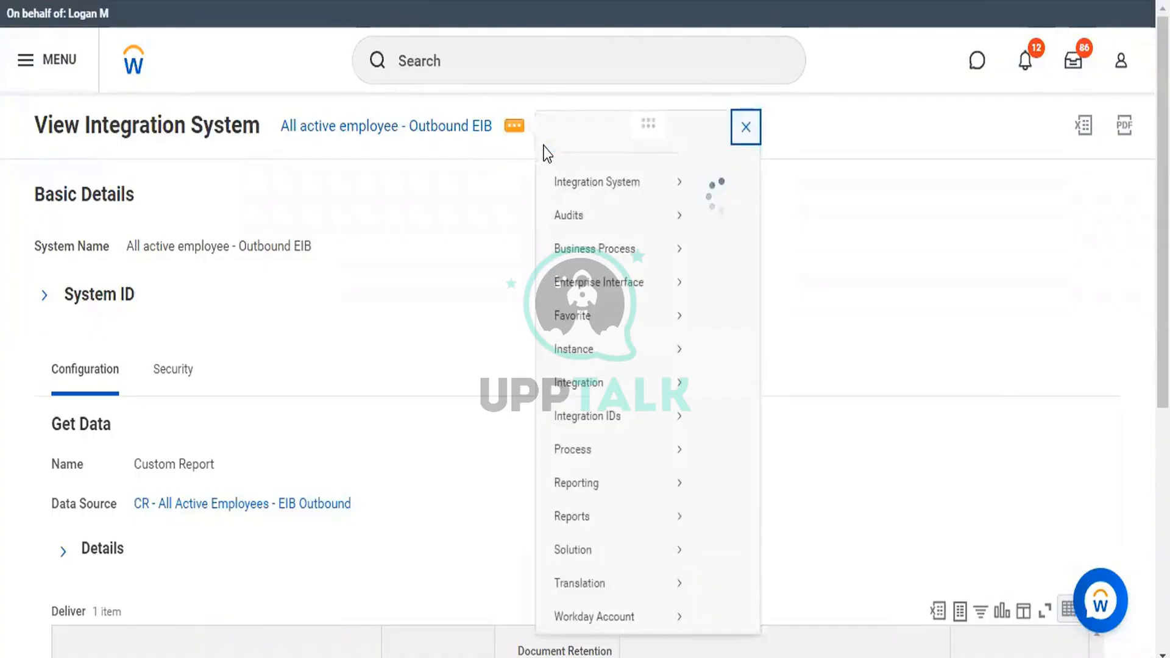
mouse_move(590, 286)
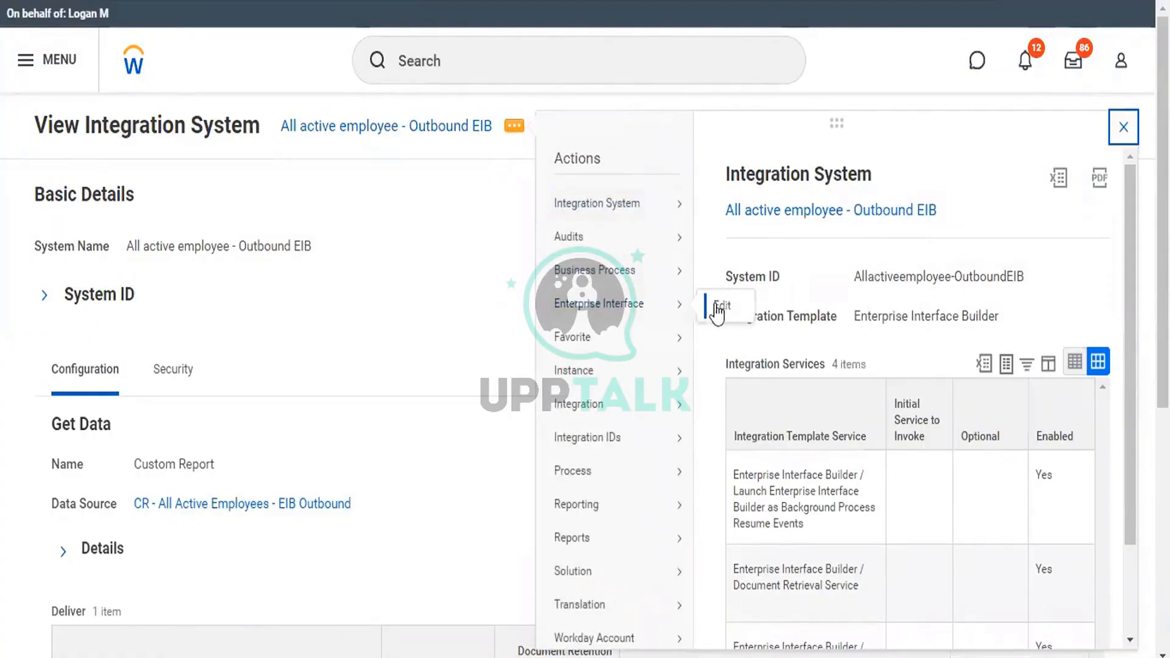
left_click(720, 308)
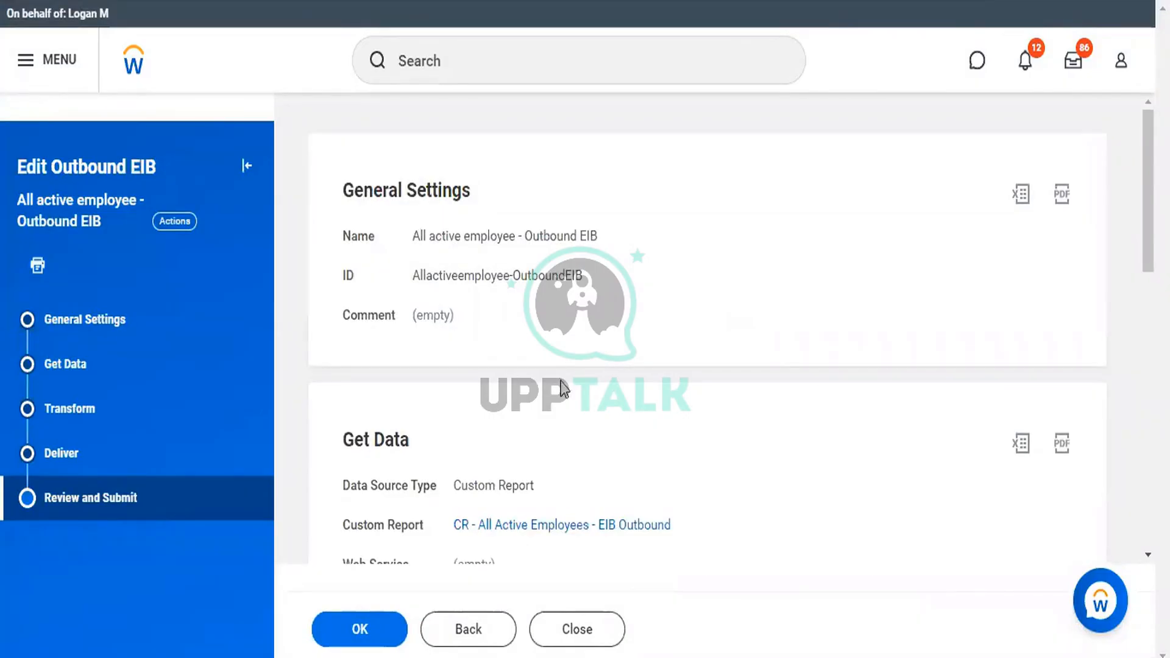
Clear the CSV alternate output format in the Get Data details of the EIB, resetting it to "select one"
left_click(112, 368)
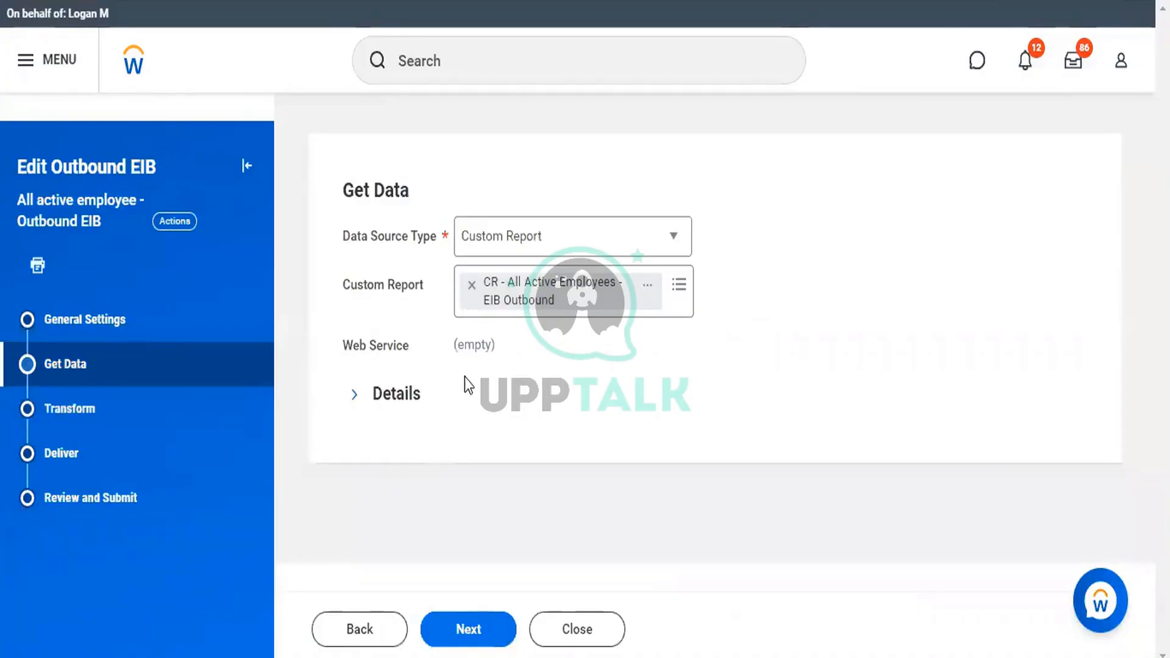
left_click(355, 396)
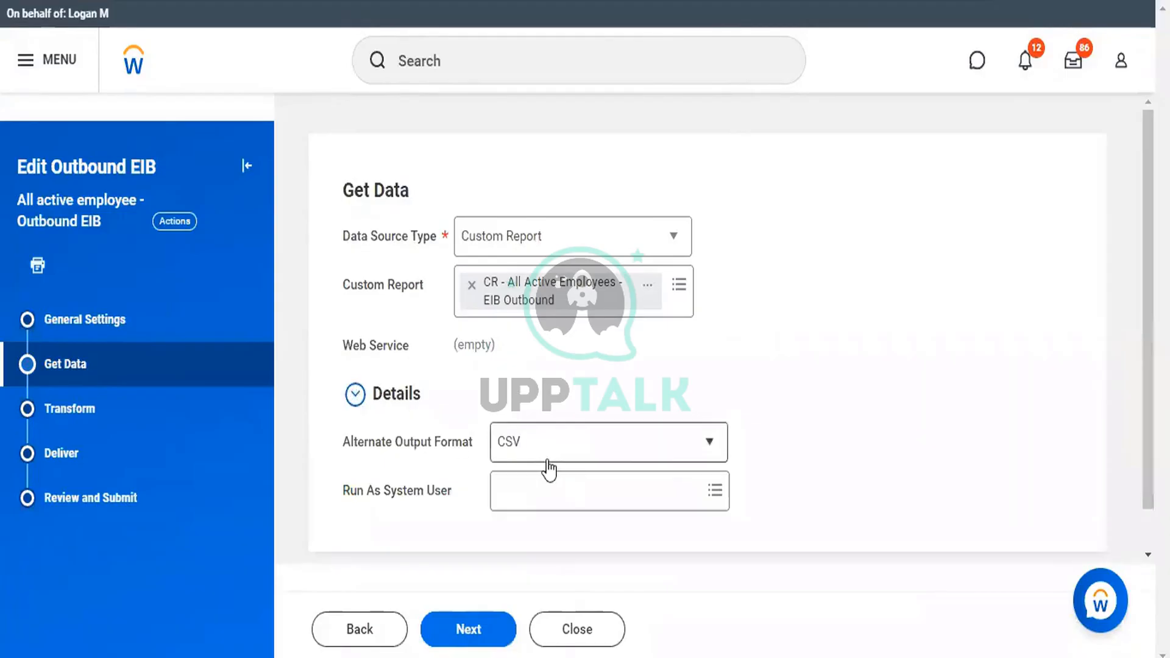
left_click(707, 448)
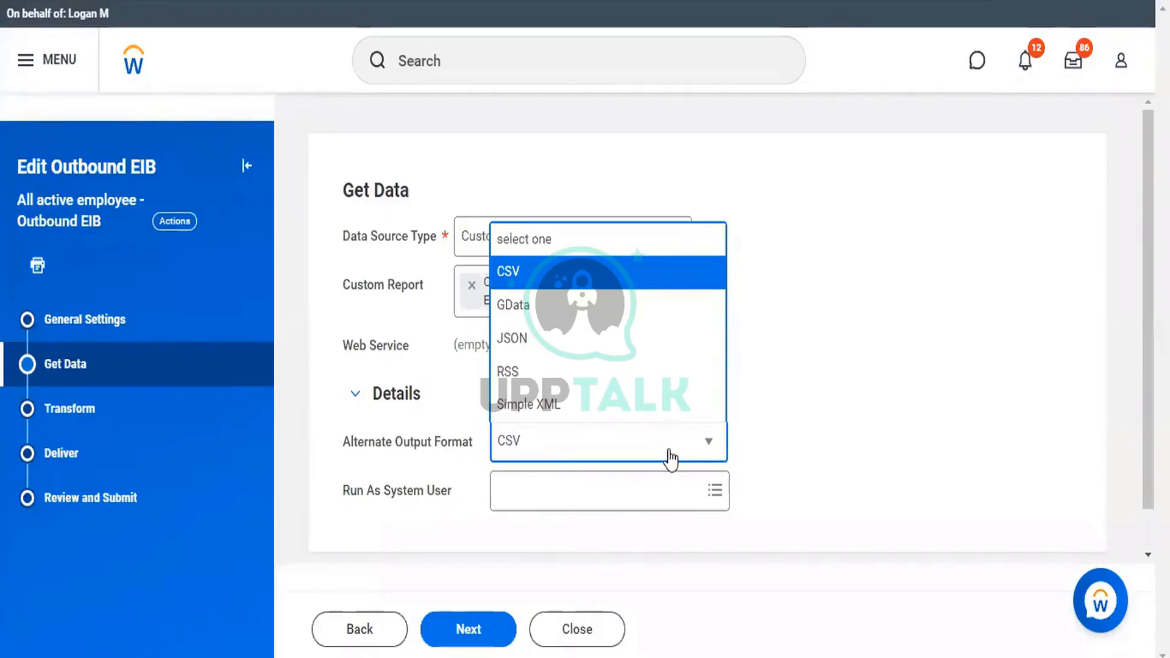
left_click(670, 457)
left_click(709, 451)
left_click(536, 247)
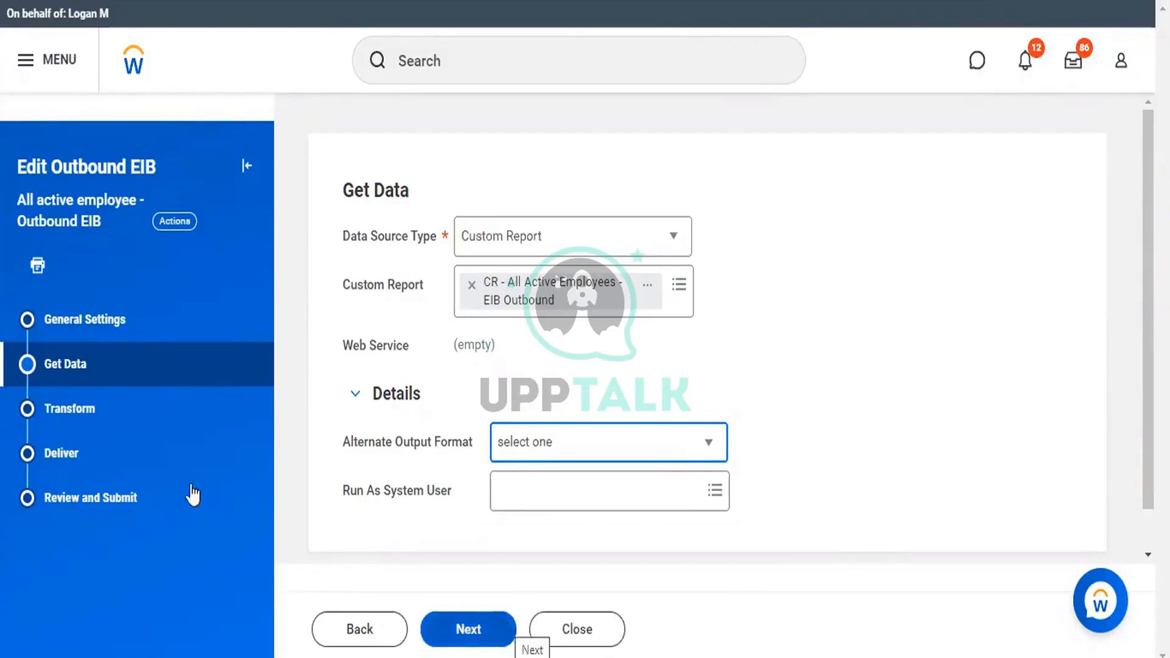
Set the EIB's transformation type to New Custom Report Transformation and proceed to the delivery settings
left_click(79, 410)
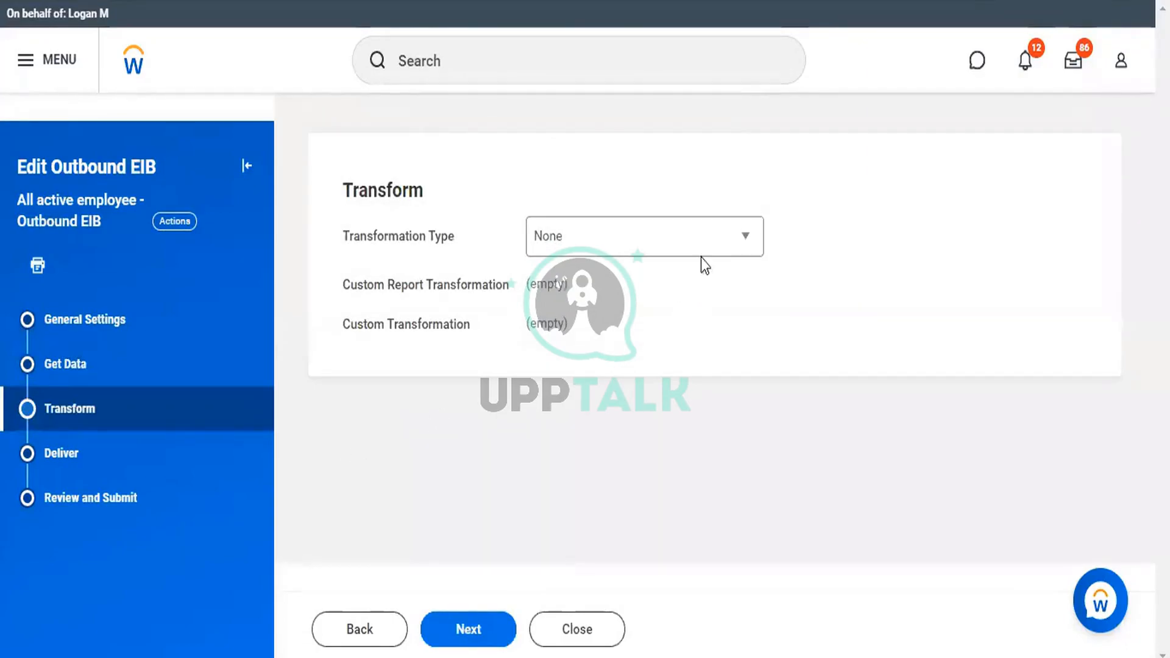
left_click(711, 239)
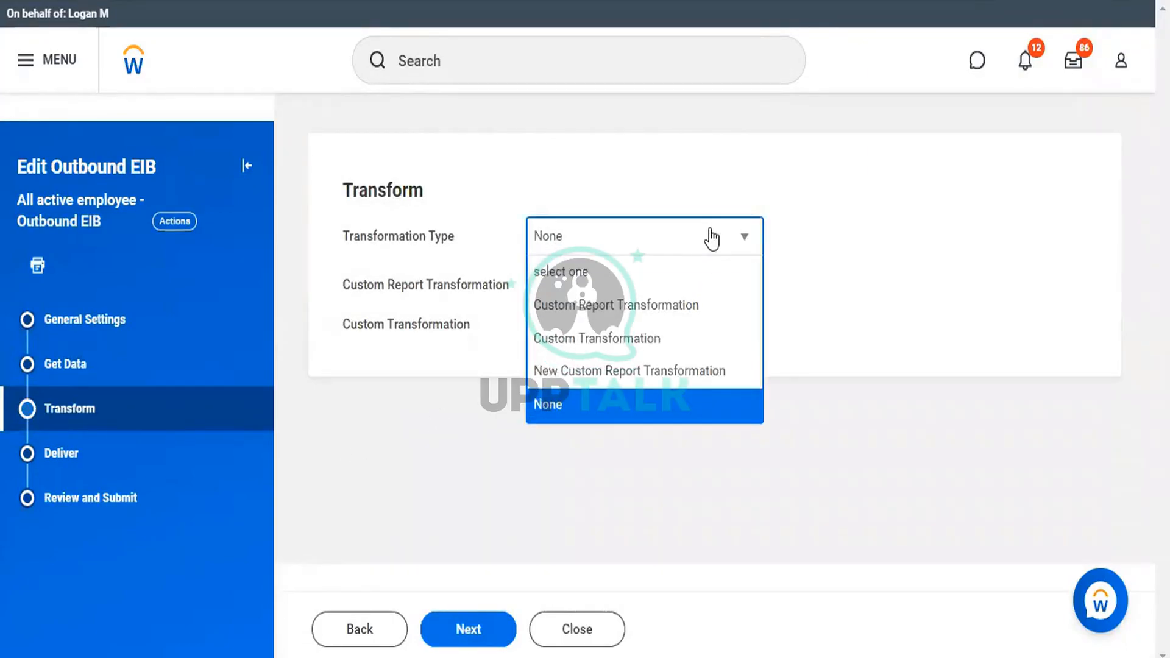
left_click(636, 373)
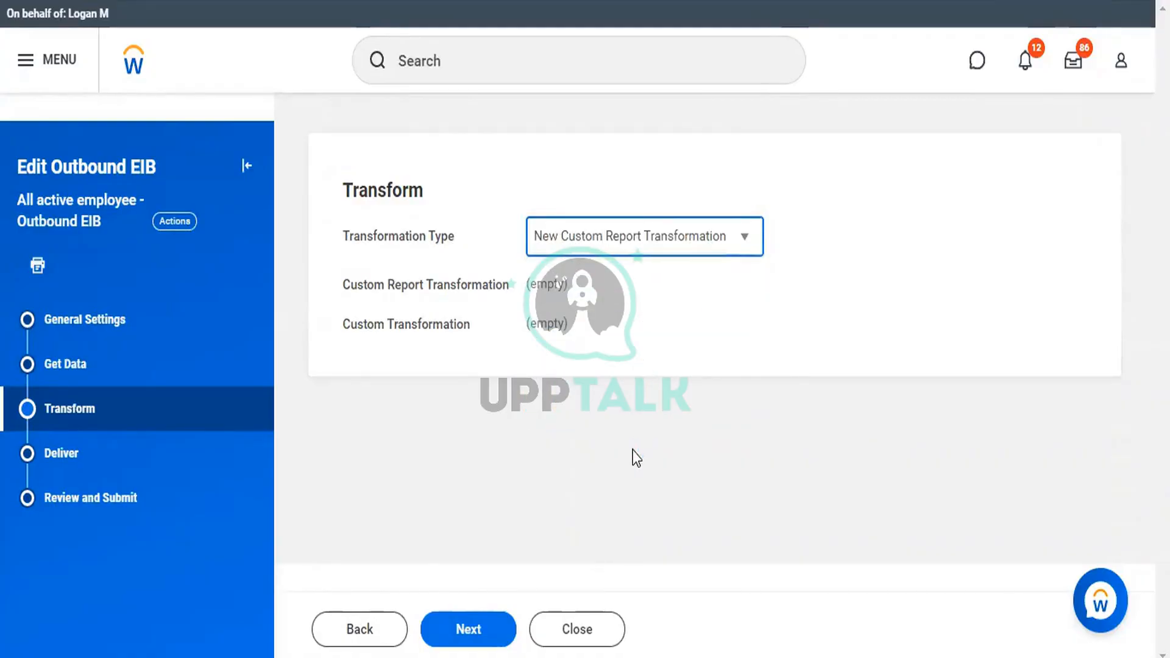
left_click(465, 631)
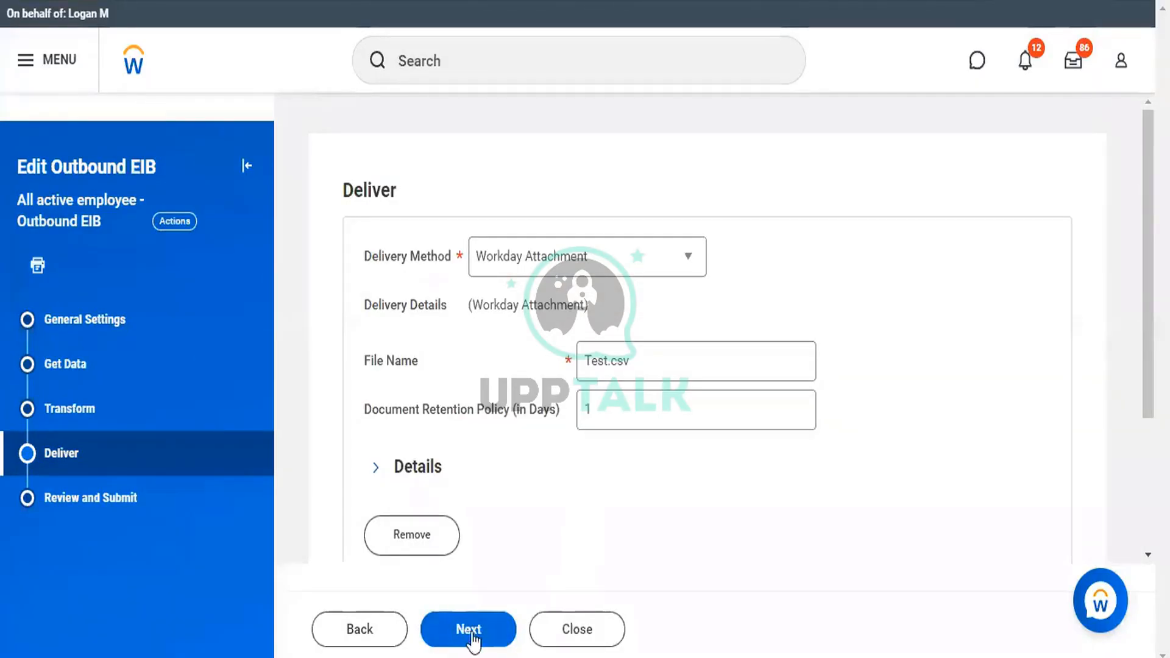
Rename the delivered file as Test.txt and submit the edited outbound EIB
left_click(641, 363)
key("BackSpace")
key("BackSpace")
key("BackSpace")
key("BackSpace")
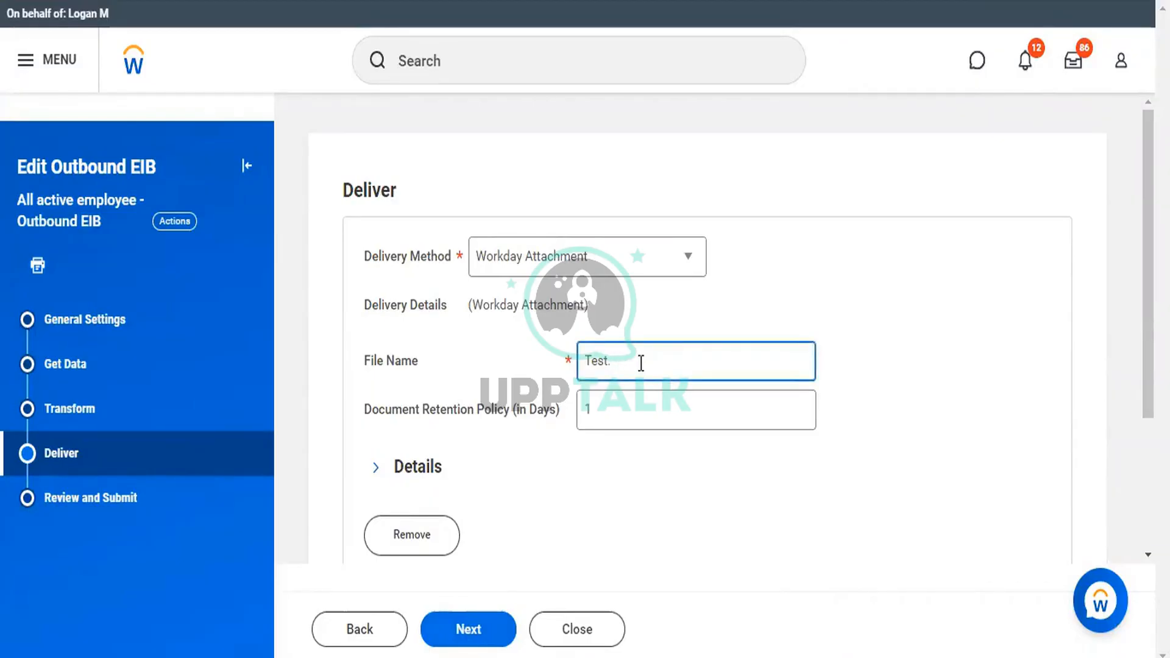
type(".txt")
left_click(467, 634)
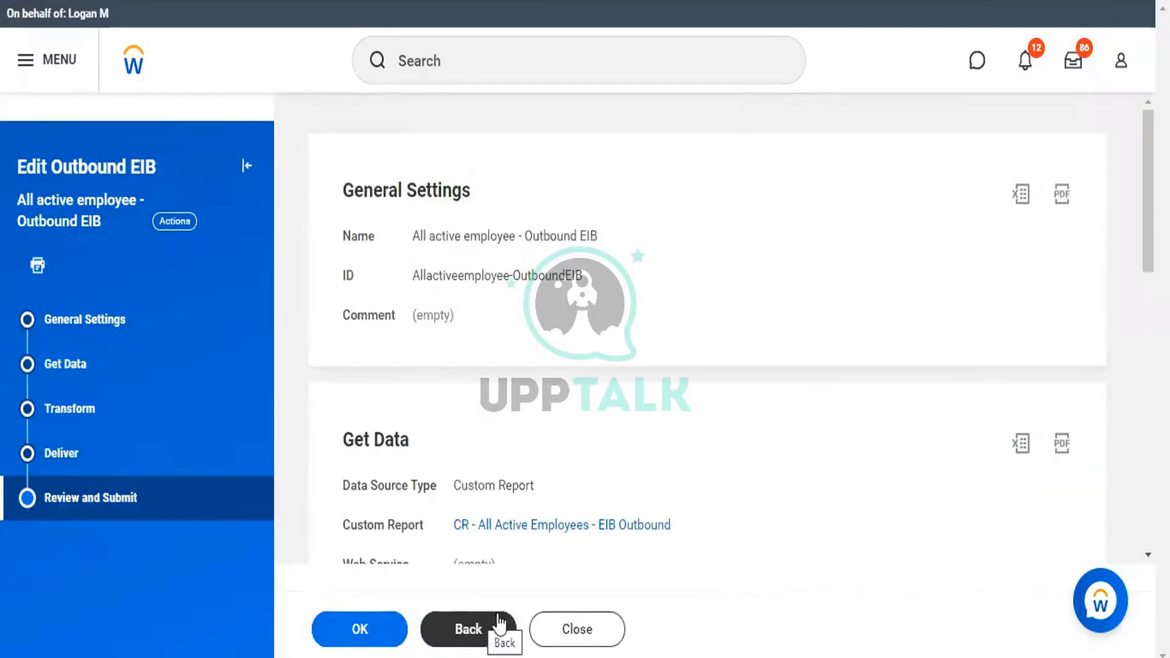
left_click(355, 633)
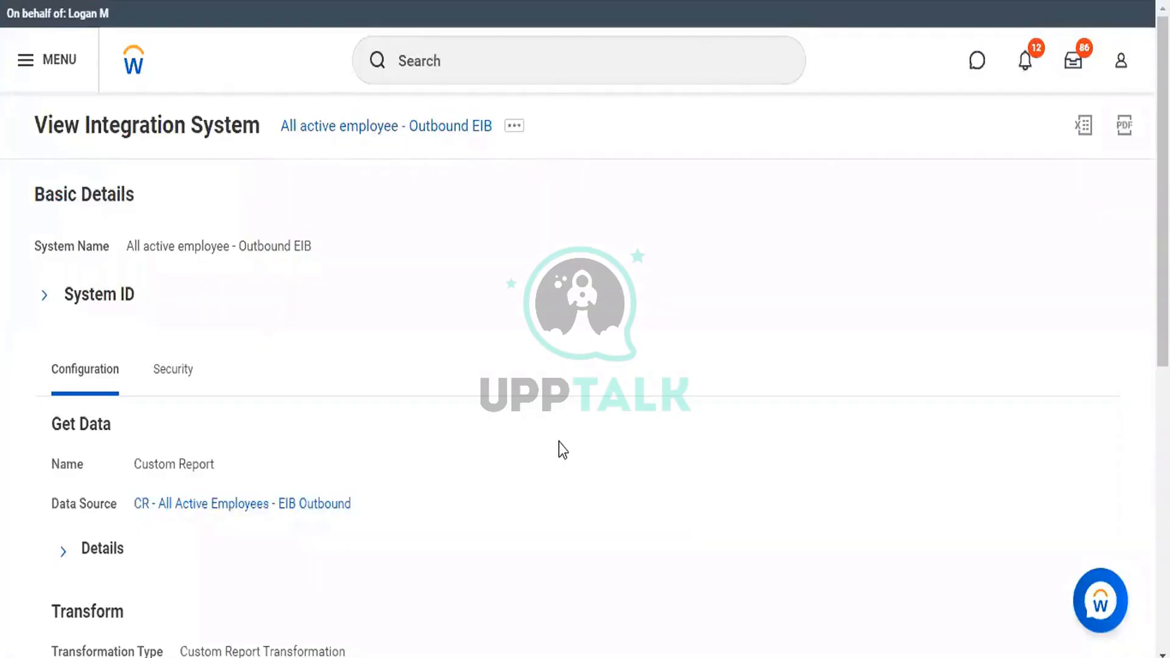
Open the transformation configuration of the All active employee - Outbound EIB integration system
left_click(513, 129)
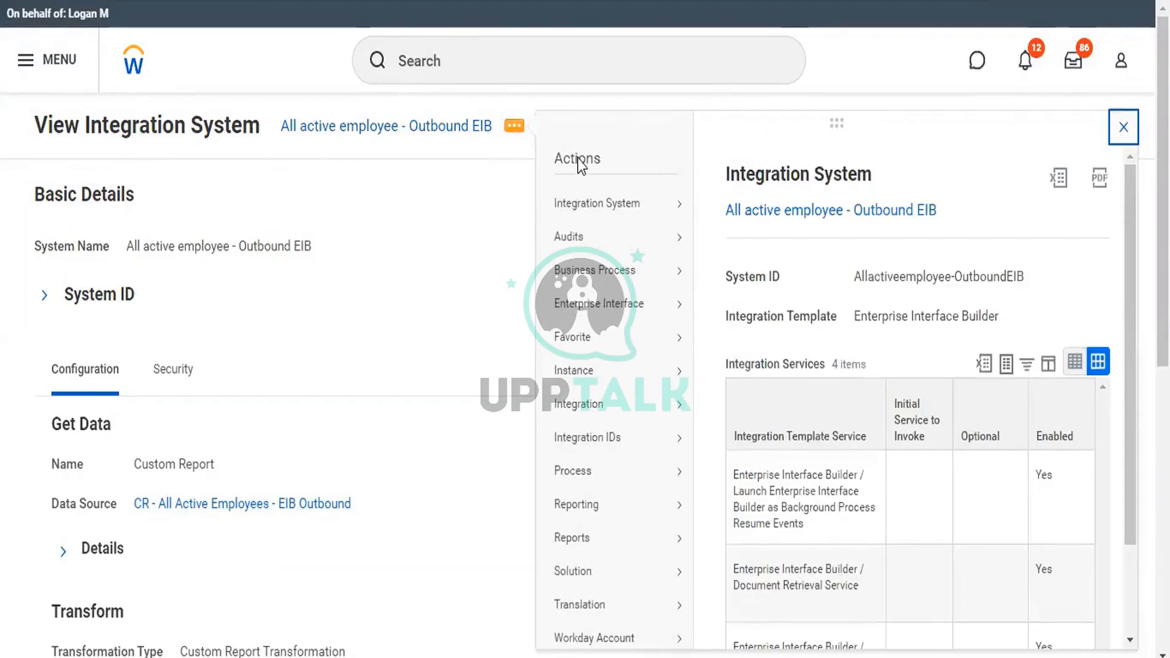
mouse_move(588, 317)
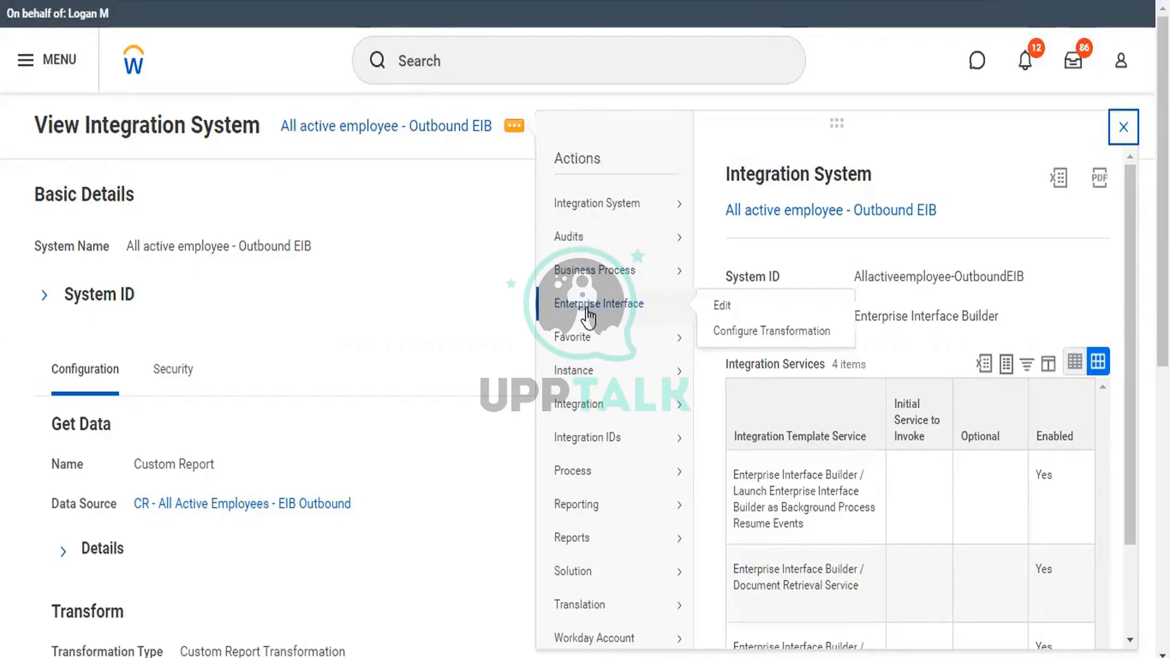
left_click(746, 334)
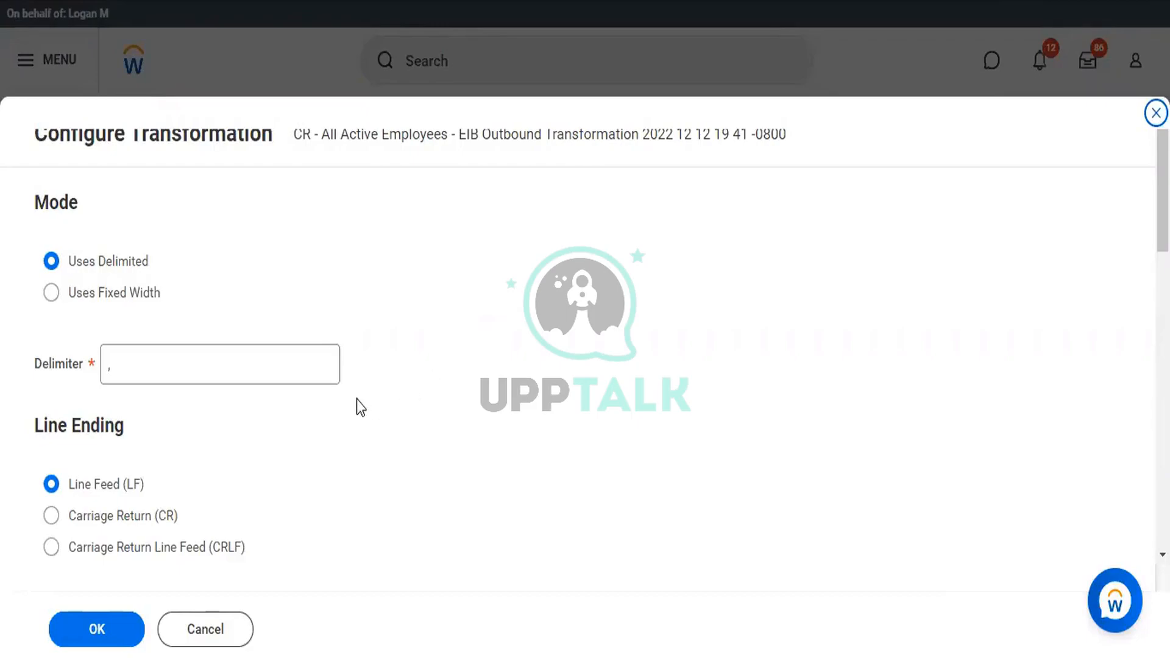
Replace the transformation's delimiter with a pipe character (|)
left_click(286, 371)
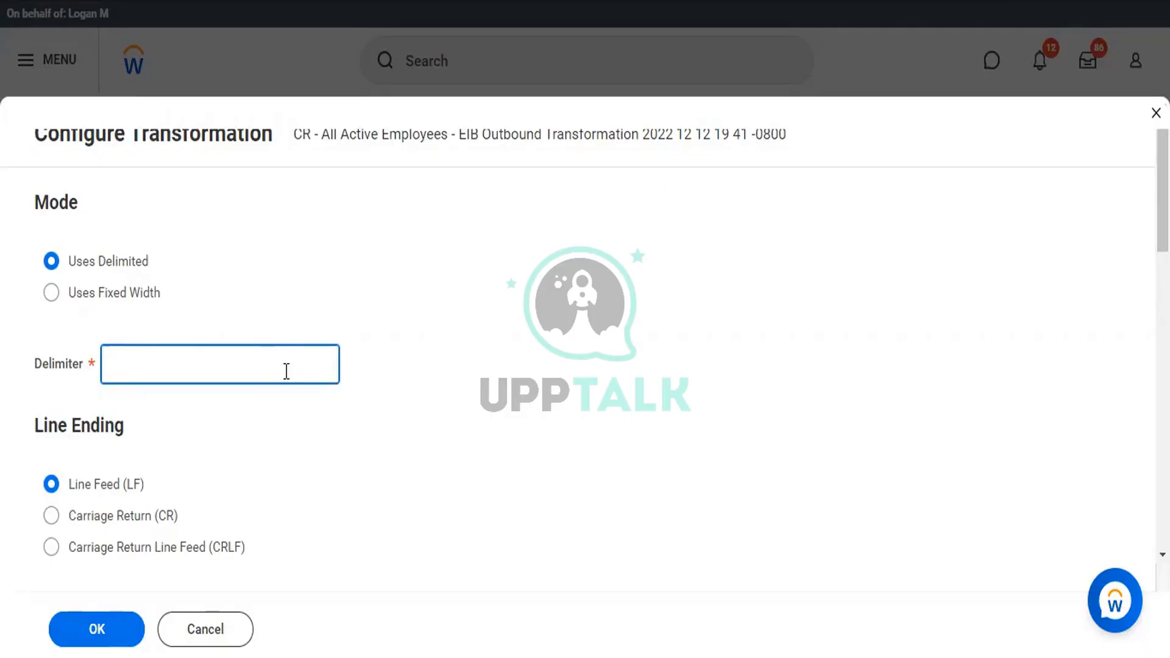
type("pip")
key("BackSpace")
key("BackSpace")
key("BackSpace")
type("\\")
key("BackSpace")
type("|")
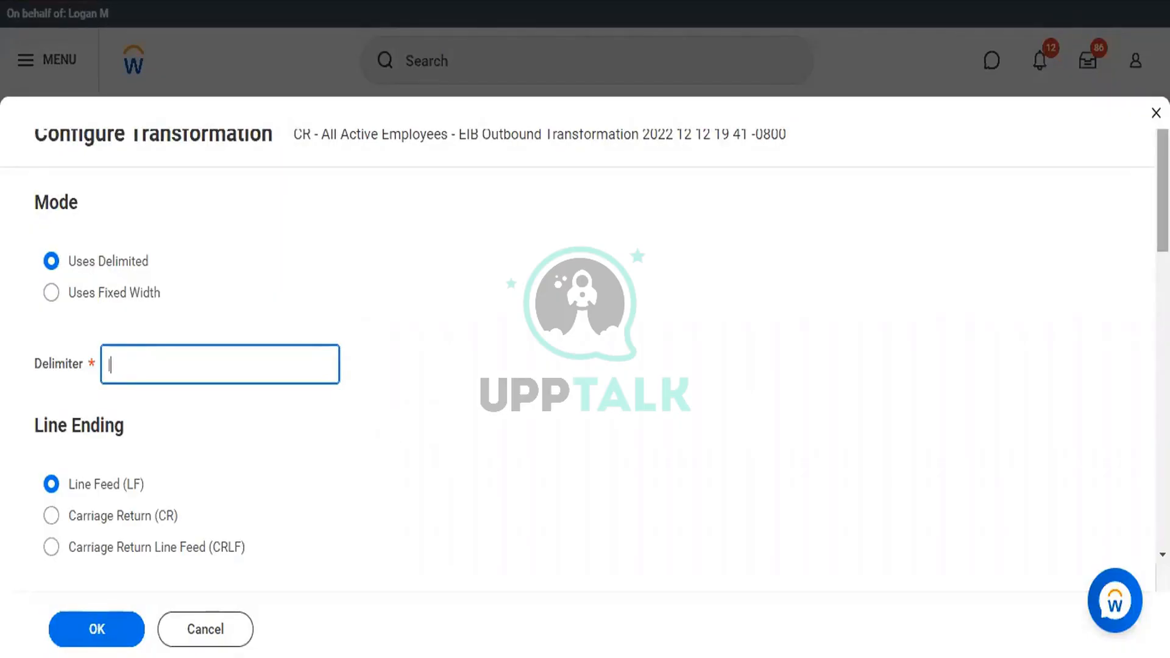
Remove the quotation mark prefix and suffix characters from the Employee ID column
scroll(585, 341, "down", 5)
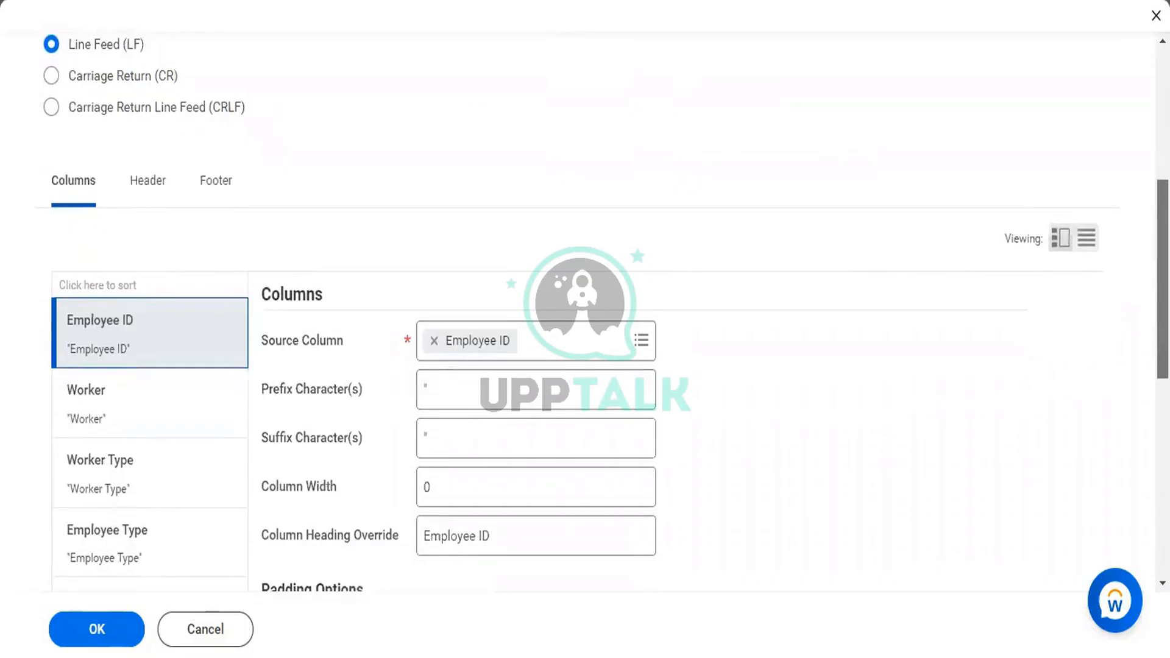
scroll(585, 324, "down", 1)
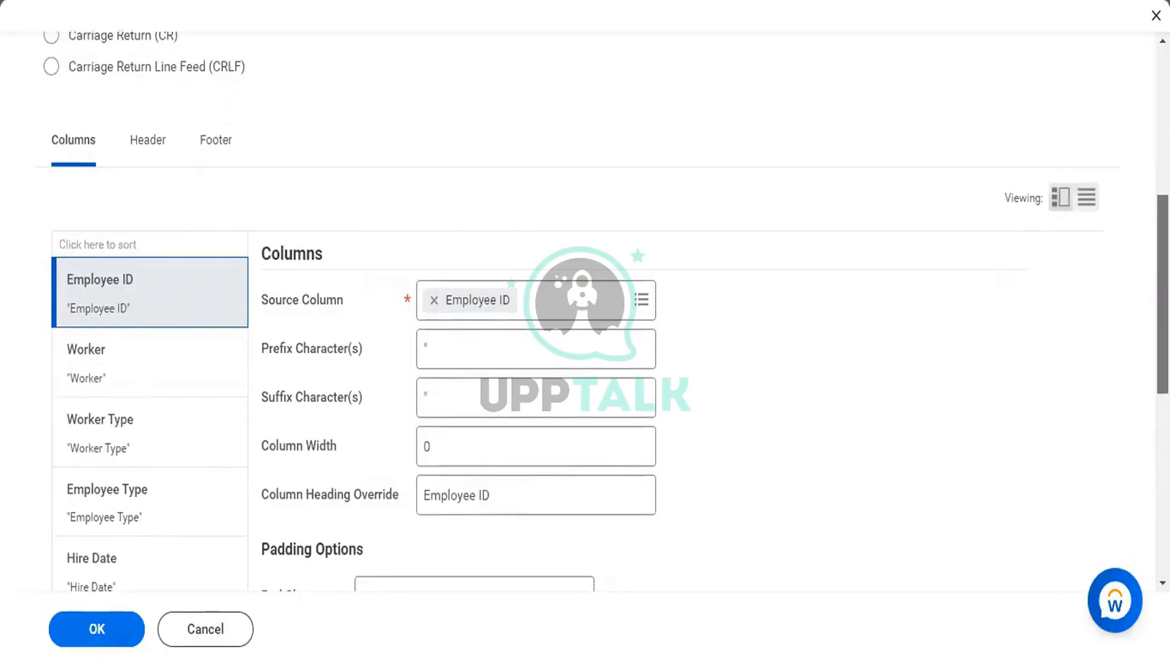
scroll(585, 310, "down", 1)
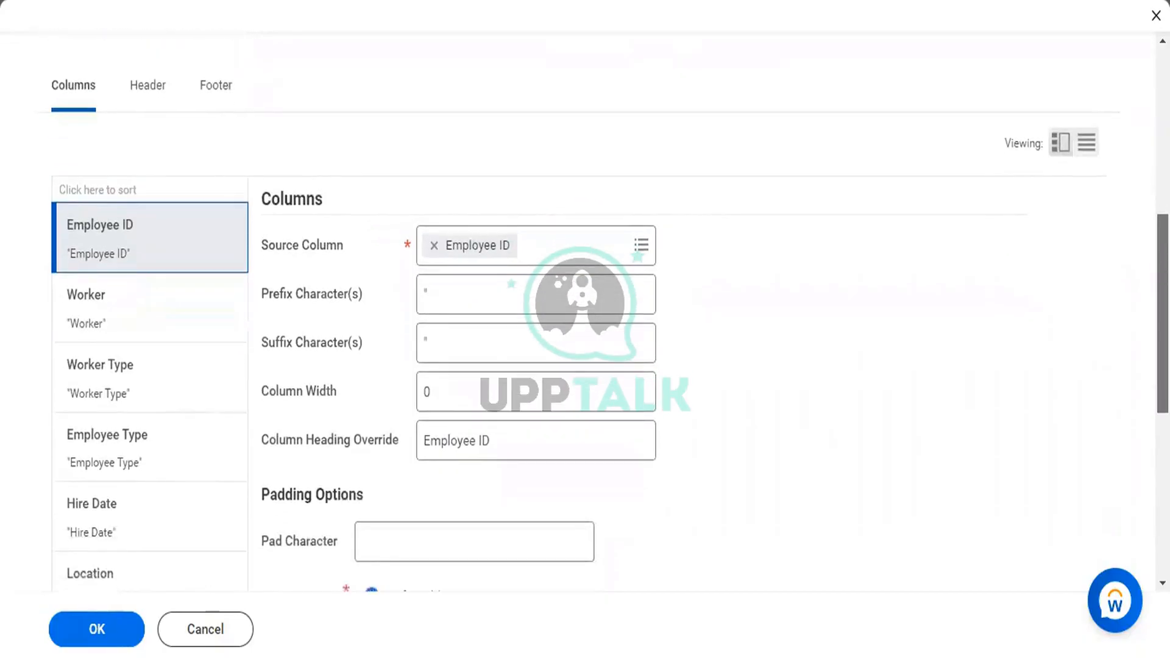
scroll(585, 335, "down", 1)
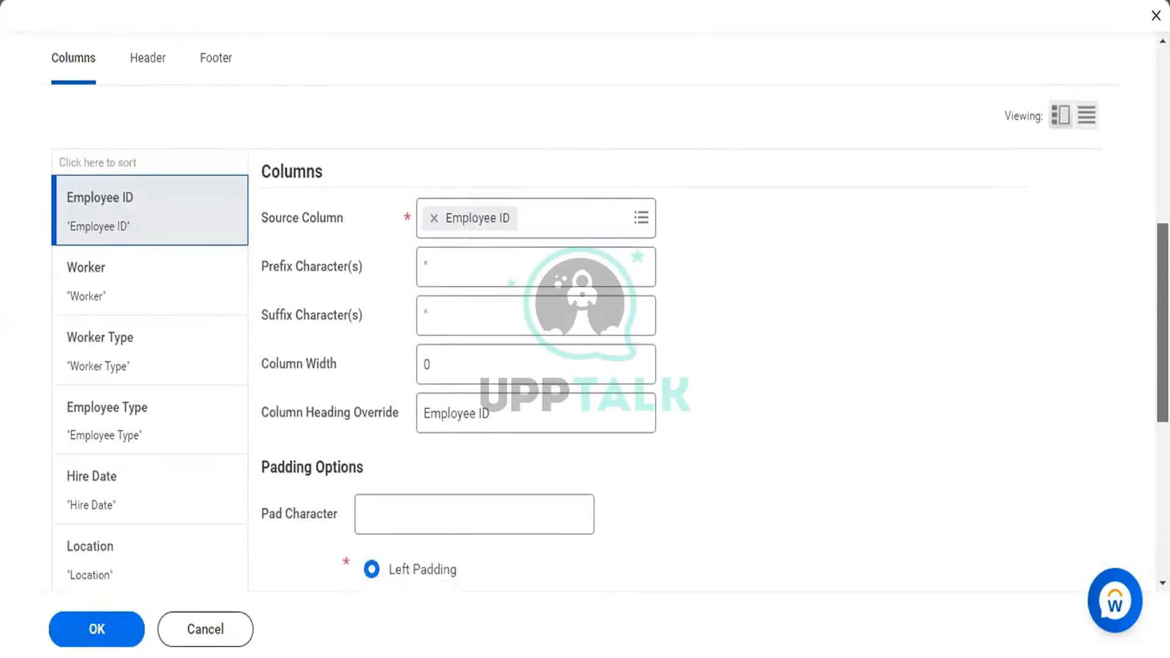
scroll(586, 320, "up", 1)
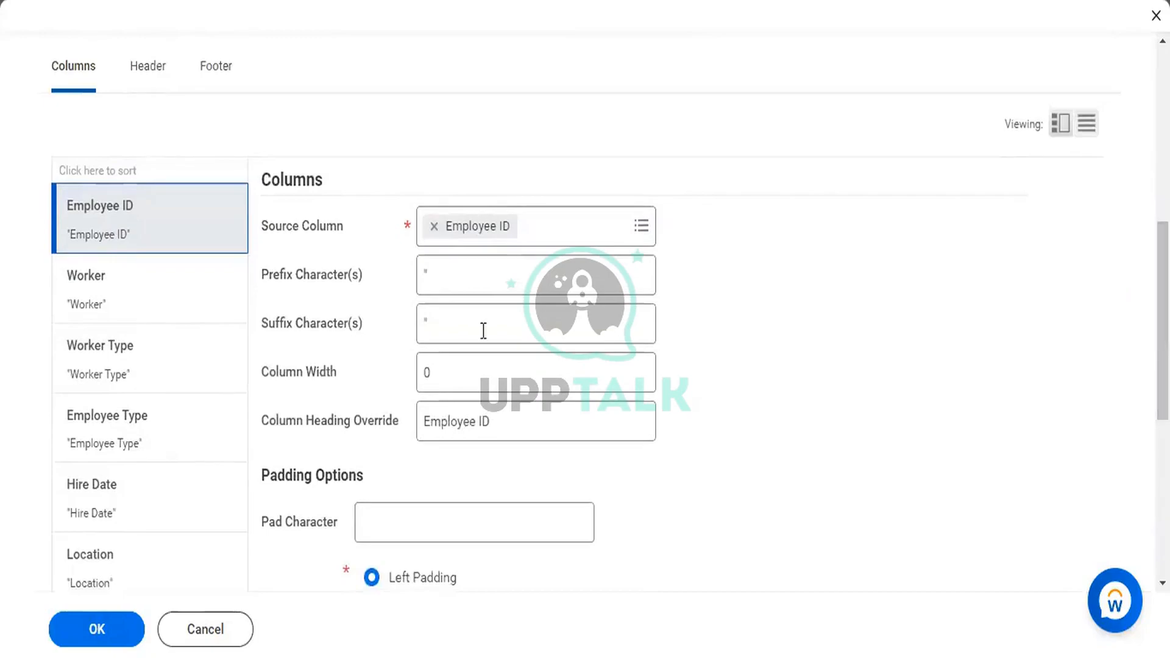
left_click(460, 276)
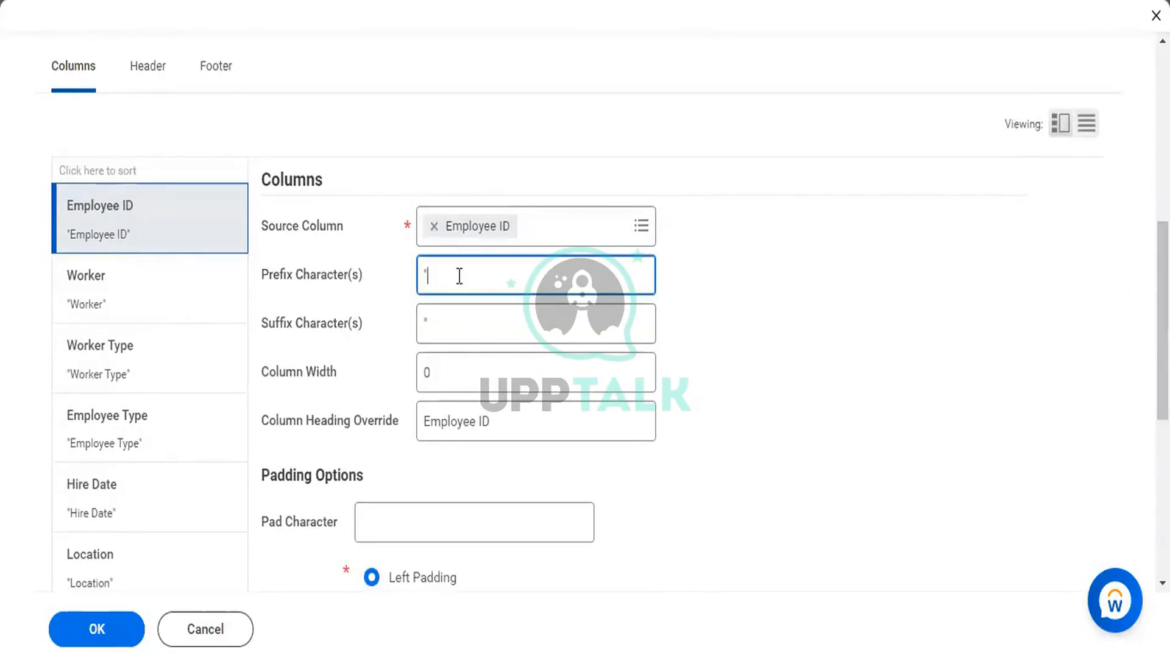
key("BackSpace")
left_click(455, 327)
key("BackSpace")
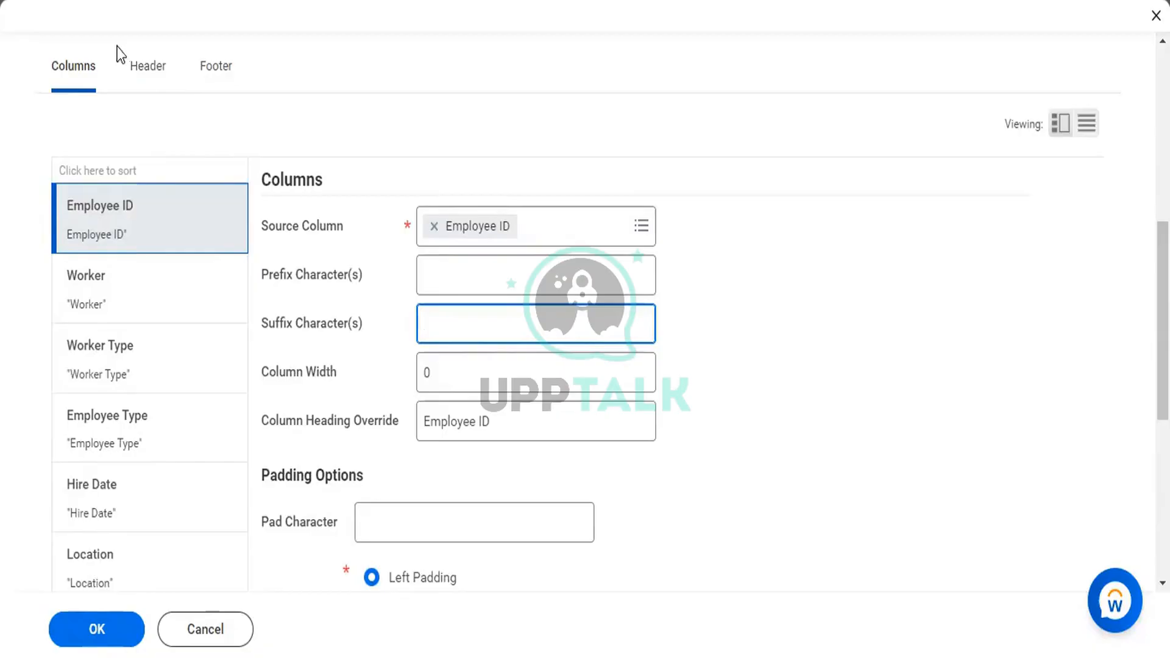
Remove the quotation mark prefix and suffix characters from the Worker column
left_click(111, 294)
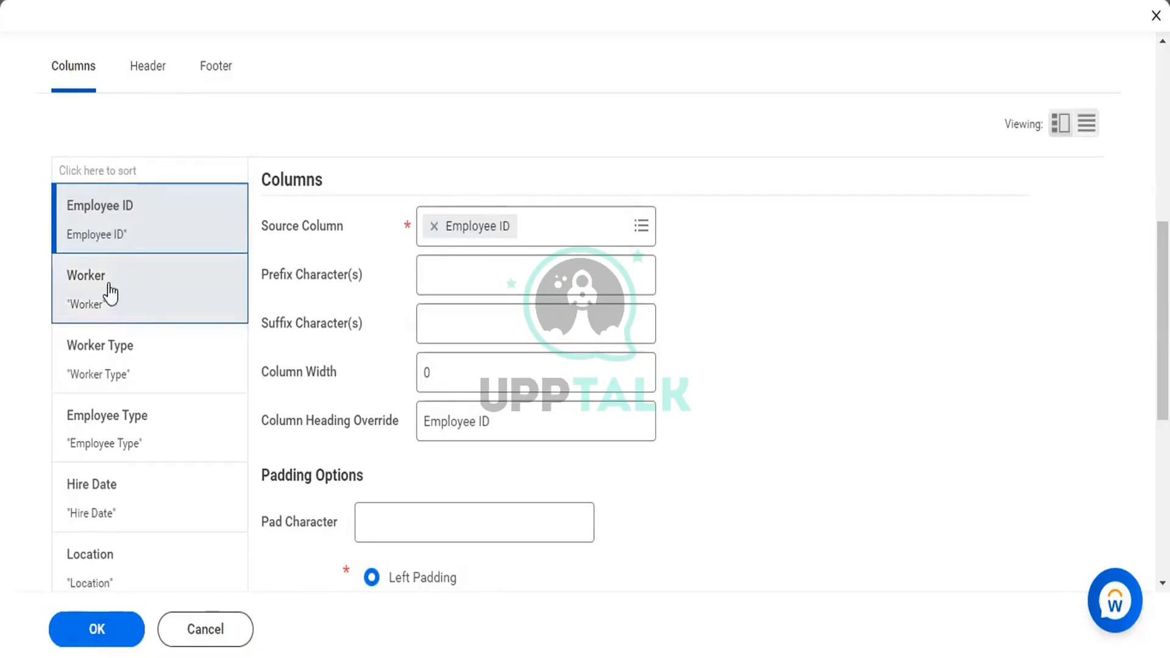
left_click(525, 282)
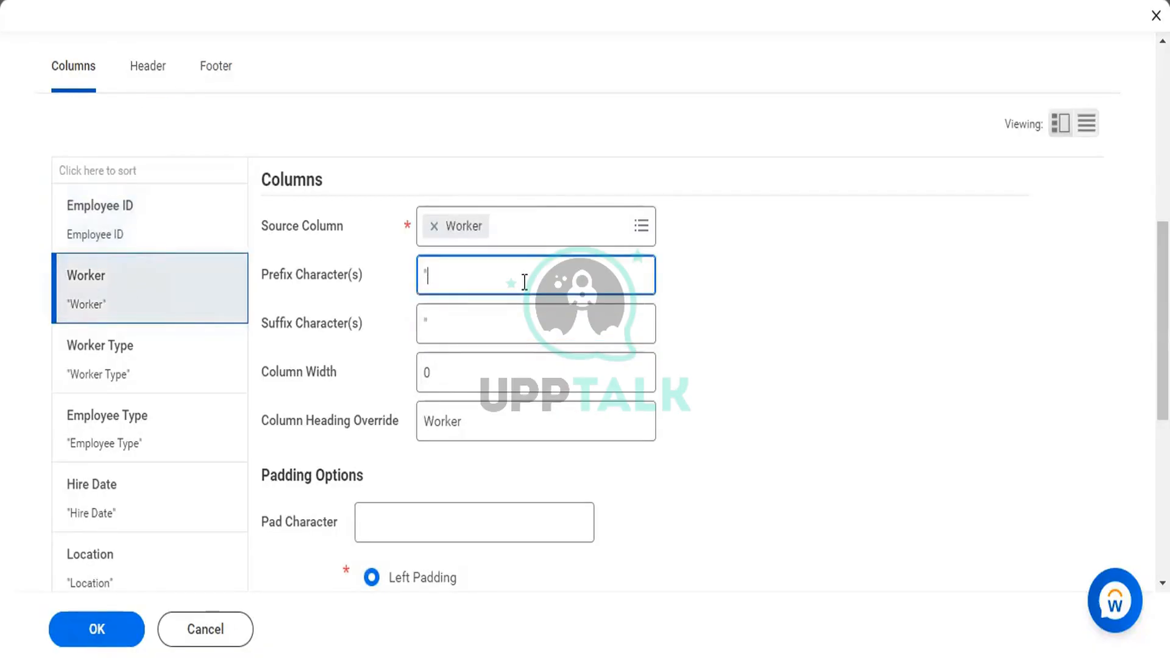
key("BackSpace")
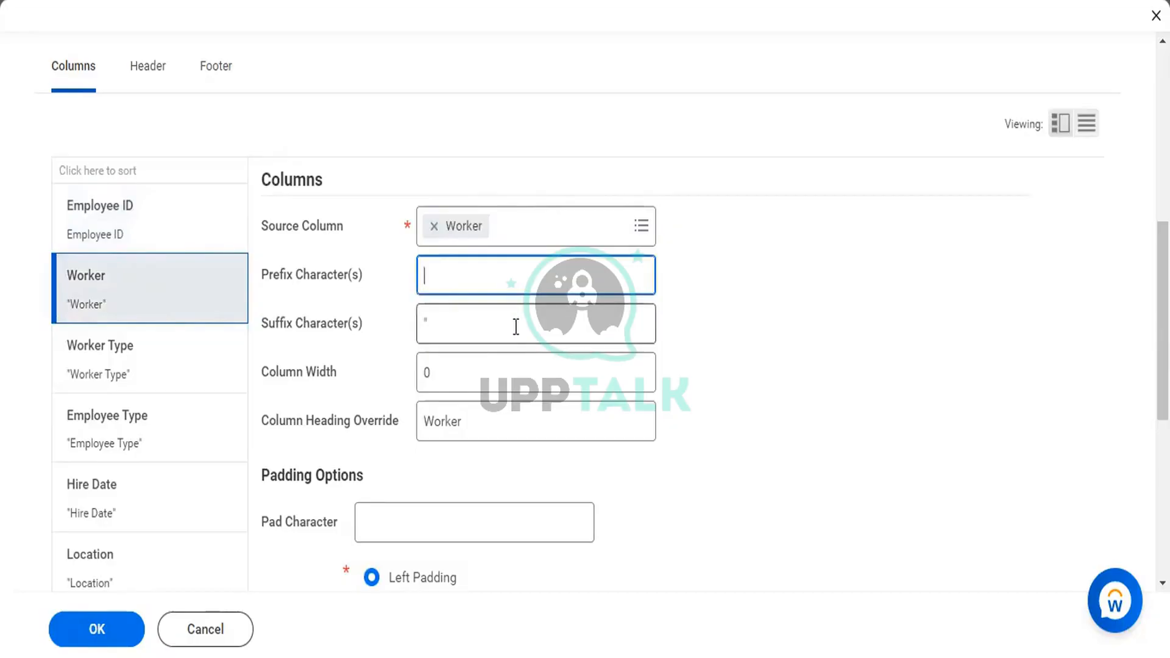
left_click(516, 327)
key("BackSpace")
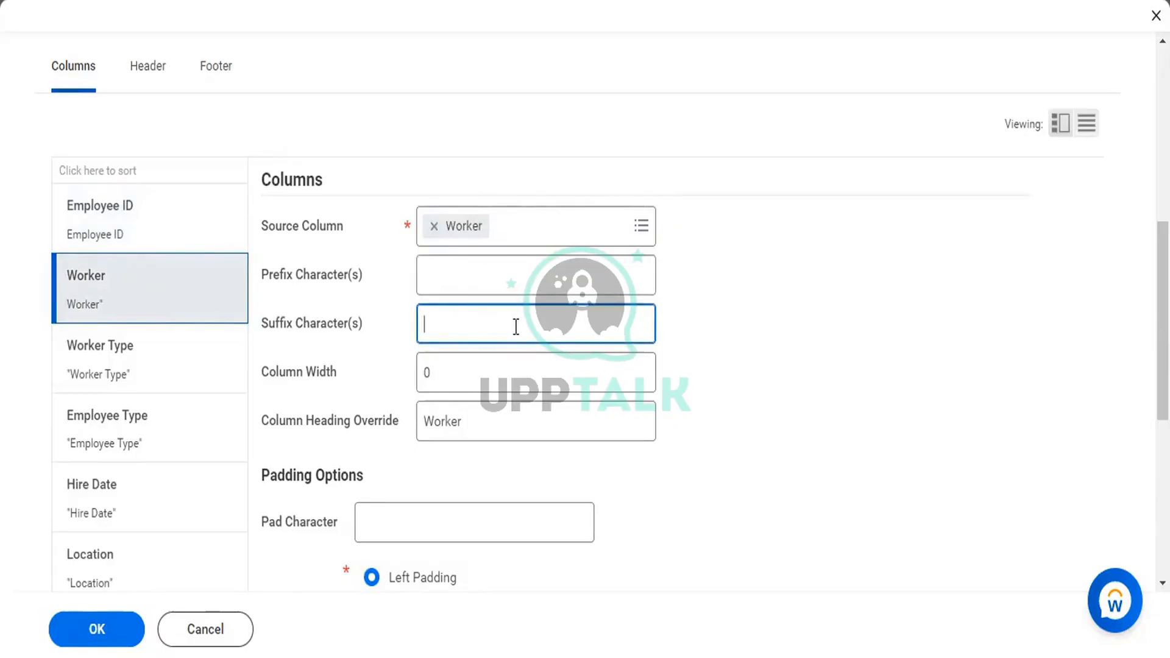
Remove the quotation mark prefix and suffix characters from the Worker Type column
left_click(130, 375)
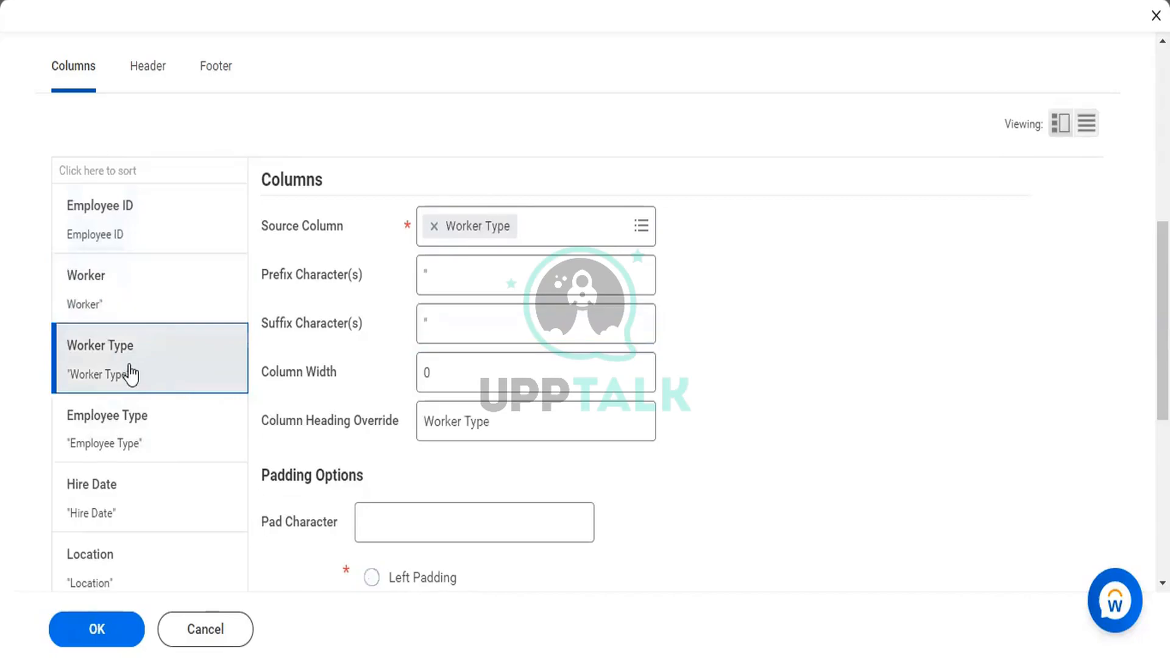
left_click(458, 277)
key("BackSpace")
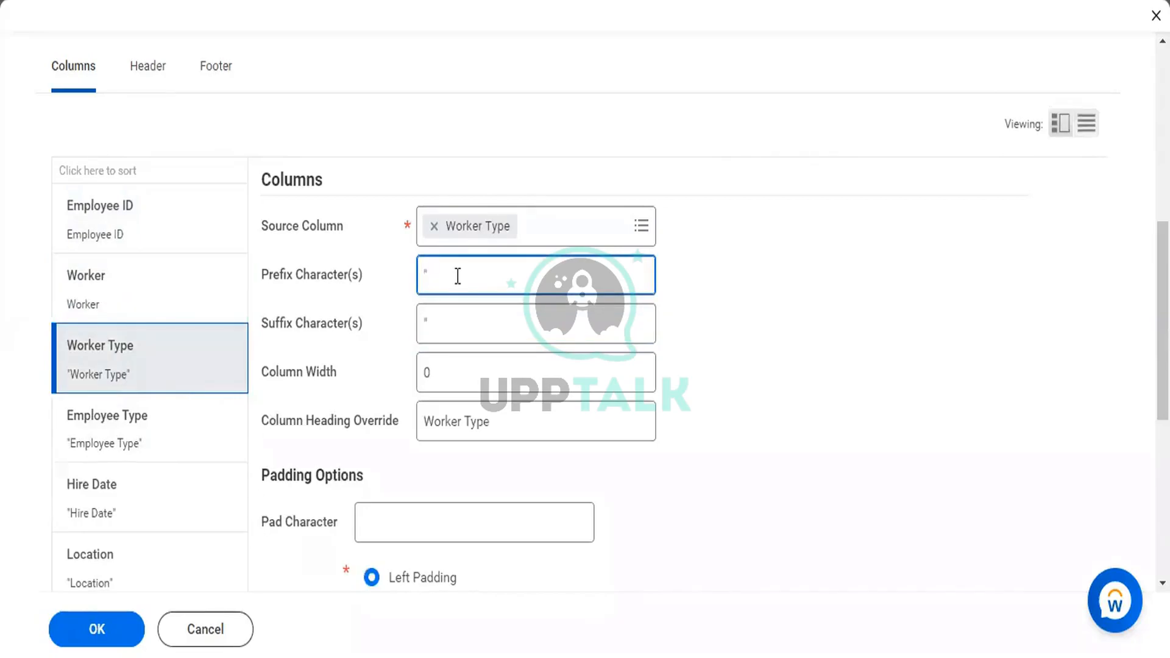
left_click(460, 335)
key("BackSpace")
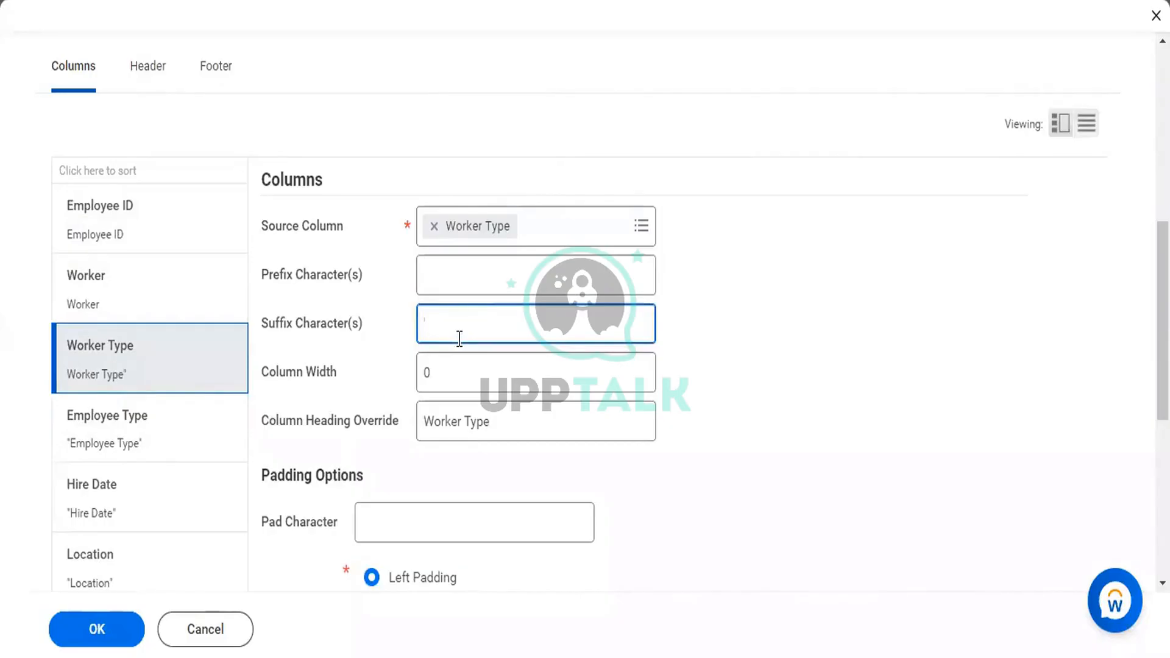
Remove the quotation mark prefix and suffix characters from the Employee Type column
left_click(137, 423)
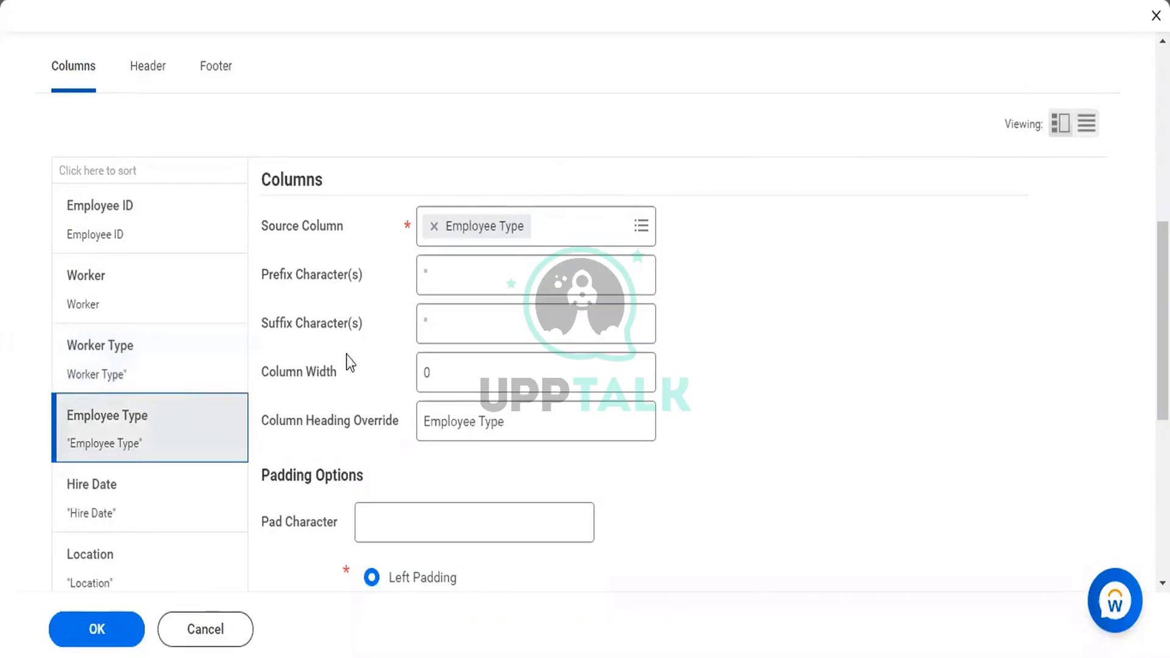
left_click(453, 270)
key("BackSpace")
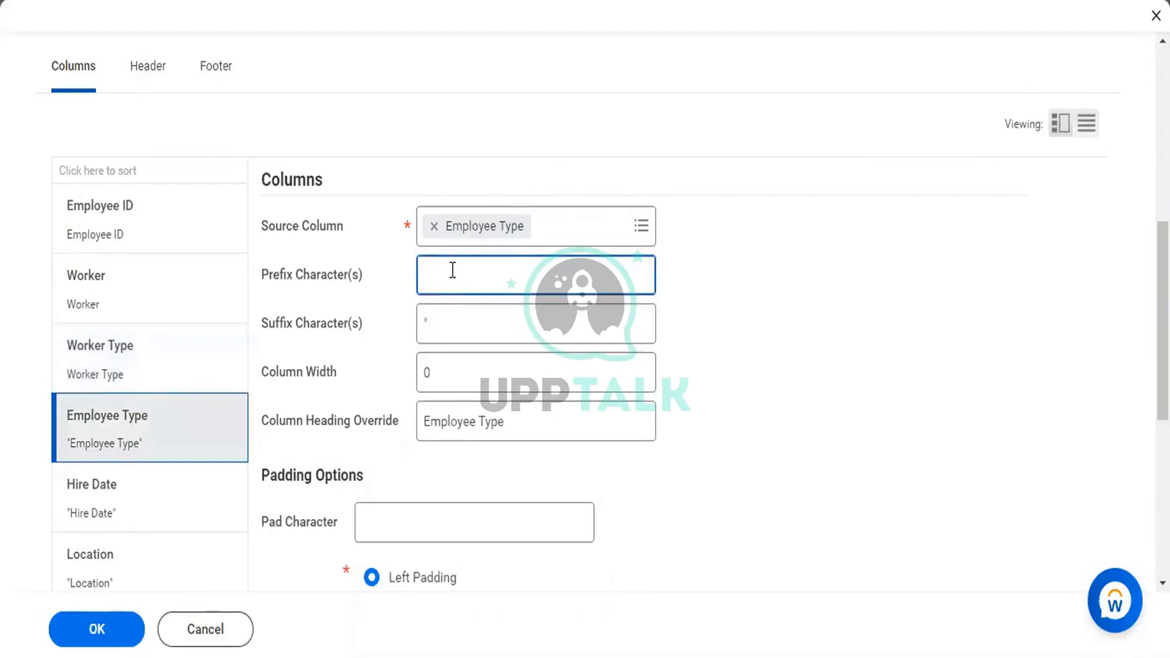
left_click(457, 331)
key("BackSpace")
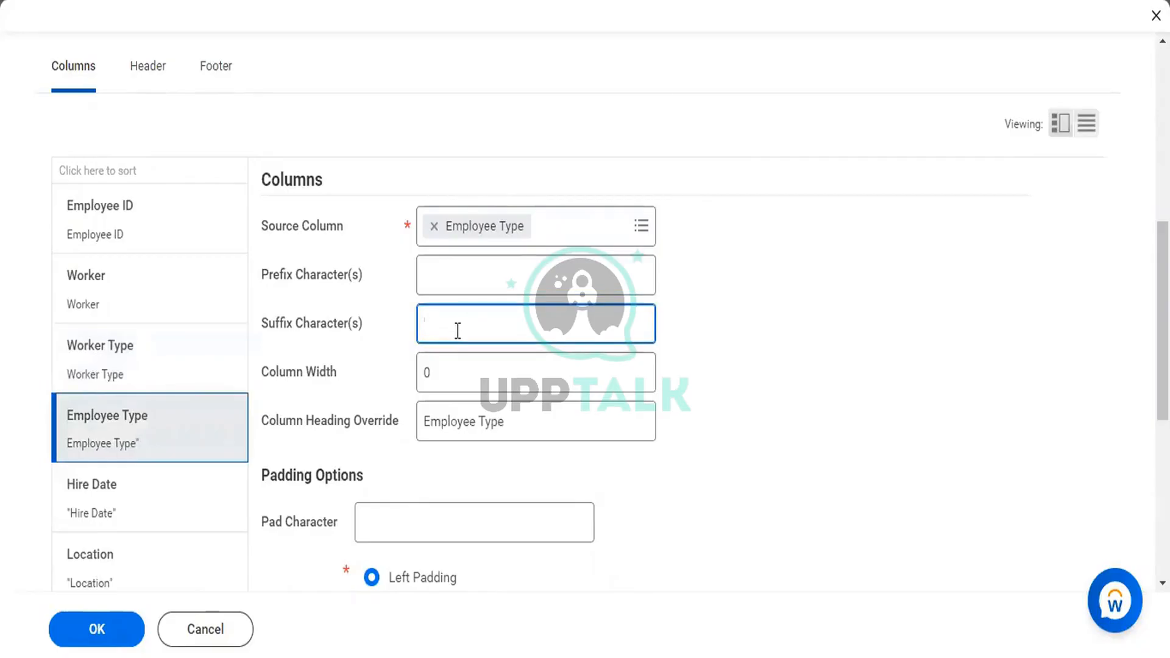
Remove the quotation mark prefix and suffix characters from the Hire Date column
left_click(107, 507)
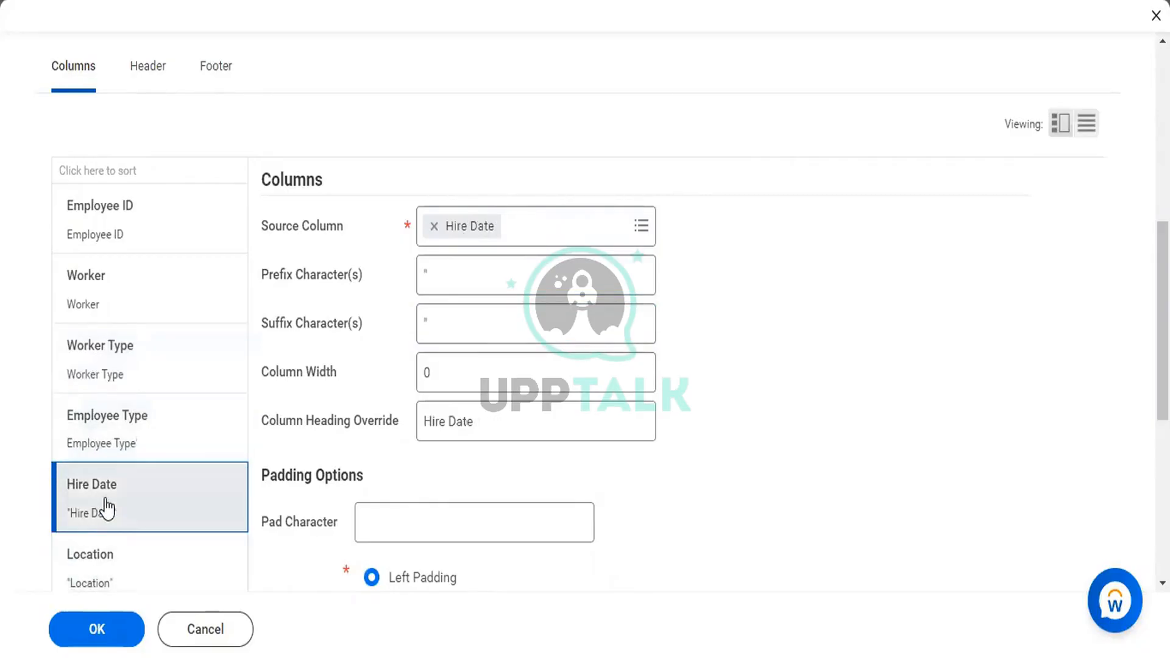
left_click(481, 270)
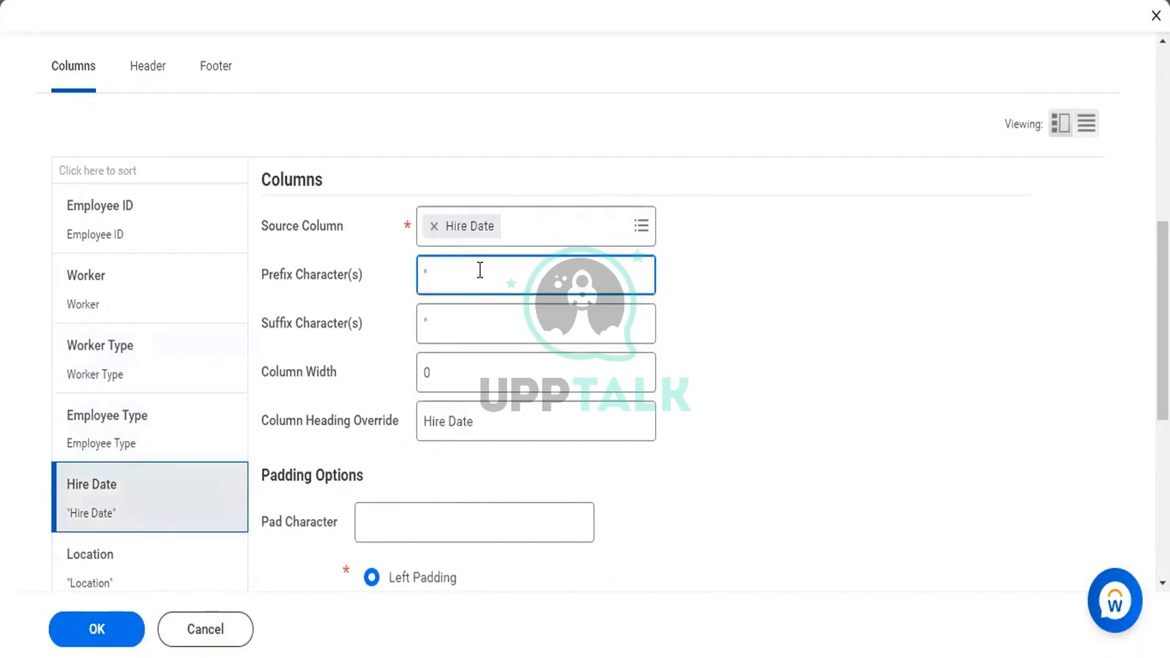
key("BackSpace")
left_click(471, 332)
key("BackSpace")
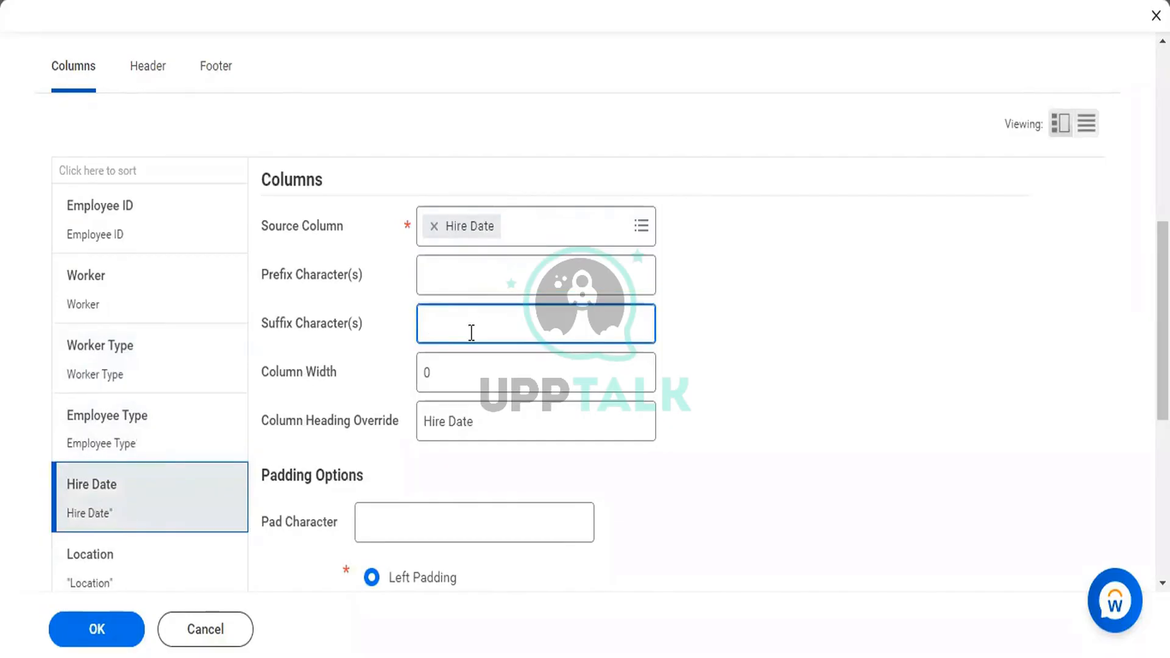
Remove the quotation mark prefix and suffix characters from the Location column
left_click(94, 561)
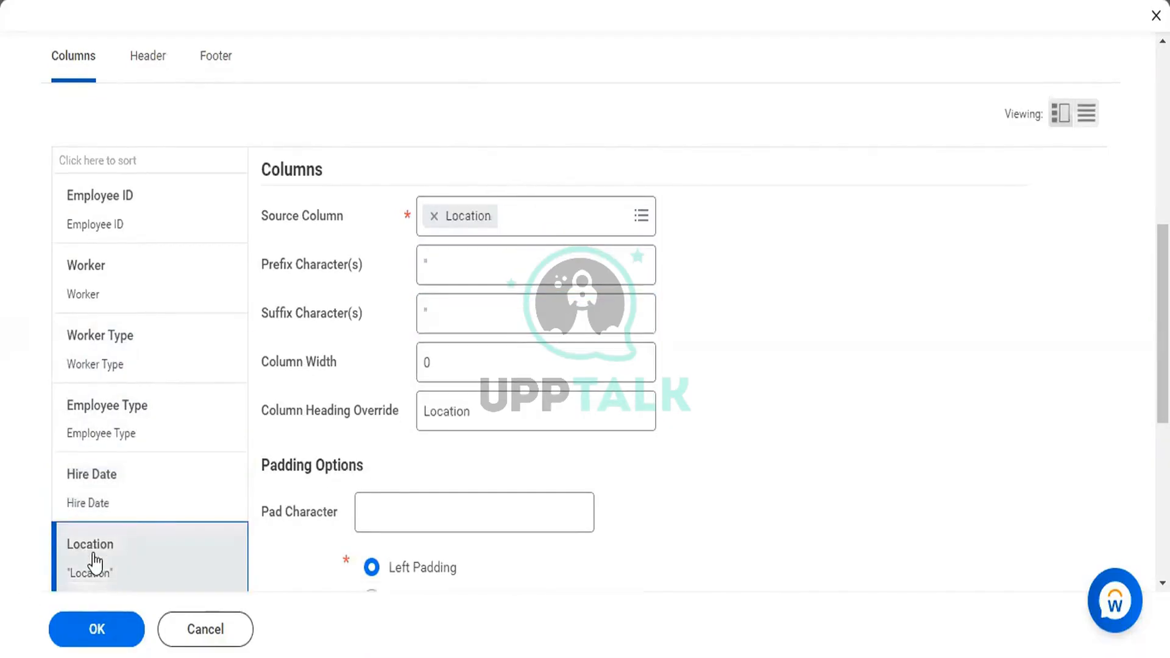
left_click(478, 264)
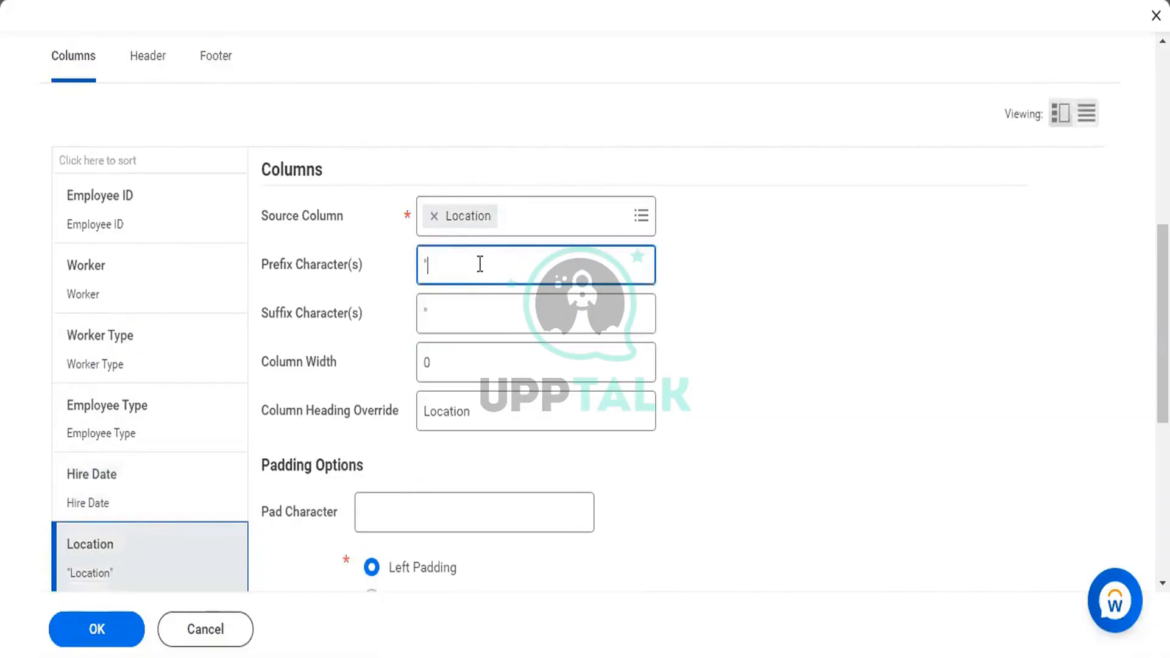
key("BackSpace")
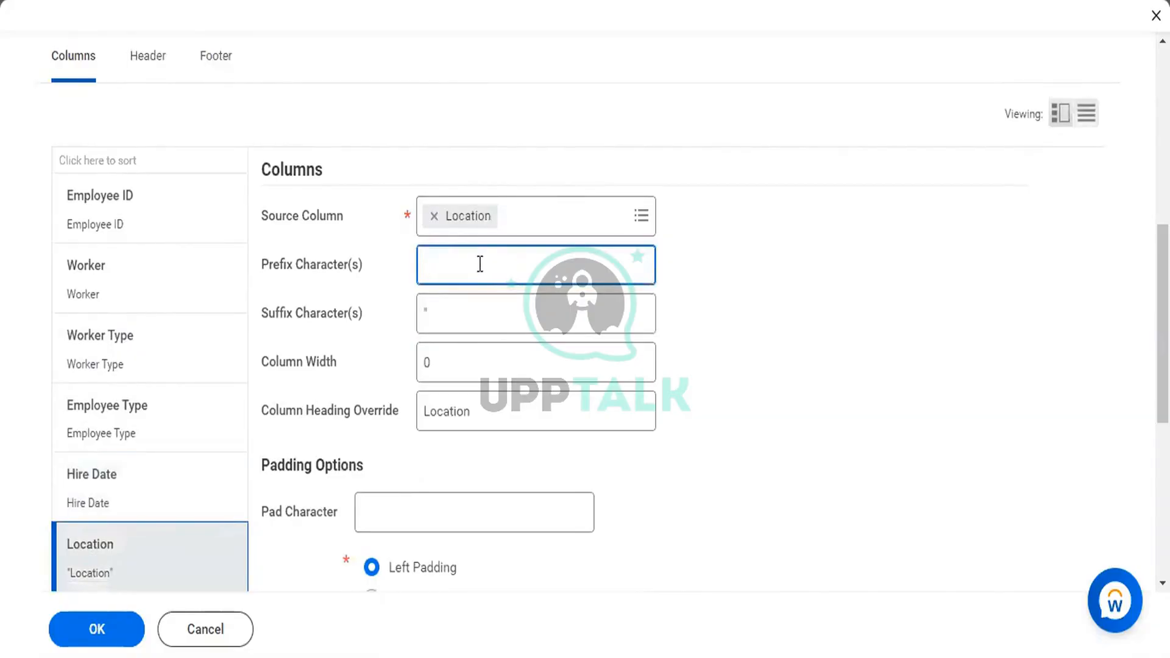
left_click(473, 317)
key("BackSpace")
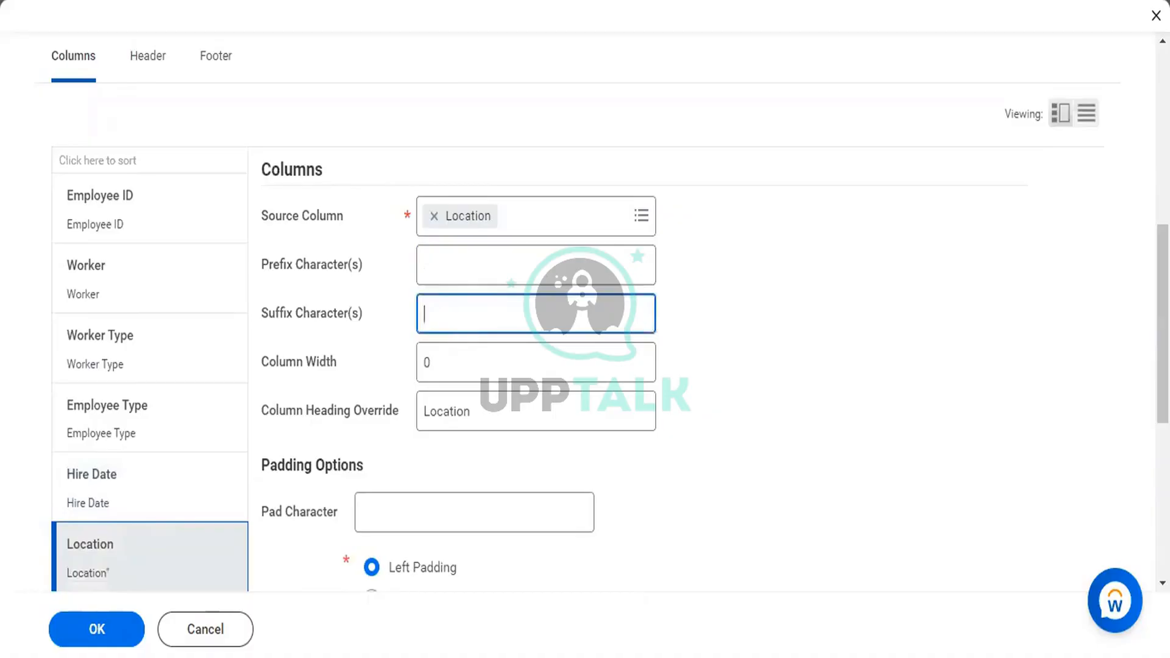
Remove the quotation mark prefix and suffix characters from the Country column
scroll(473, 316, "down", 2)
scroll(472, 316, "down", 3)
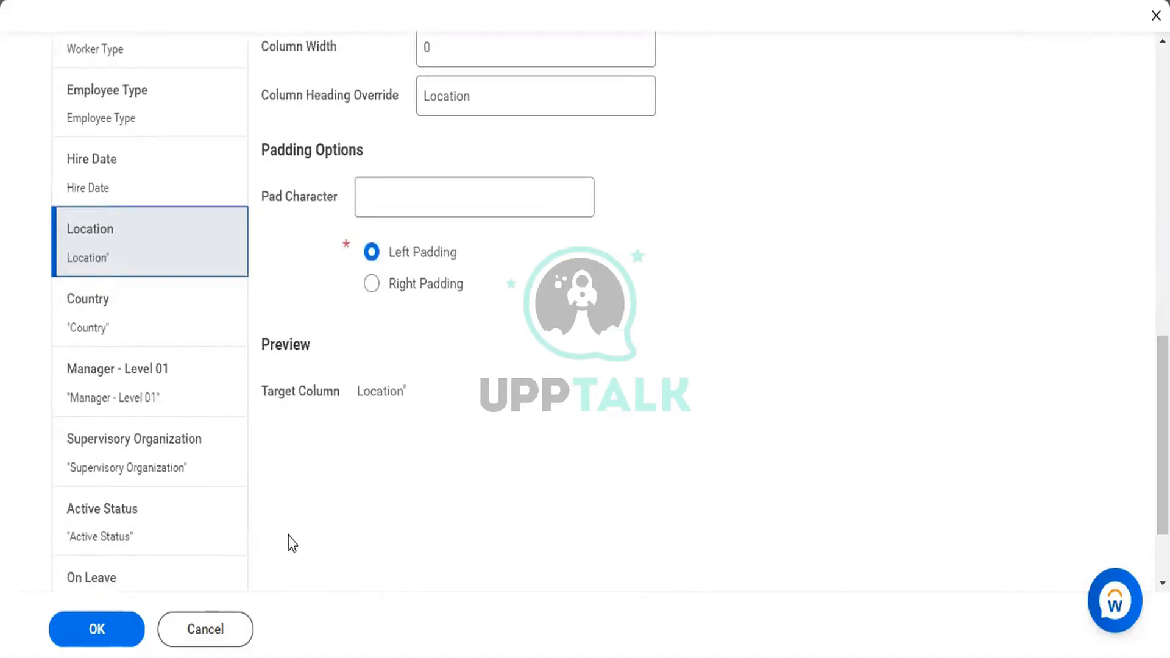
left_click(90, 326)
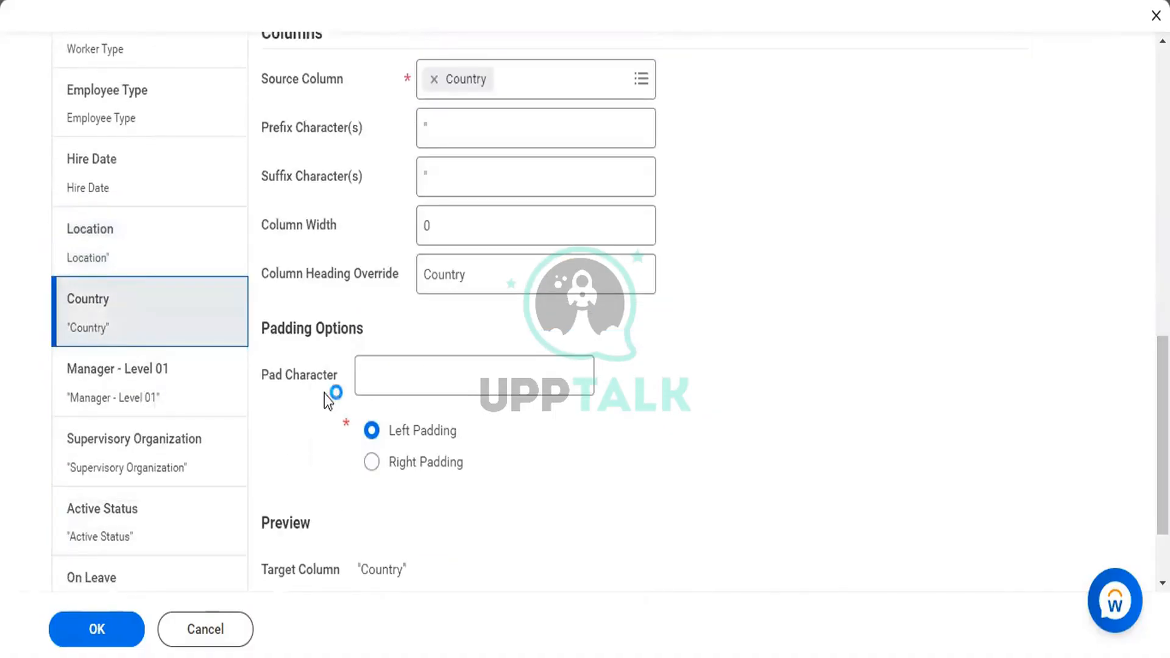
left_click(444, 134)
key("BackSpace")
left_click(445, 164)
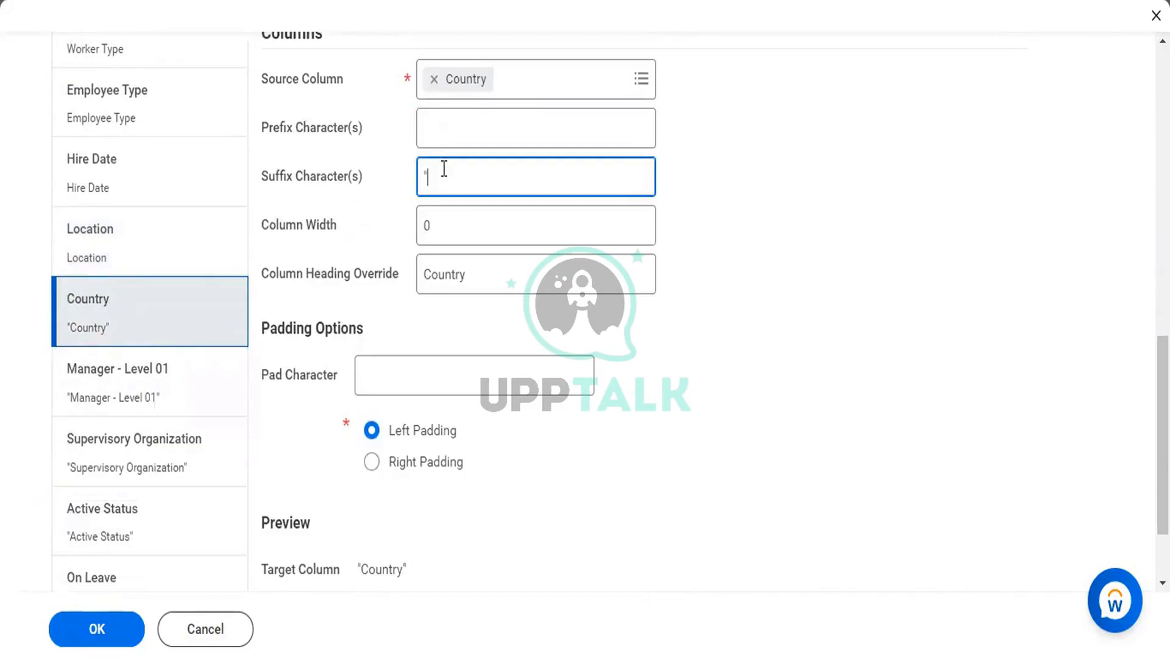
key("BackSpace")
Remove the quotation mark prefix and suffix characters from the Manager - Level 01 column
left_click(151, 367)
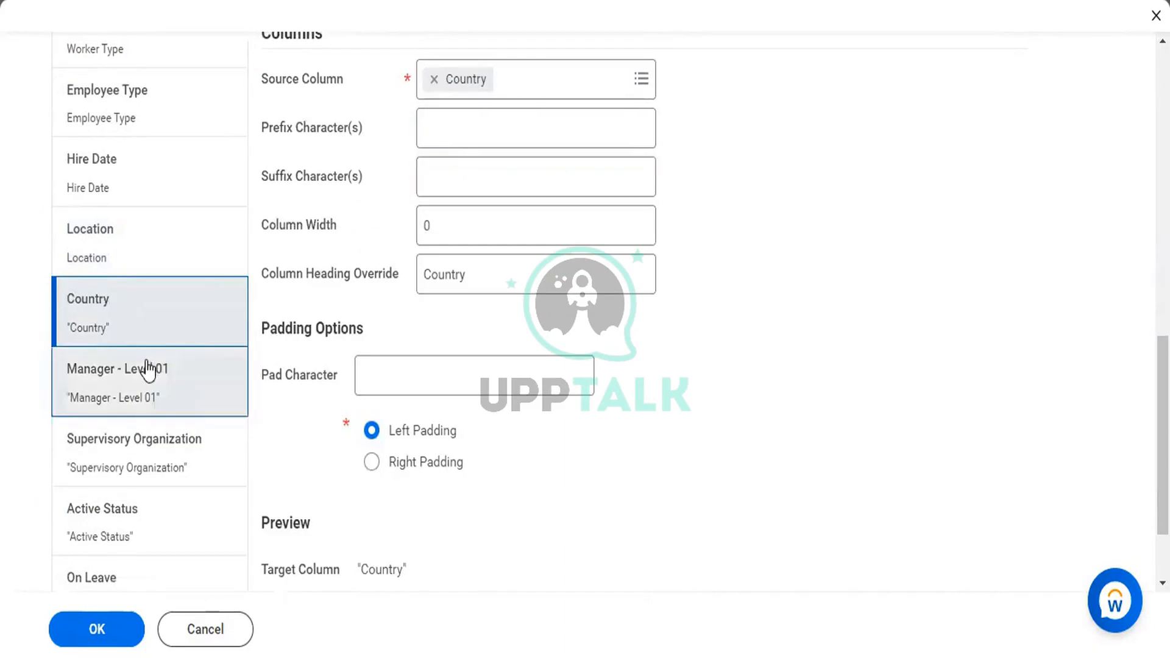
left_click(446, 138)
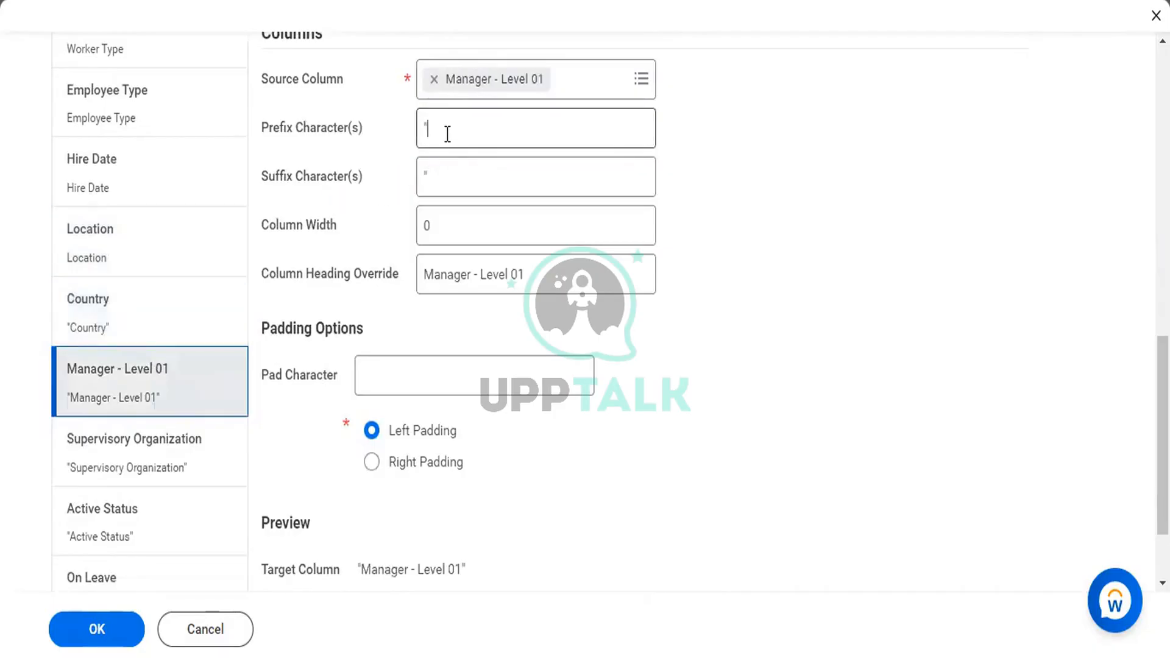
key("BackSpace")
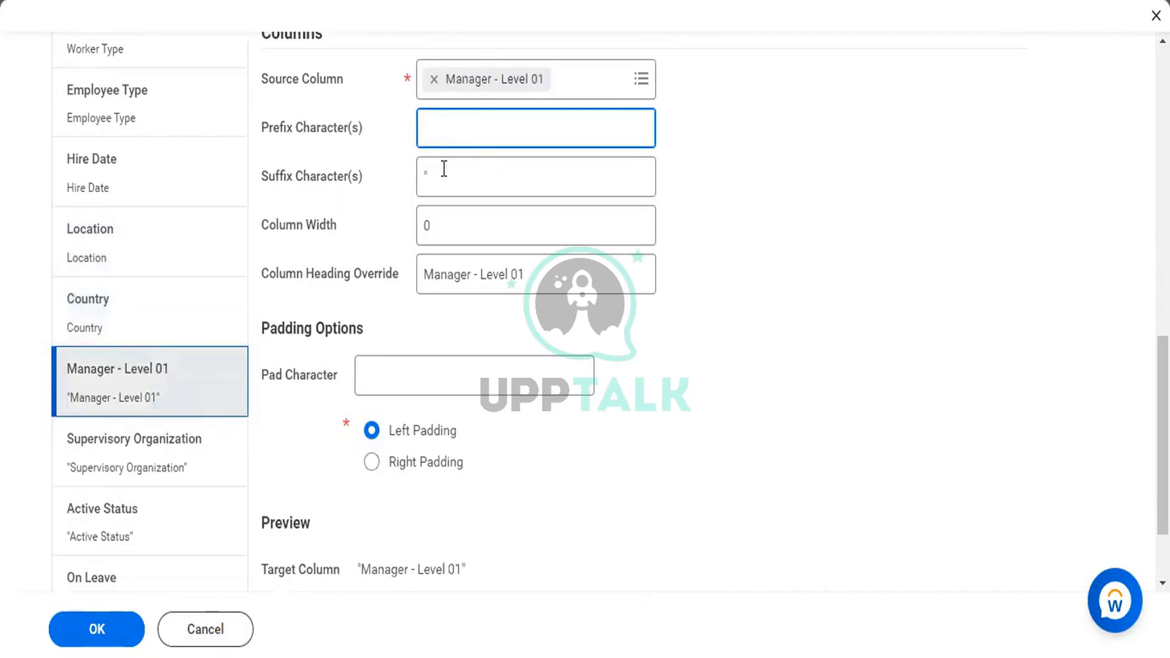
left_click(444, 169)
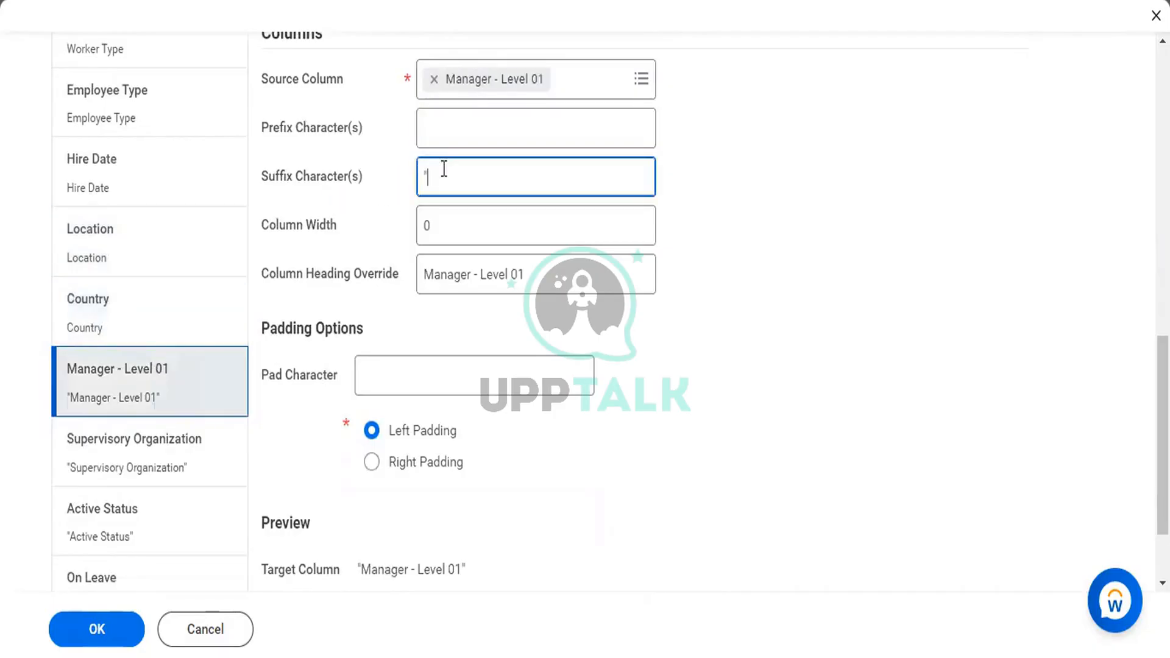
Remove the quotation mark prefix and suffix characters from the Supervisory Organization column
left_click(149, 465)
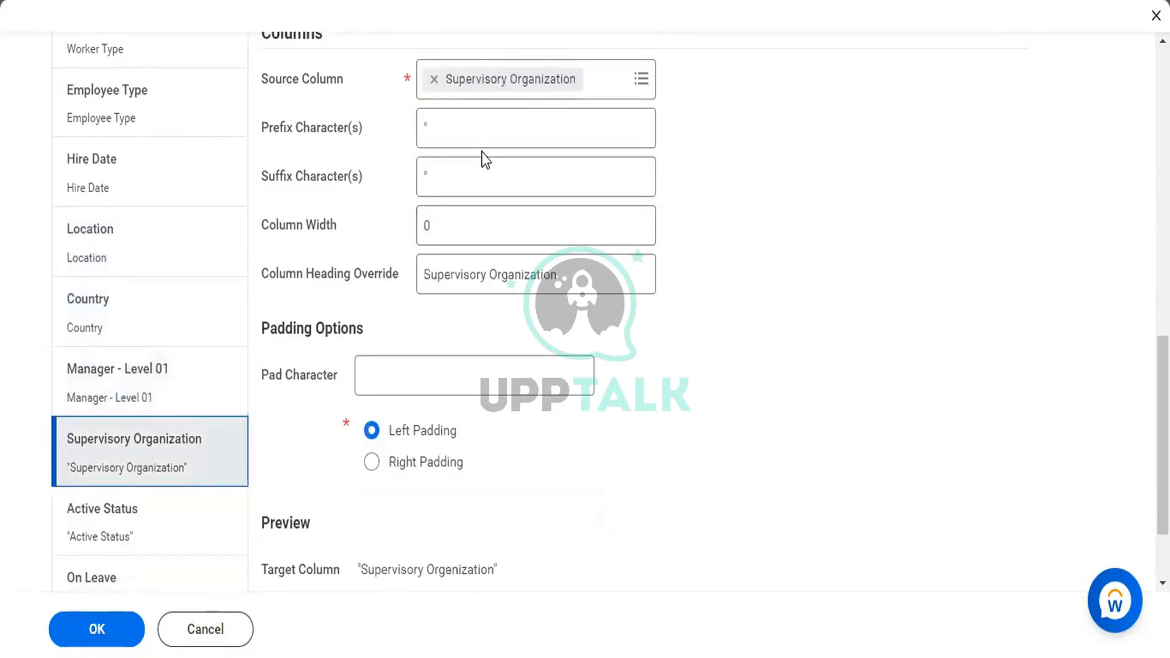
left_click(487, 127)
key("BackSpace")
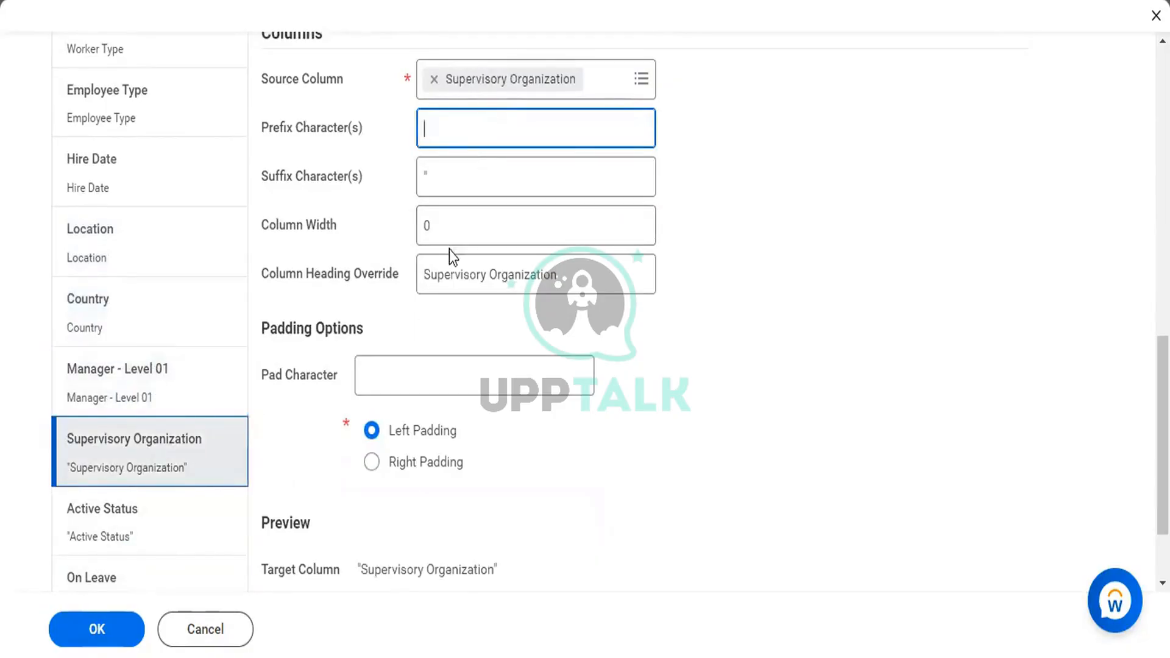
left_click(470, 171)
key("BackSpace")
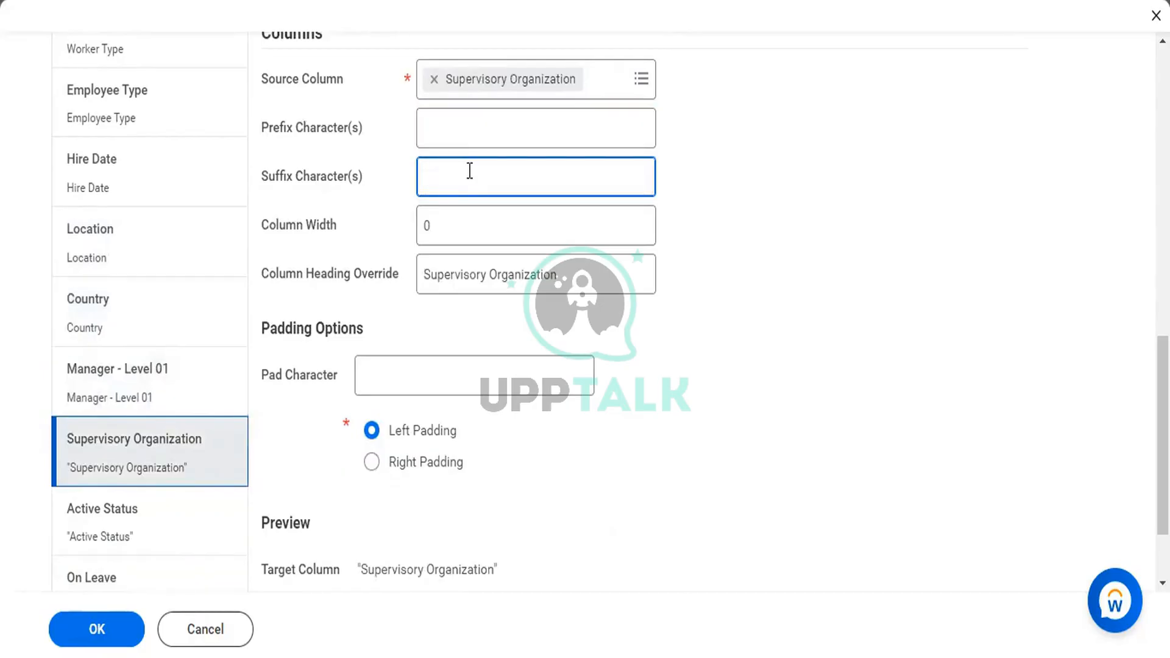
Remove the quotation mark prefix and suffix characters from the Active Status column
left_click(129, 538)
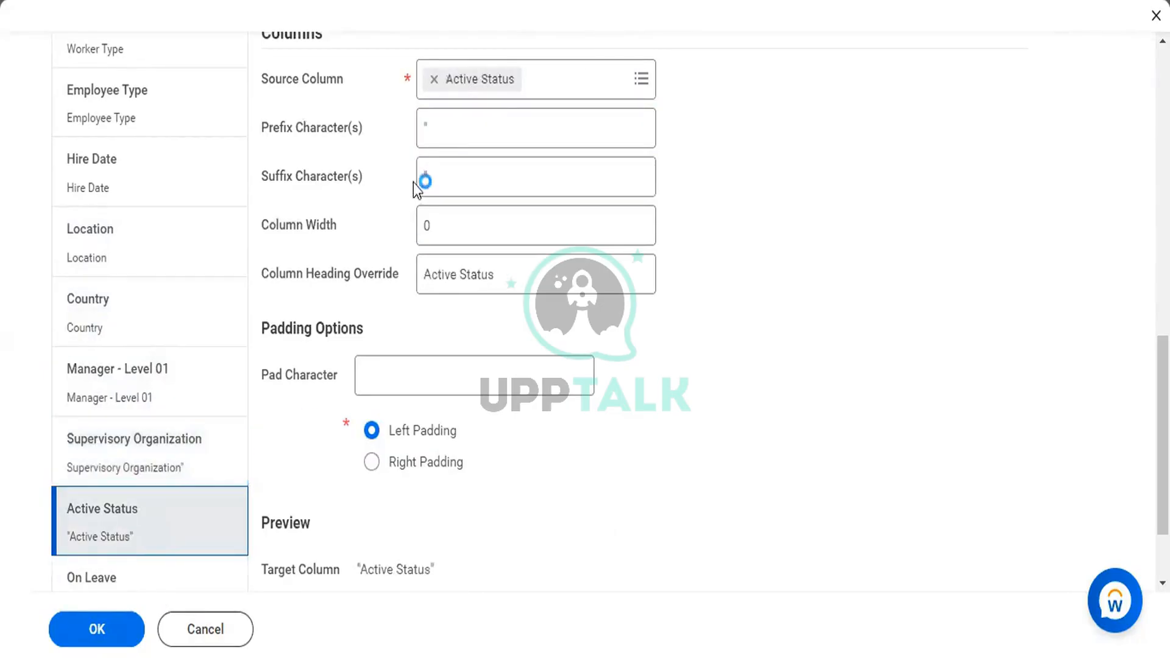
left_click(448, 124)
key("BackSpace")
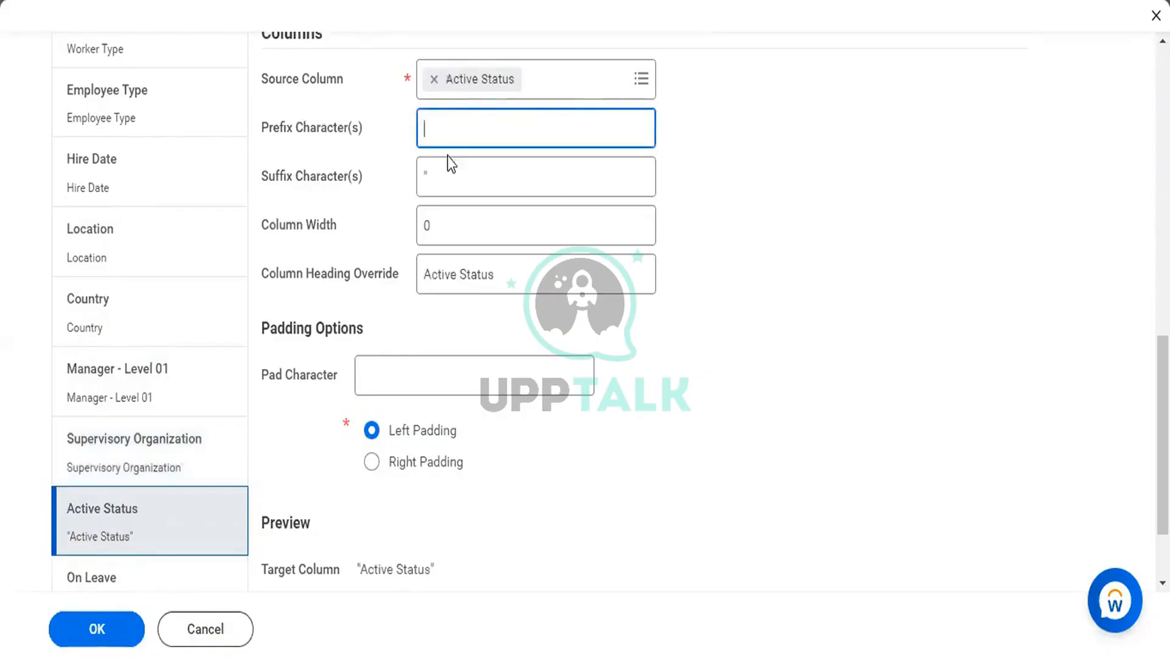
left_click(450, 169)
key("BackSpace")
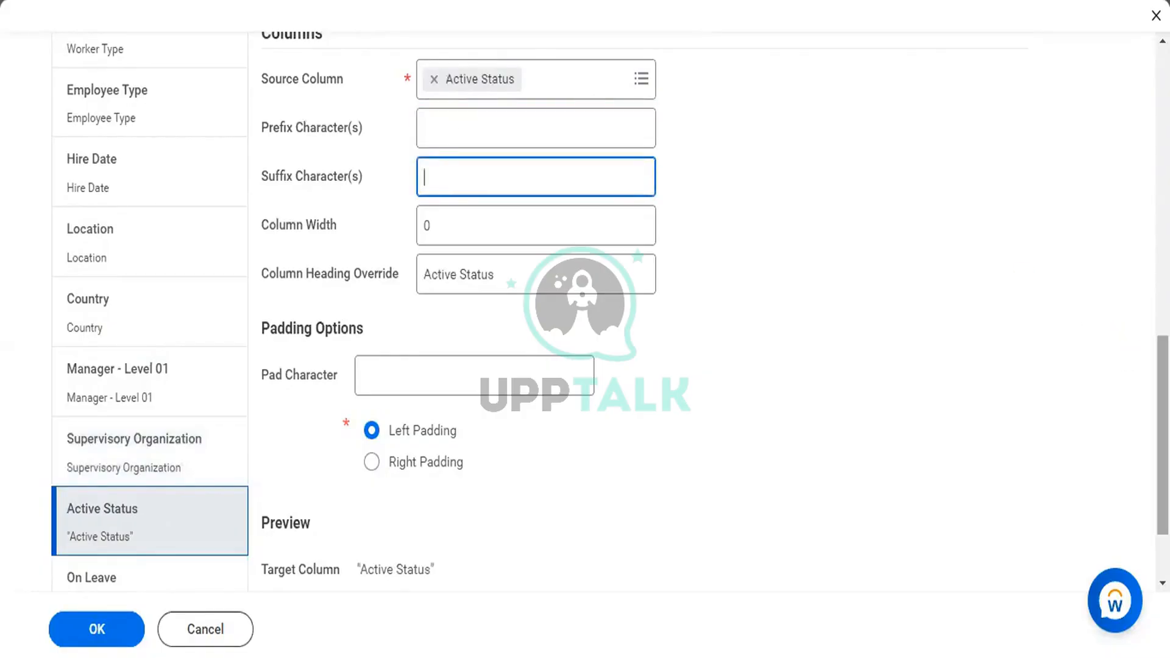
Remove the quotation mark prefix and suffix characters from the On Leave column and save the transformation configuration
scroll(1163, 438, "down", 2)
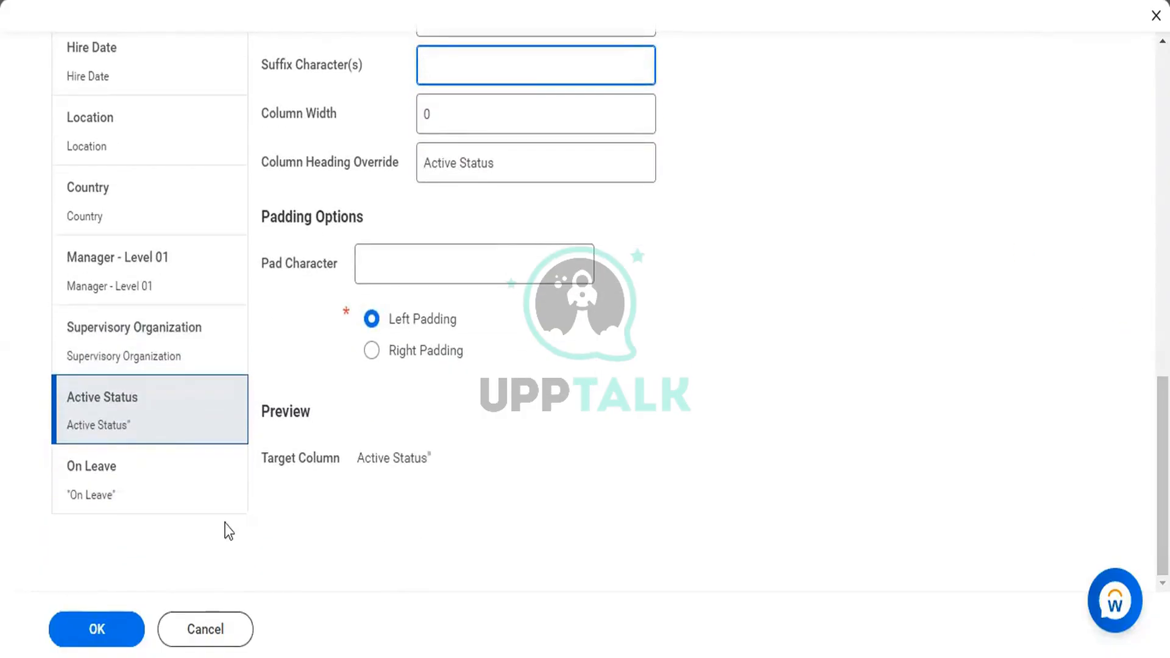
left_click(138, 491)
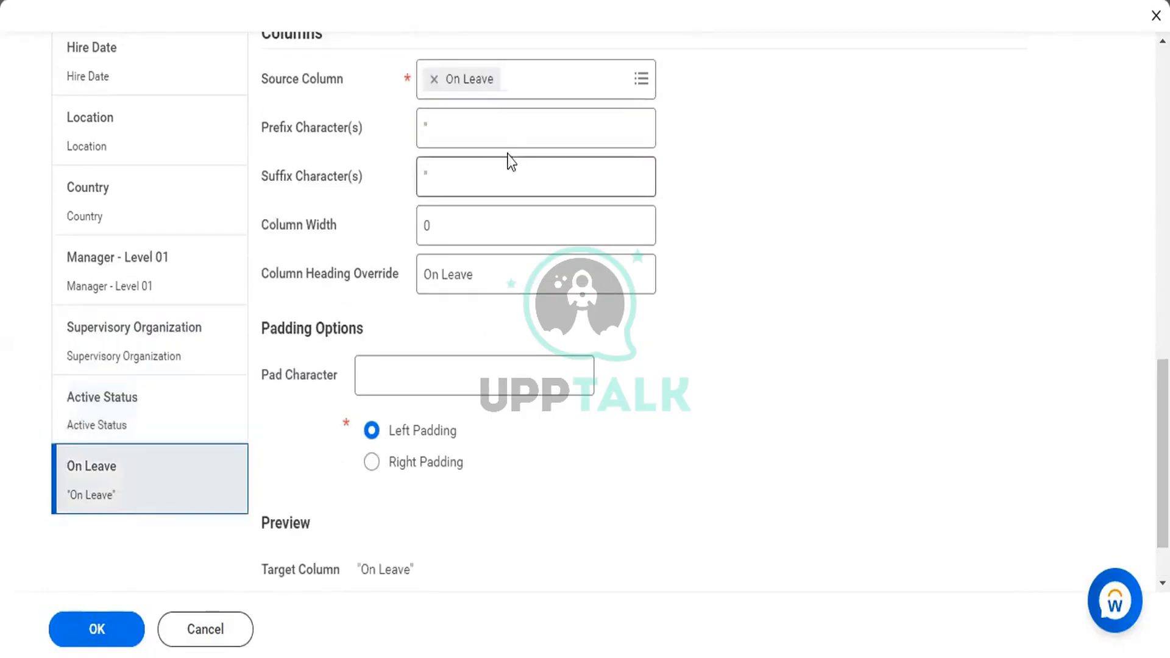
left_click(506, 129)
key("BackSpace")
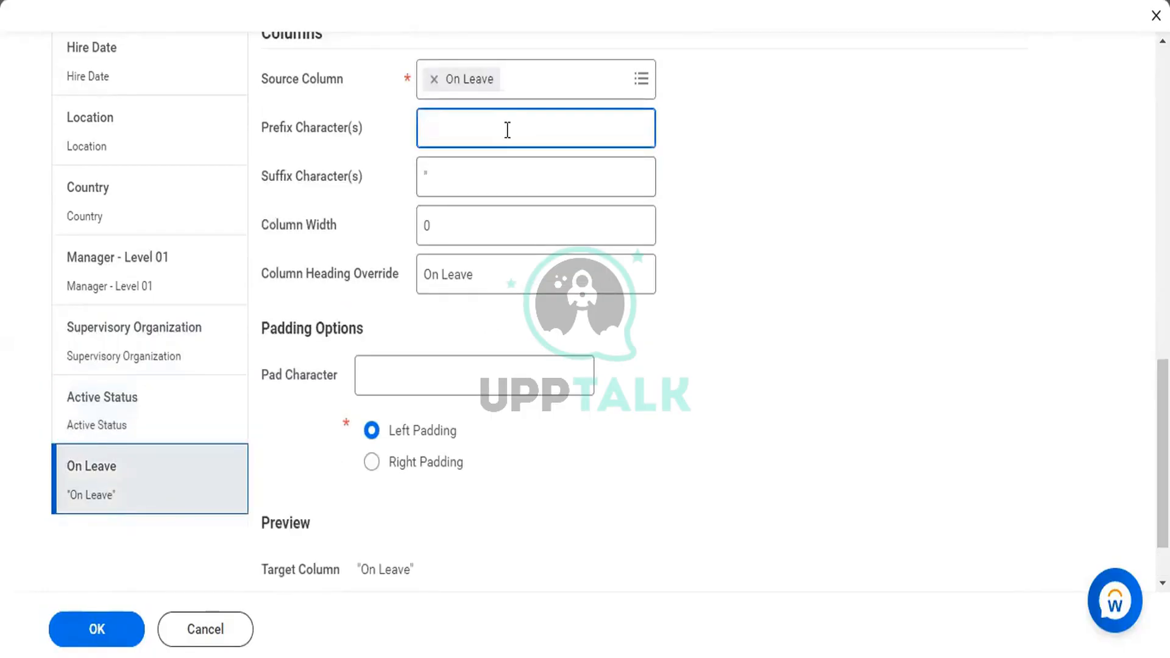
left_click(507, 175)
key("BackSpace")
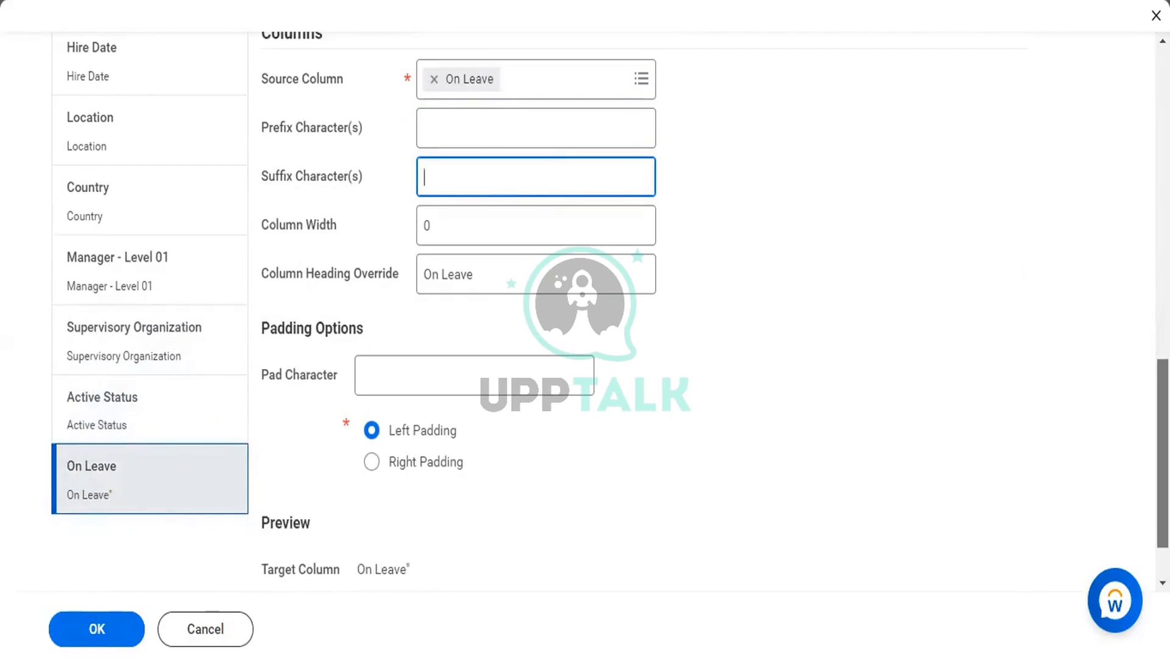
left_click(89, 633)
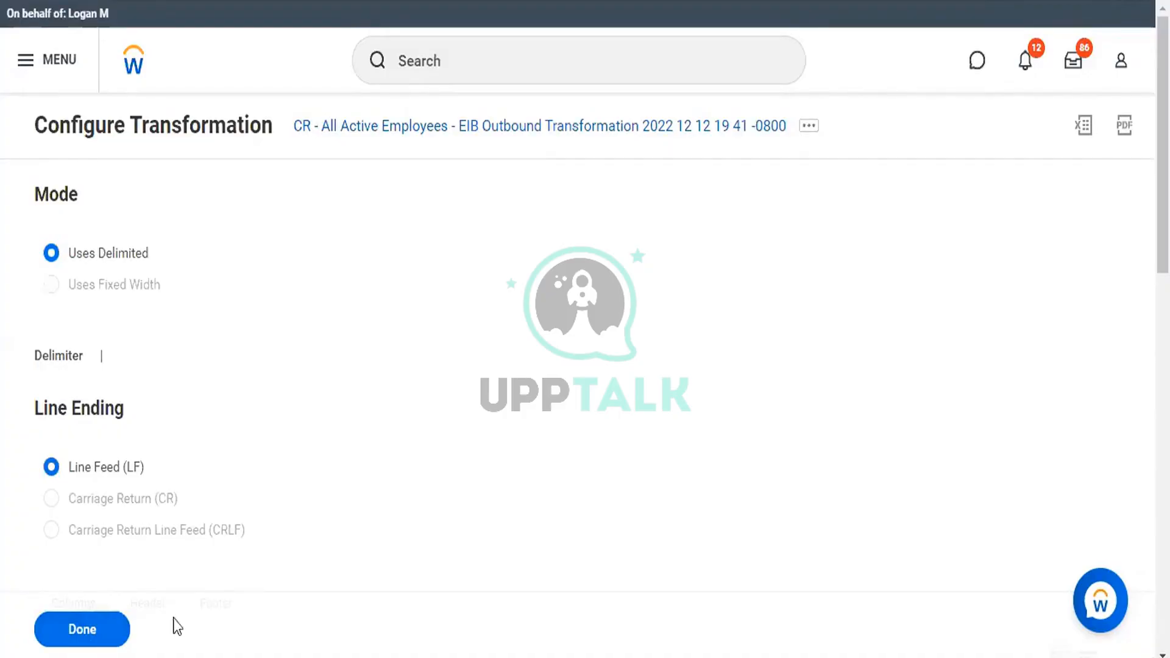
left_click(54, 639)
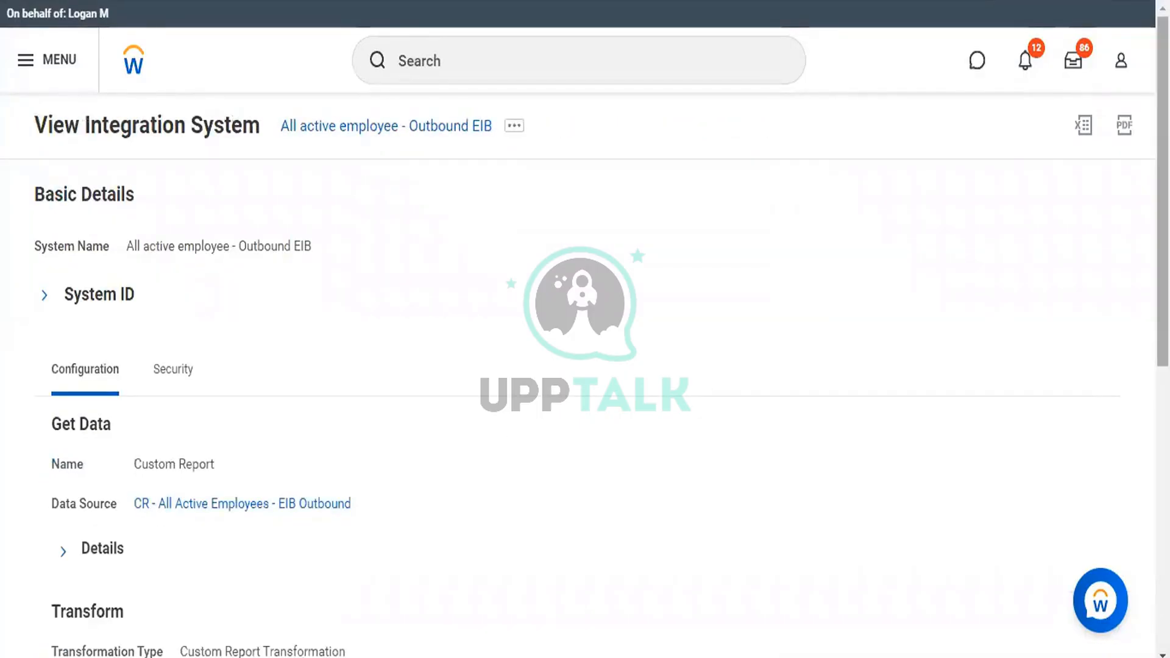
Launch the All active employee - Outbound EIB integration with the Run Now frequency and the system default criteria
left_click(515, 127)
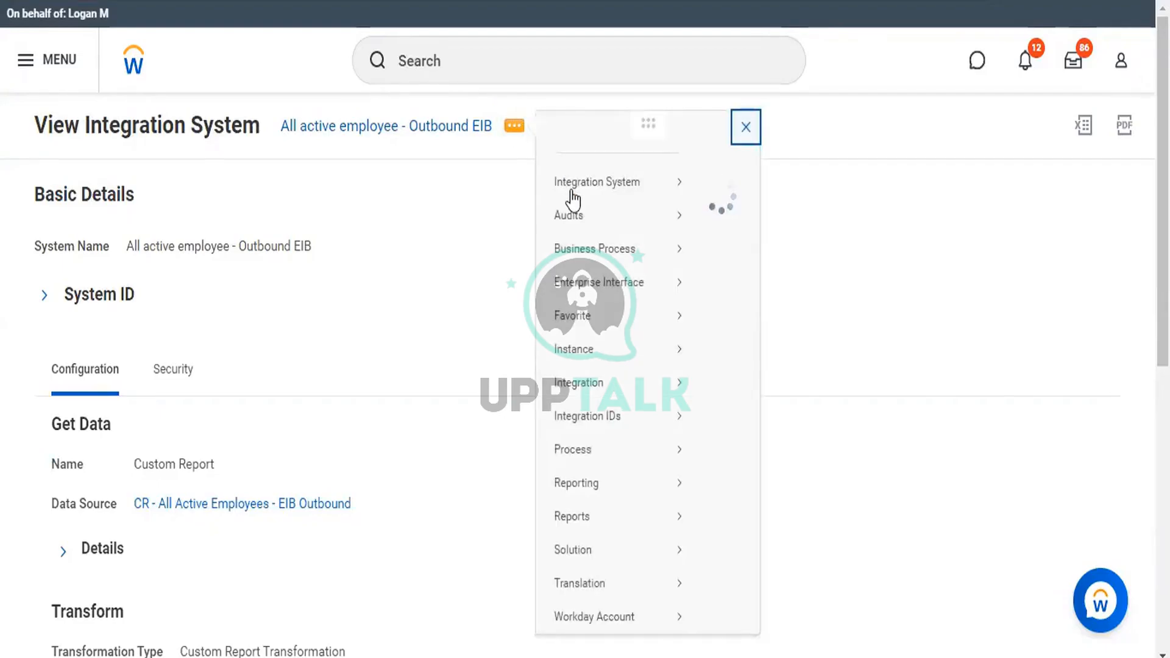
mouse_move(571, 200)
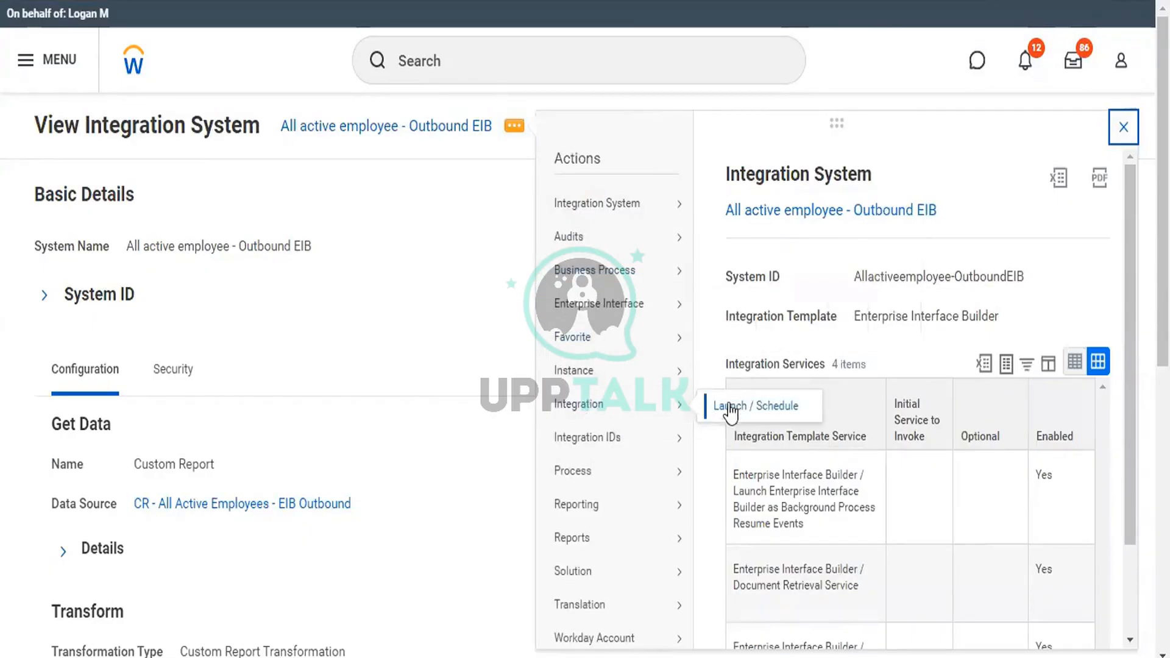
left_click(729, 404)
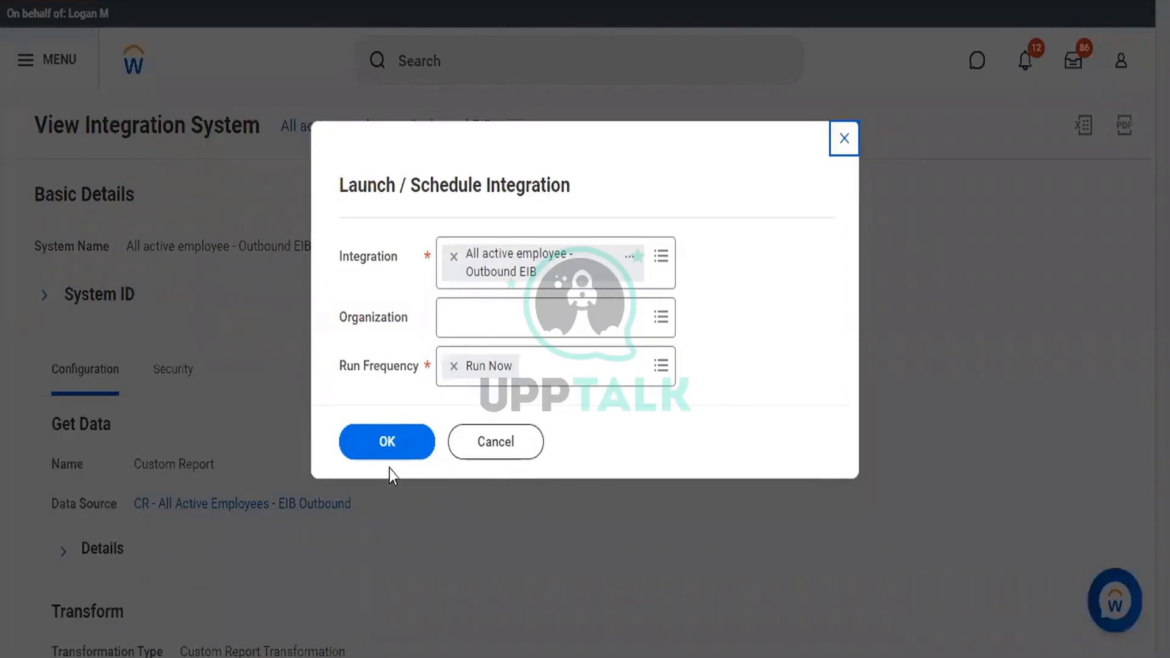
left_click(378, 439)
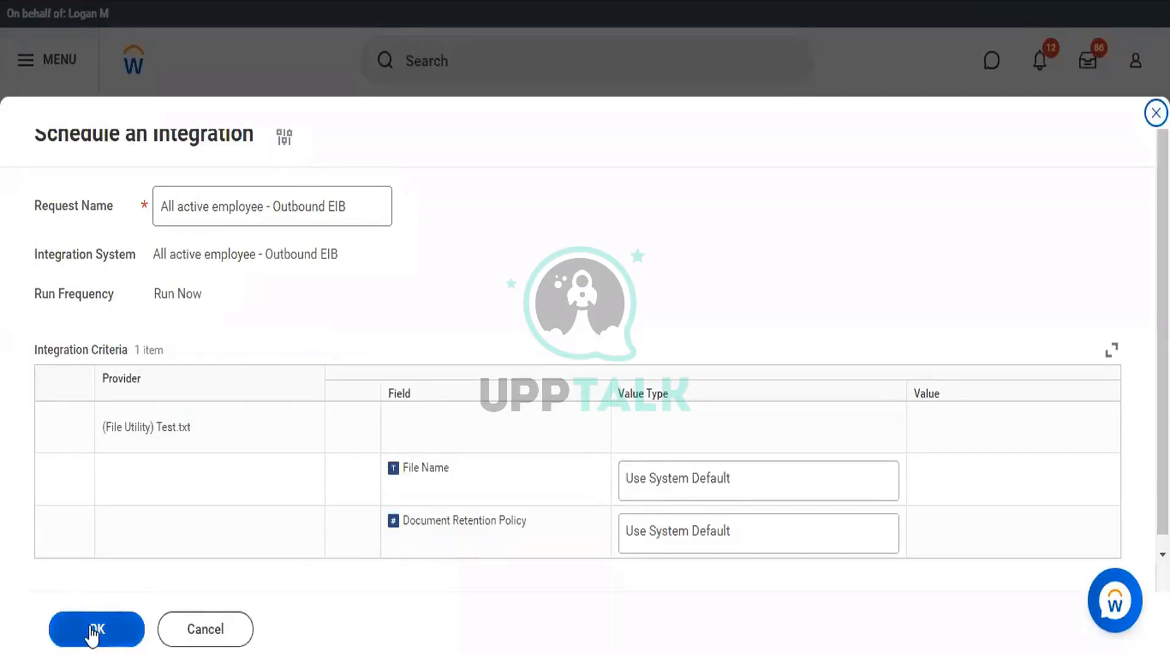
left_click(92, 627)
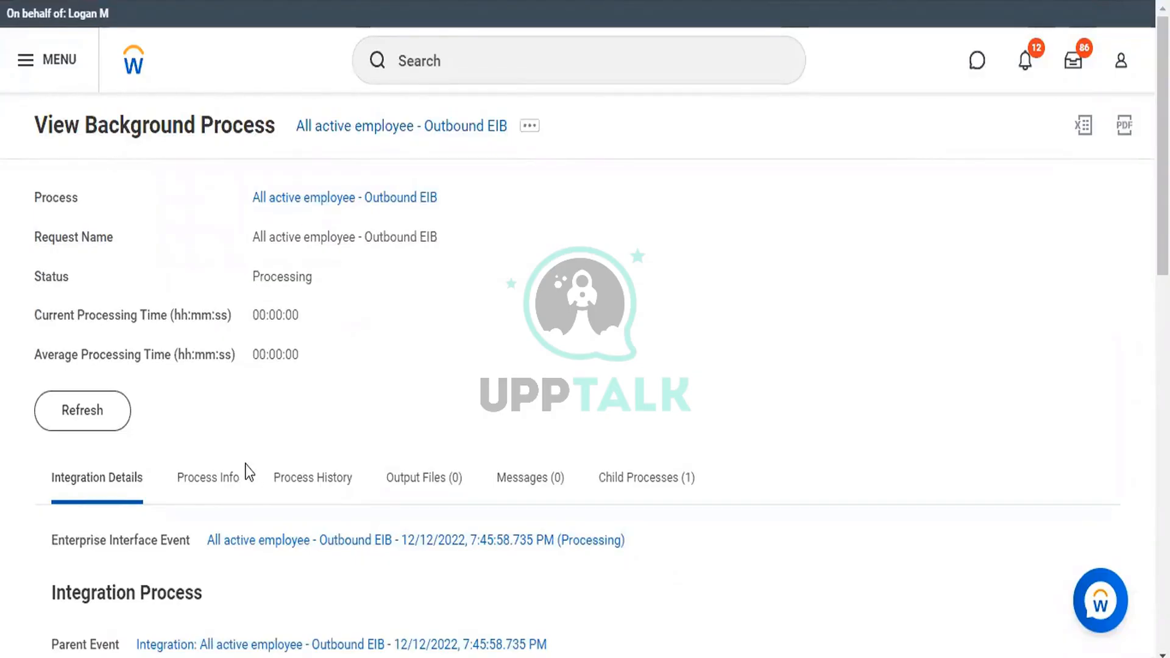
Refresh the background process of the outbound EIB until the integration run has finished
left_click(71, 419)
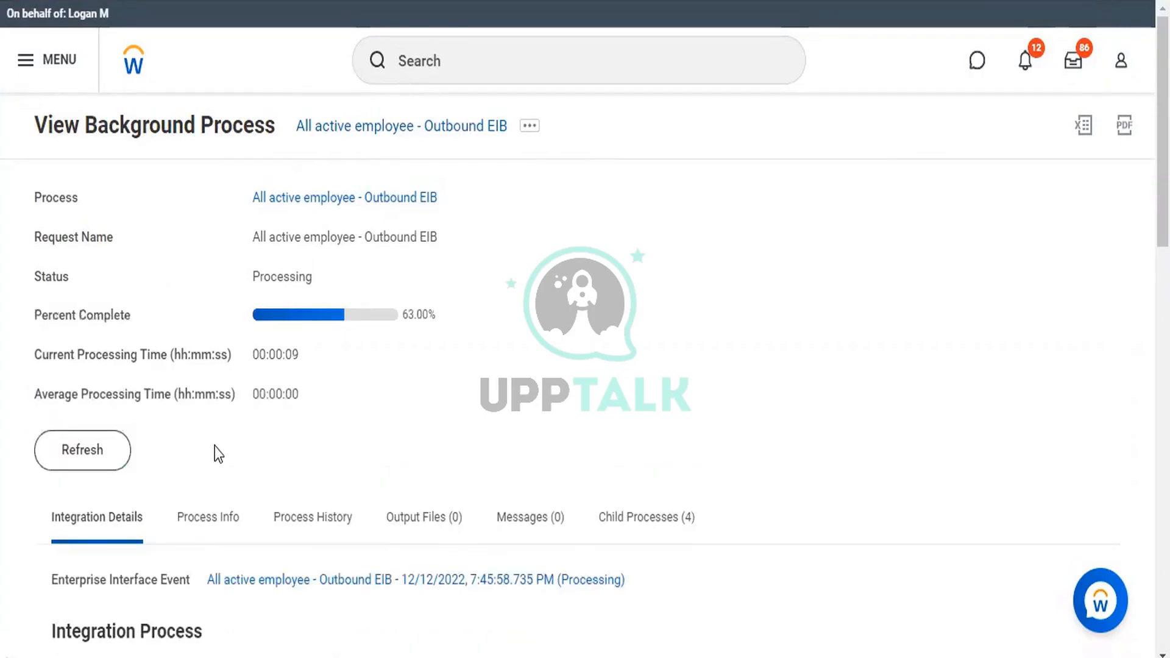
left_click(87, 456)
left_click(91, 465)
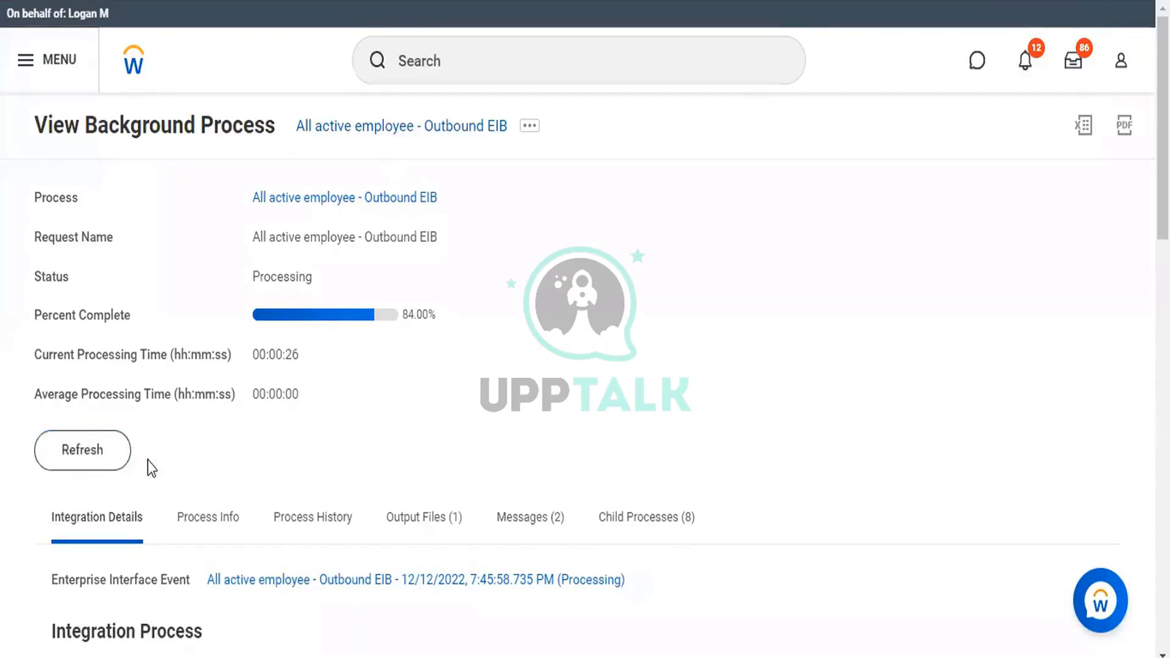
left_click(101, 466)
left_click(73, 461)
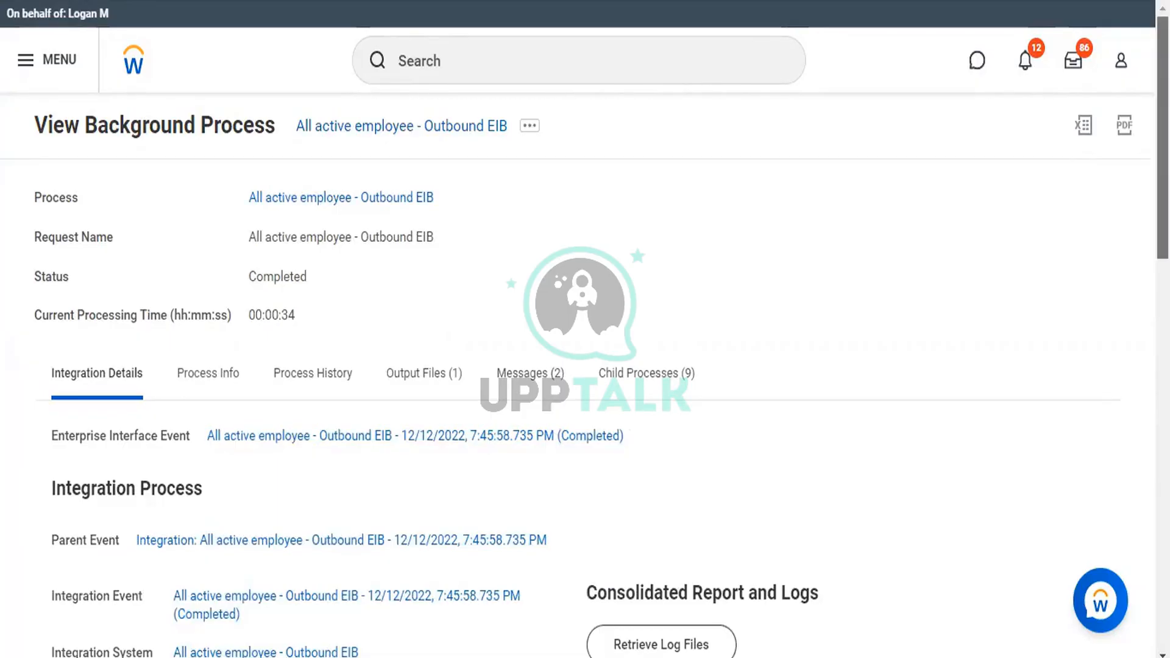
scroll(1163, 182, "down", 1)
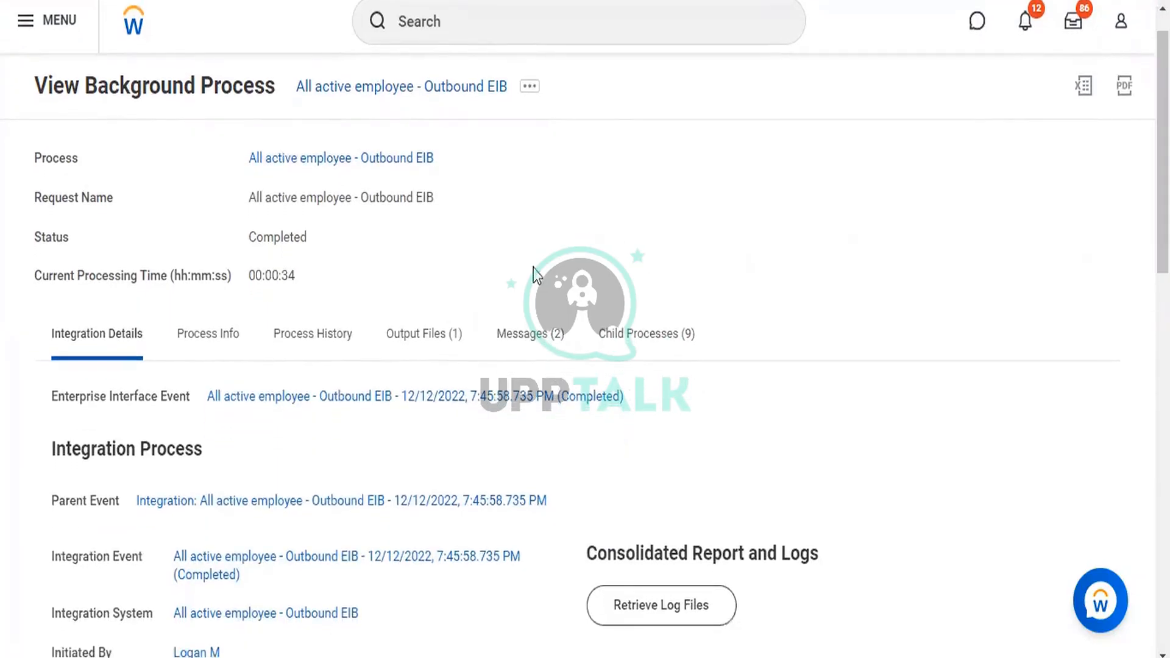
Download the output file Test.txt from the completed All active employee - Outbound EIB run and open it in Notepad
left_click(403, 349)
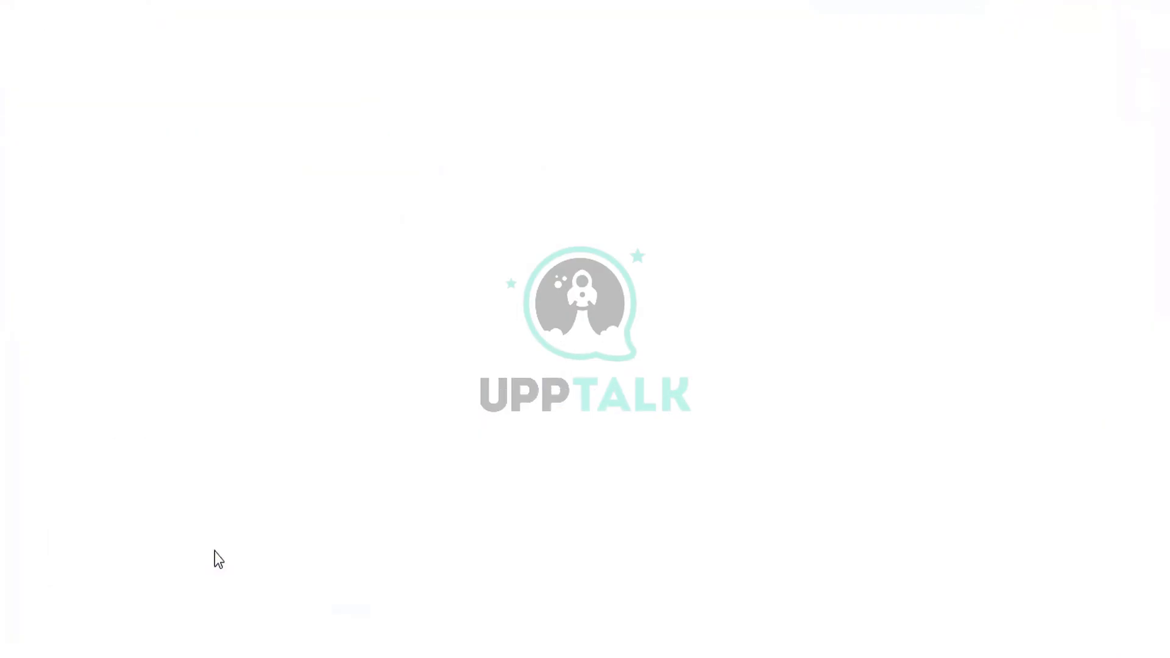
left_click(214, 555)
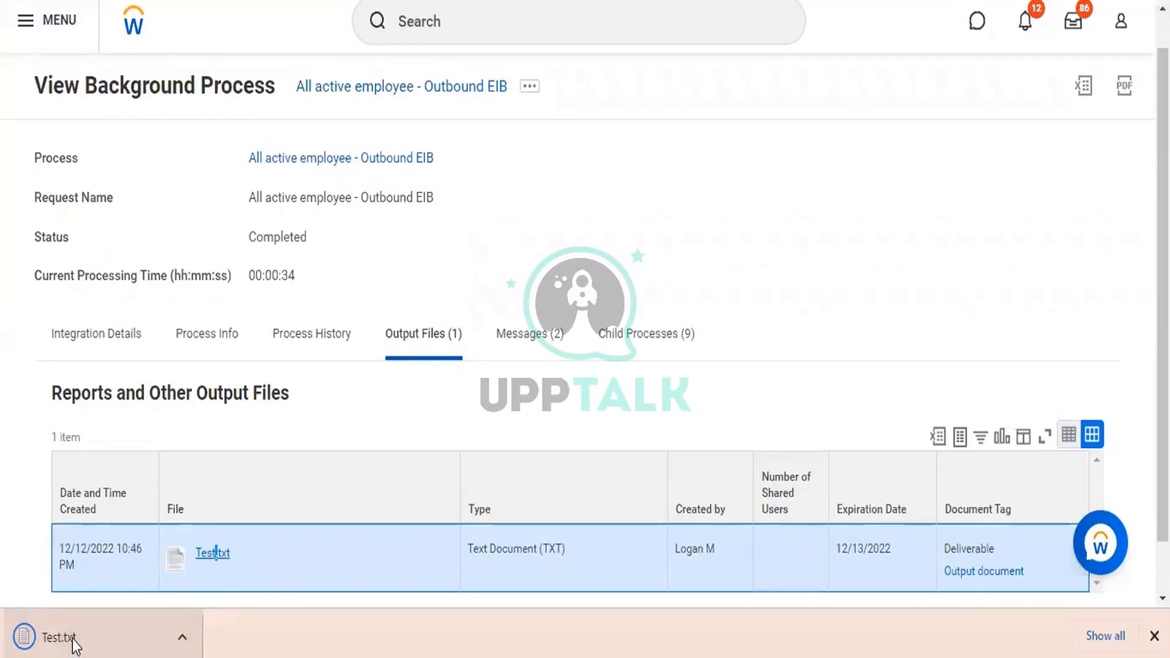
left_click(73, 638)
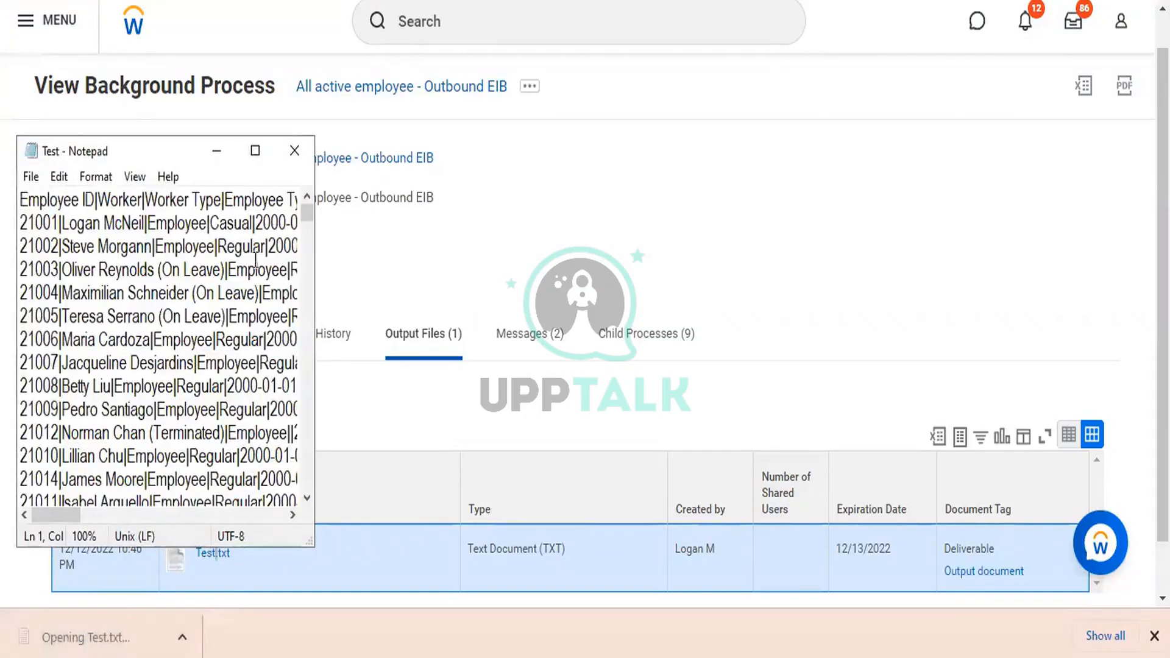
Enlarge the Test.txt window and check the column headings, pipe delimiters and missing quotation marks throughout the employee records
left_click(254, 150)
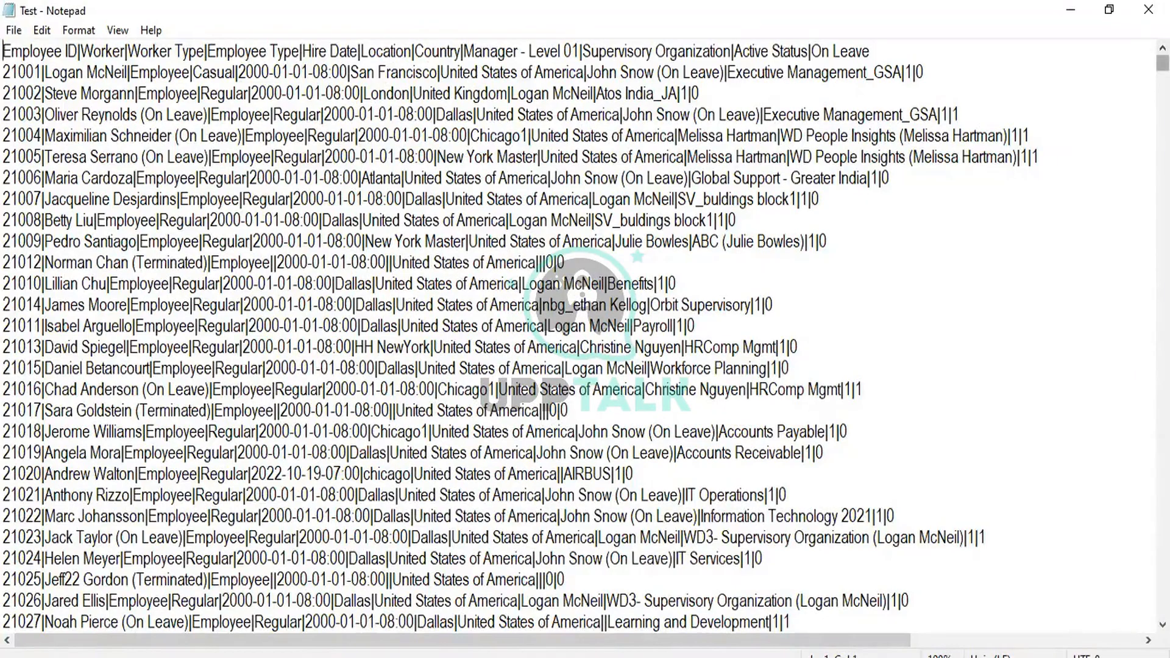
scroll(579, 335, "down", 4)
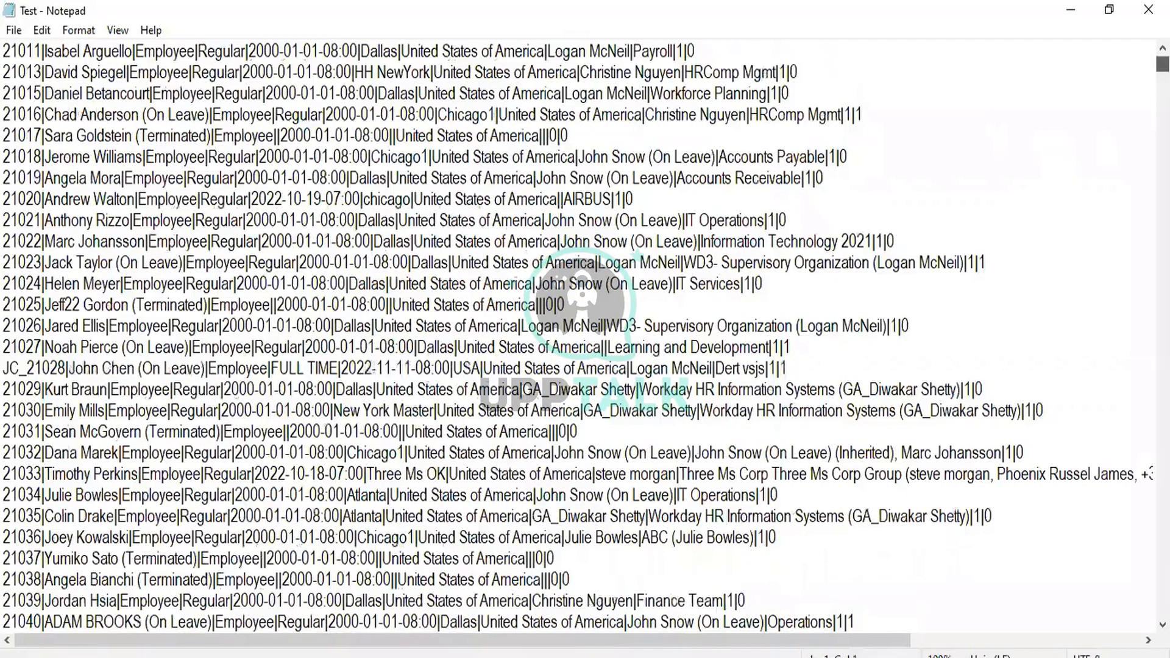
scroll(579, 336, "down", 13)
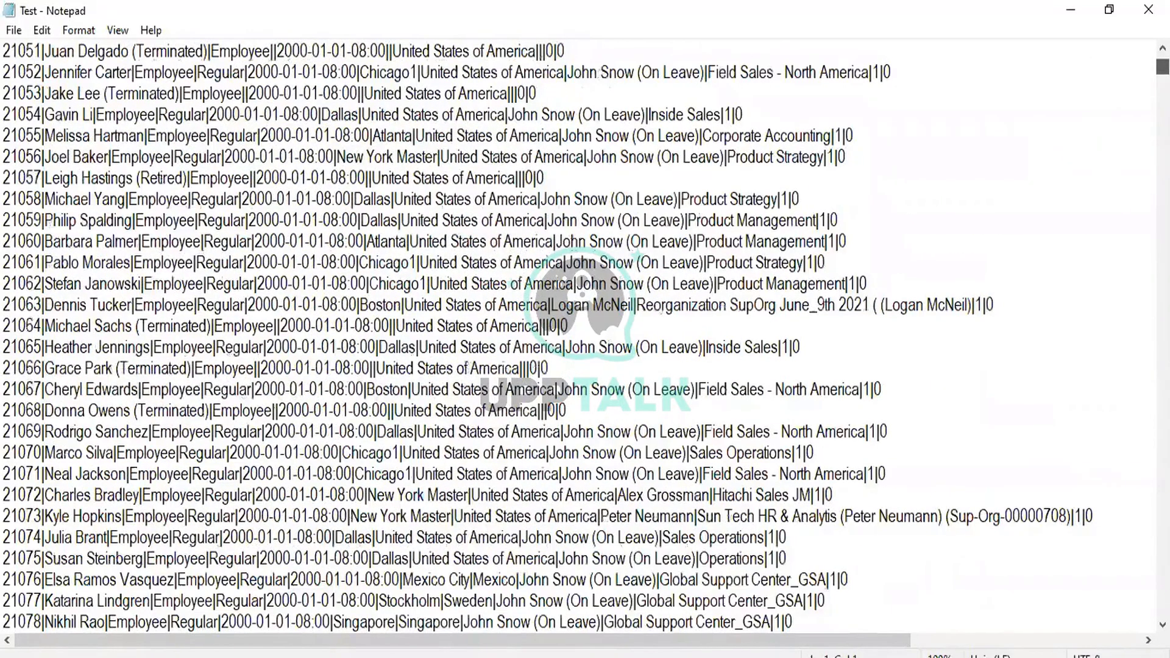
scroll(579, 335, "down", 8)
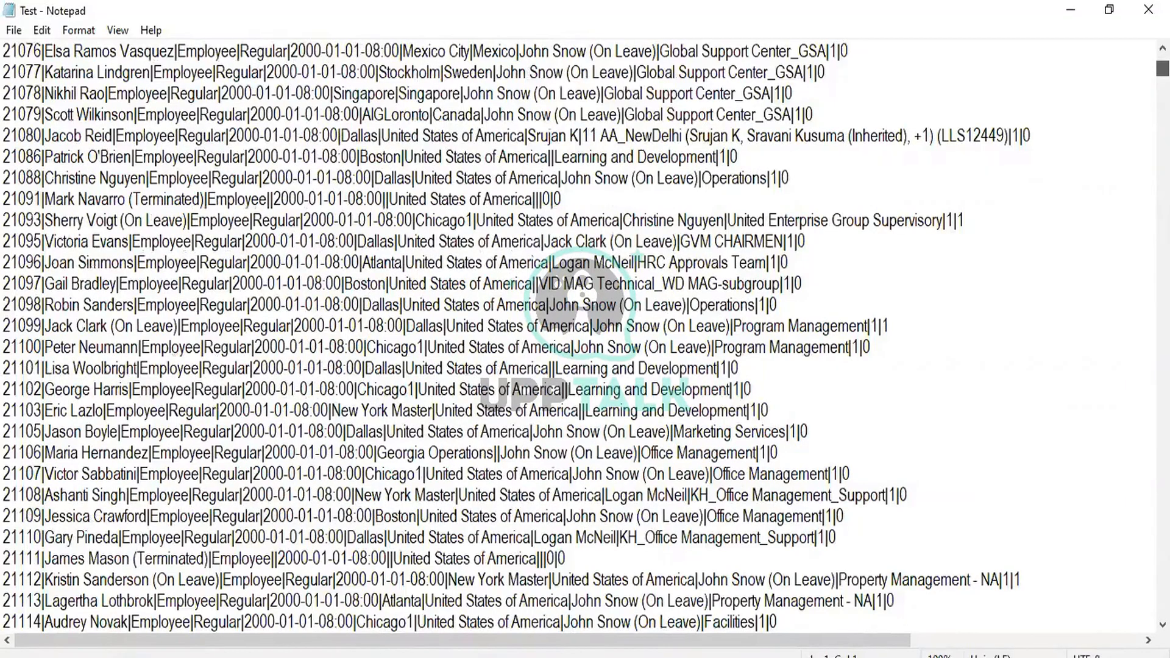
scroll(579, 335, "up", 20)
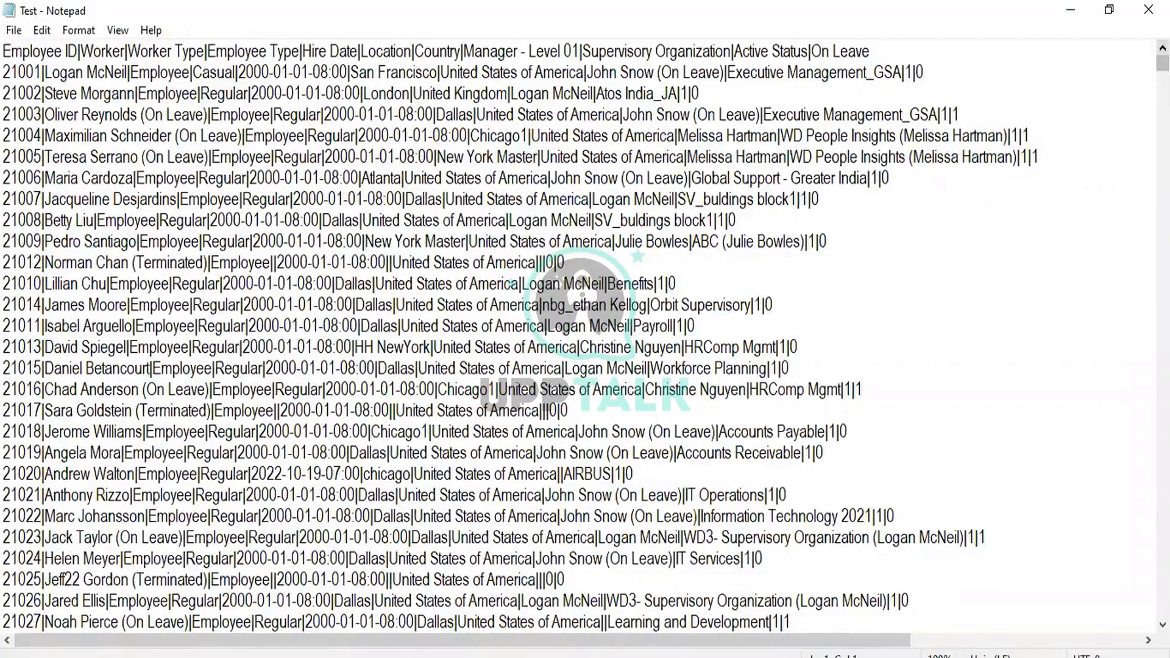